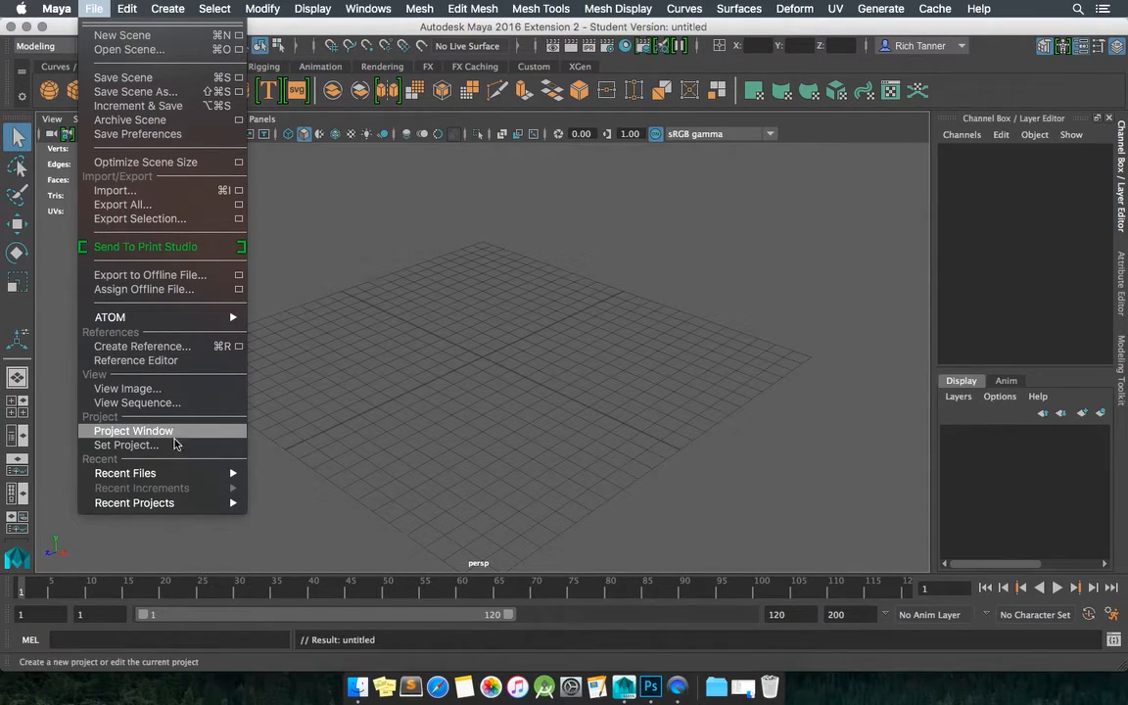
- Open the recent scene LEGO_Model.0018.mb and accept the student version notice
mouse_move(174, 473)
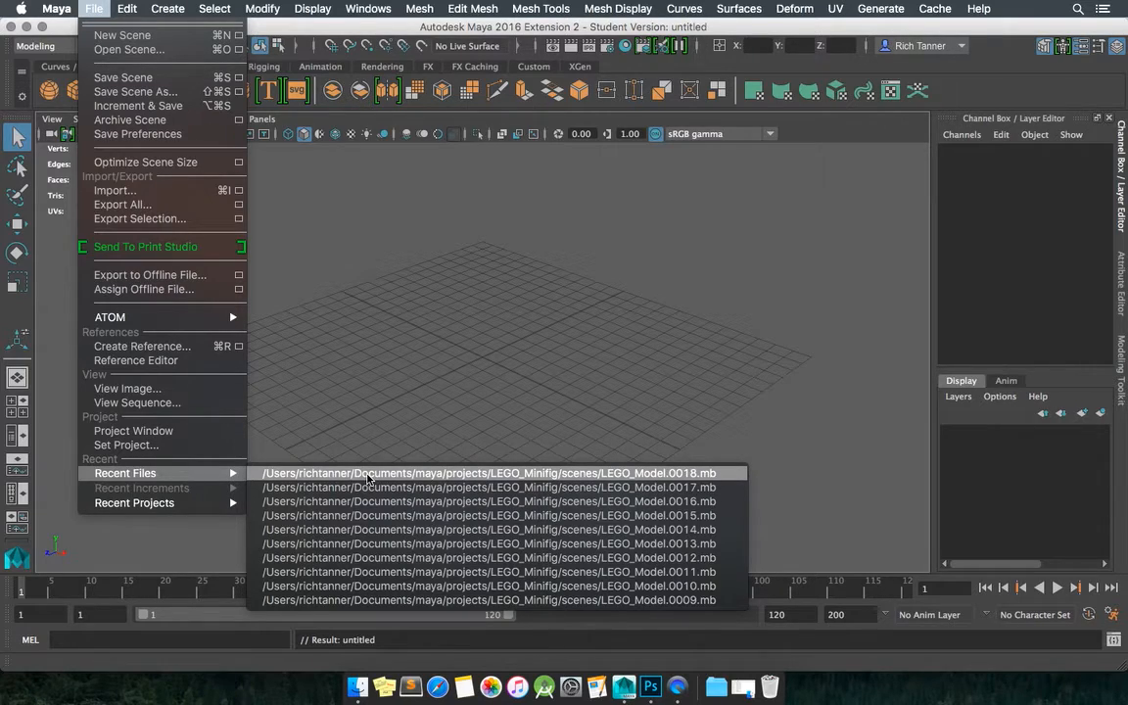
left_click(368, 474)
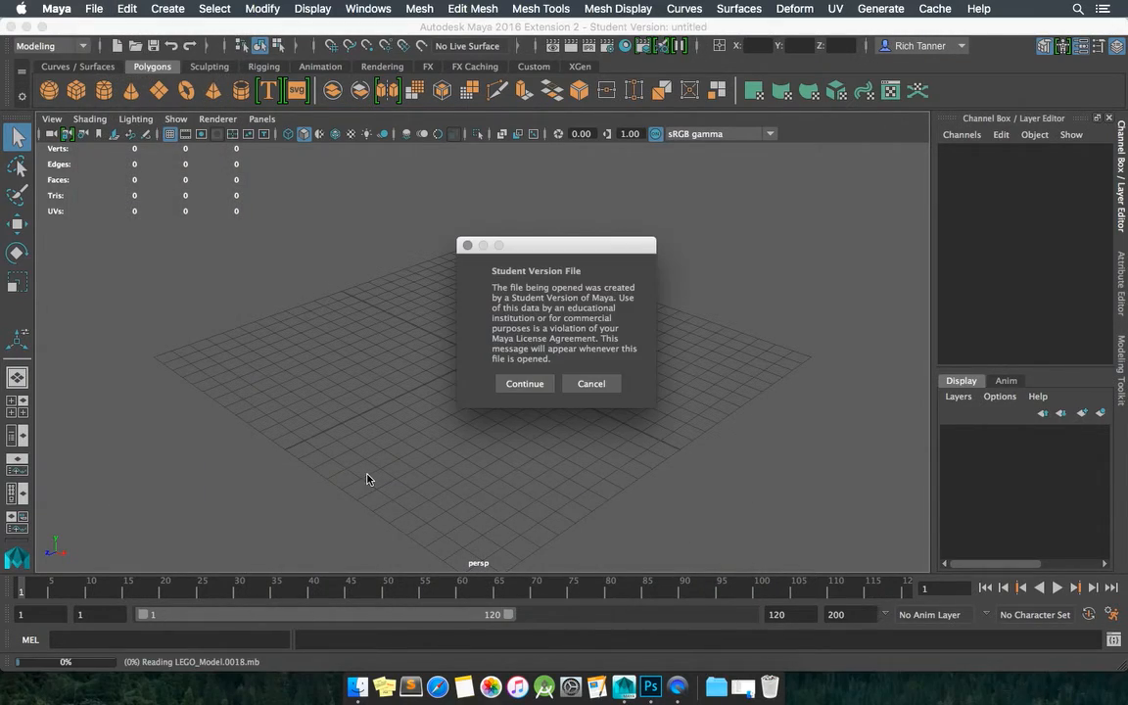
left_click(523, 384)
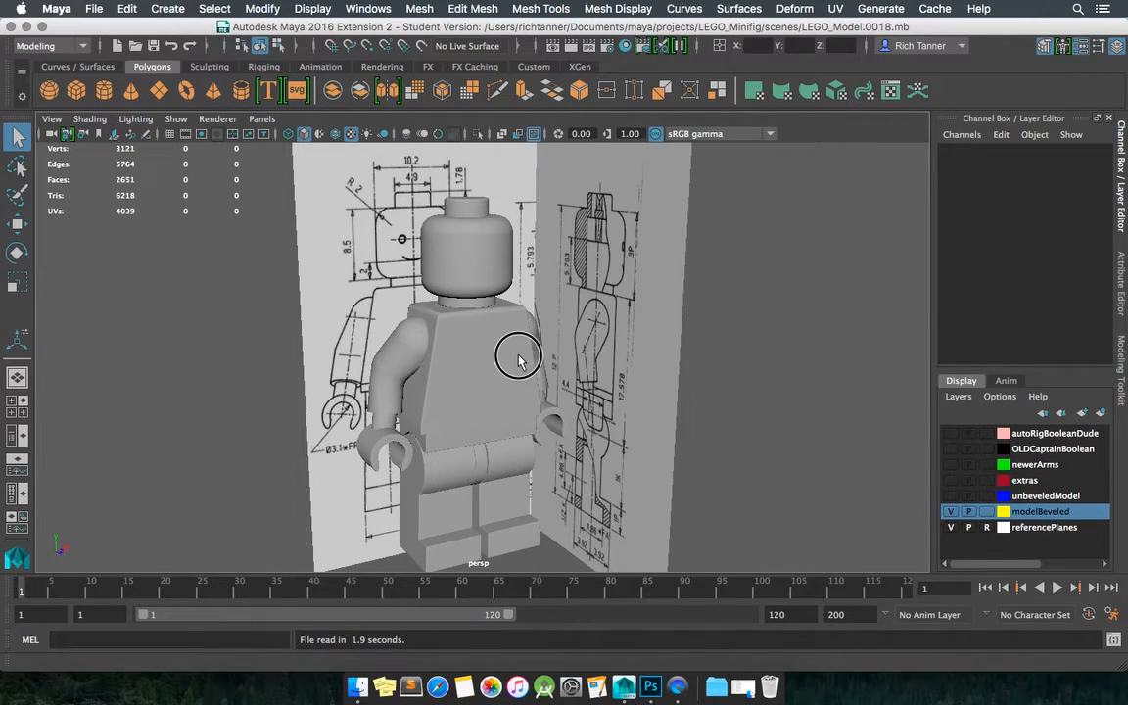
- Select the minifigure's torso and hide the referencePlanes layer
left_click(518, 360)
left_click_drag(519, 362, 558, 377, "alt")
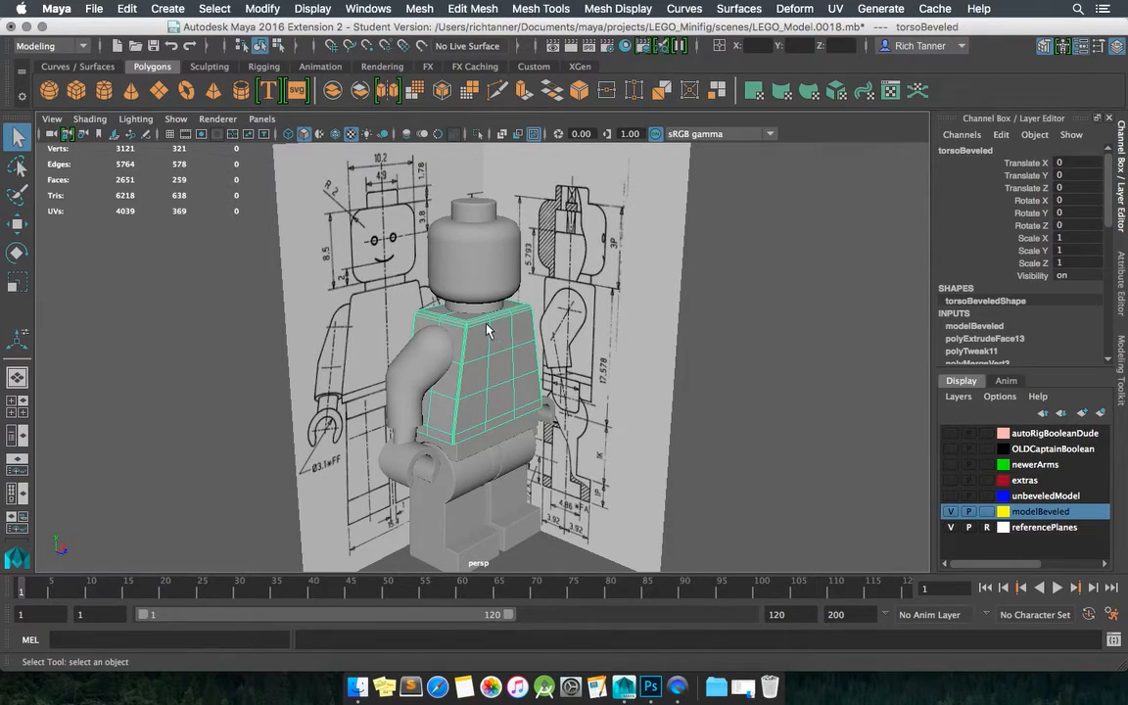
left_click_drag(494, 367, 448, 365, "alt")
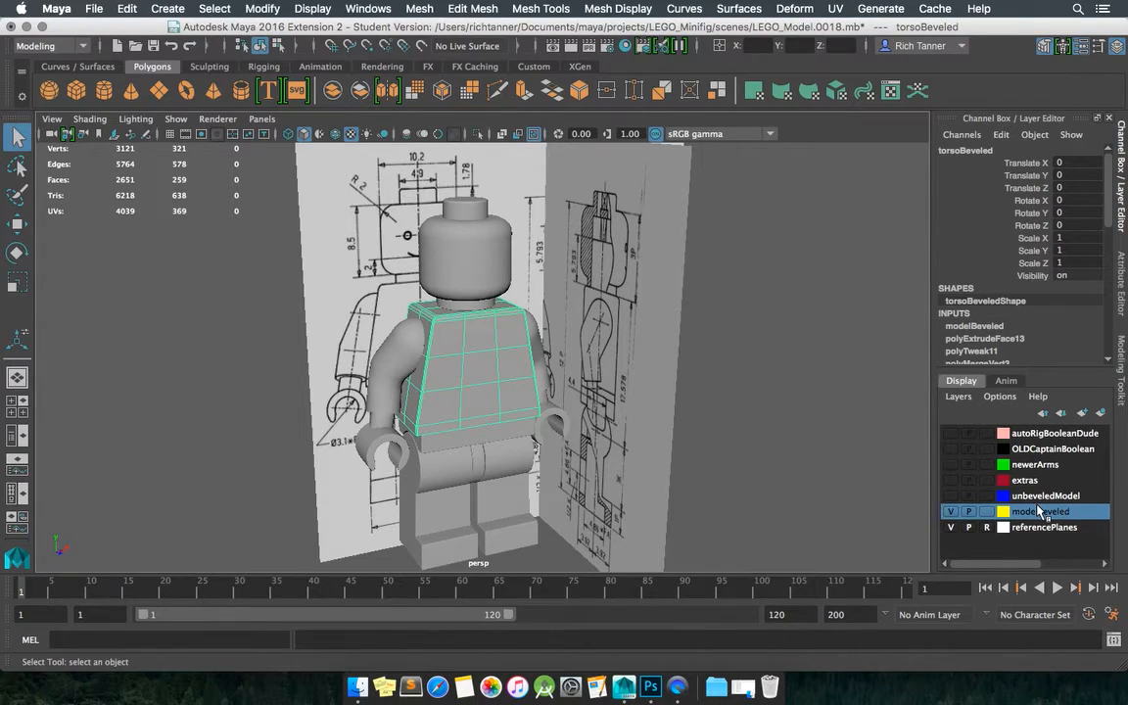
left_click(952, 527)
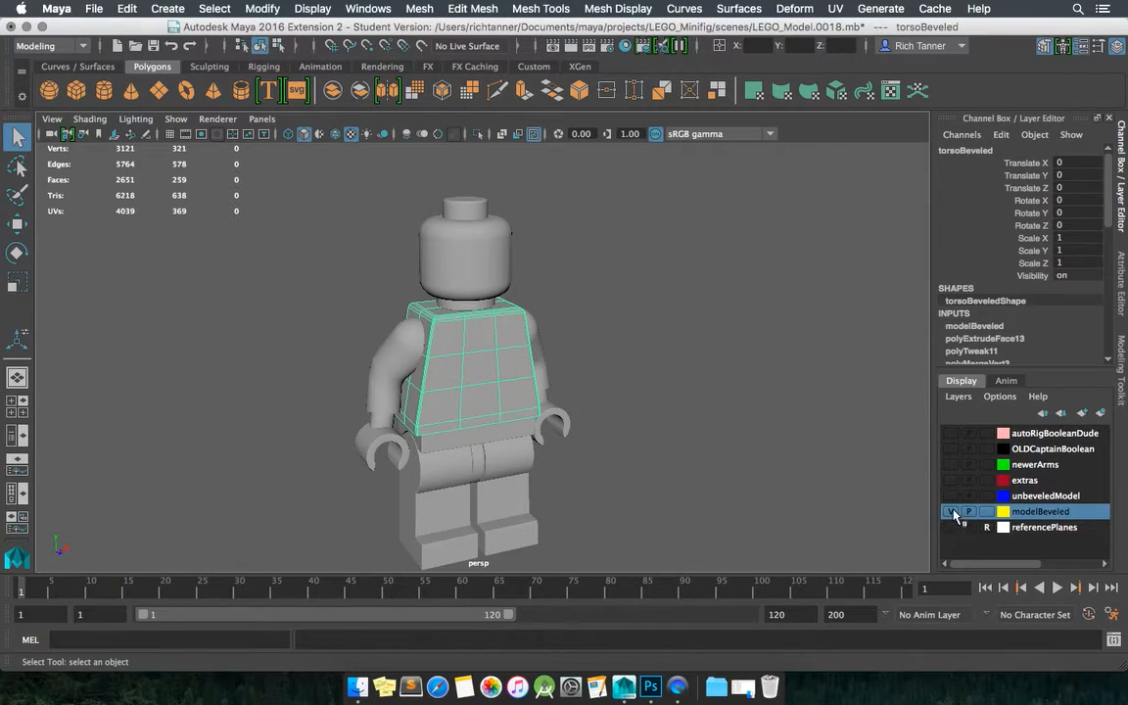
- Examine the beveled minifigure from several sides, selecting the torso and the left arm to check their separate meshes
left_click(656, 433)
left_click_drag(448, 353, 737, 337, "alt")
scroll(604, 431, "up", 5)
left_click(609, 460)
left_click_drag(609, 460, 438, 493, "alt")
left_click(495, 386)
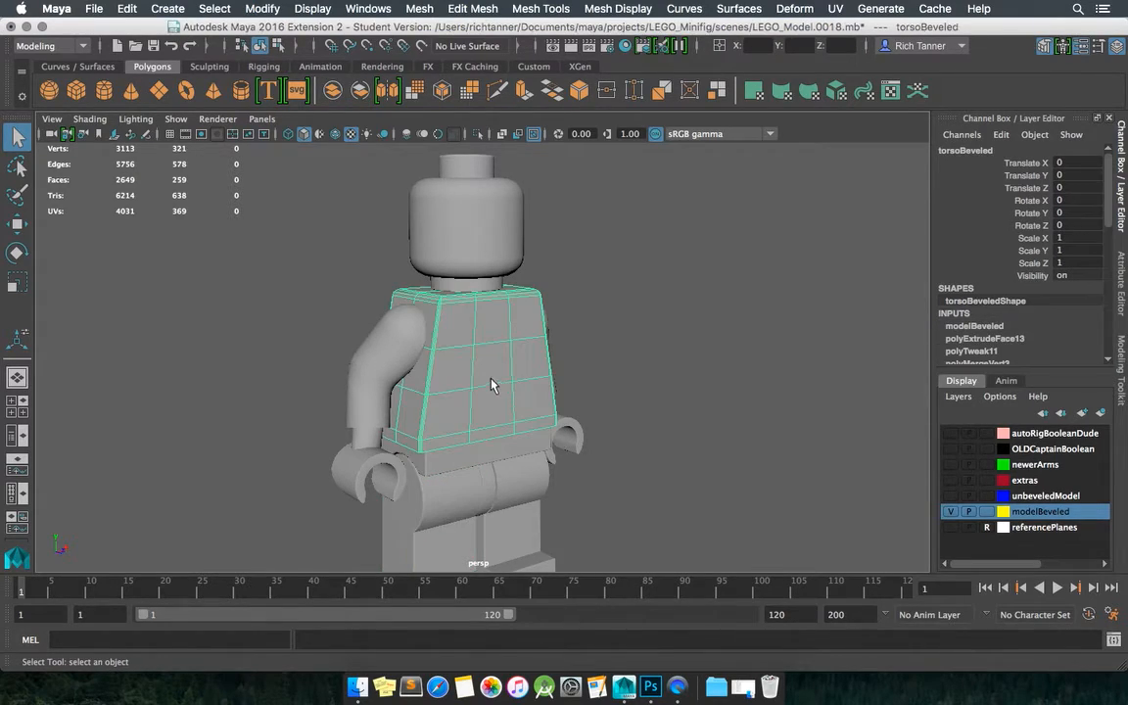
left_click(412, 361)
left_click_drag(511, 370, 576, 369, "alt")
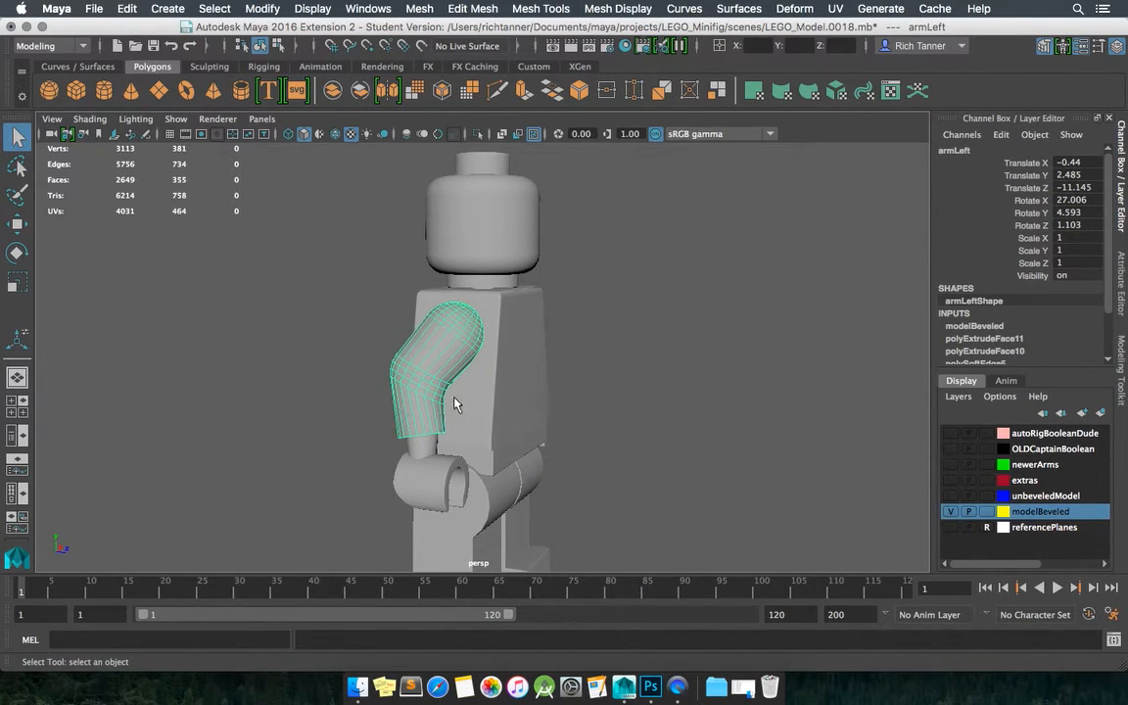
left_click_drag(502, 370, 478, 367, "alt")
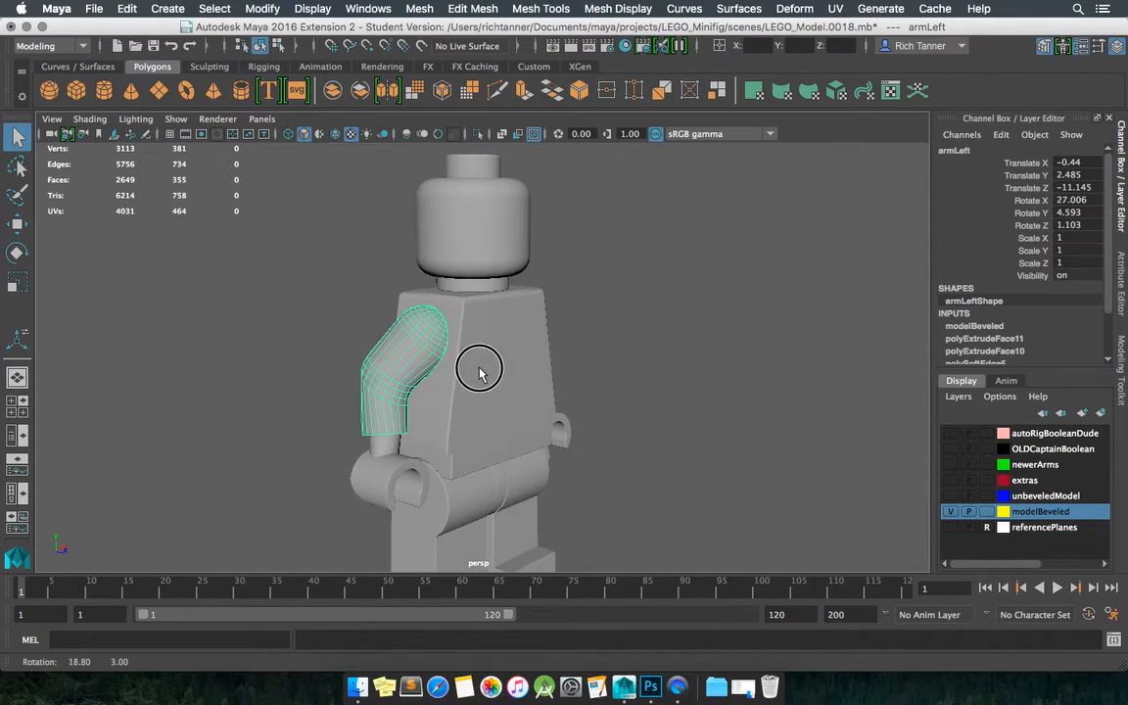
- Examine the beveled model's left hand, hips and torso from front and back by selecting each part
left_click(408, 468)
left_click_drag(458, 441, 391, 411, "alt")
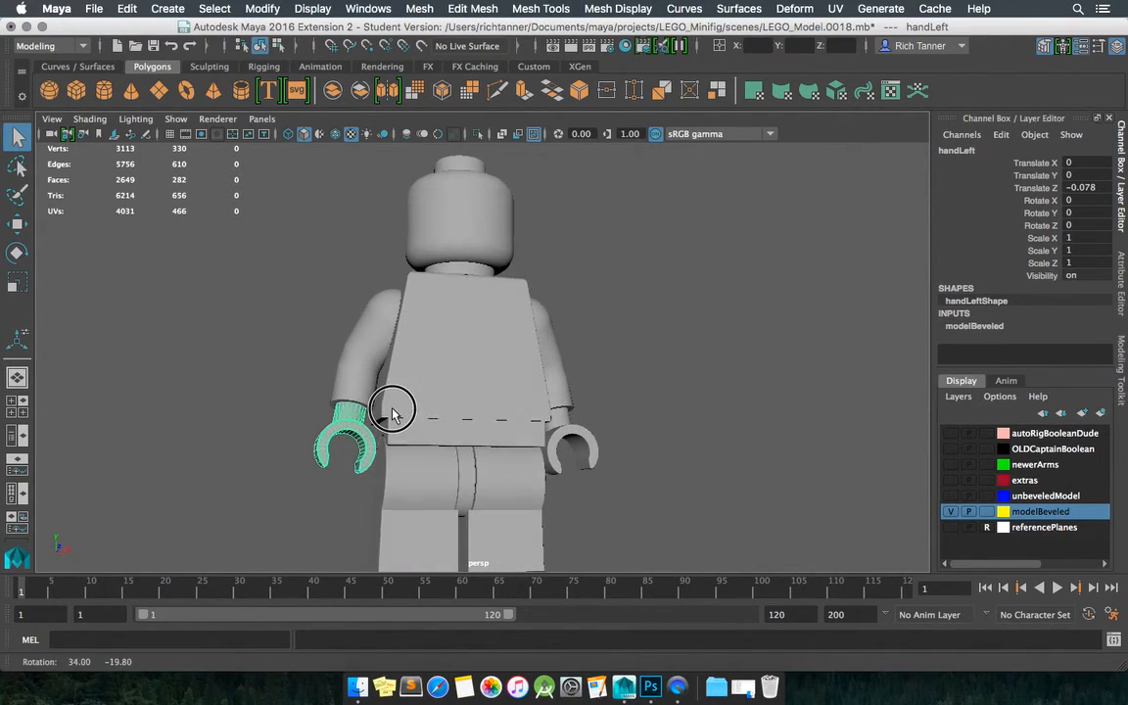
left_click(471, 426)
left_click_drag(490, 370, 807, 365, "alt")
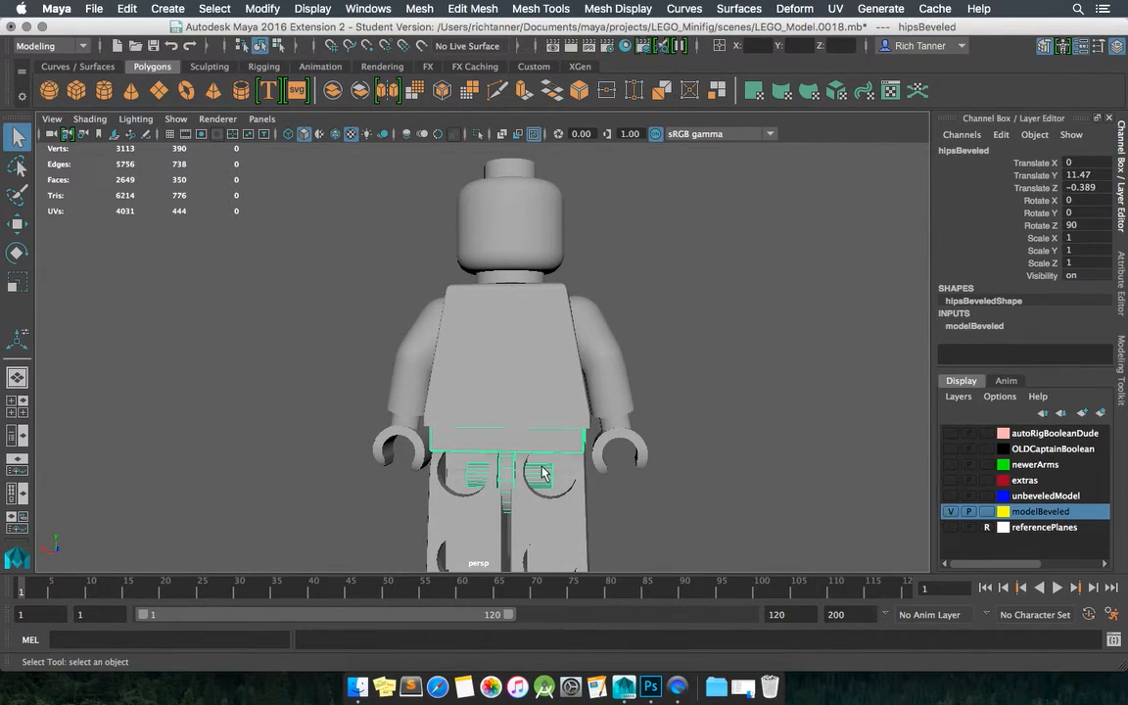
left_click_drag(551, 405, 354, 403, "alt")
left_click_drag(519, 367, 461, 410, "alt")
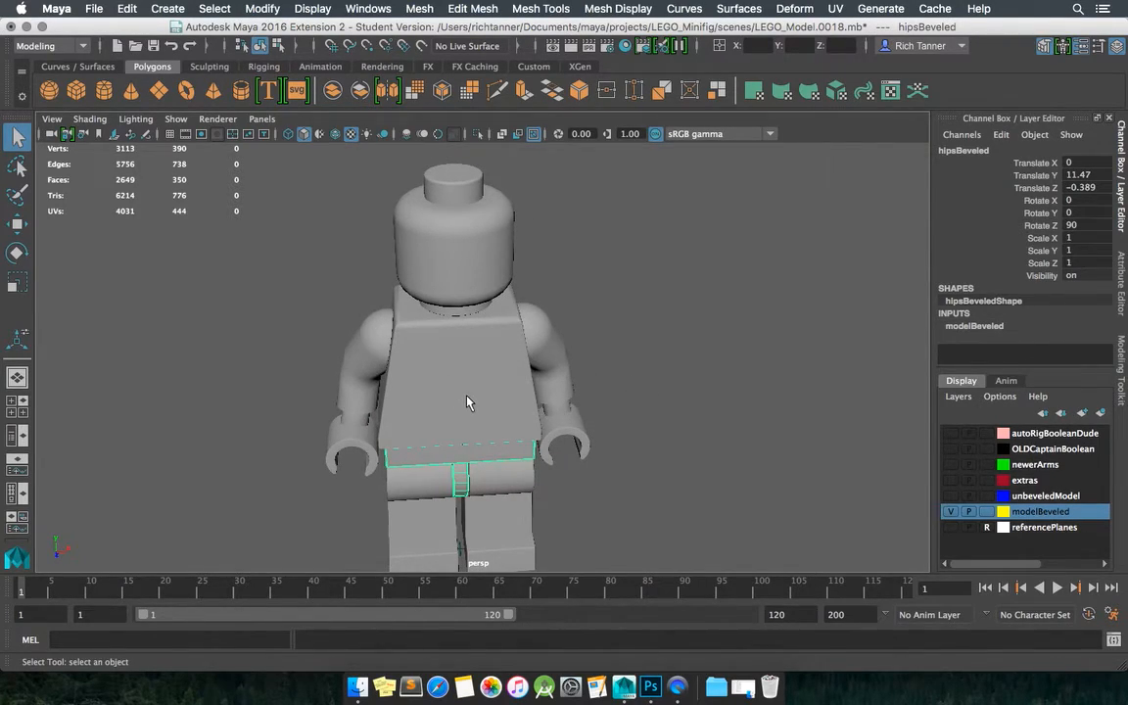
left_click(468, 401)
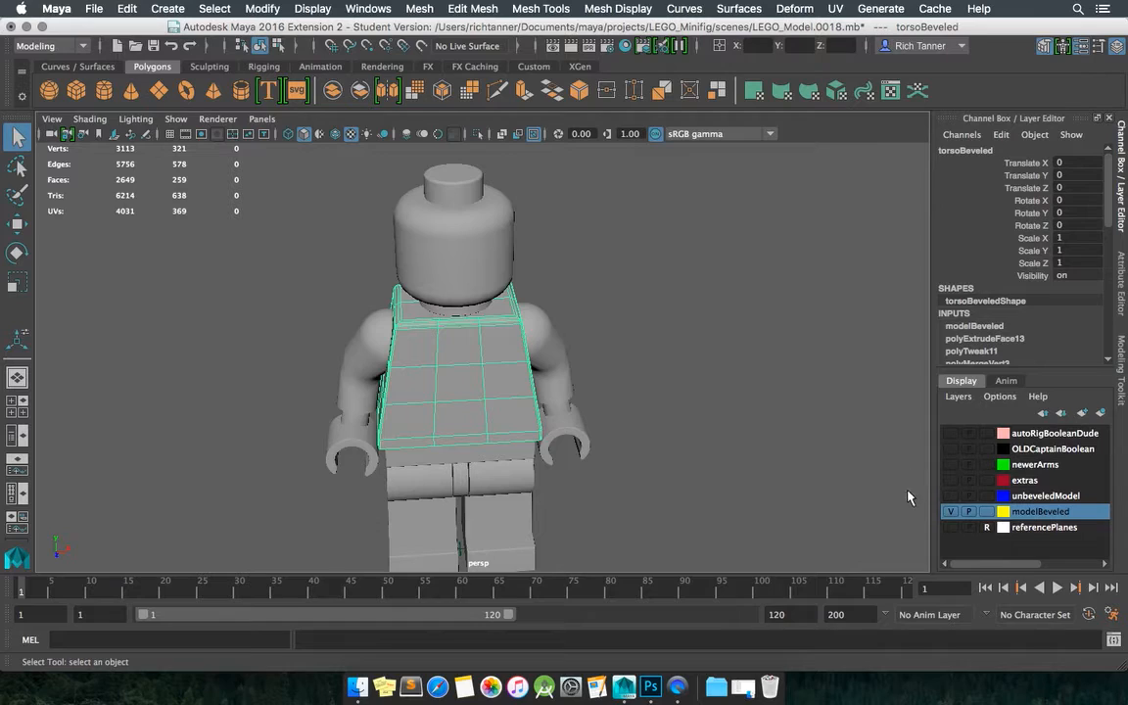
- Show the unbeveledModel layer instead of modelBeveled and examine its torso and leg geometry
left_click(949, 511)
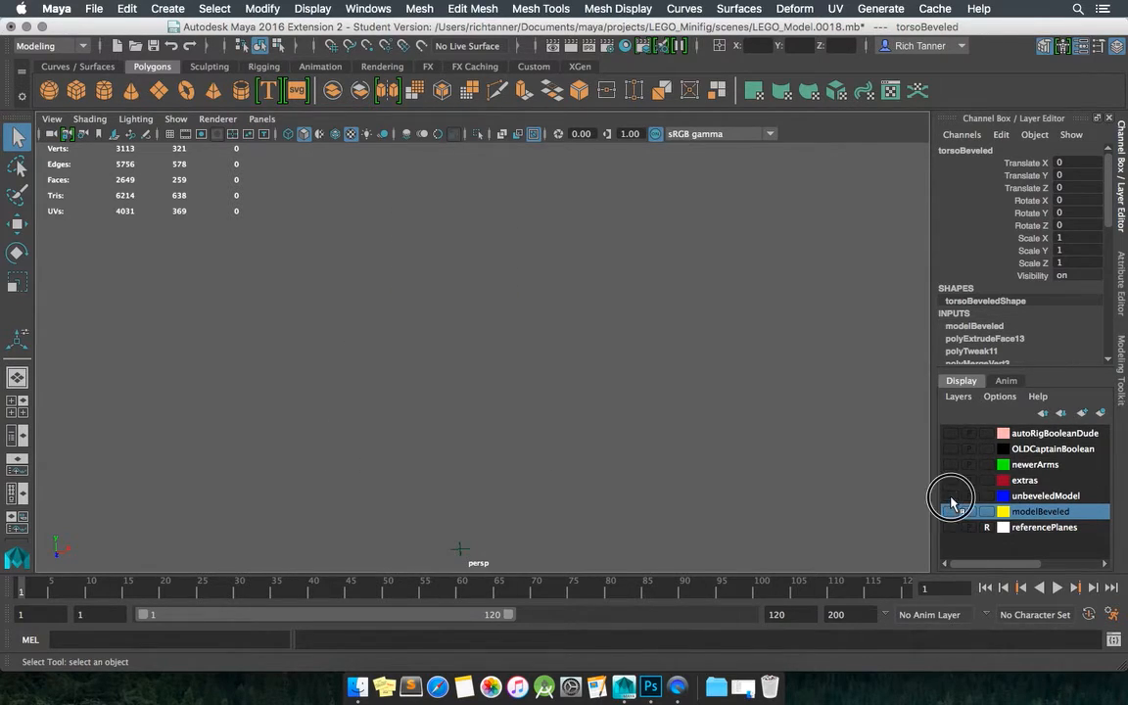
left_click(949, 495)
left_click_drag(528, 430, 838, 284, "alt")
left_click_drag(419, 382, 547, 347, "alt")
left_click(468, 361)
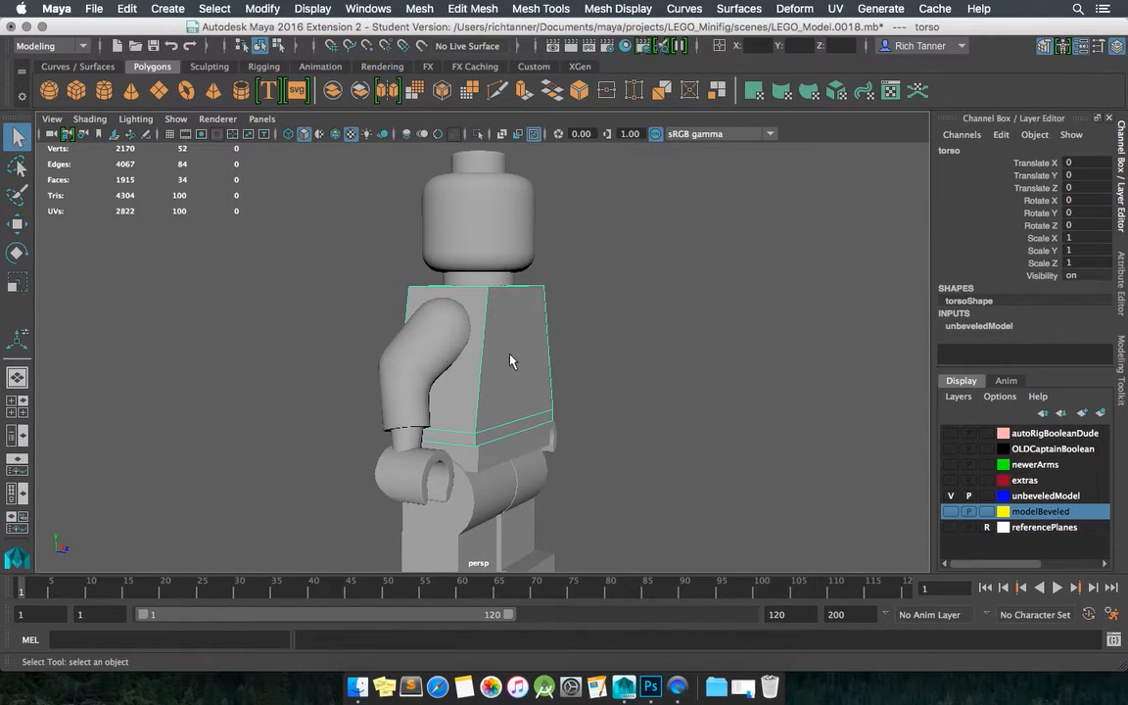
left_click(480, 554)
left_click_drag(521, 428, 468, 460, "alt")
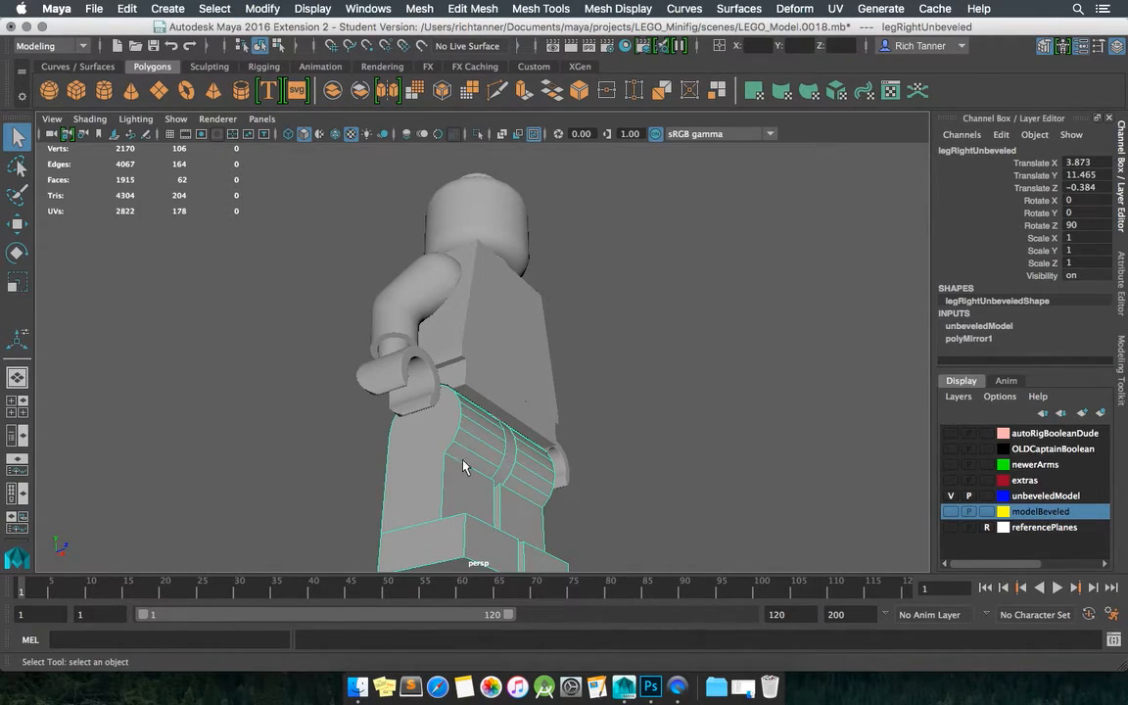
left_click_drag(521, 325, 495, 305, "alt")
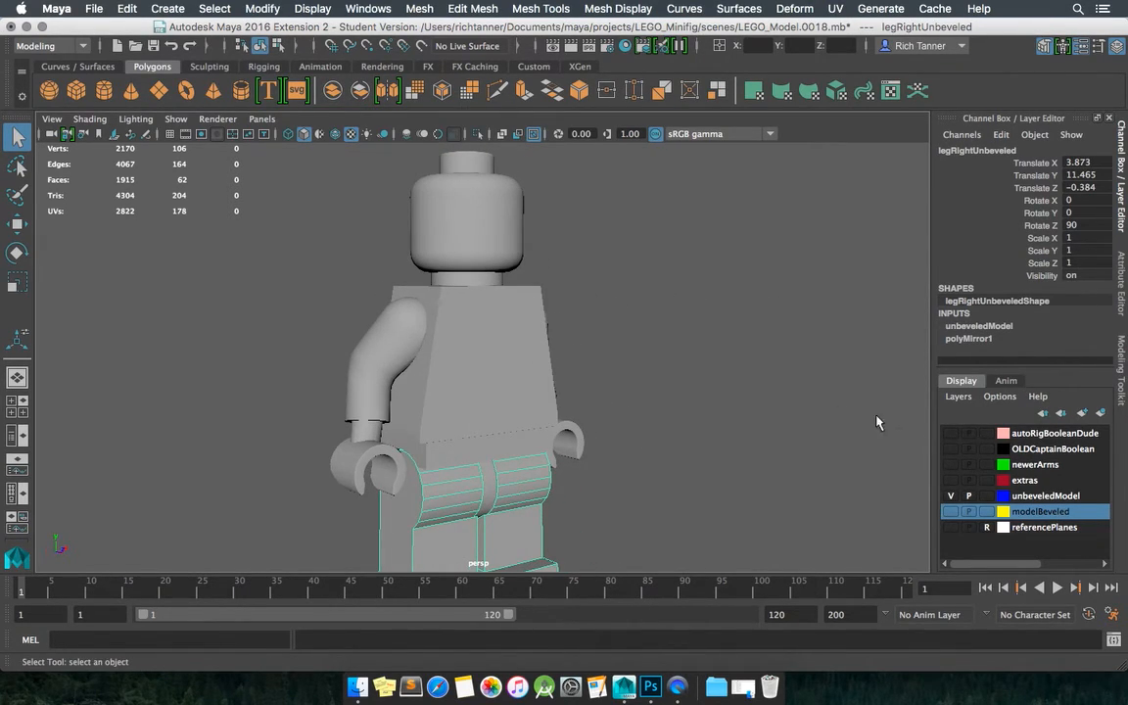
- Show the newerArms layer instead of unbeveledModel, examine an arm, and hide the layer again
left_click(950, 496)
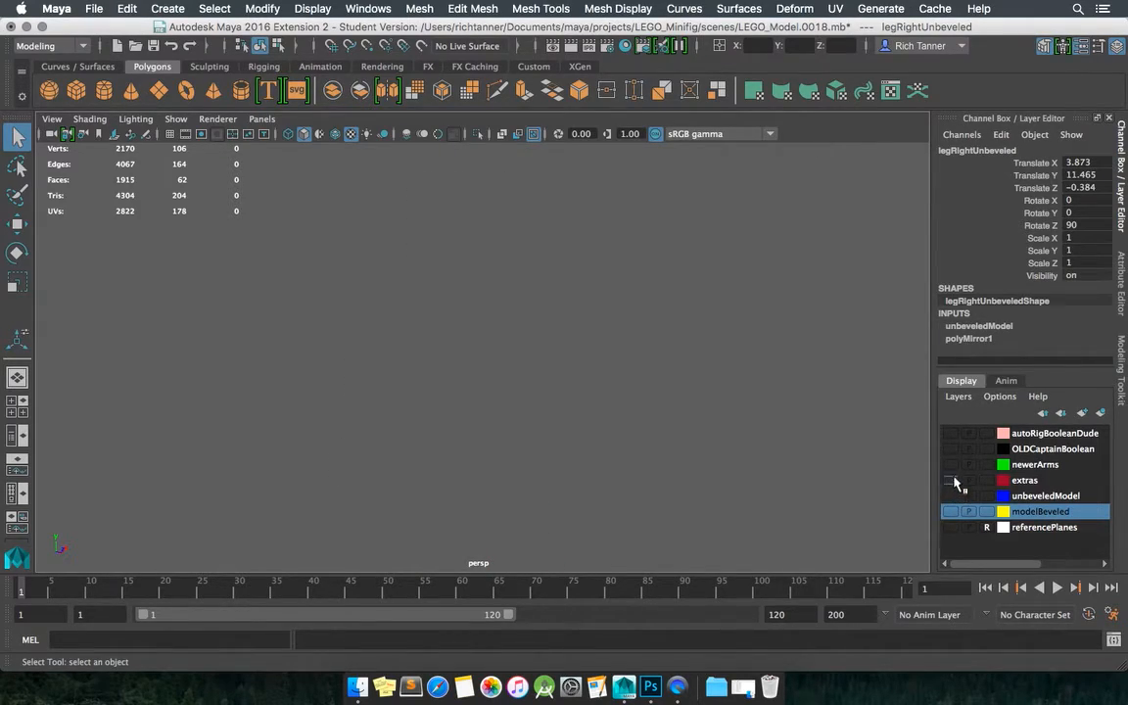
left_click(952, 465)
left_click(357, 369)
left_click_drag(365, 370, 408, 347, "alt")
left_click(951, 464)
- Show the OLDCaptainBoolean layer and examine the combined minifigure mesh from back and front
left_click(950, 448)
left_click_drag(551, 398, 795, 374, "alt")
left_click(481, 394)
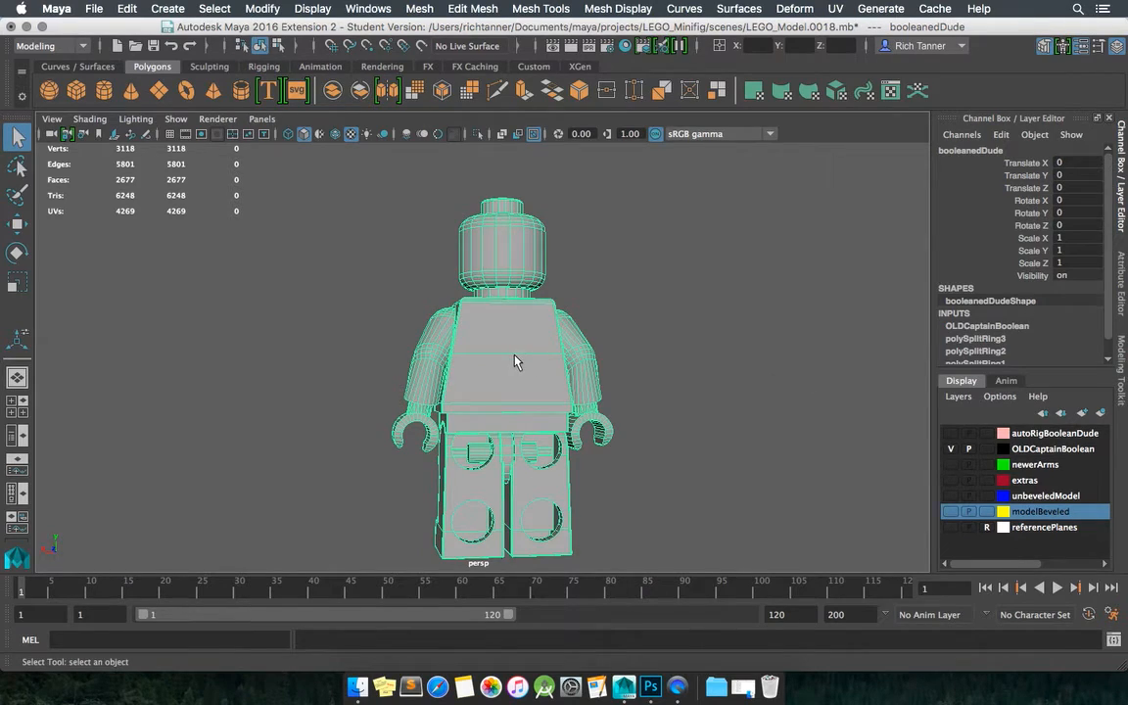
left_click_drag(516, 340, 370, 357, "alt")
left_click_drag(559, 370, 373, 348, "alt")
scroll(428, 361, "up", 5)
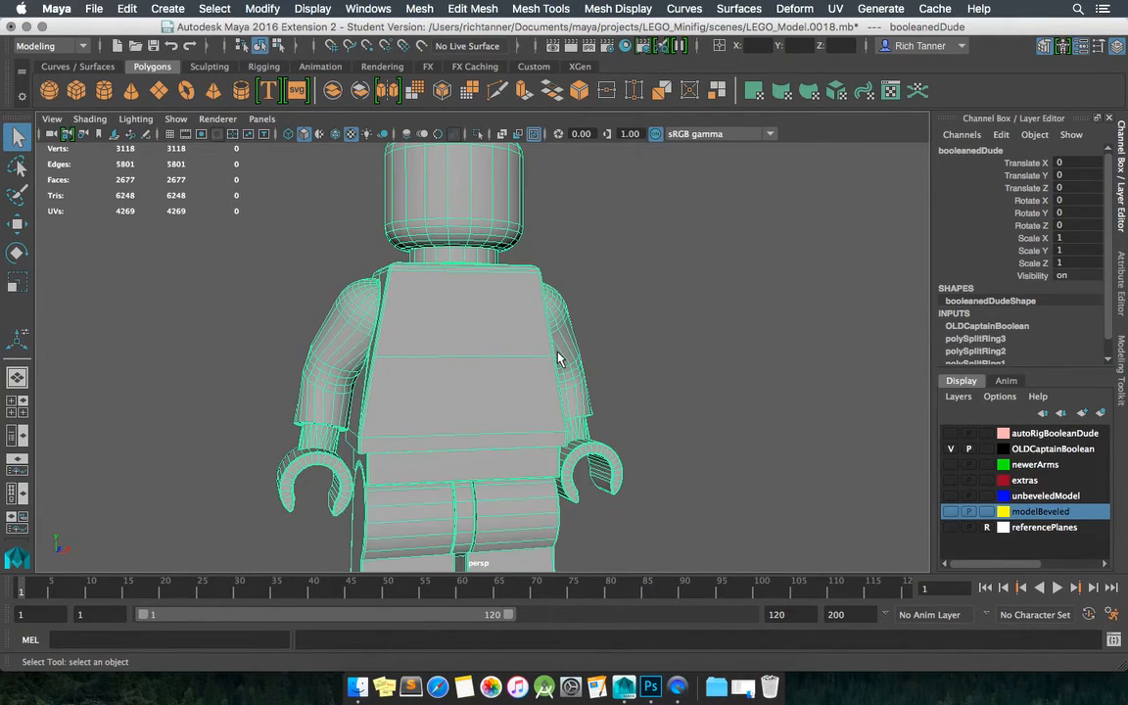
- Check the combined mesh's connected faces in face mode by selecting the torso, leg and head shells in turn
right_click_drag(509, 352, 483, 320)
double_click(456, 319)
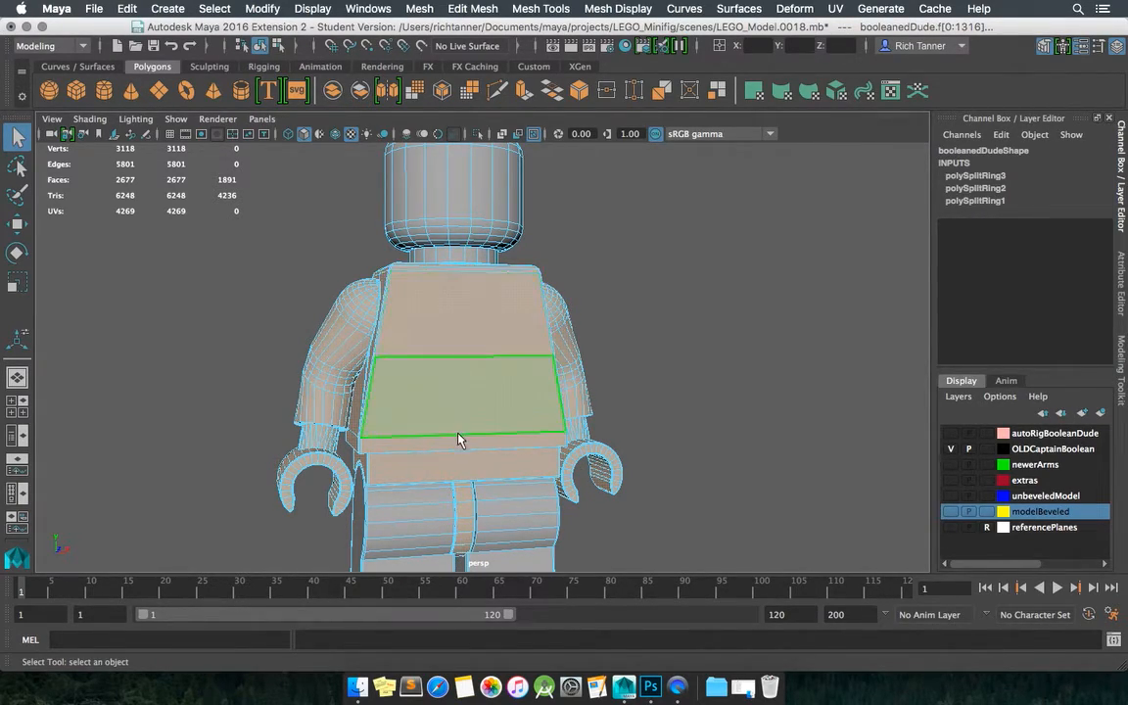
mouse_move(445, 375)
left_mouse_down("alt")
mouse_move(478, 323)
mouse_move(466, 398)
mouse_move(453, 383)
left_mouse_up("alt")
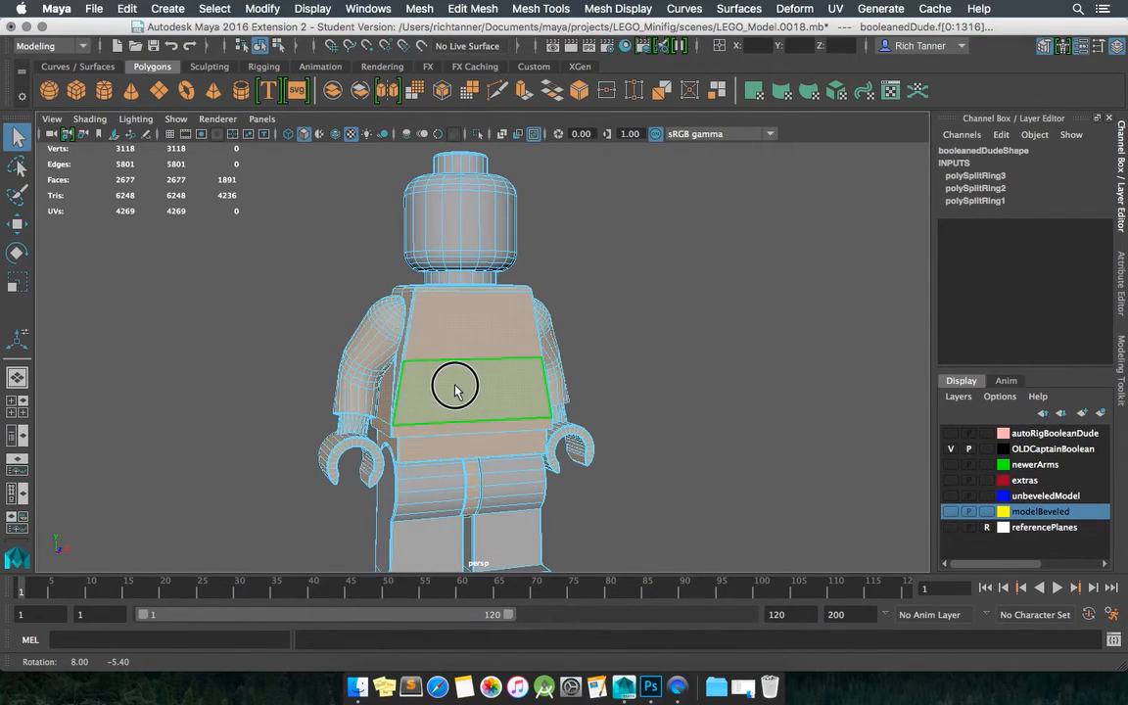
left_click(444, 482)
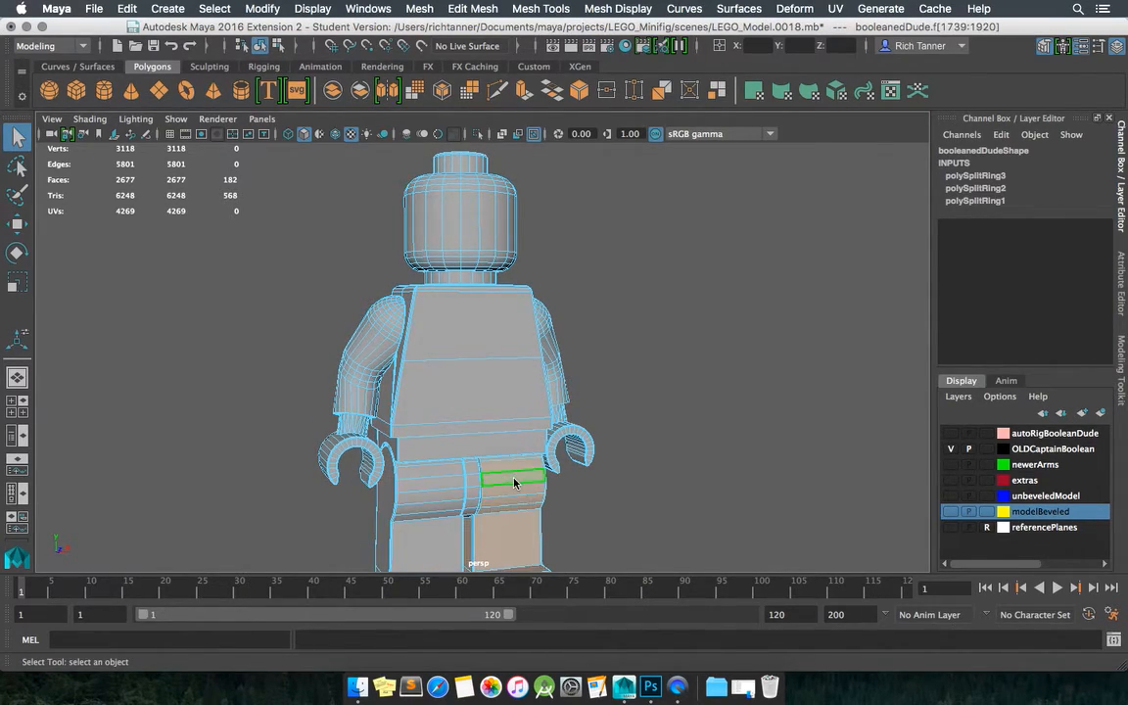
left_click(462, 228)
mouse_move(554, 226)
left_mouse_down("alt")
mouse_move(312, 257)
mouse_move(639, 223)
mouse_move(648, 232)
mouse_move(648, 253)
mouse_move(626, 274)
mouse_move(569, 274)
mouse_move(548, 258)
mouse_move(554, 234)
mouse_move(553, 245)
left_mouse_up("alt")
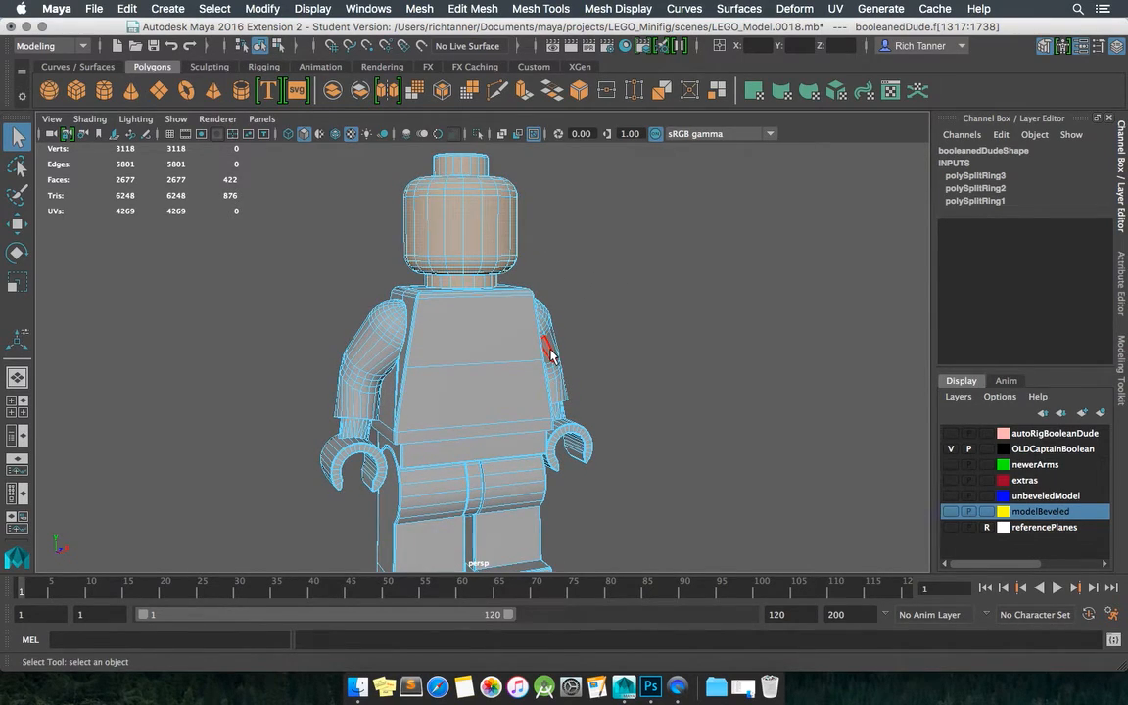
- Show the autoRigBooleanDude layer instead of OLDCaptainBoolean and examine how the rigged mesh deforms around torso, arms and legs
left_click(951, 448)
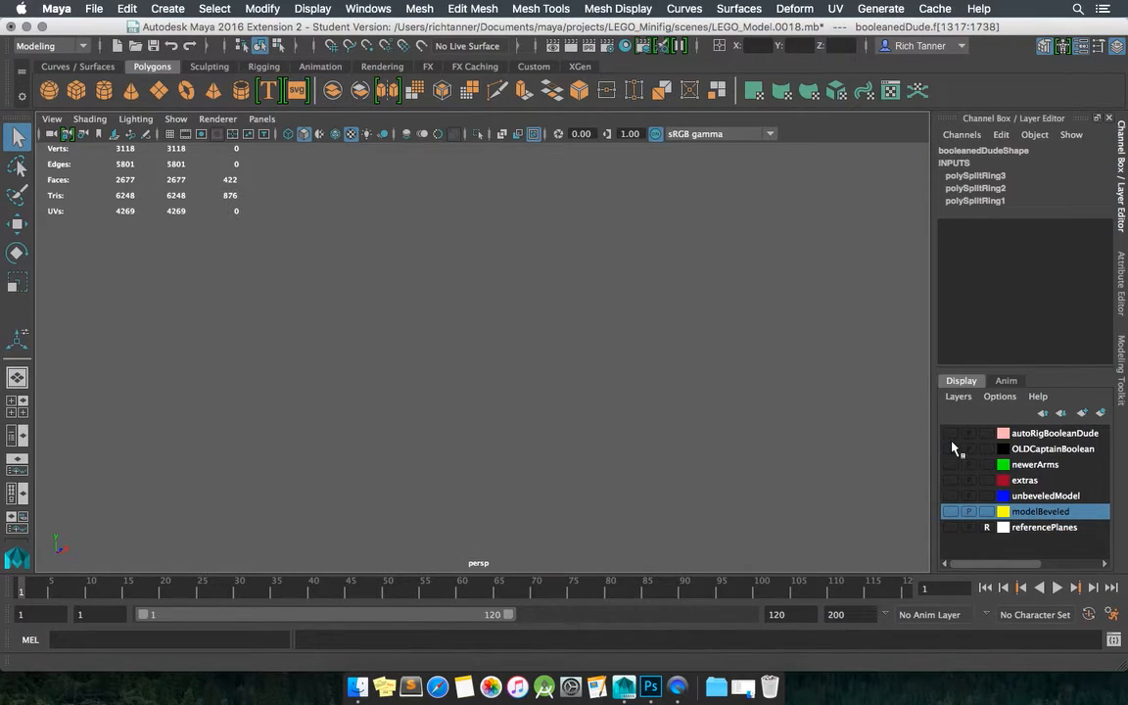
left_click(952, 433)
left_click_drag(674, 391, 712, 396, "alt")
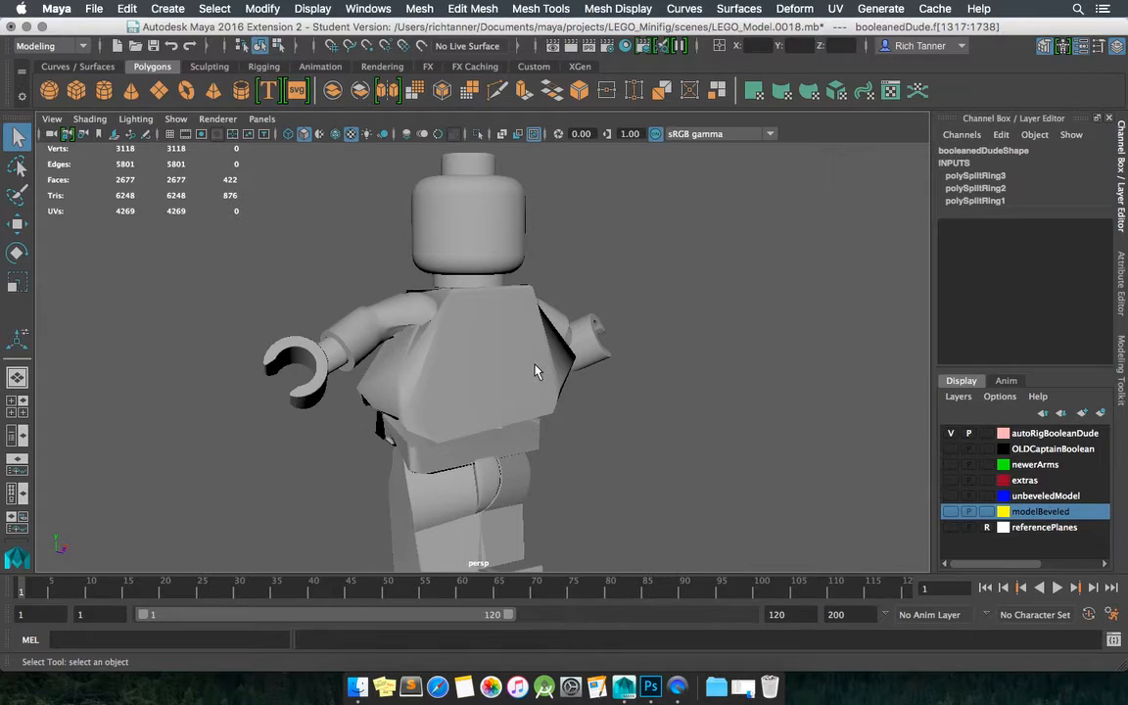
left_click(501, 375)
mouse_move(502, 373)
left_mouse_down("alt")
mouse_move(559, 320)
mouse_move(855, 360)
mouse_move(855, 373)
mouse_move(644, 382)
mouse_move(569, 365)
mouse_move(484, 381)
left_mouse_up("alt")
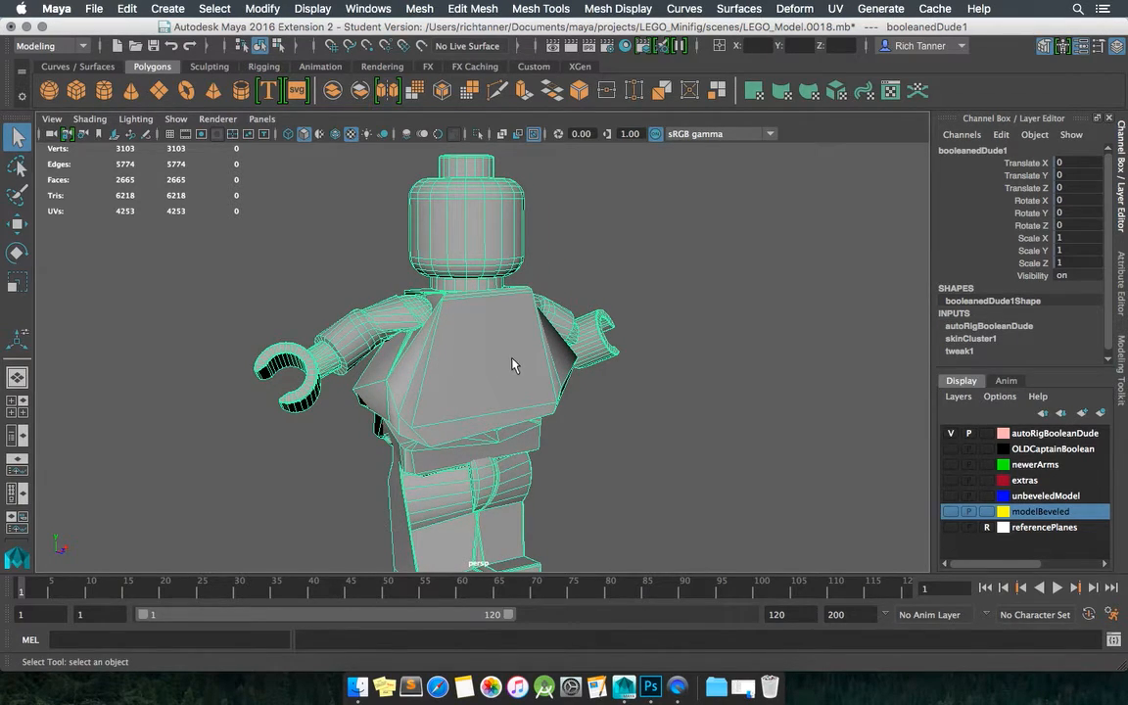
left_click_drag(517, 378, 421, 340, "alt")
left_click_drag(451, 302, 521, 375, "alt")
left_click_drag(448, 519, 428, 499, "alt")
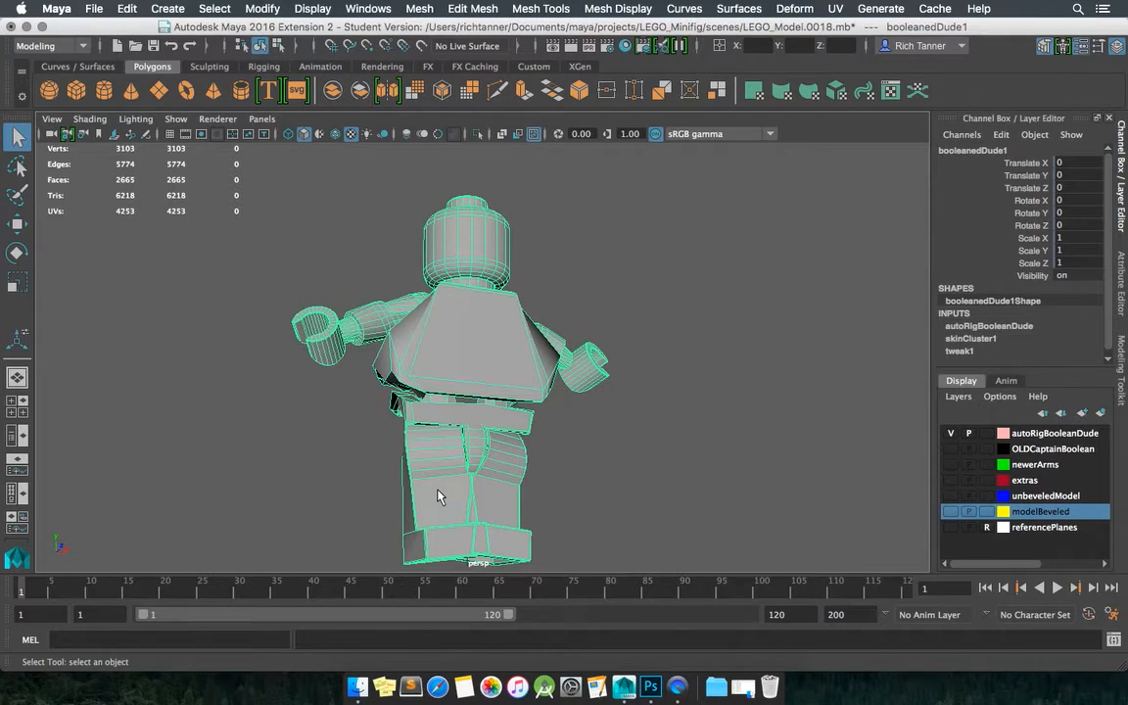
left_click_drag(461, 330, 448, 397, "alt")
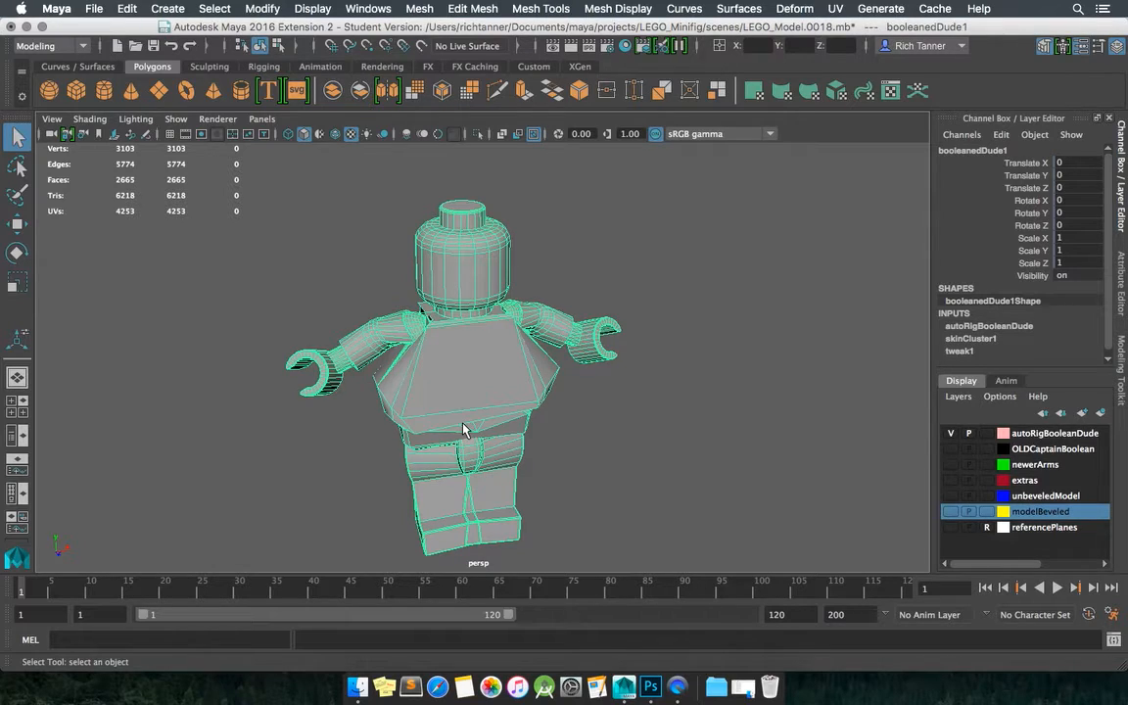
left_click_drag(466, 409, 407, 353, "alt")
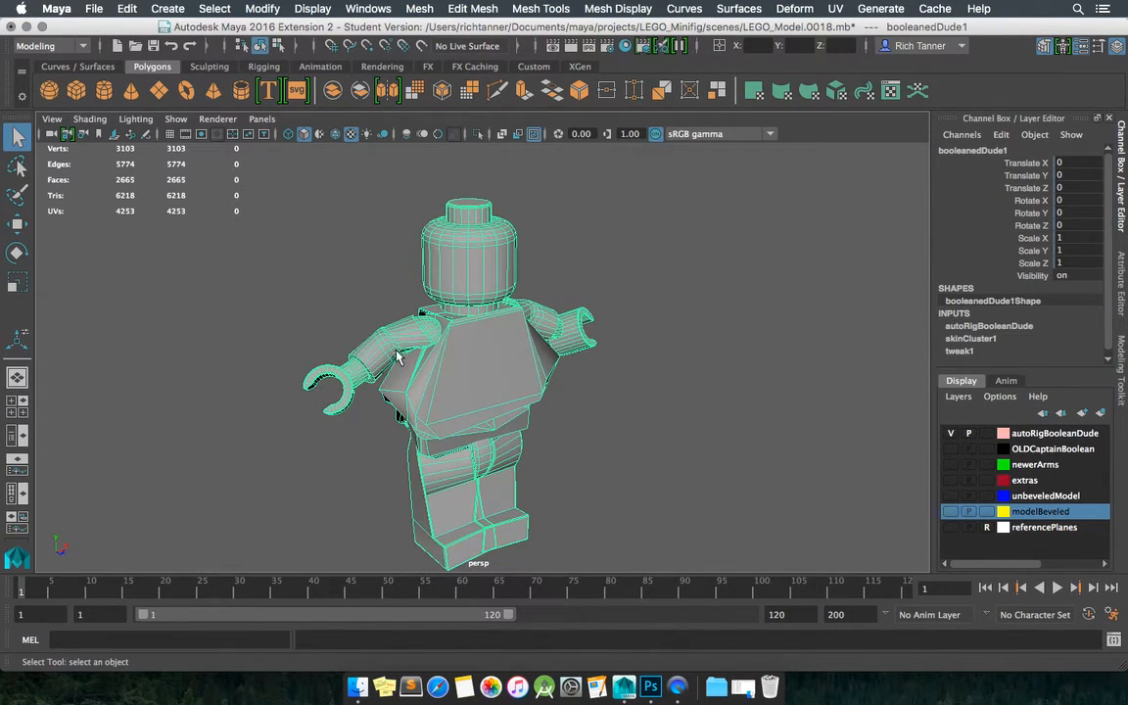
left_click_drag(489, 363, 463, 372, "alt")
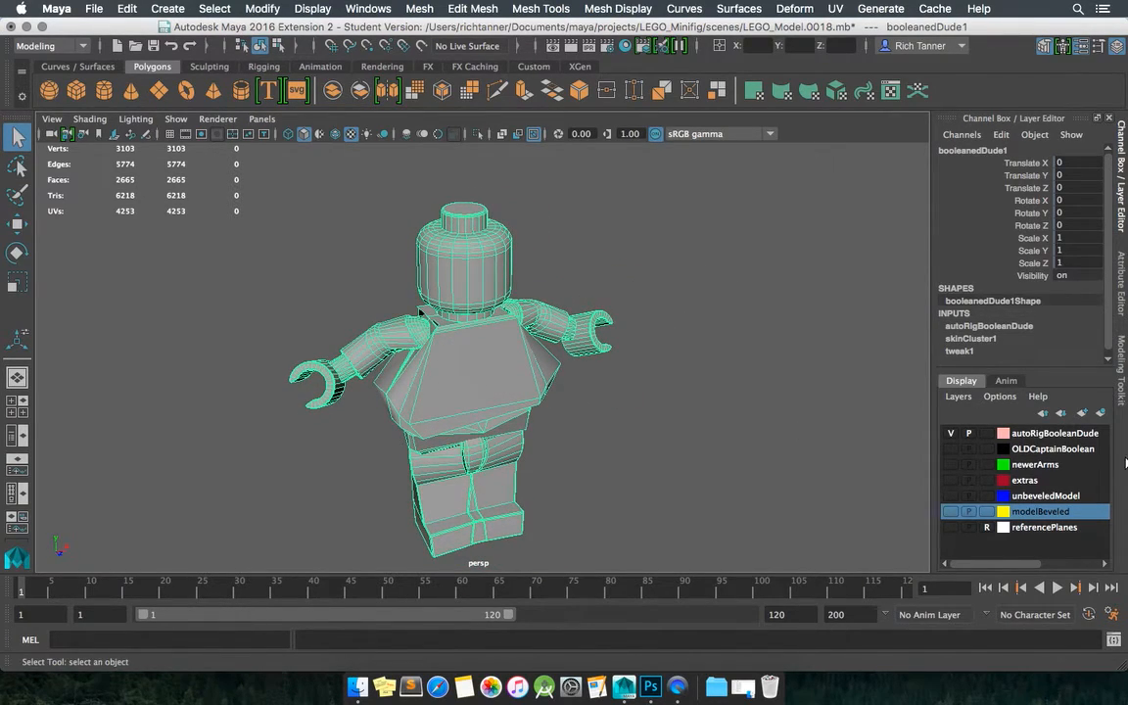
- Show the modelBeveled layer instead of autoRigBooleanDude and select the beveled torso
left_click(950, 434)
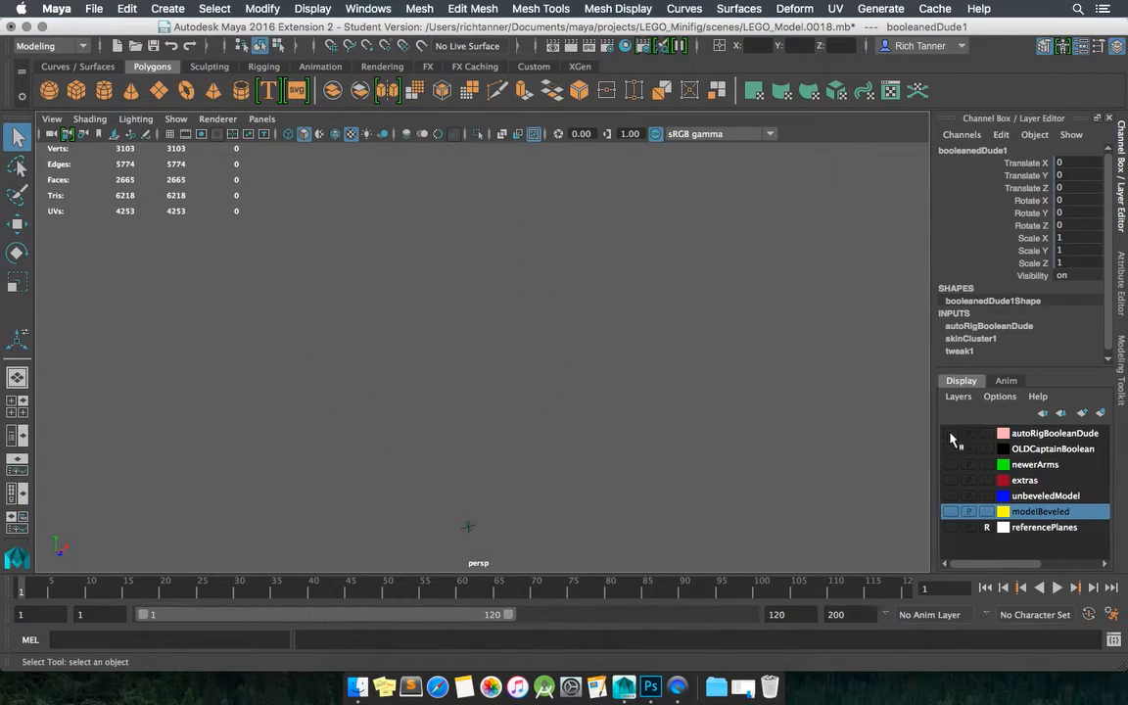
left_click(950, 511)
left_click_drag(685, 460, 624, 429, "alt")
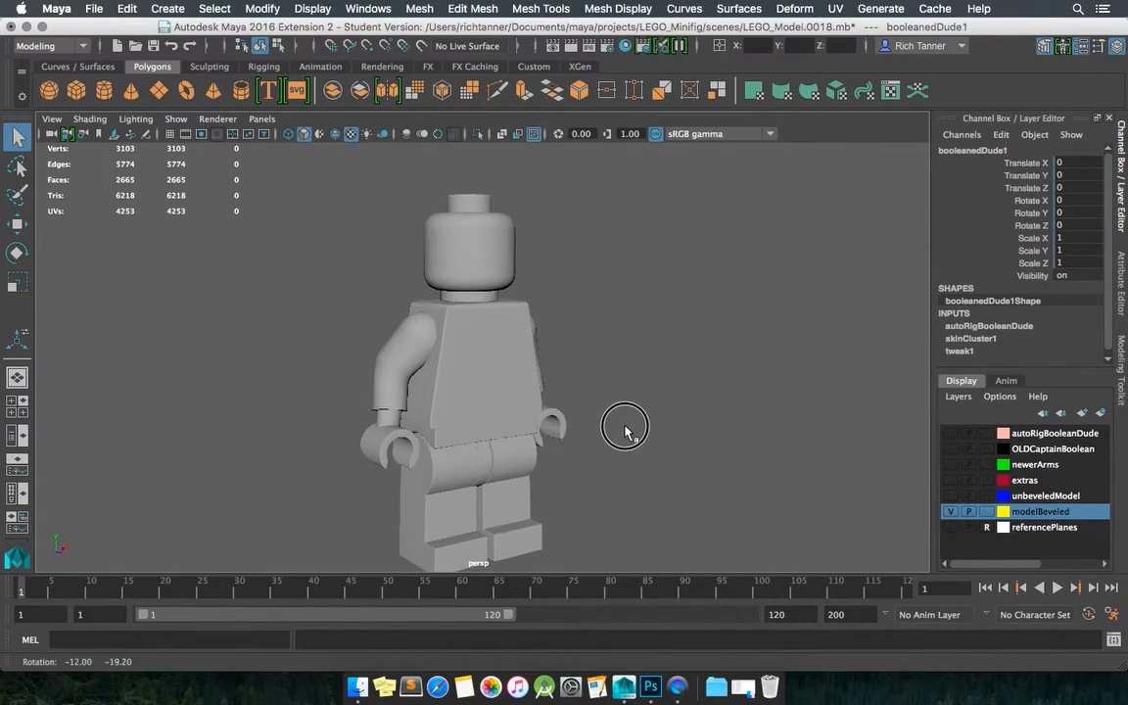
left_click(499, 358)
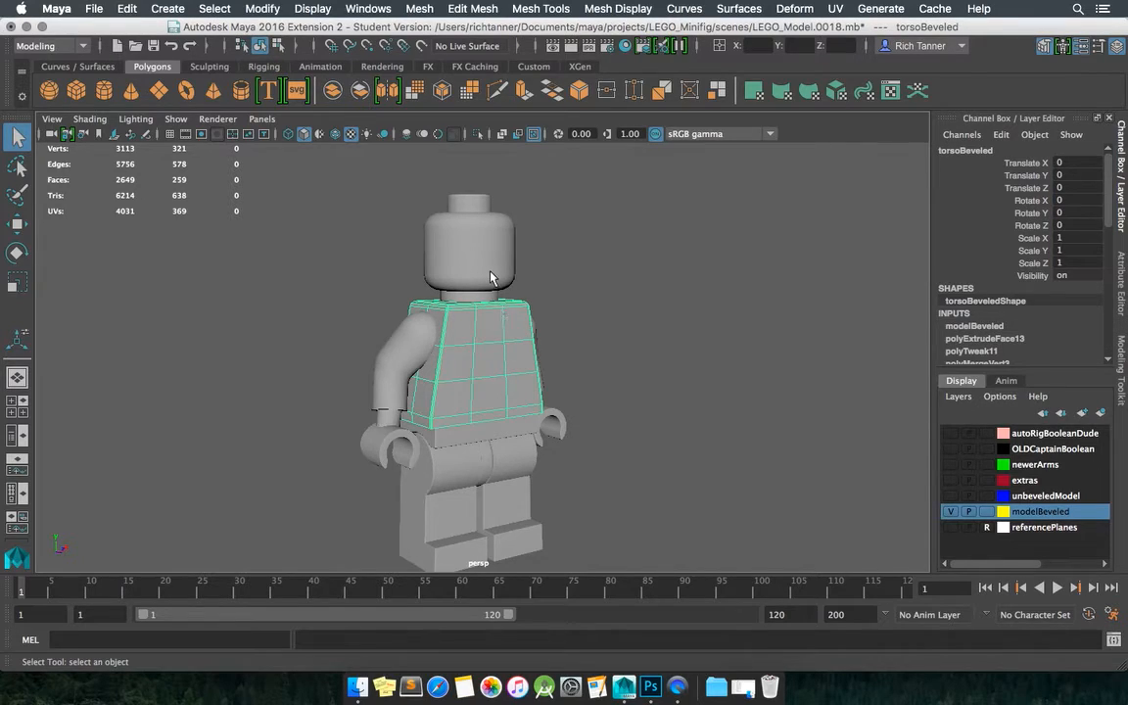
left_click(486, 259)
left_click(485, 330)
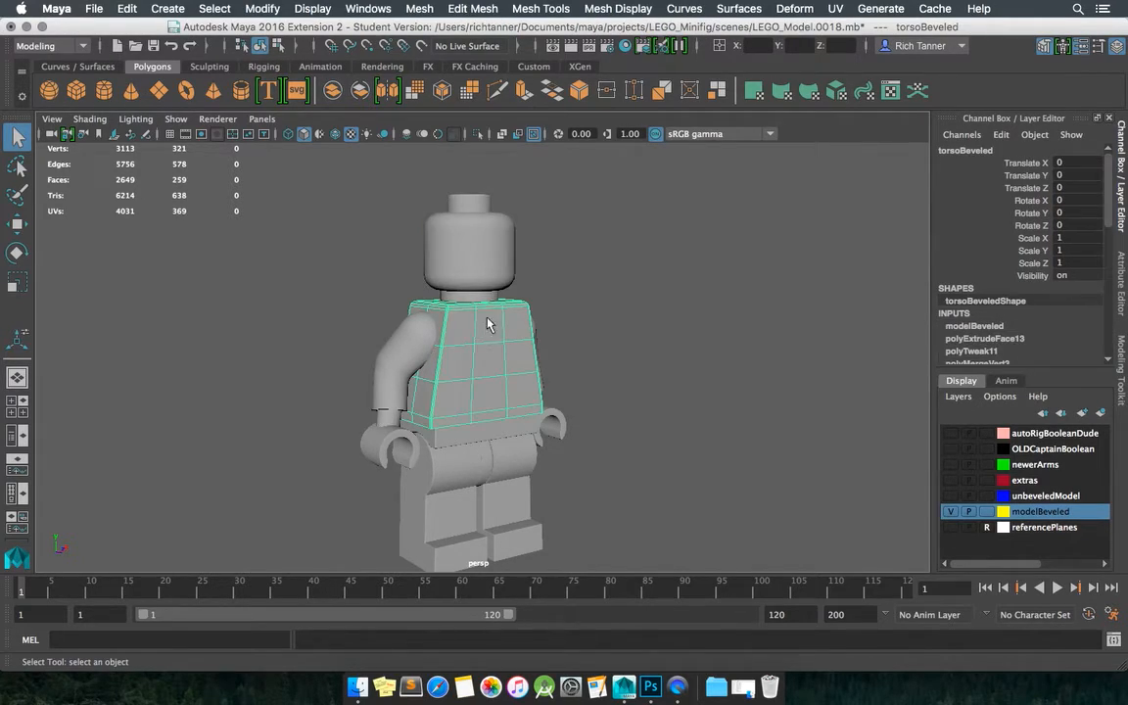
- Inspect the beveled minifigure's separate parts by selecting the head, left arm, torso, left leg and left hand in turn
left_click(485, 262)
mouse_move(526, 348)
left_mouse_down("alt")
mouse_move(442, 367)
mouse_move(438, 388)
mouse_move(532, 357)
mouse_move(435, 370)
mouse_move(463, 292)
mouse_move(564, 348)
mouse_move(510, 371)
mouse_move(519, 312)
mouse_move(518, 357)
left_mouse_up("alt")
scroll(502, 433, "down", 4)
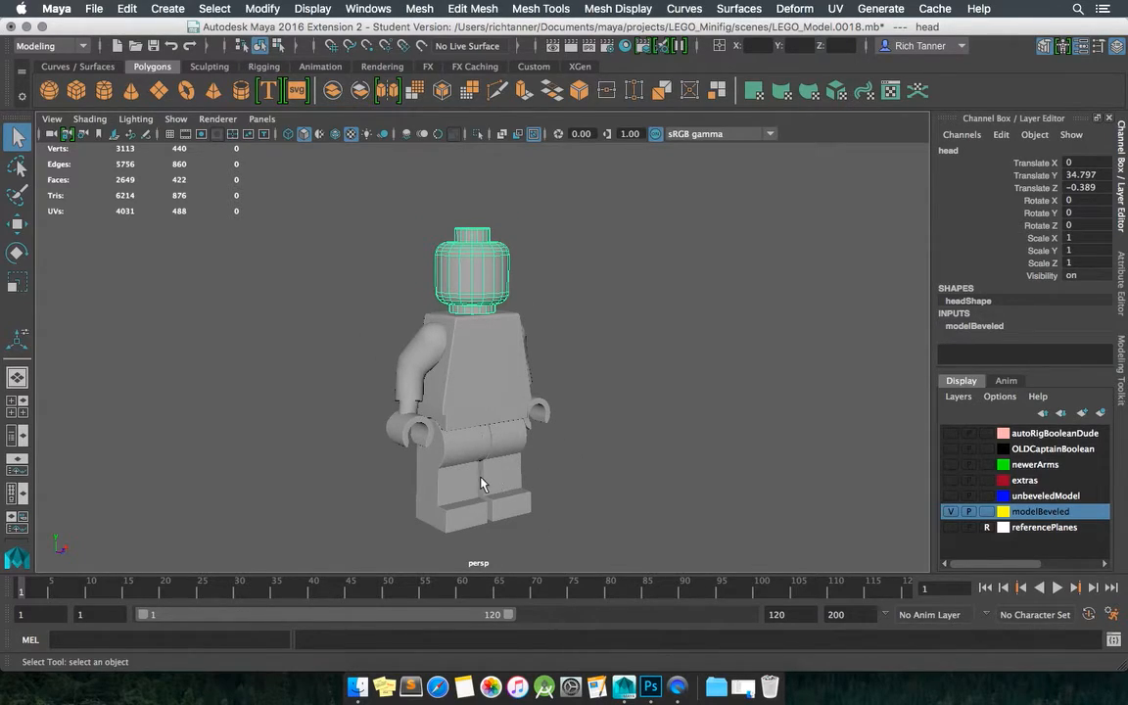
left_click(434, 357)
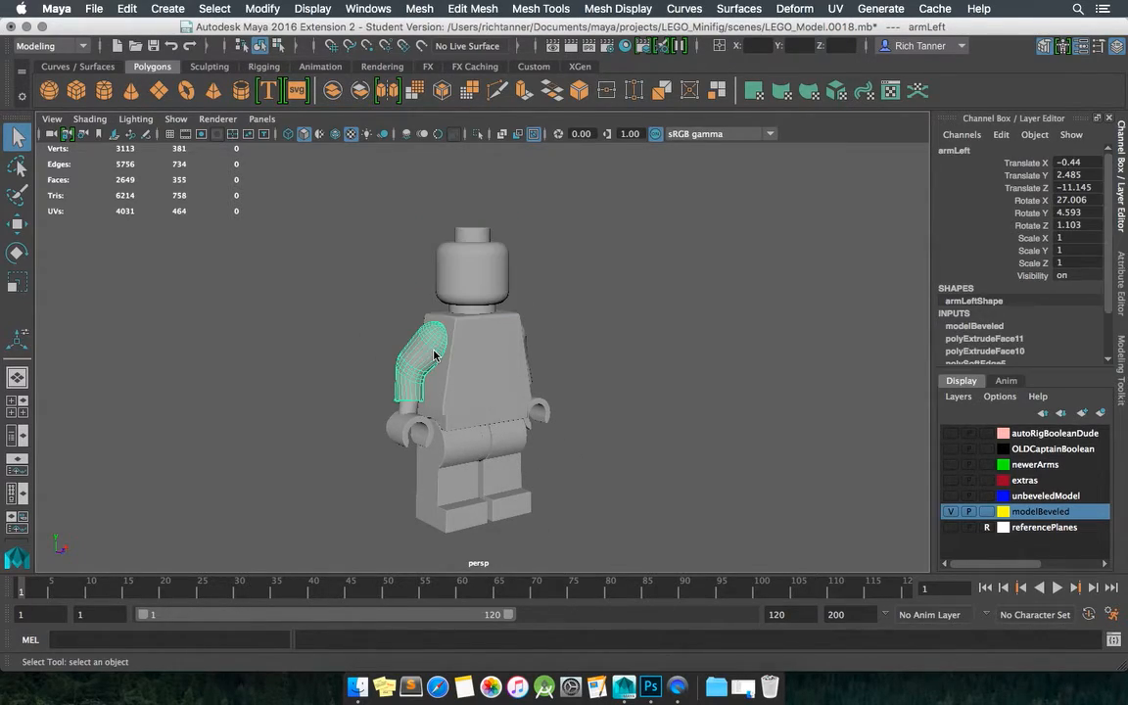
left_click(470, 383)
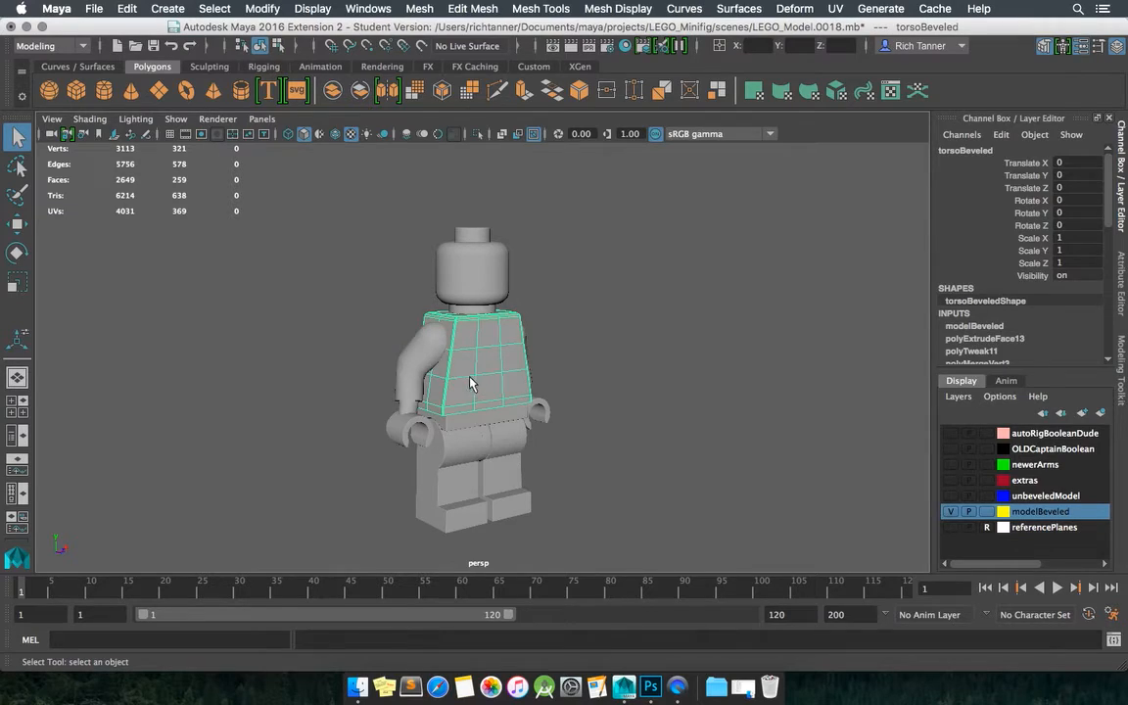
left_click(417, 369)
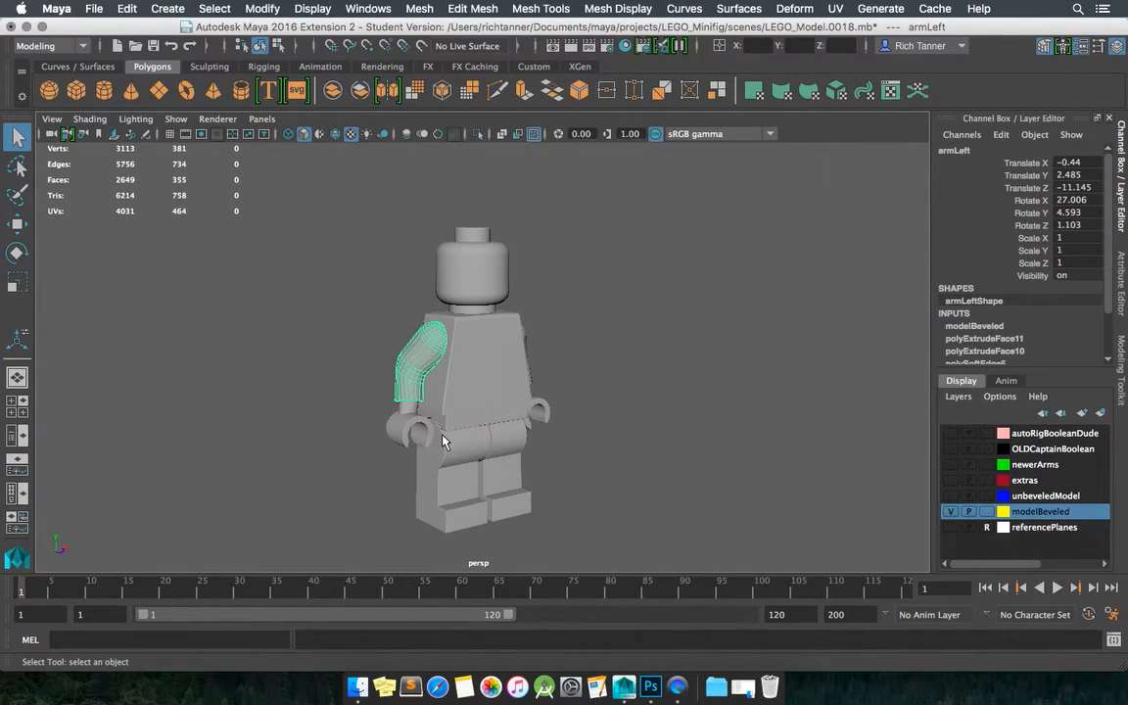
left_click(440, 468)
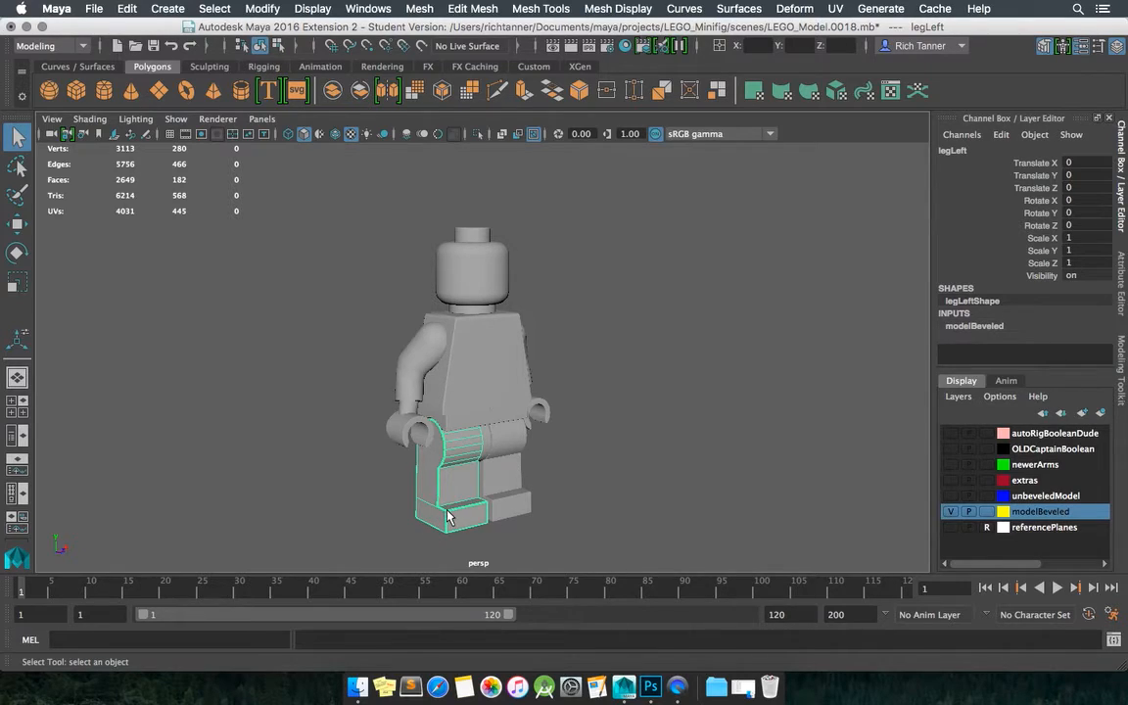
left_click_drag(410, 450, 457, 498, "alt")
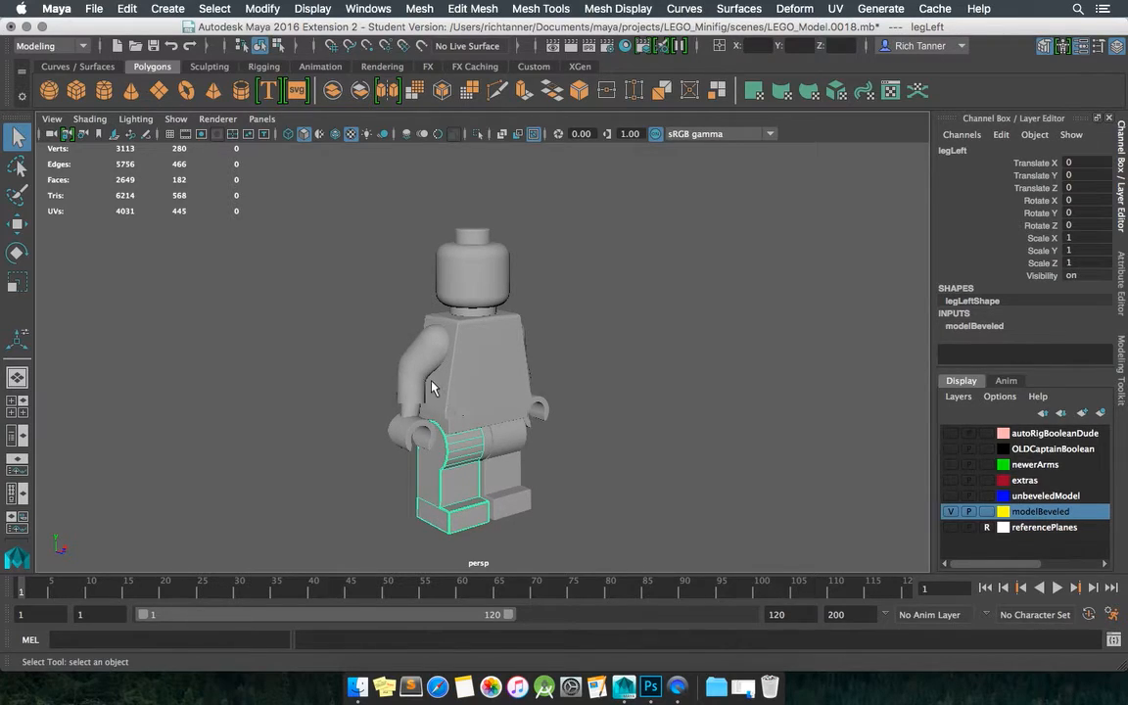
left_click(420, 428)
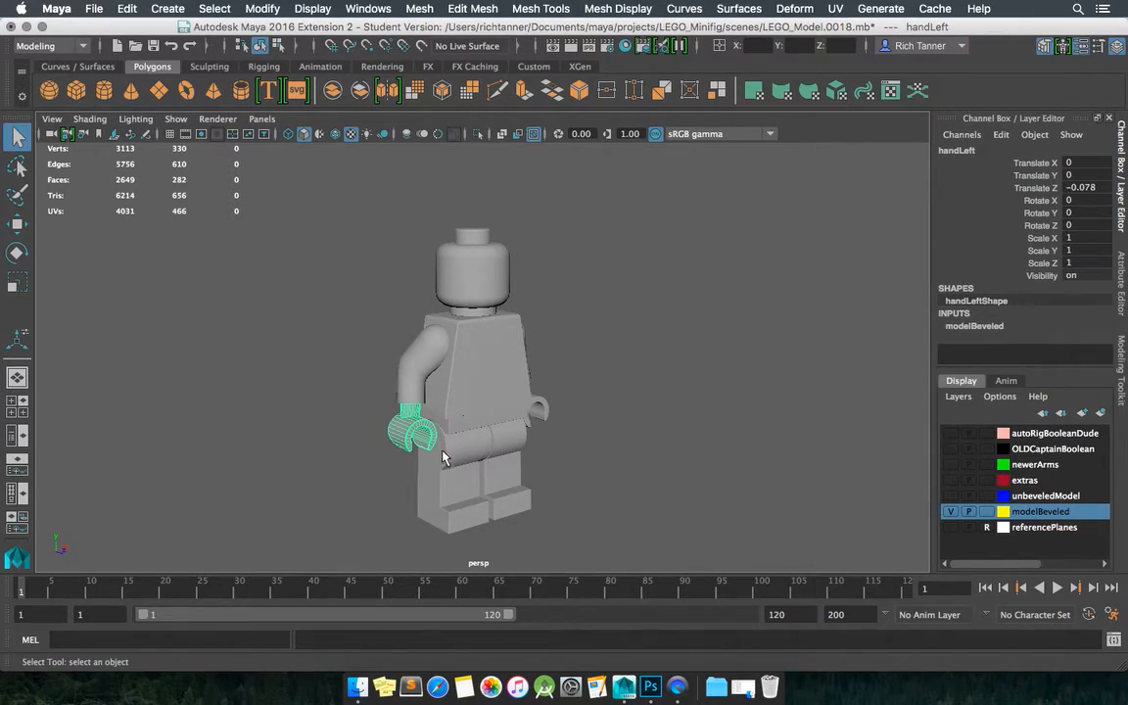
left_click_drag(395, 378, 457, 419, "alt")
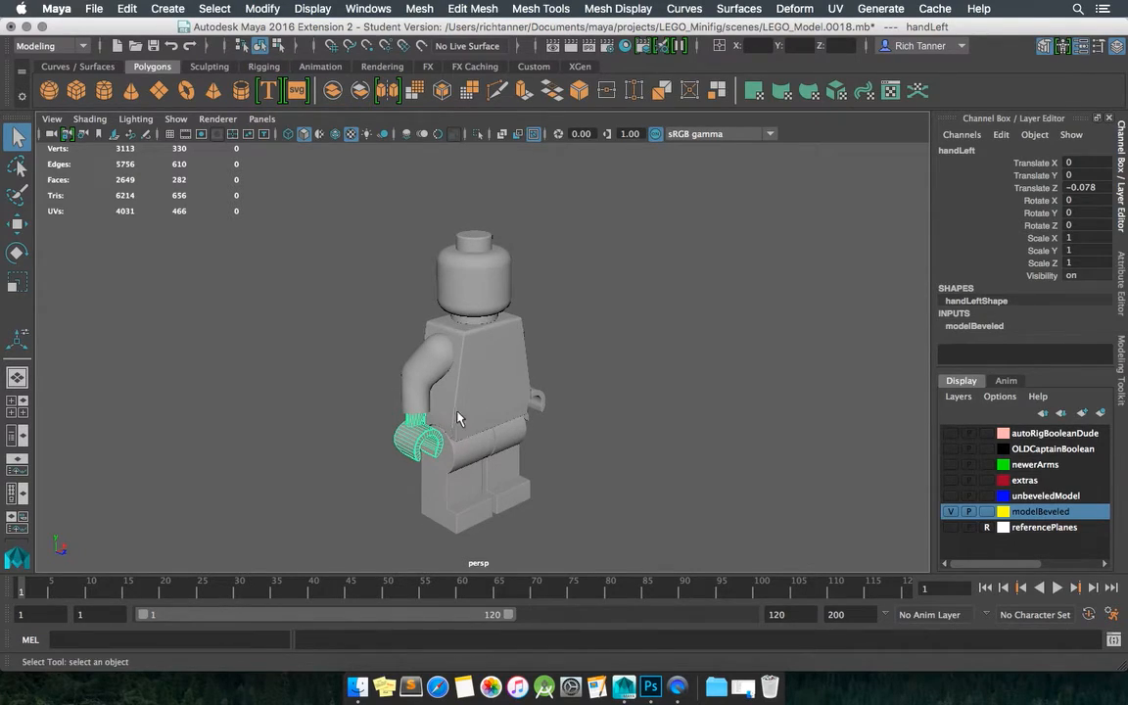
- Select the head and open its UVs in the UV Editor, positioning the editor window so the head stays partly visible
left_click(472, 290)
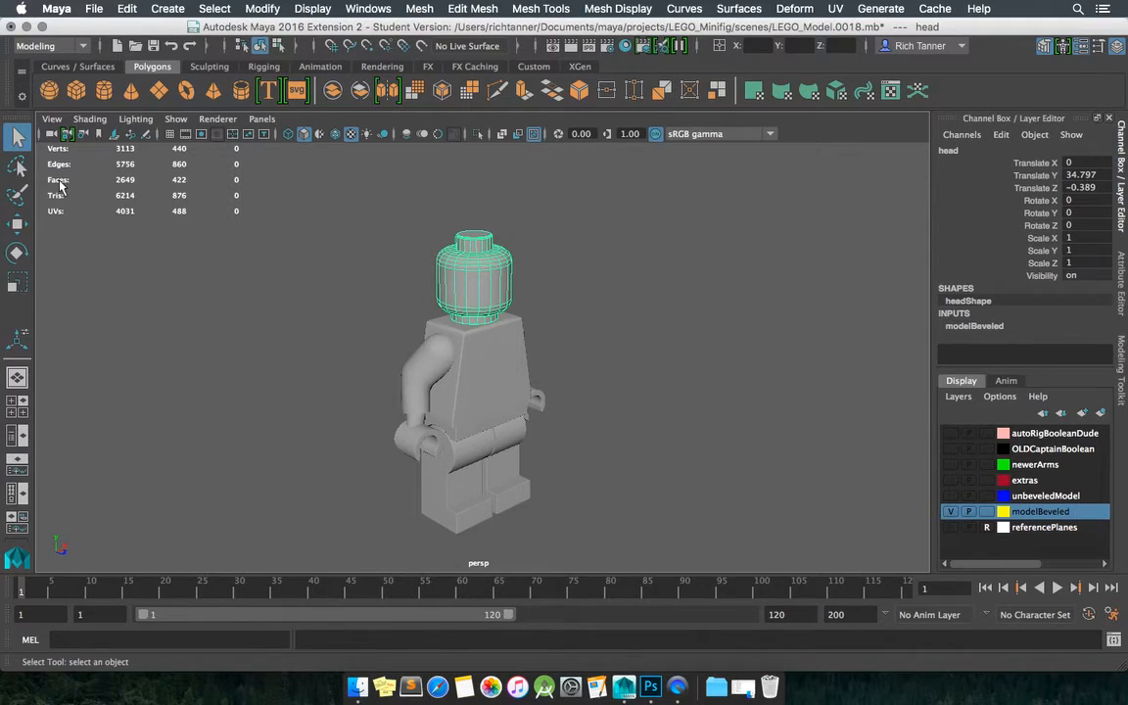
left_click(835, 8)
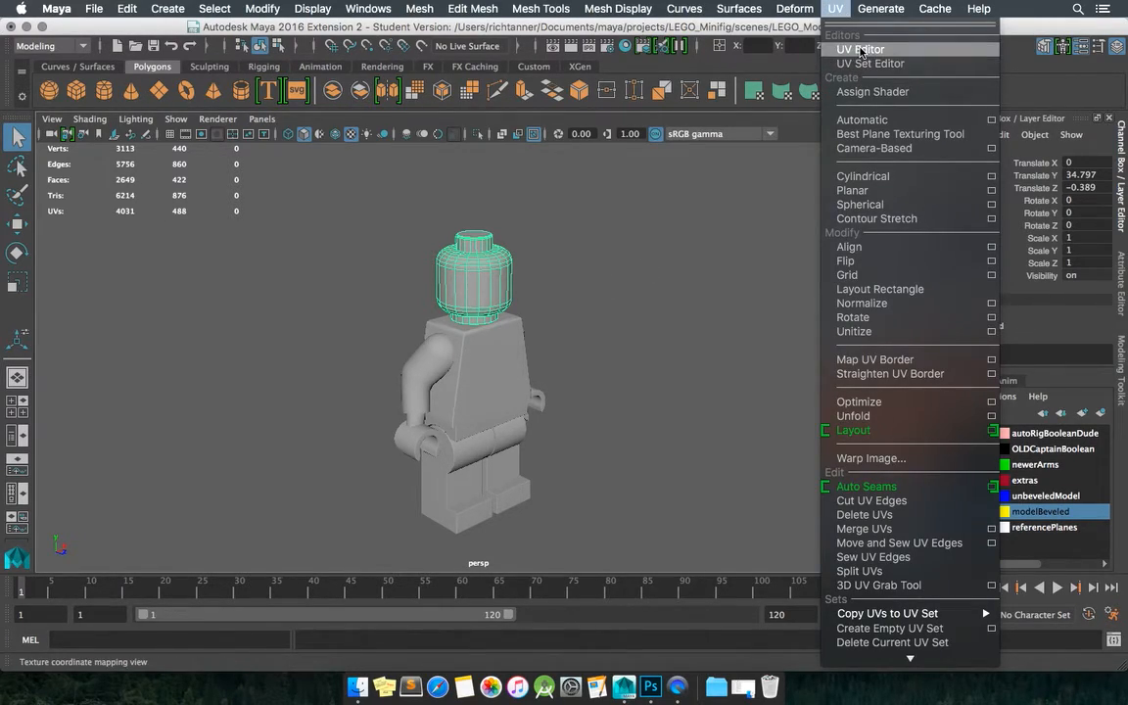
left_click(862, 49)
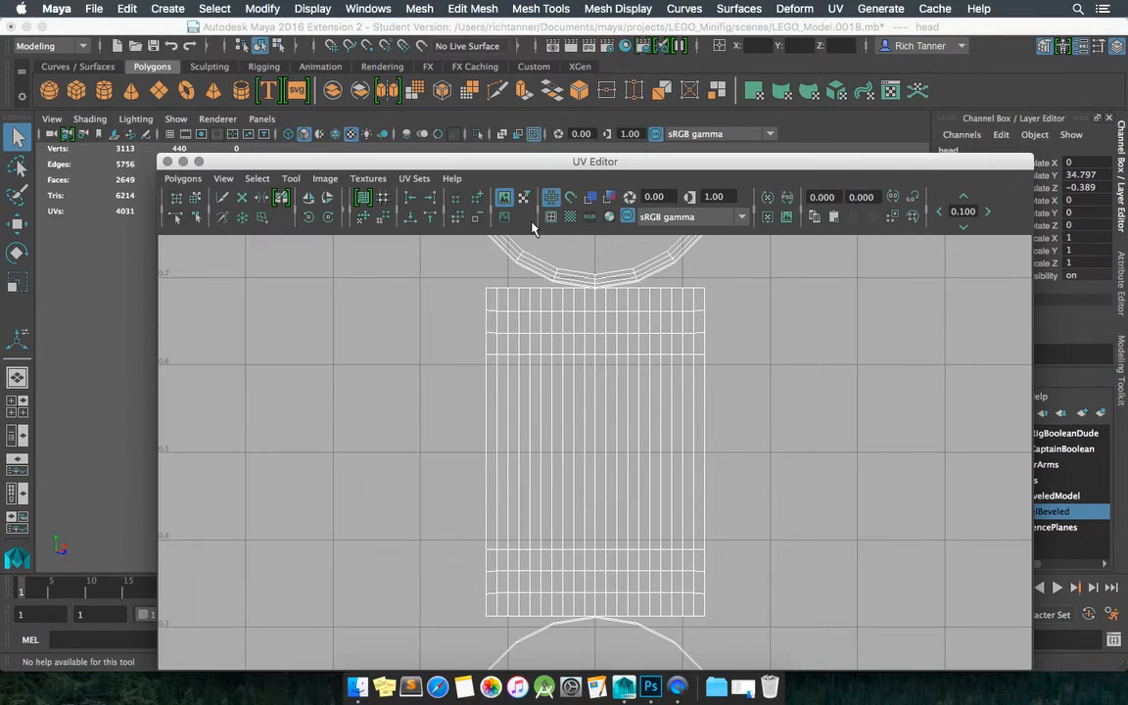
left_click_drag(565, 161, 466, 51)
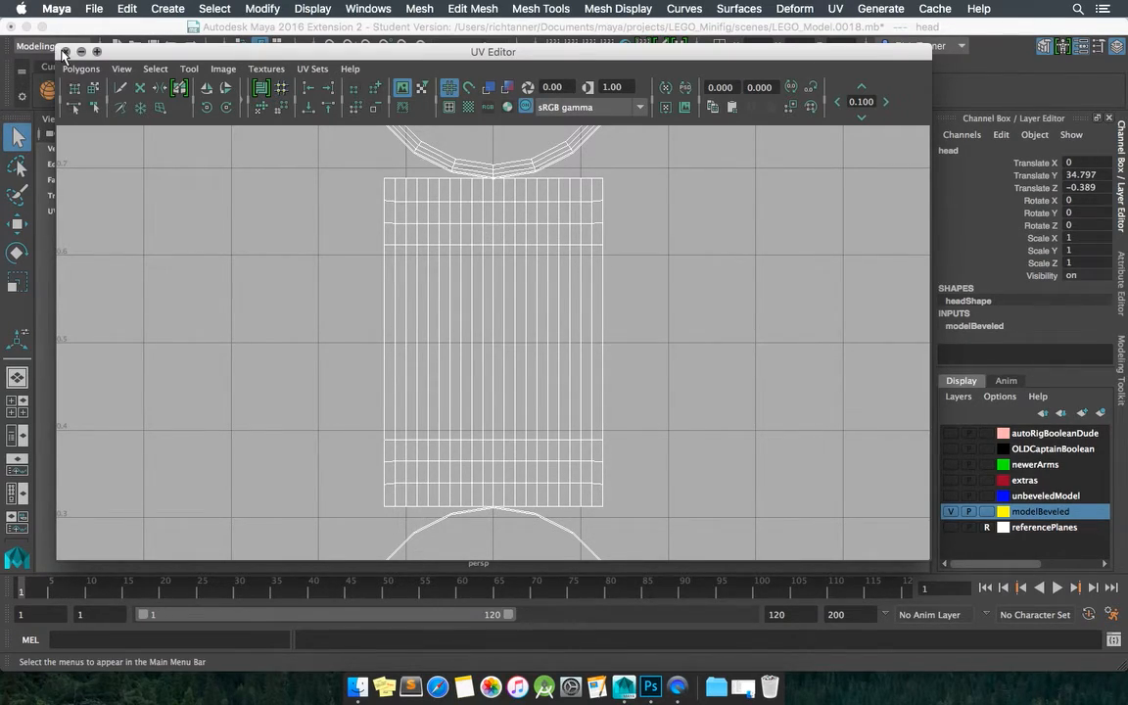
left_click_drag(142, 52, 36, 287)
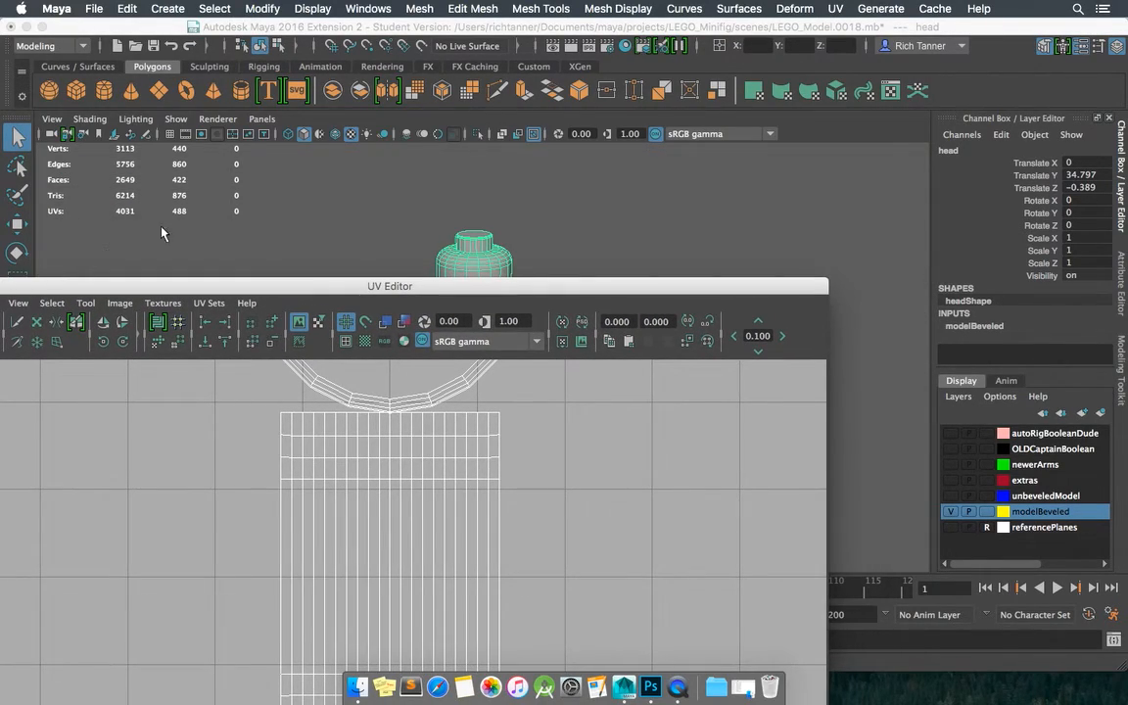
- Project automatic UV mapping onto the head with the shell spacing preset set to 1024 Map
left_click(835, 9)
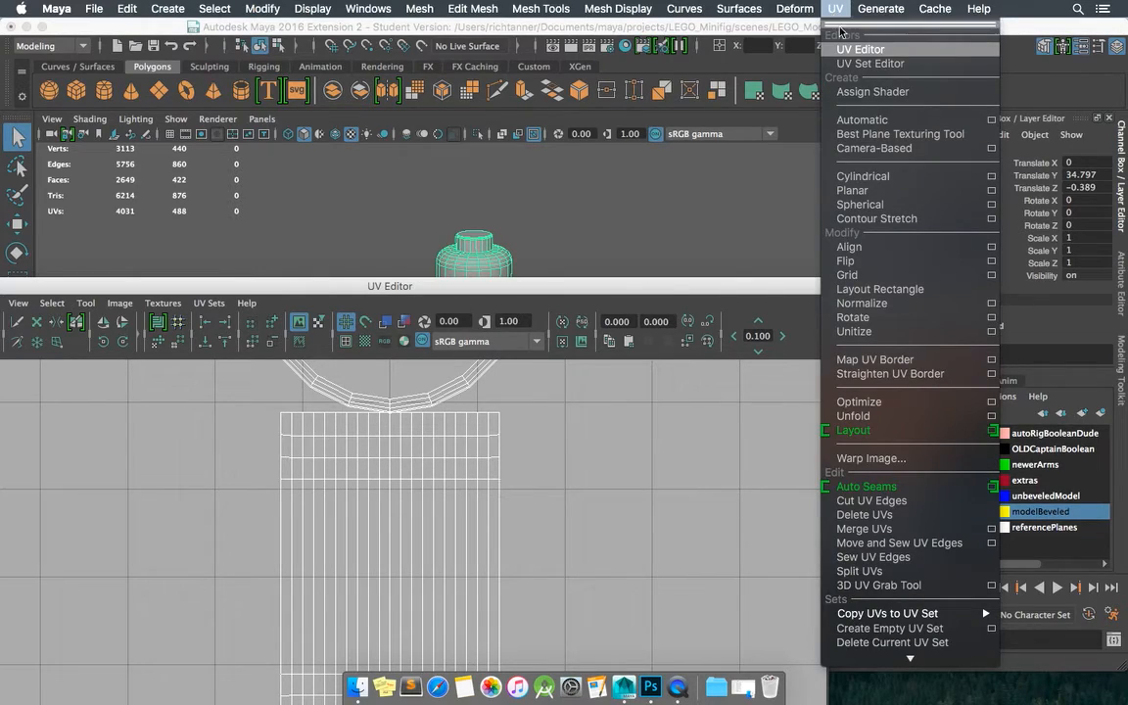
left_click(987, 121)
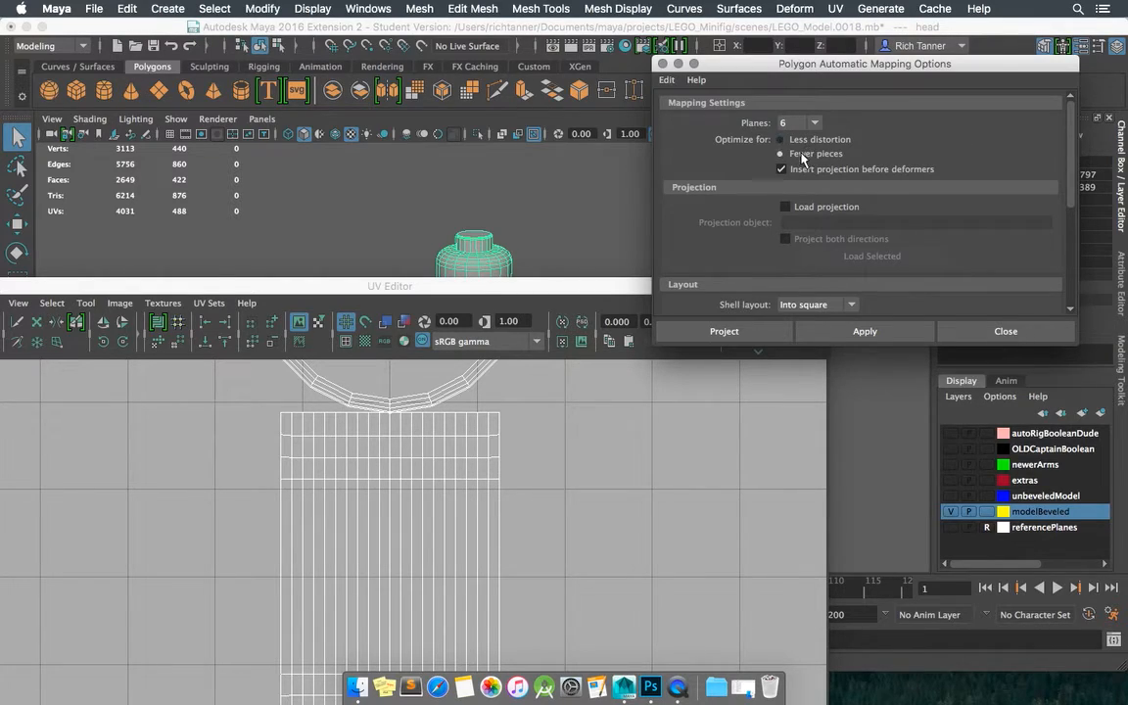
scroll(822, 173, "down", 5)
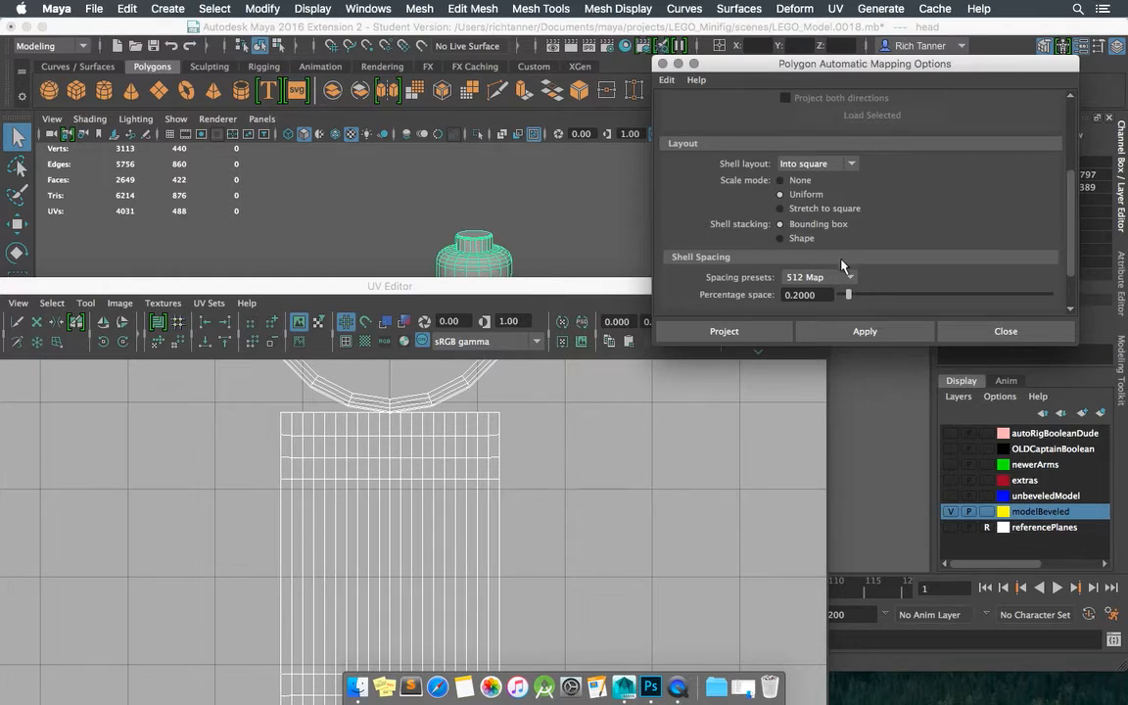
left_click(818, 277)
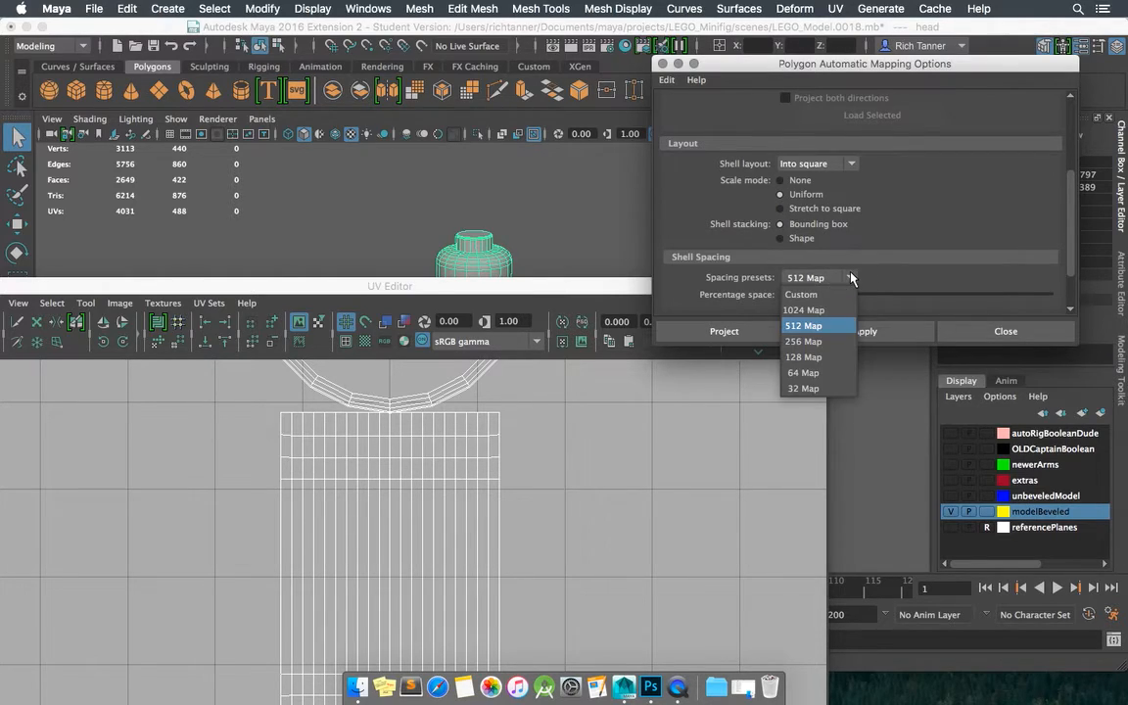
left_click(816, 310)
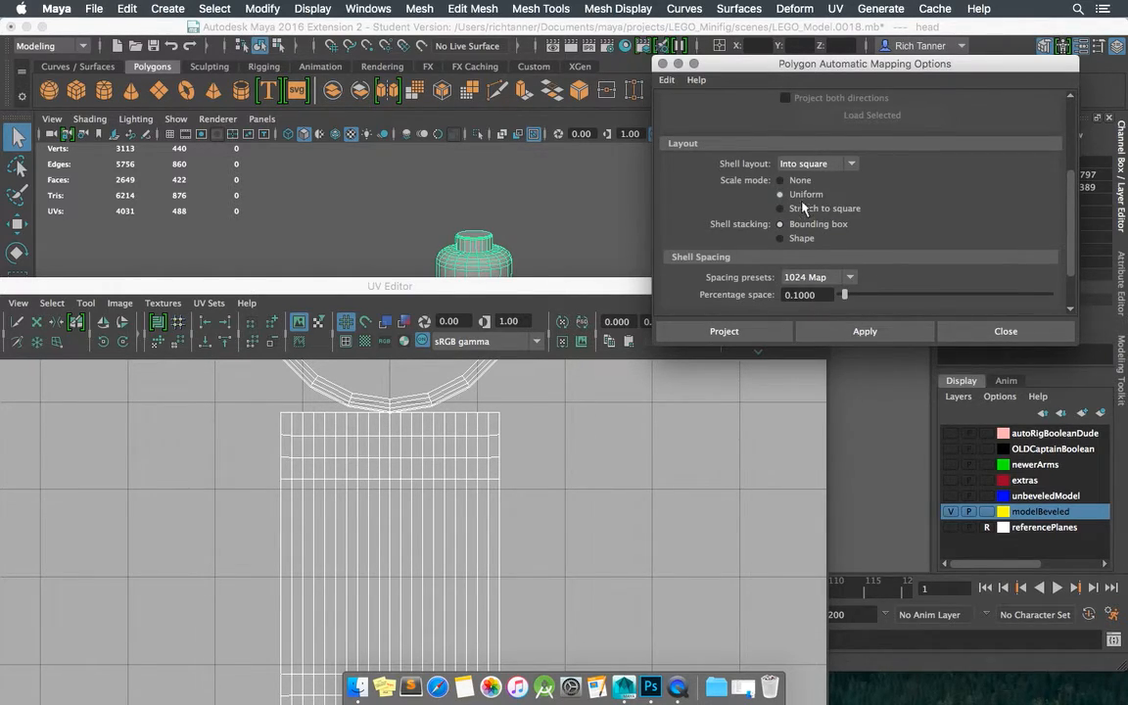
scroll(781, 289, "down", 2)
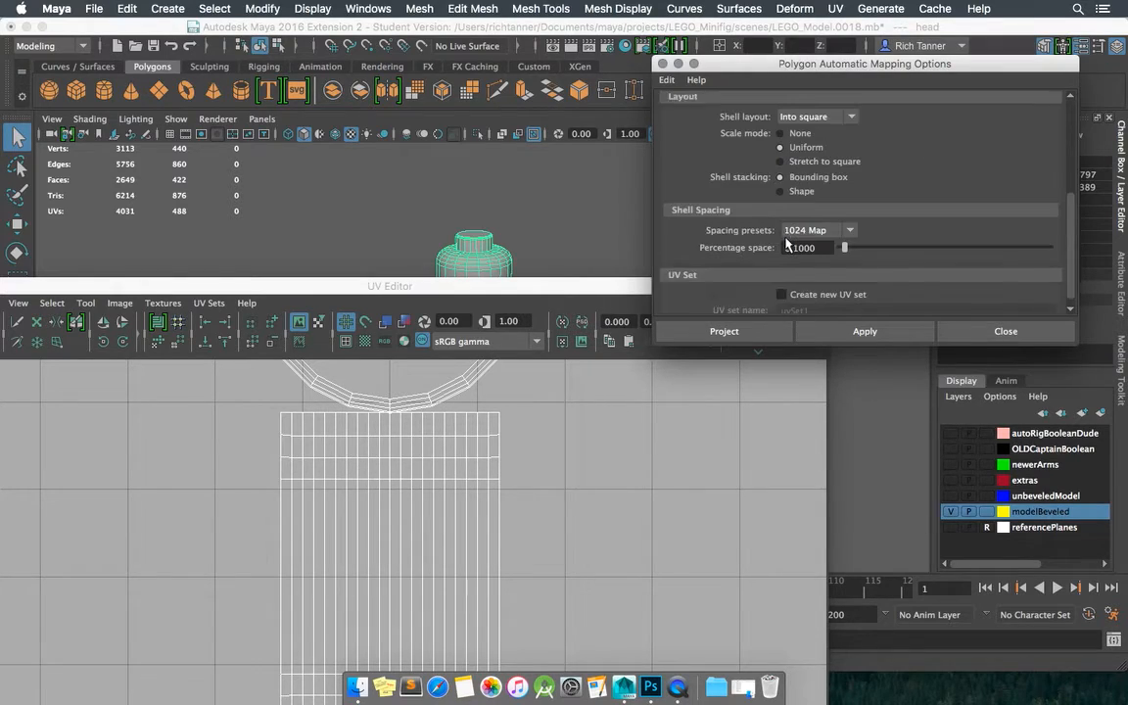
scroll(786, 238, "up", 5)
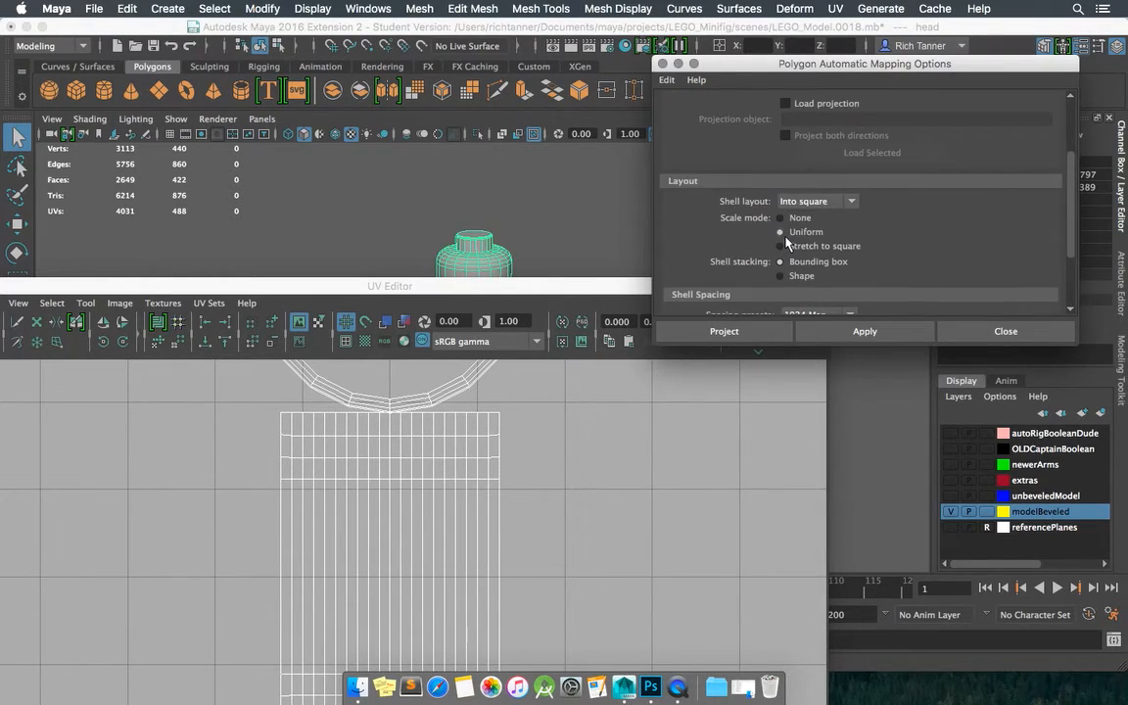
scroll(786, 241, "down", 6)
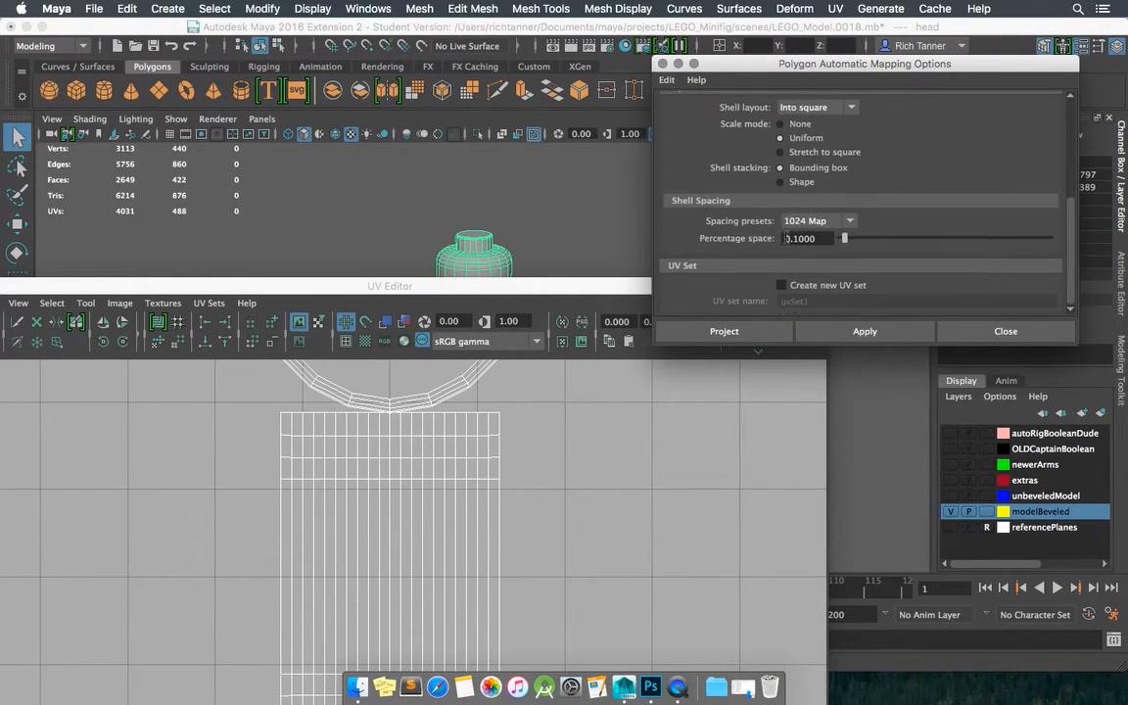
left_click(765, 335)
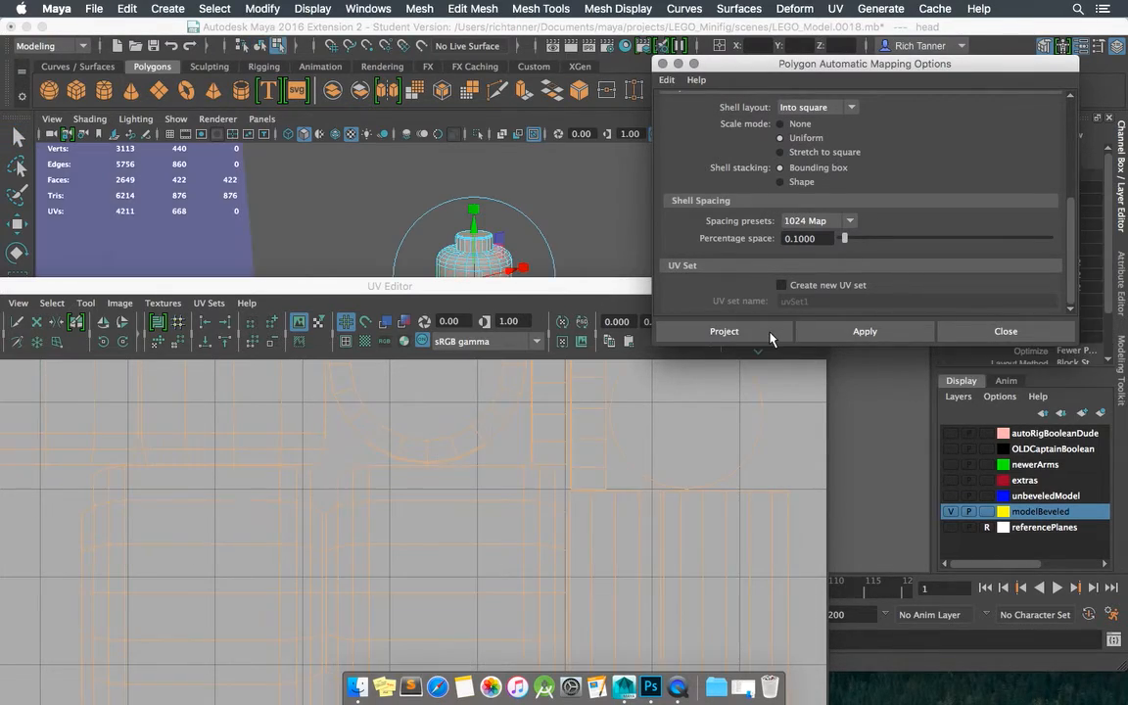
- Examine the head's automatically mapped UV shells across the full 0 to 1 space in the UV Editor
left_click_drag(609, 286, 840, 66)
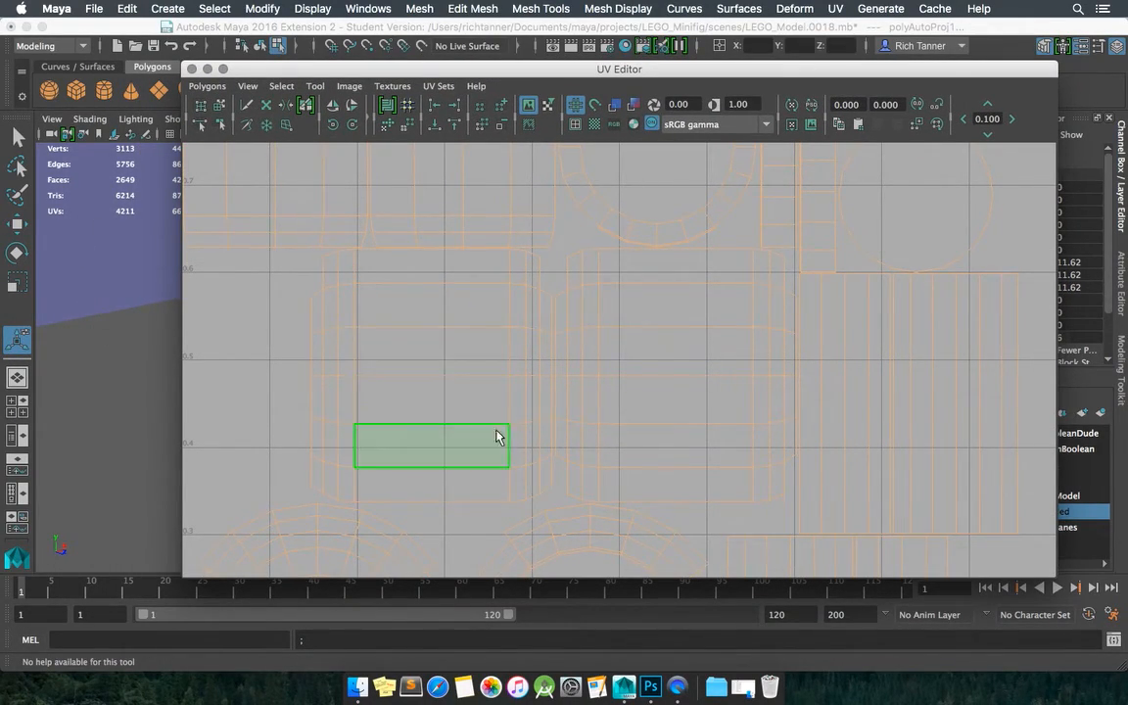
left_click_drag(537, 71, 457, 46)
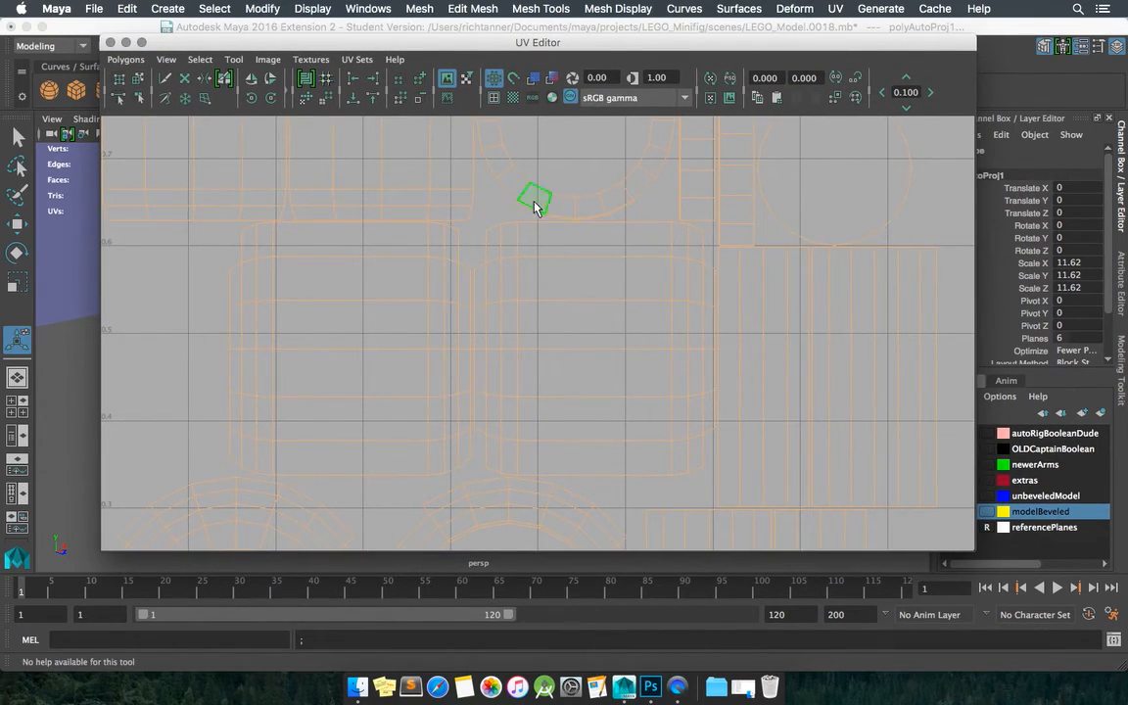
scroll(617, 164, "up", 1)
scroll(617, 166, "down", 6)
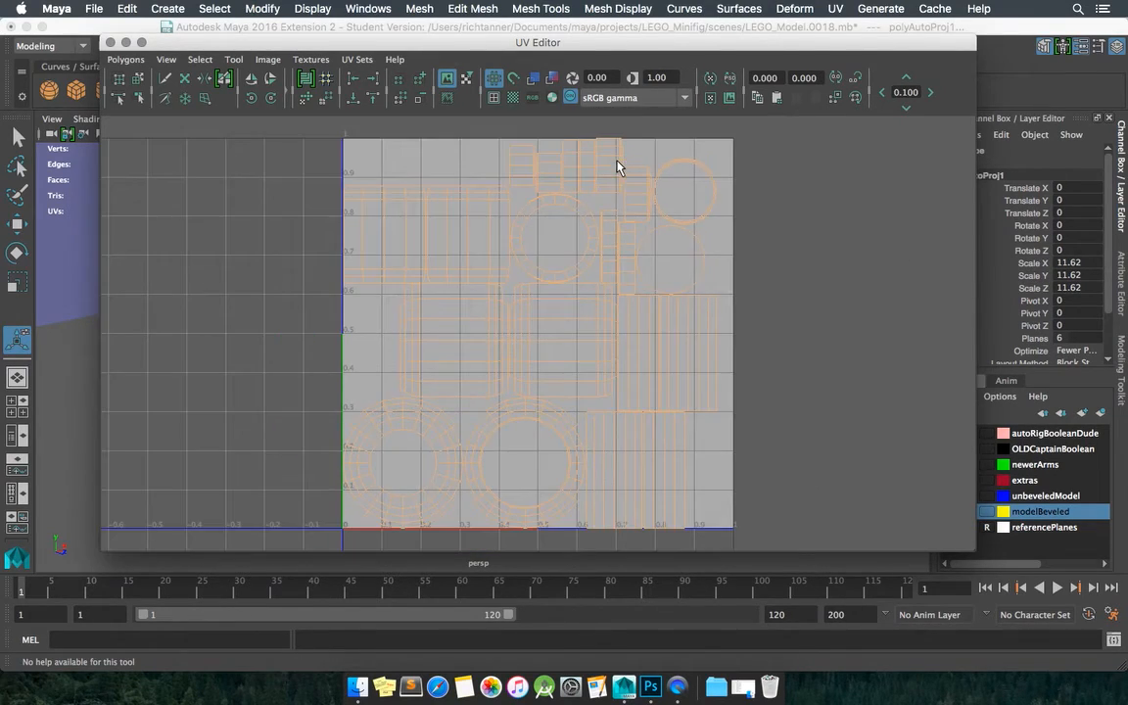
scroll(563, 191, "down", 1)
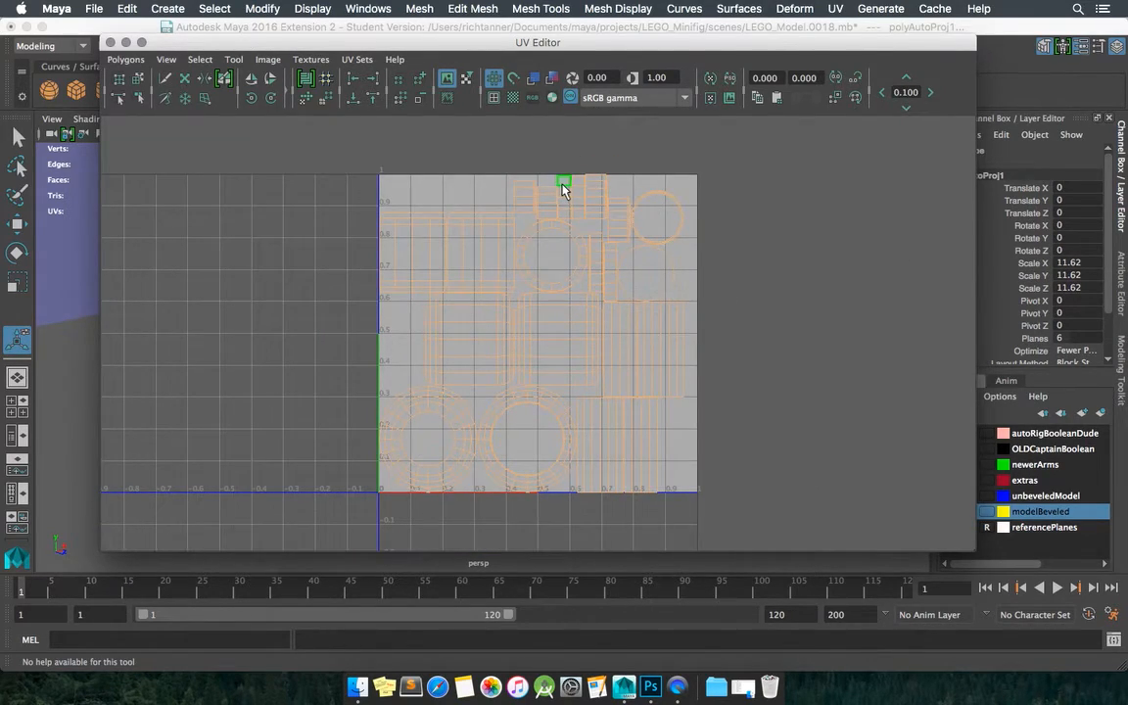
scroll(516, 385, "down", 1)
- Place the UV Editor beside the minifigure and compare individual UV faces with their matching faces on the head
left_click_drag(434, 42, 886, 46)
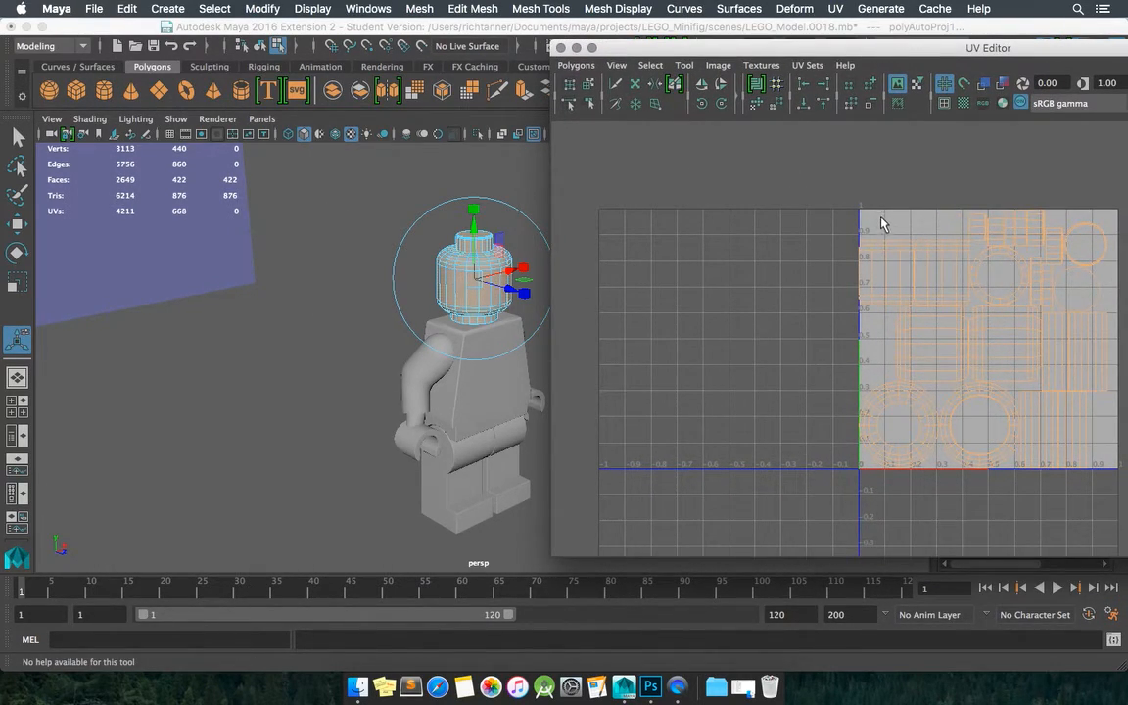
left_click(878, 247)
scroll(881, 253, "up", 1)
scroll(881, 254, "up", 5)
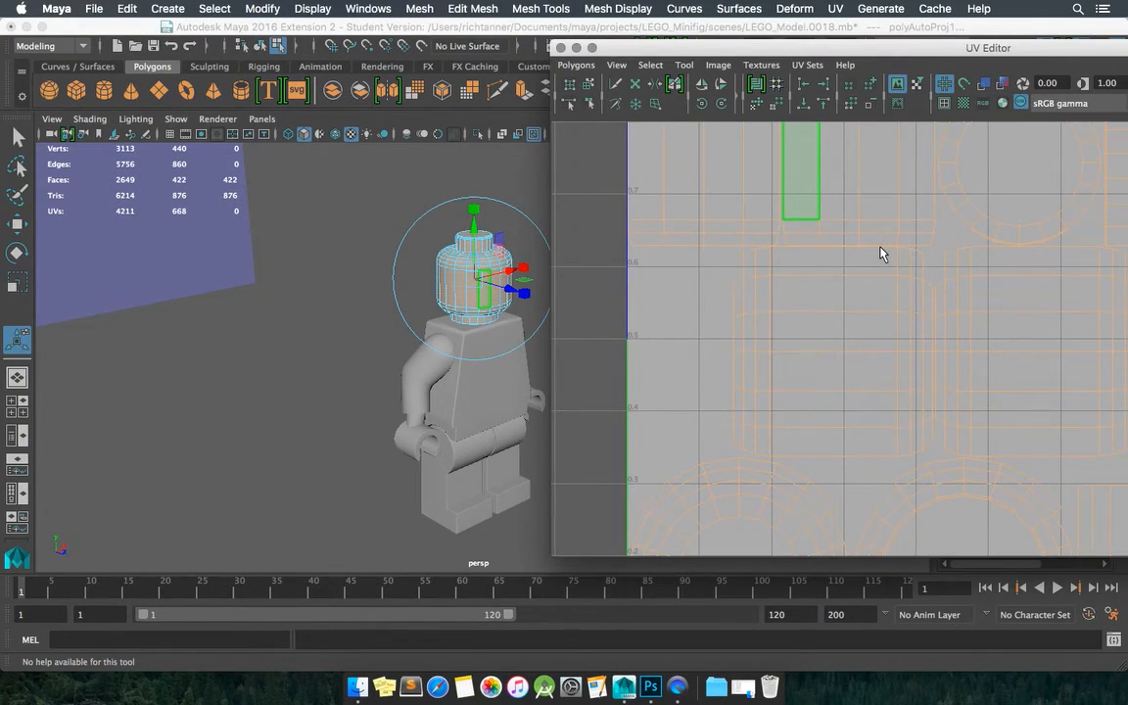
scroll(881, 253, "down", 3)
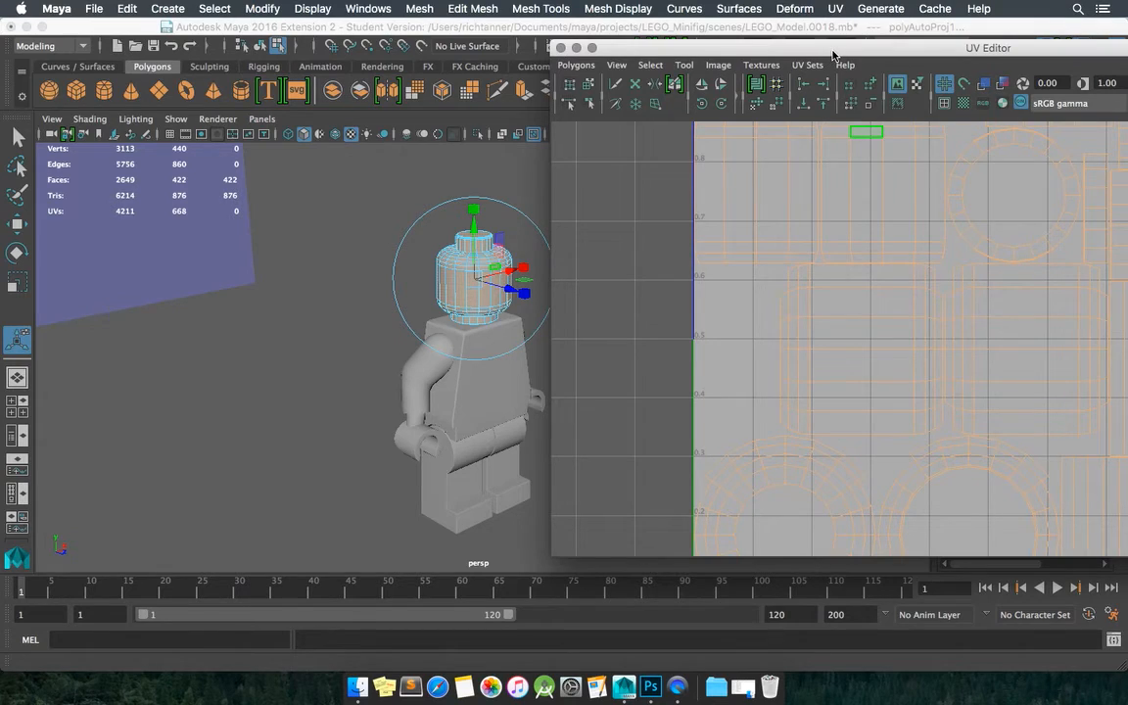
left_click_drag(838, 48, 642, 72)
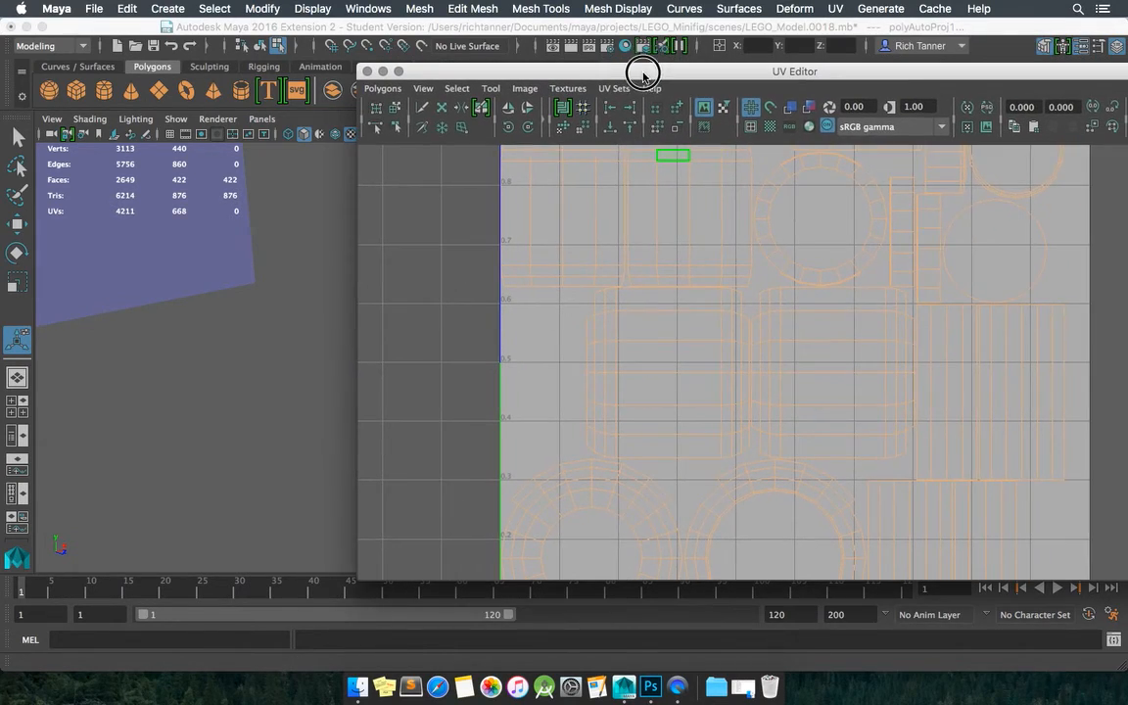
- Review the shell layout, scale mode, stacking and spacing settings for automatic mapping and close the options
left_click(837, 9)
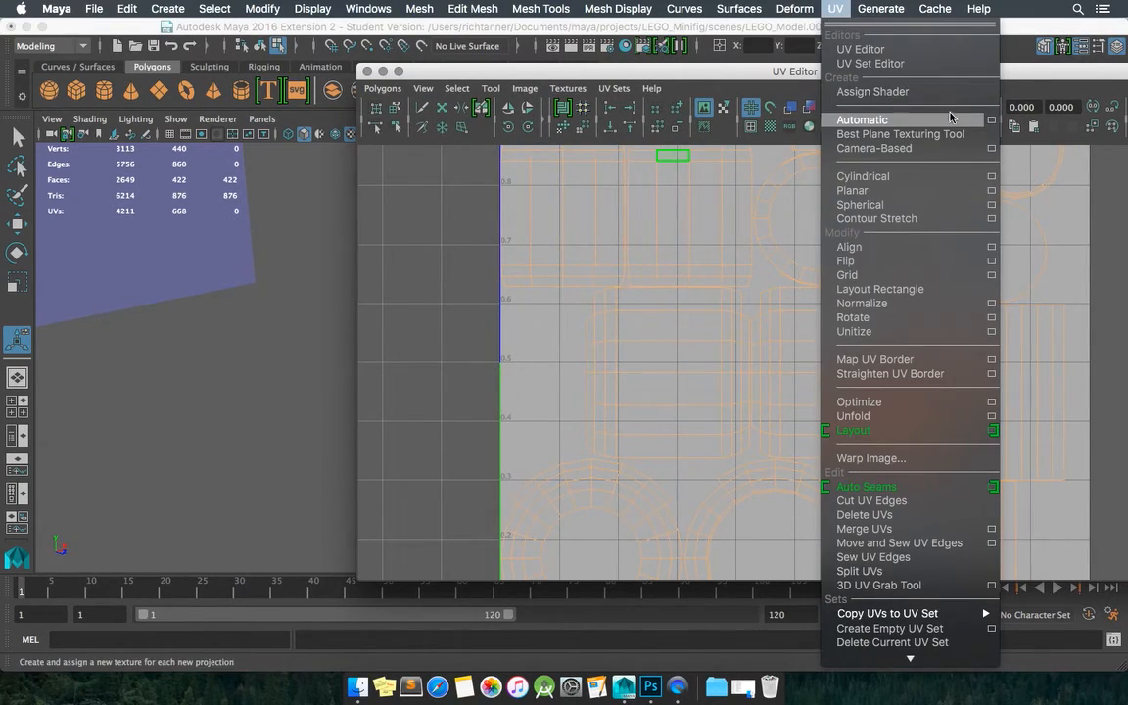
left_click(984, 123)
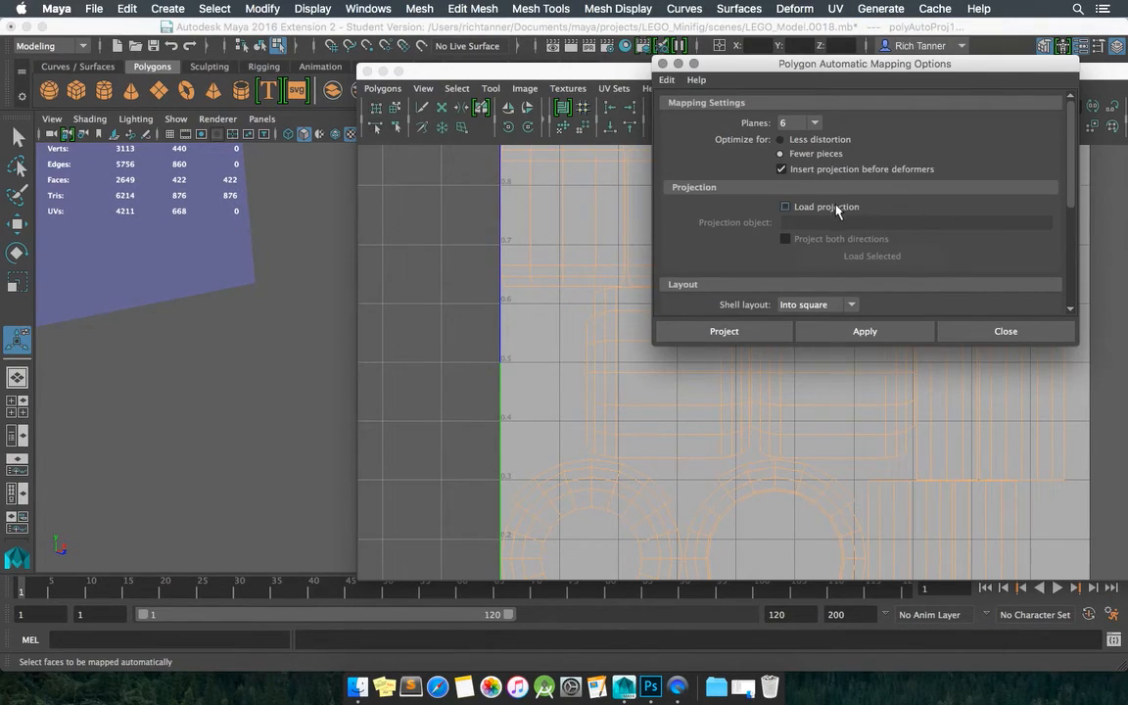
scroll(831, 220, "down", 4)
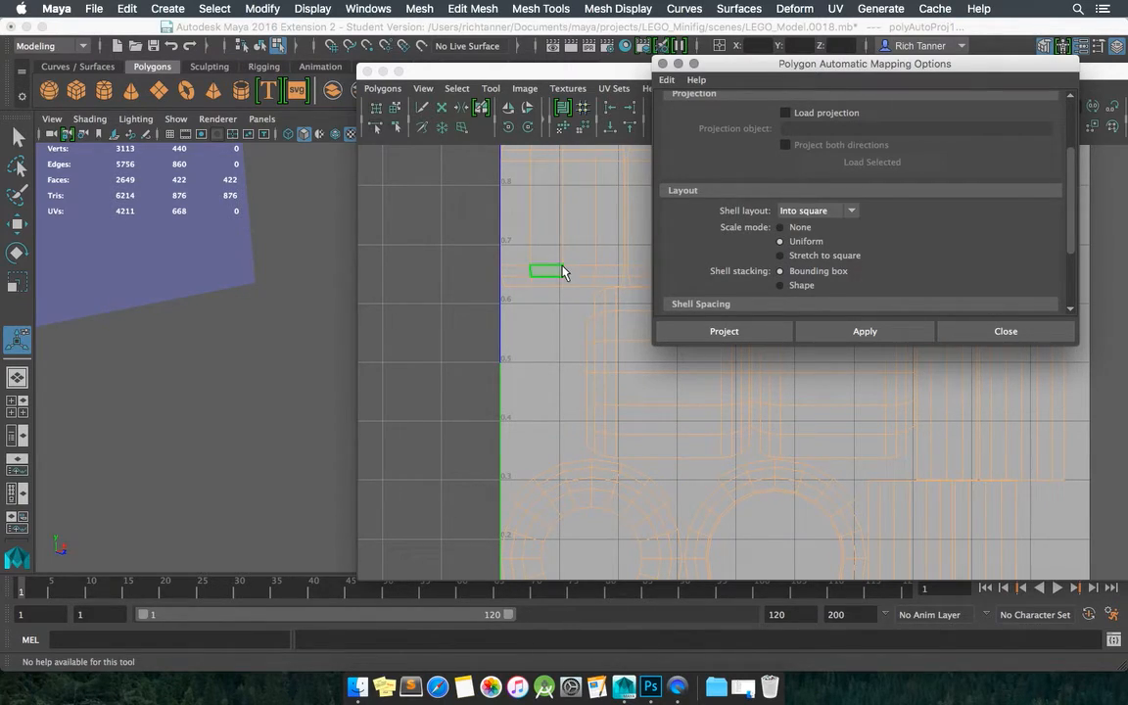
scroll(633, 346, "down", 1)
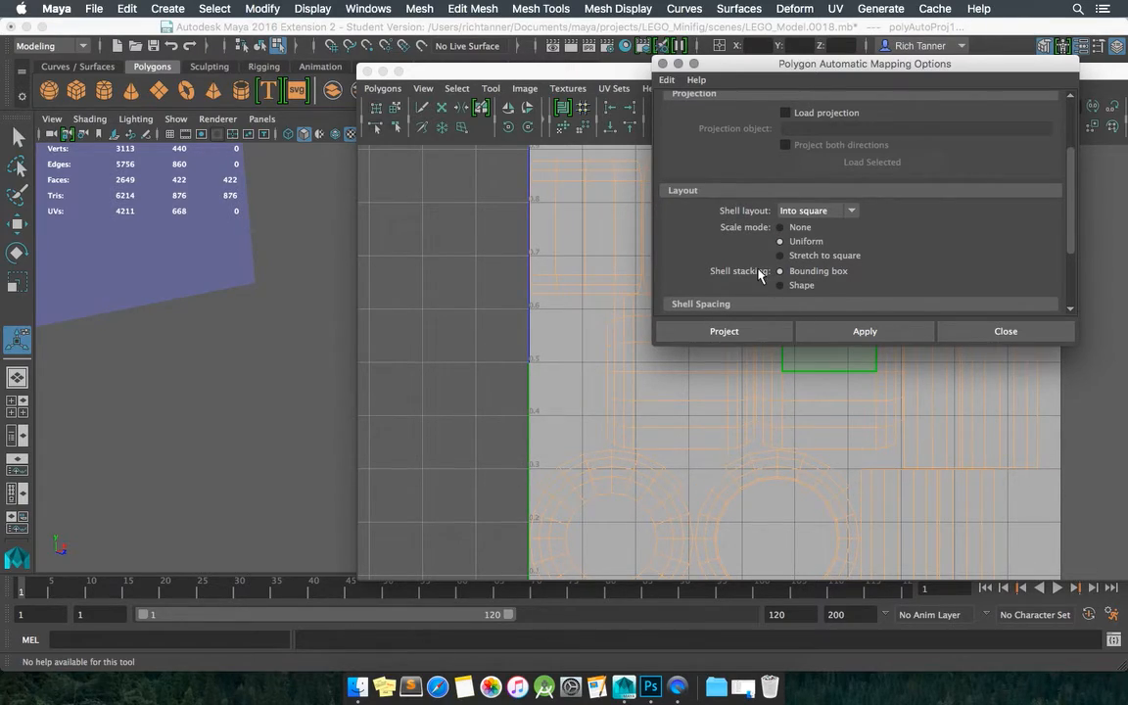
scroll(788, 274, "down", 2)
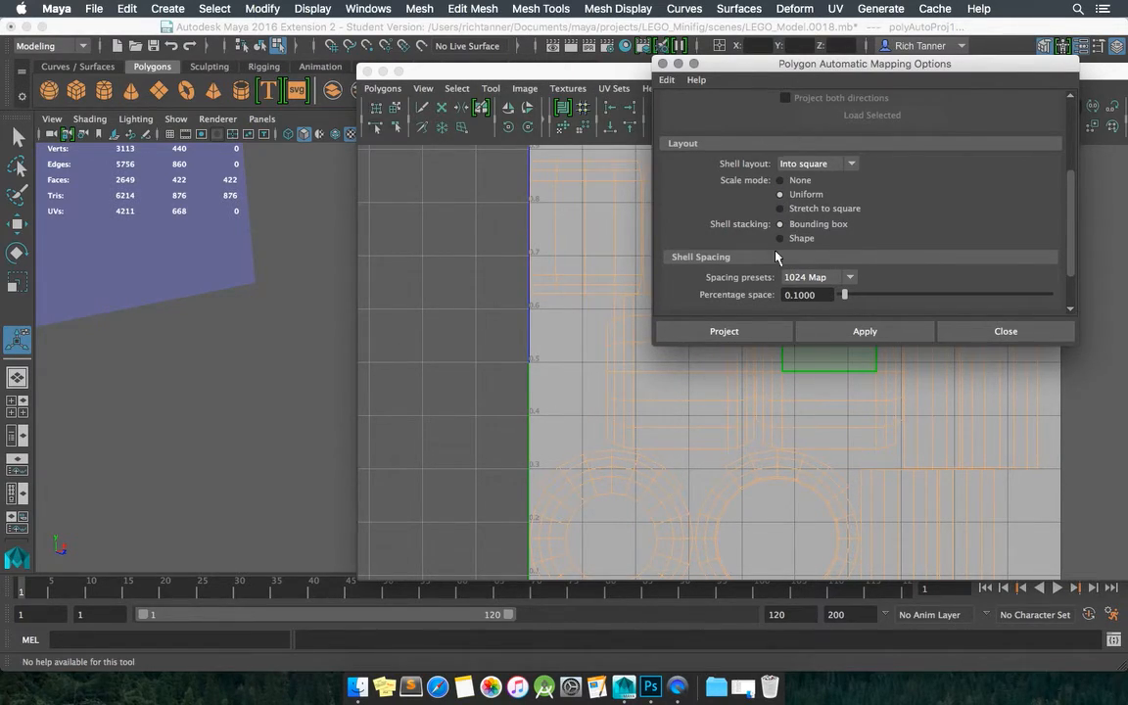
left_click(775, 330)
left_click(982, 330)
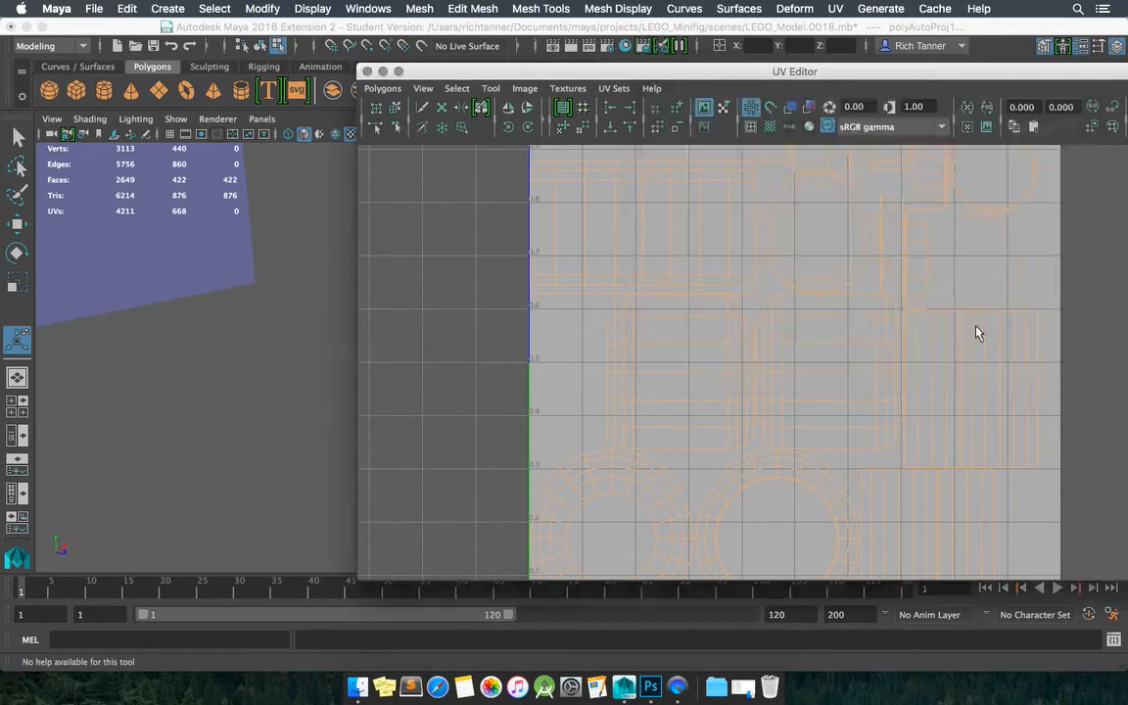
- Uncover the head by moving the UV Editor below it, and select the UV shell covering the front of the head
scroll(776, 327, "up", 2)
scroll(775, 327, "down", 2)
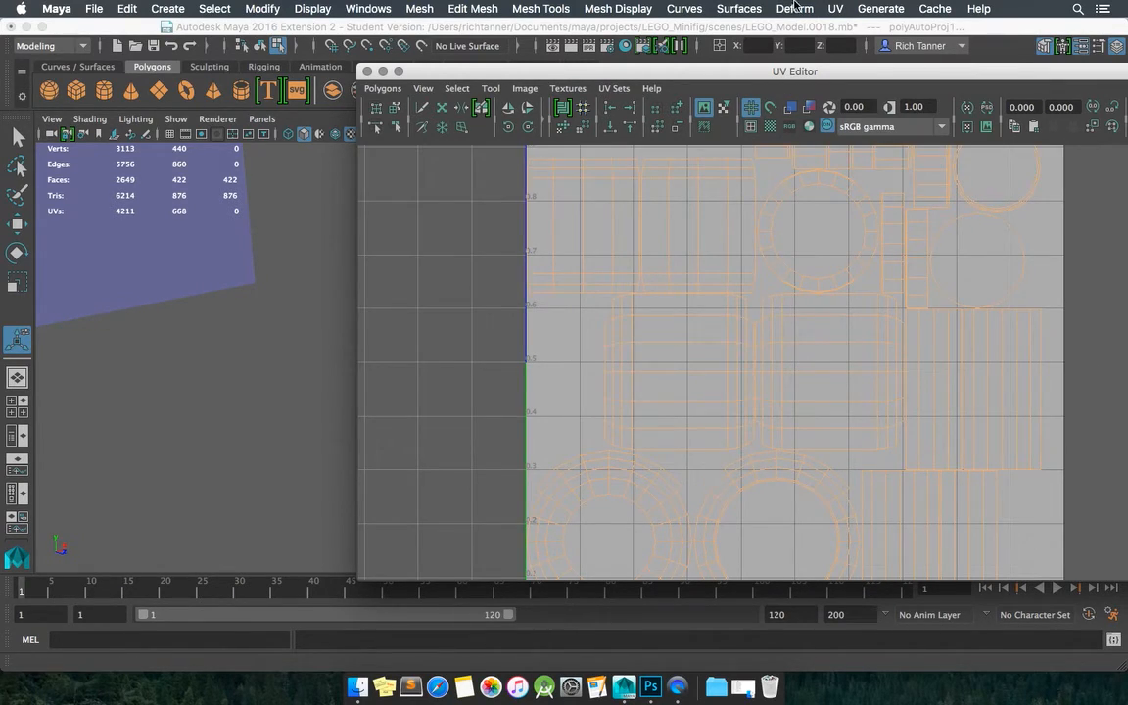
left_click(799, 72)
left_click_drag(799, 73, 433, 312)
scroll(474, 249, "up", 2)
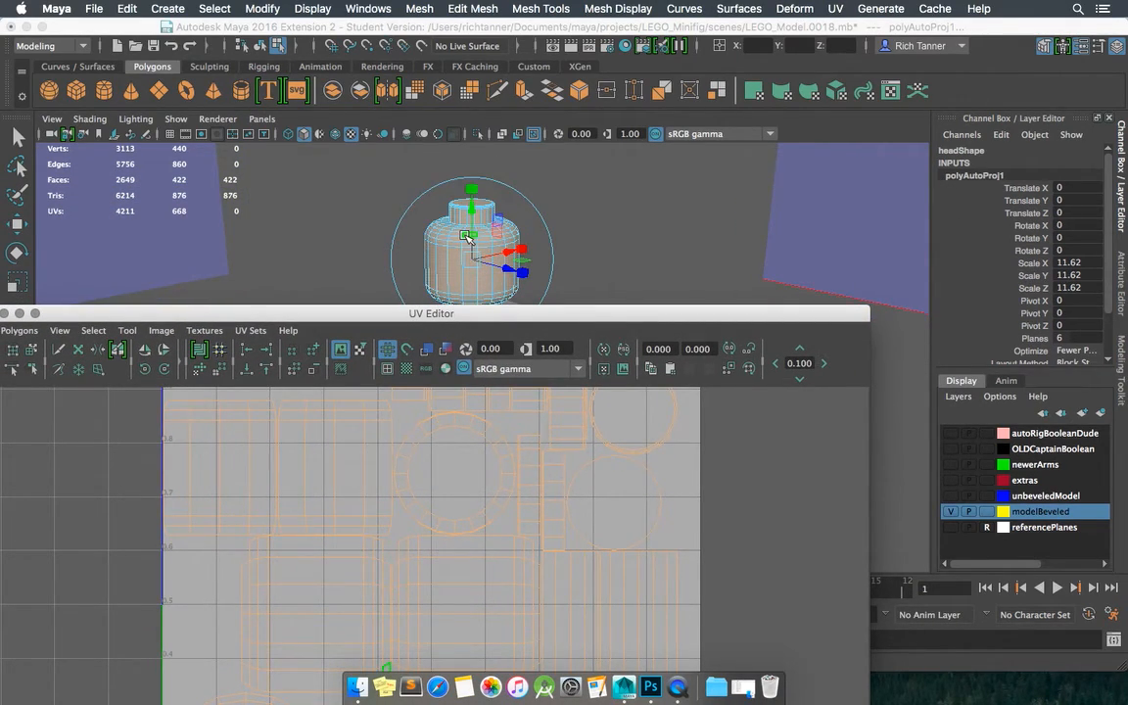
right_click(467, 236)
right_click_drag(465, 237, 511, 275)
left_click(495, 271)
left_click(494, 267)
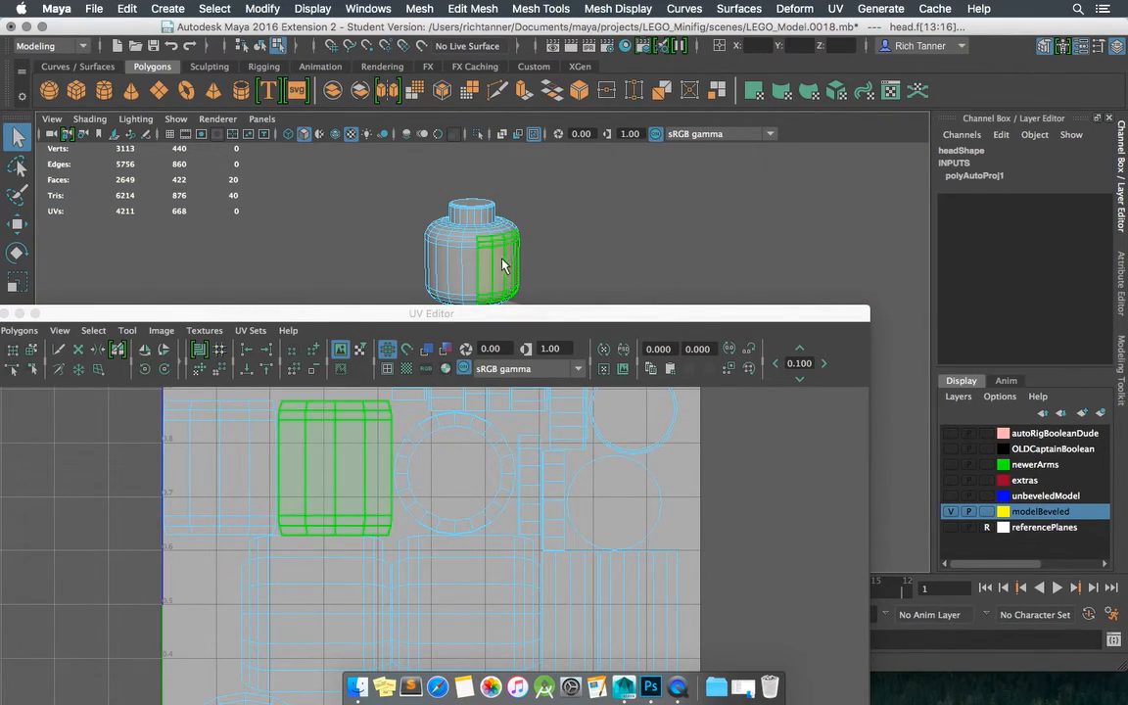
- Inspect the selected front shell's faces on the head up close and from a higher angle
scroll(549, 229, "down", 2)
scroll(544, 231, "up", 2)
left_click_drag(544, 229, 498, 215, "alt")
scroll(495, 226, "up", 5)
scroll(496, 227, "down", 3)
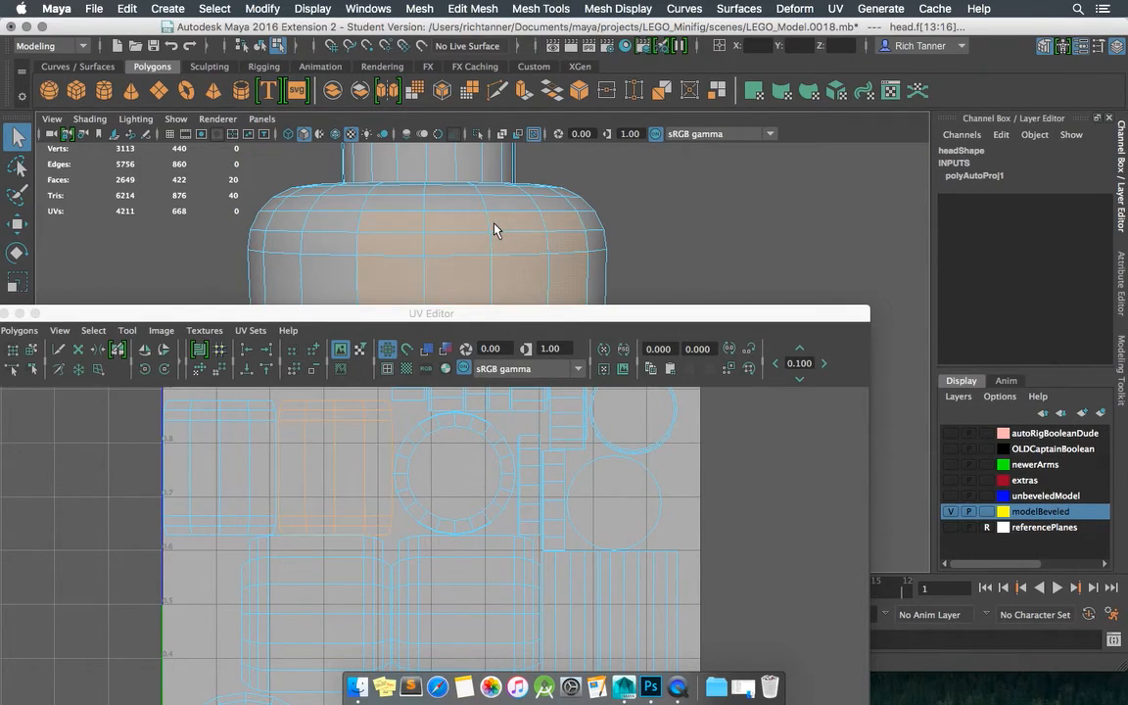
scroll(494, 229, "down", 1)
left_click_drag(494, 229, 459, 240, "alt")
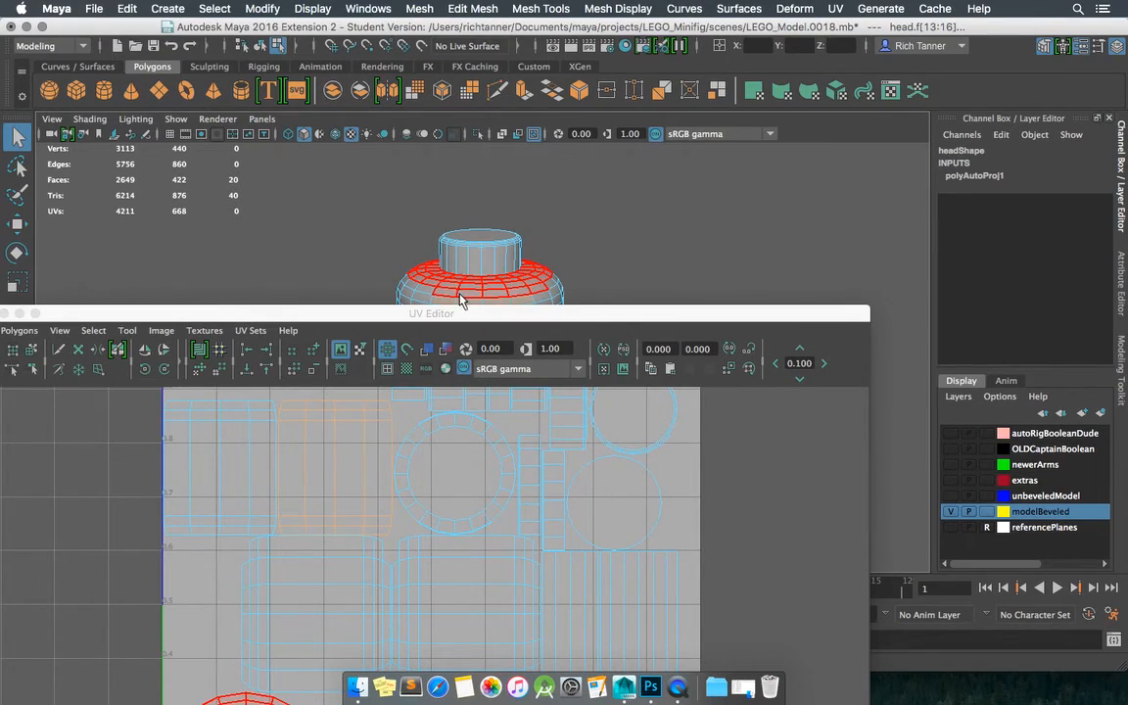
- Reposition the UV Editor and compare the head's front faces with their shell in the UV layout from several view angles
left_click_drag(477, 312, 597, 329)
left_click_drag(477, 329, 581, 448)
scroll(540, 304, "down", 3)
scroll(541, 308, "down", 3)
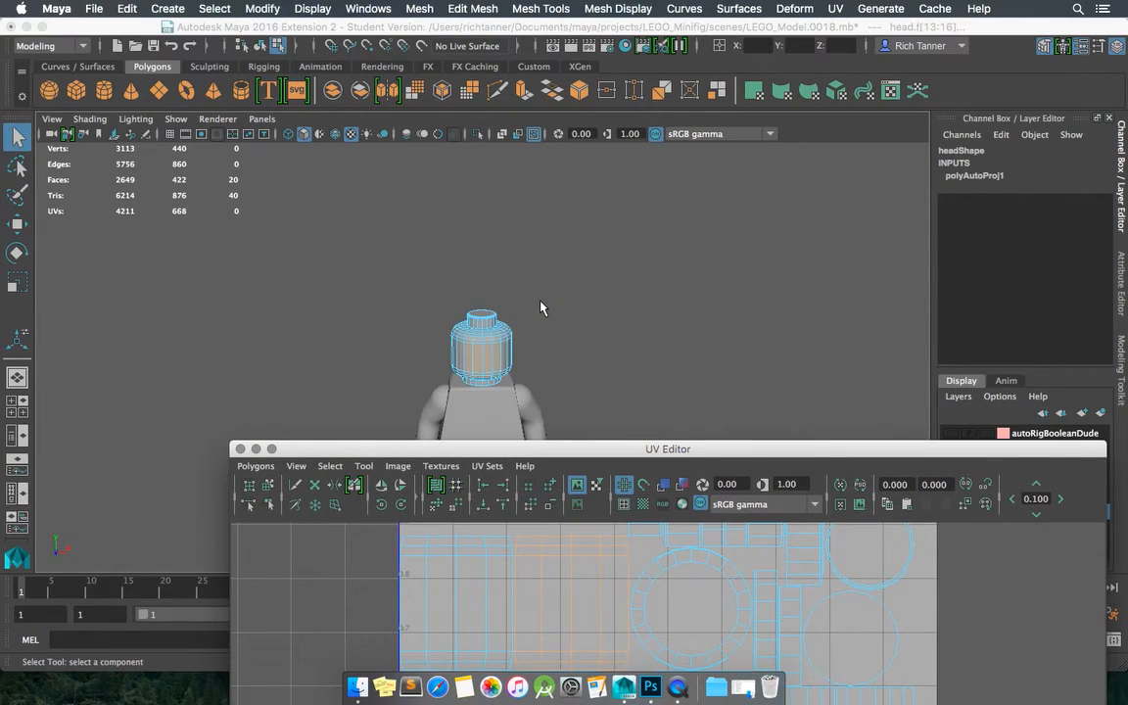
scroll(542, 308, "up", 3)
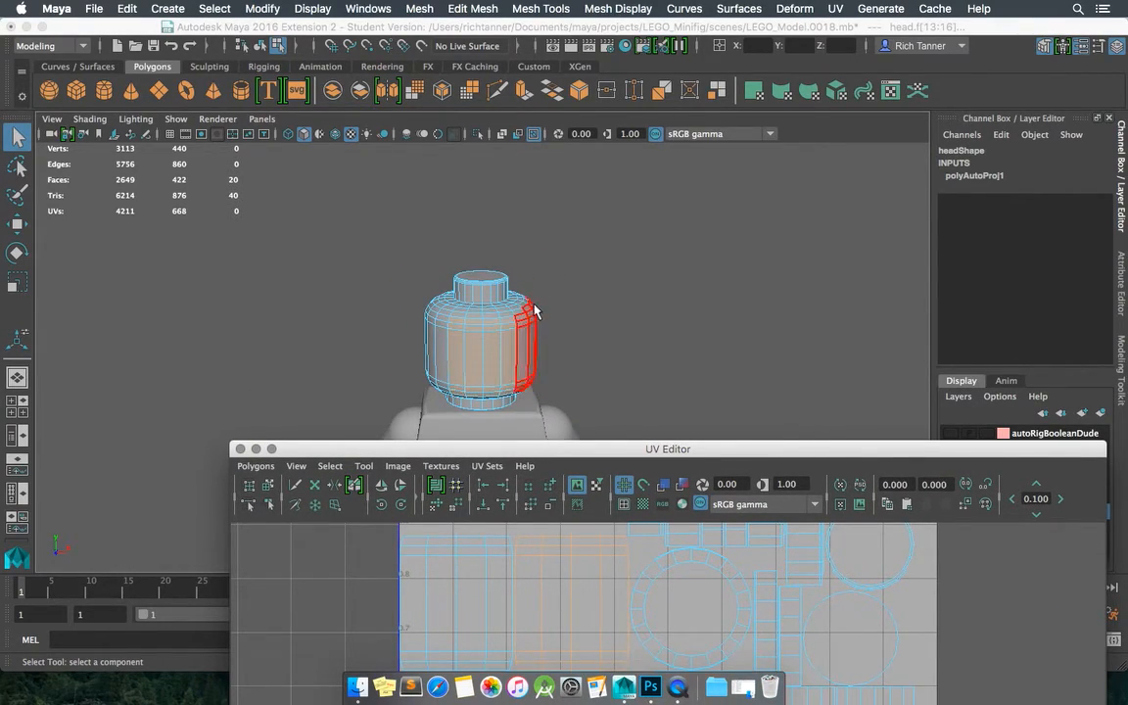
left_click(494, 330)
mouse_move(489, 338)
left_mouse_down("alt")
mouse_move(541, 277)
mouse_move(581, 295)
mouse_move(536, 299)
mouse_move(503, 330)
mouse_move(524, 335)
mouse_move(460, 357)
mouse_move(511, 352)
mouse_move(442, 350)
mouse_move(579, 340)
left_mouse_up("alt")
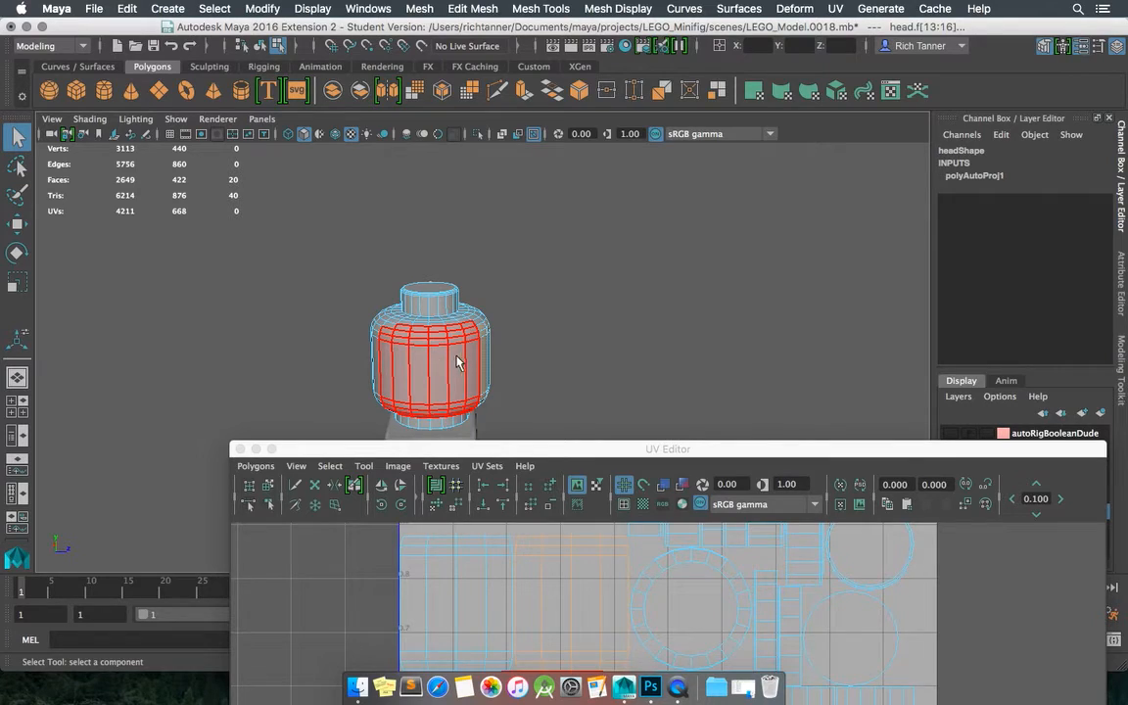
left_click_drag(462, 364, 280, 349, "alt")
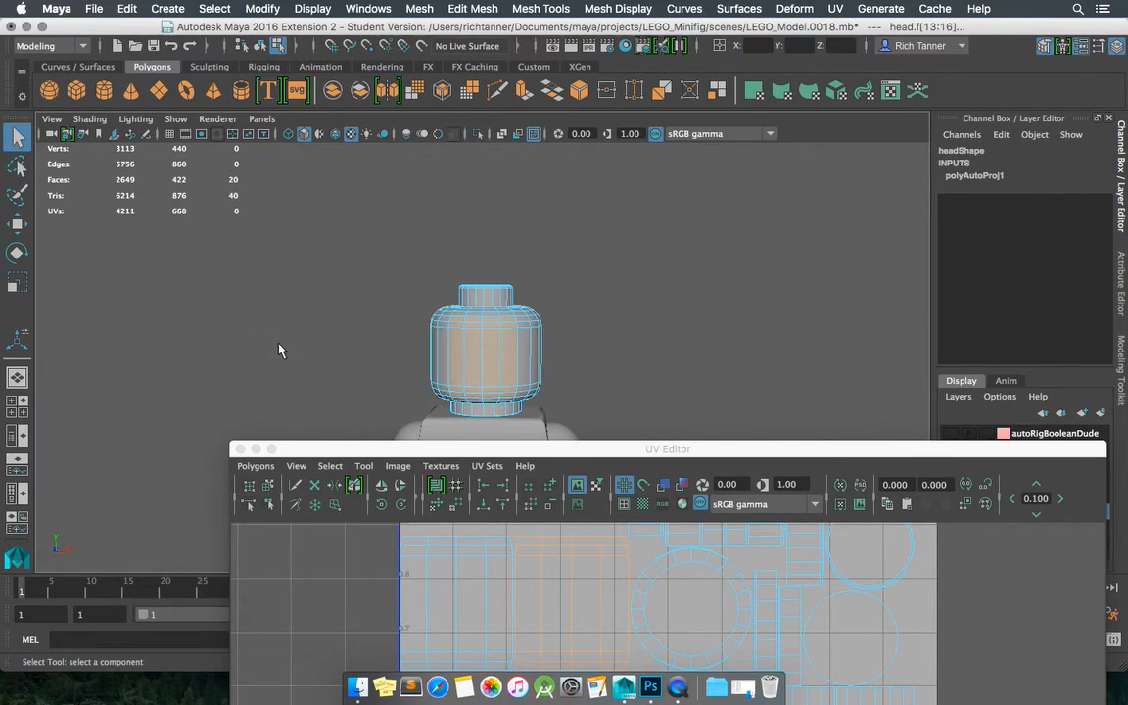
left_click(467, 358)
scroll(580, 582, "down", 1)
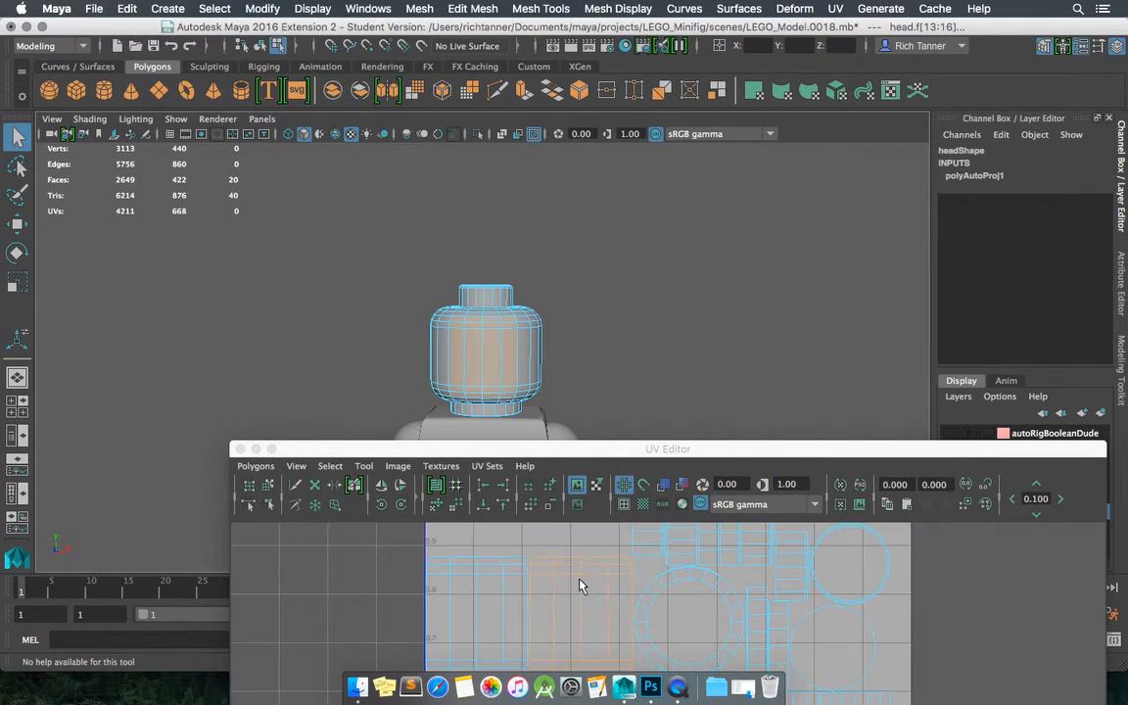
left_click_drag(586, 451, 494, 175)
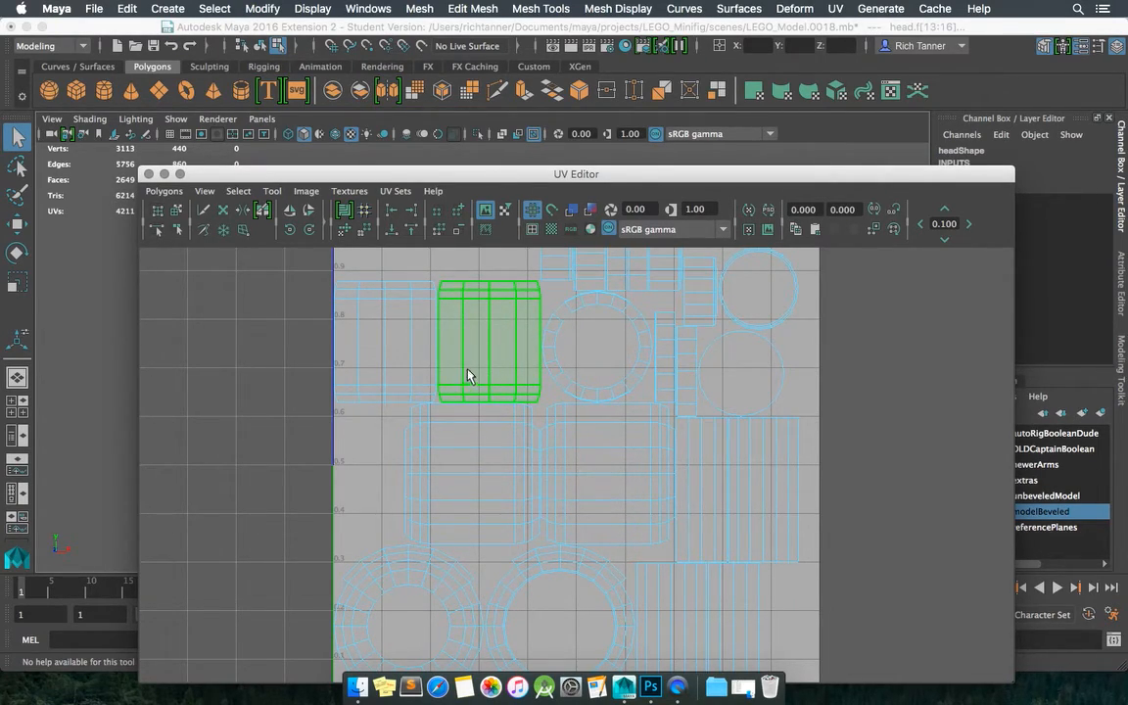
left_click_drag(494, 173, 649, 443)
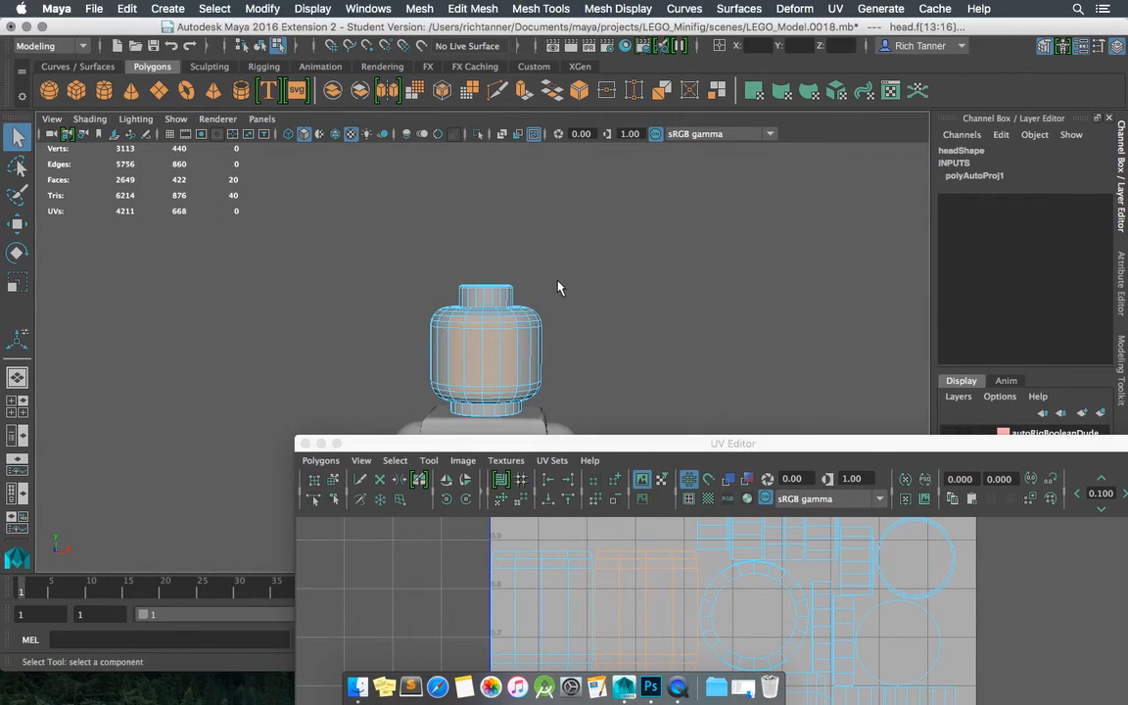
- Select the UV shell of the flat face on top of the head's stud, and pick a single UV on that circular shell's lower border
left_click_drag(558, 287, 564, 330, "alt")
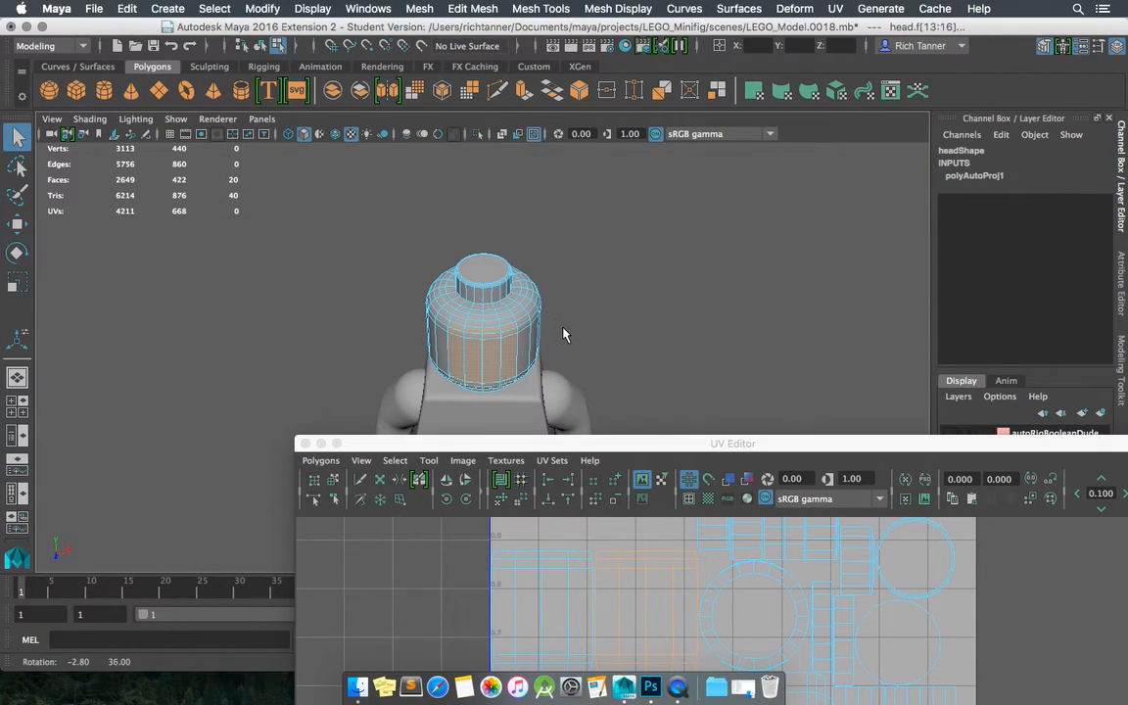
left_click(481, 278)
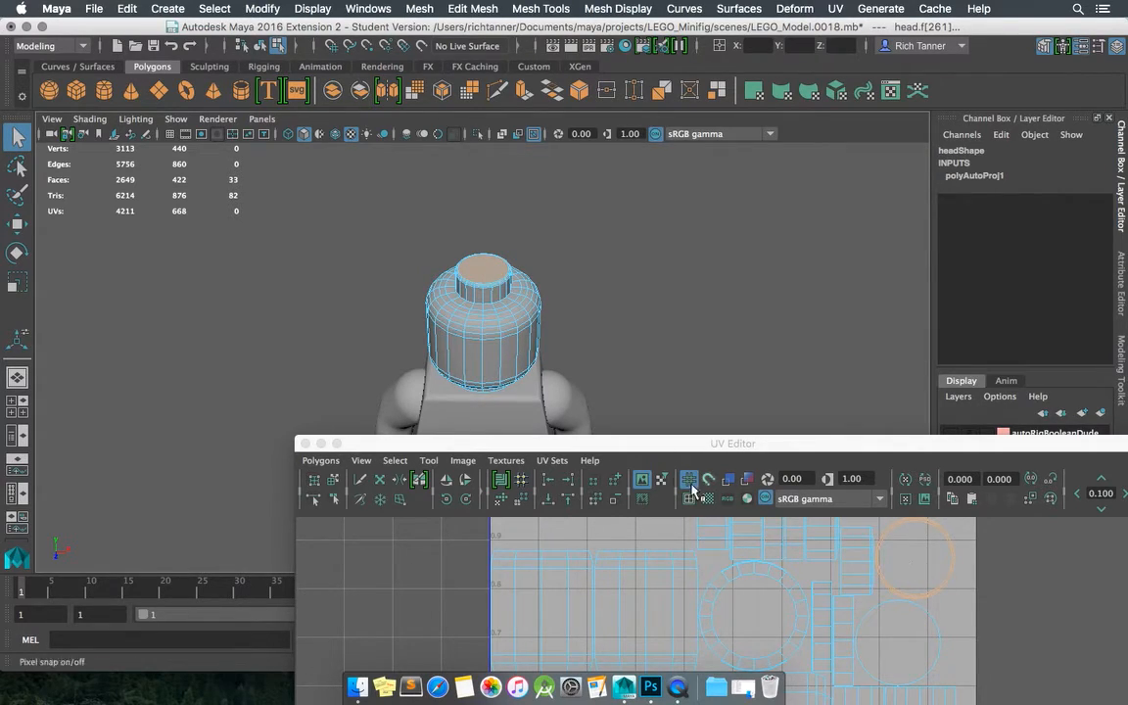
left_click_drag(673, 446, 458, 429)
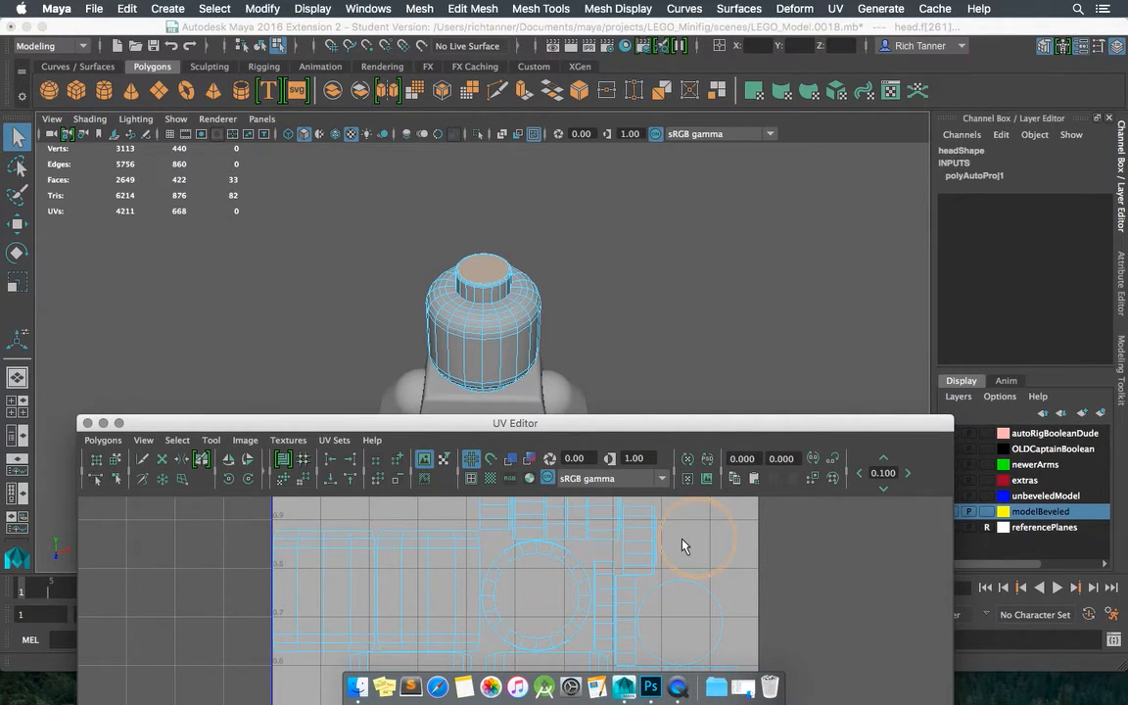
left_click_drag(614, 431, 621, 365)
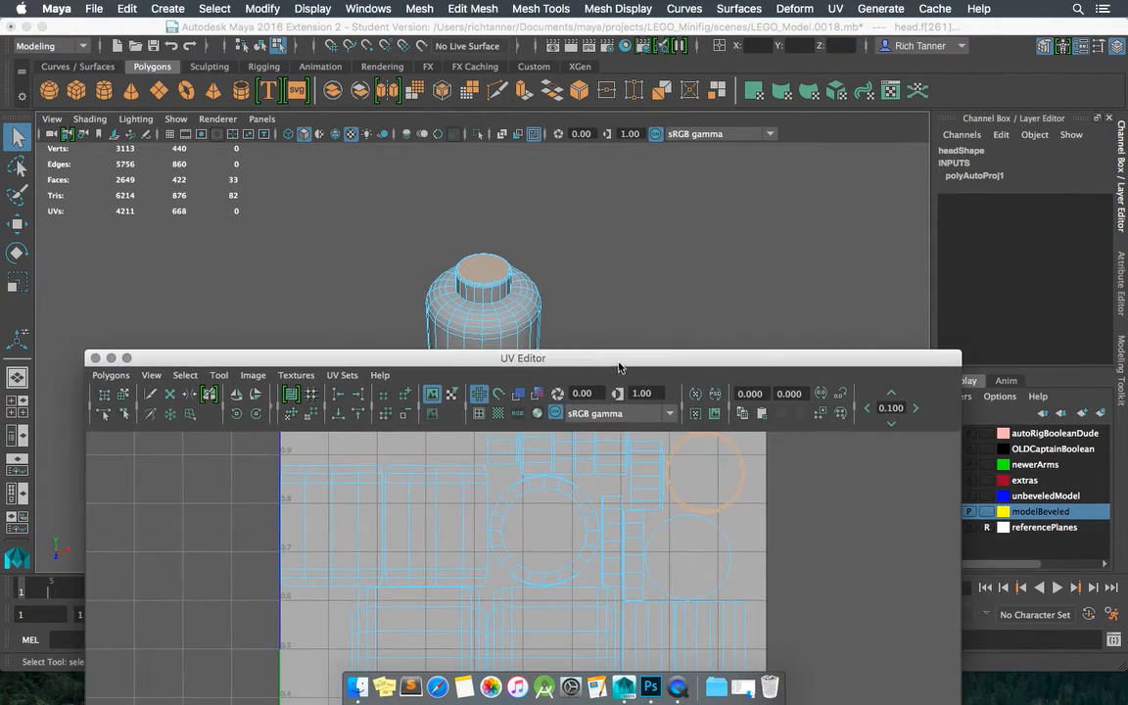
right_click(696, 464)
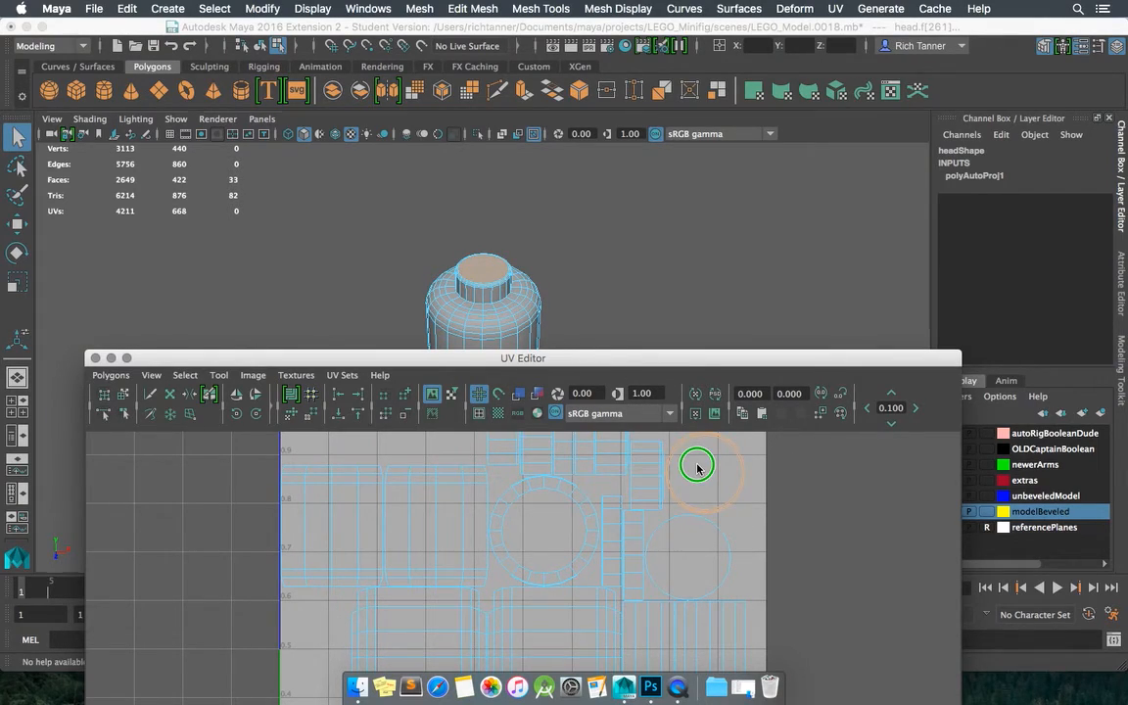
right_click_drag(696, 464, 736, 471)
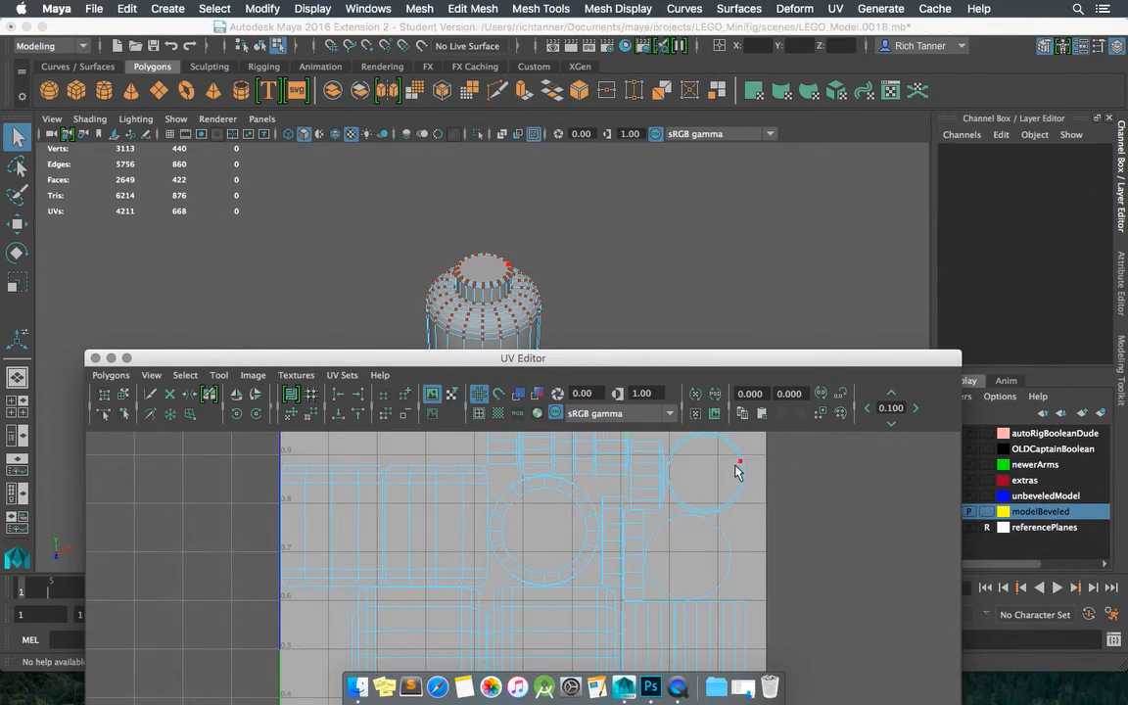
left_click(706, 510)
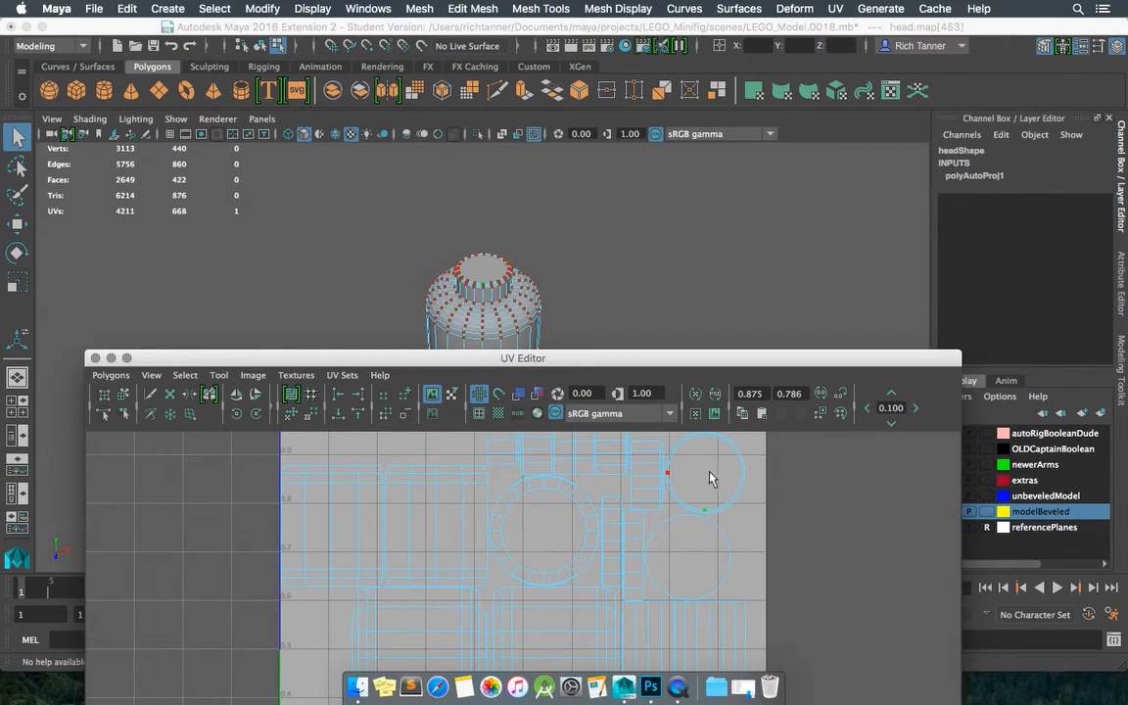
- Examine the overall arrangement of the head's UV shells and look over the tools available in the UV Editor
left_click_drag(682, 365, 651, 177)
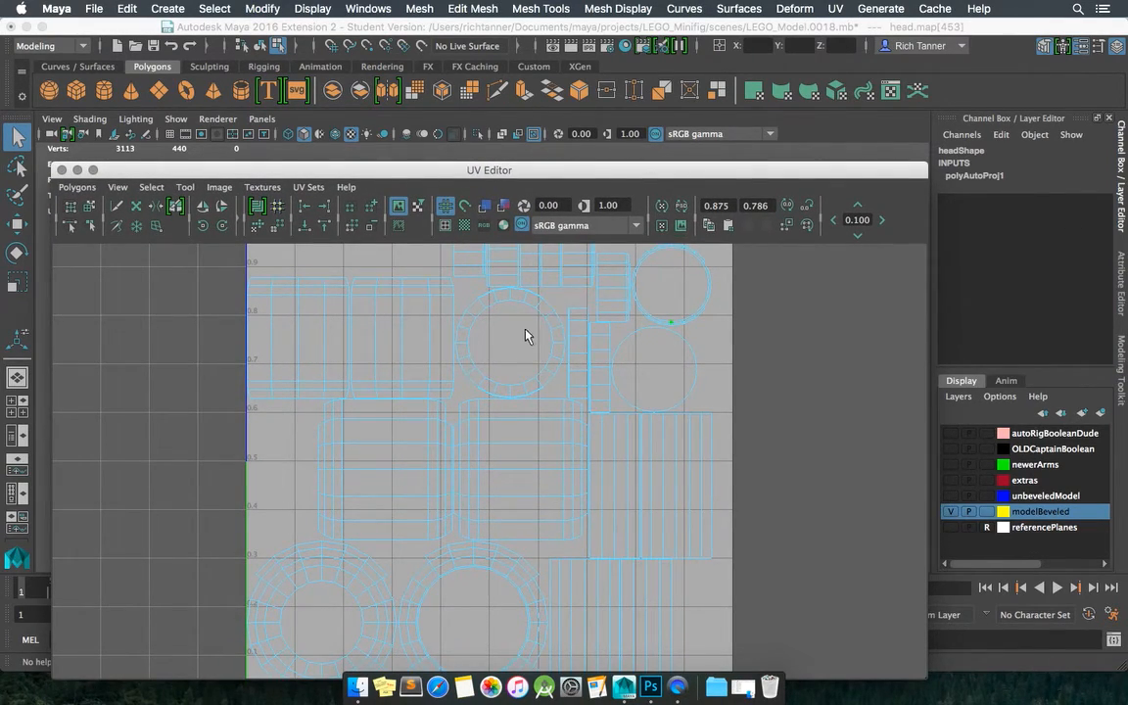
scroll(526, 362, "up", 1)
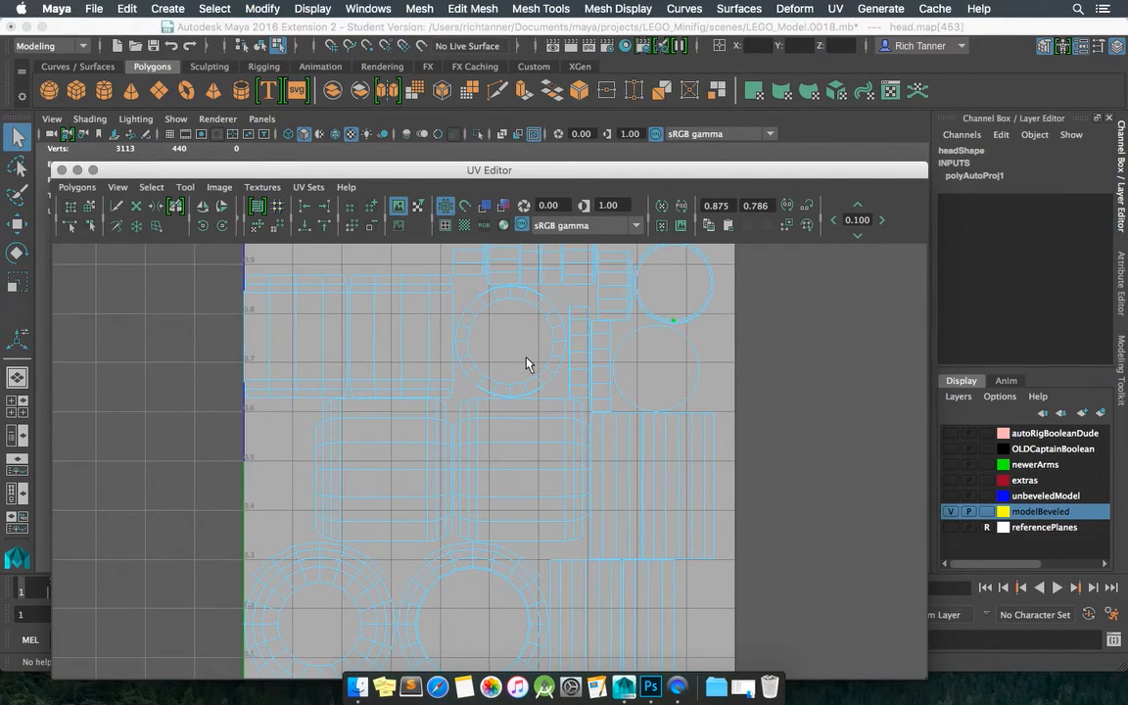
scroll(525, 362, "down", 1)
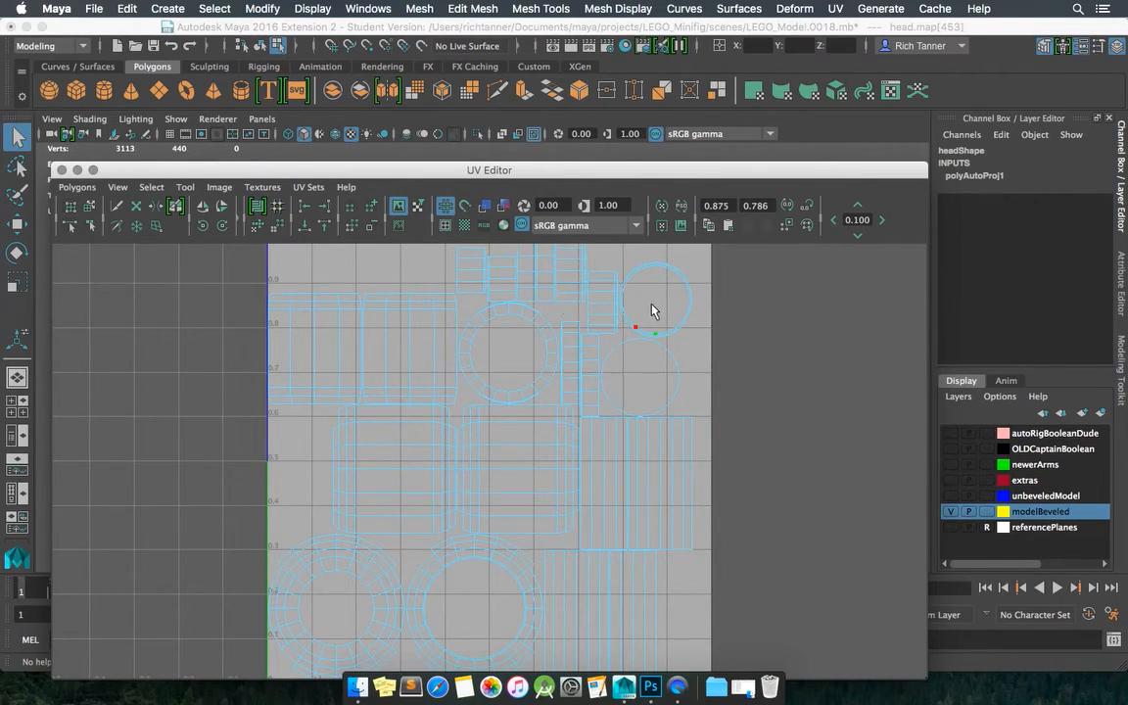
scroll(599, 334, "down", 1)
scroll(574, 340, "up", 1)
scroll(513, 251, "up", 1)
left_click_drag(317, 171, 497, 54)
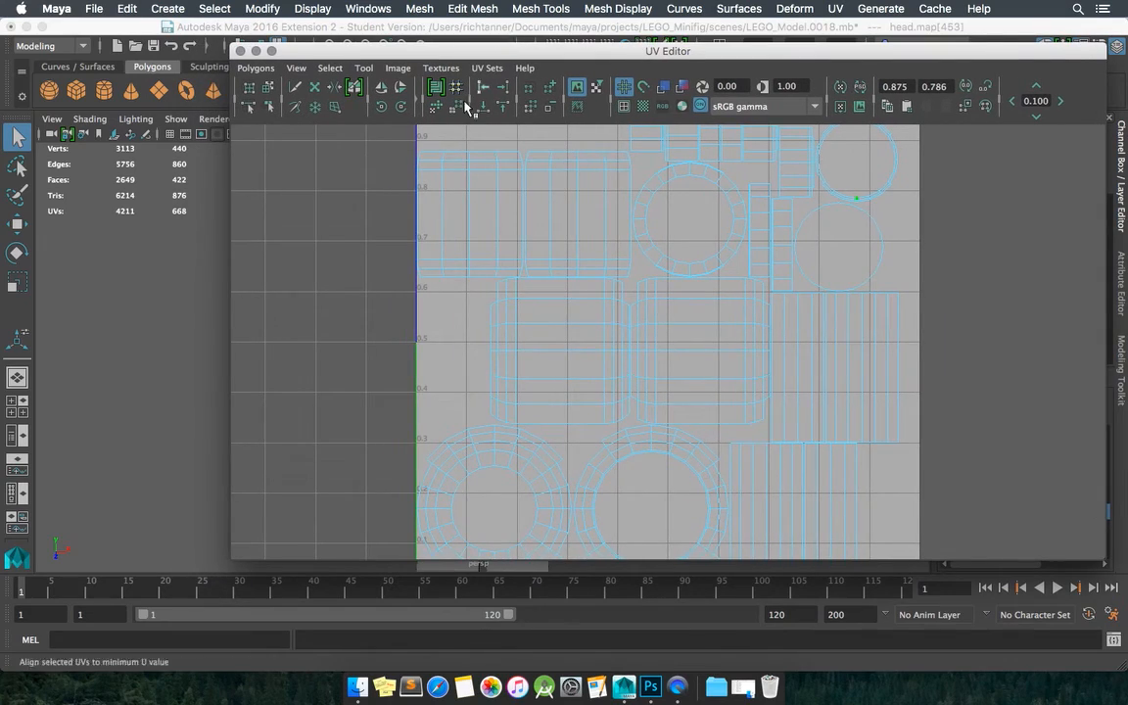
left_click(278, 70)
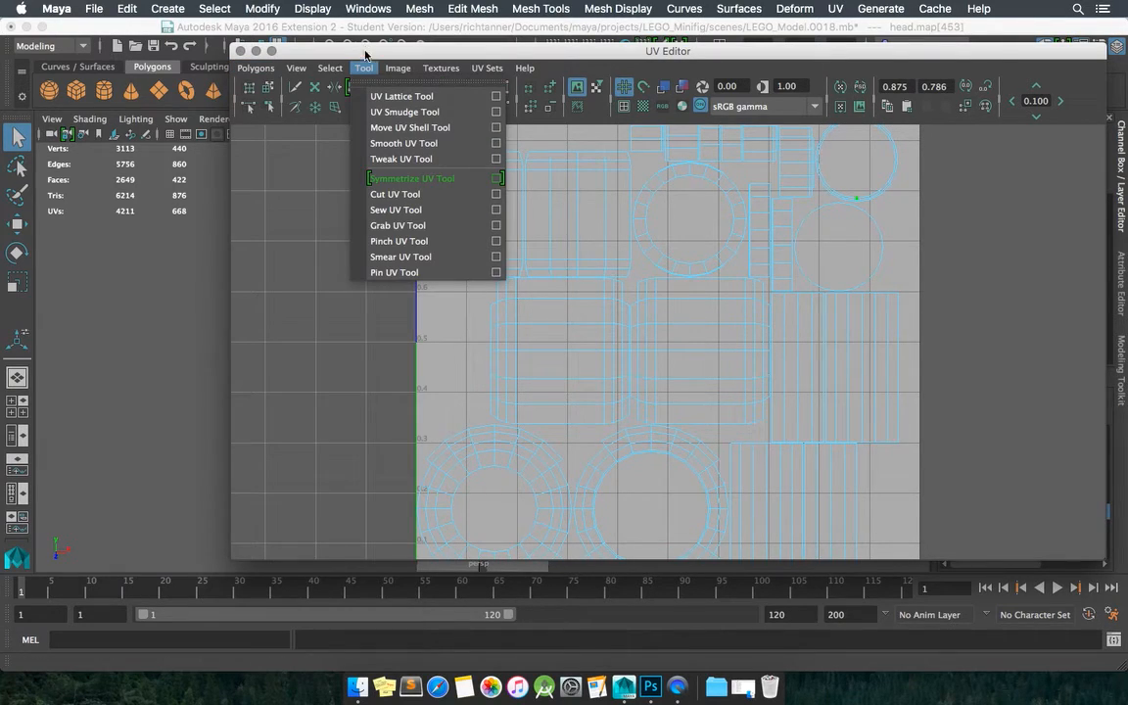
left_click(182, 320)
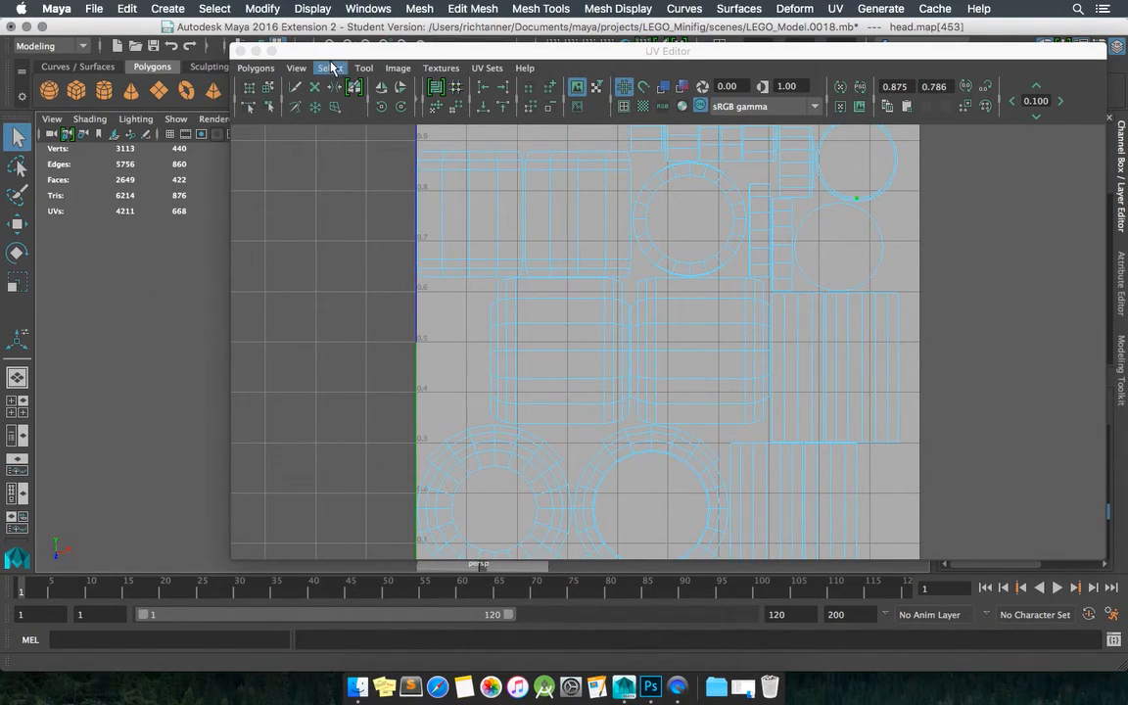
- Return the head to object selection and bring its whole UV layout into view in the UV Editor
left_click_drag(337, 50, 687, 78)
right_click(298, 215)
right_click_drag(299, 215, 319, 199)
right_click(476, 291)
mouse_move(477, 293)
right_mouse_down()
mouse_move(483, 343)
mouse_move(484, 300)
right_mouse_up()
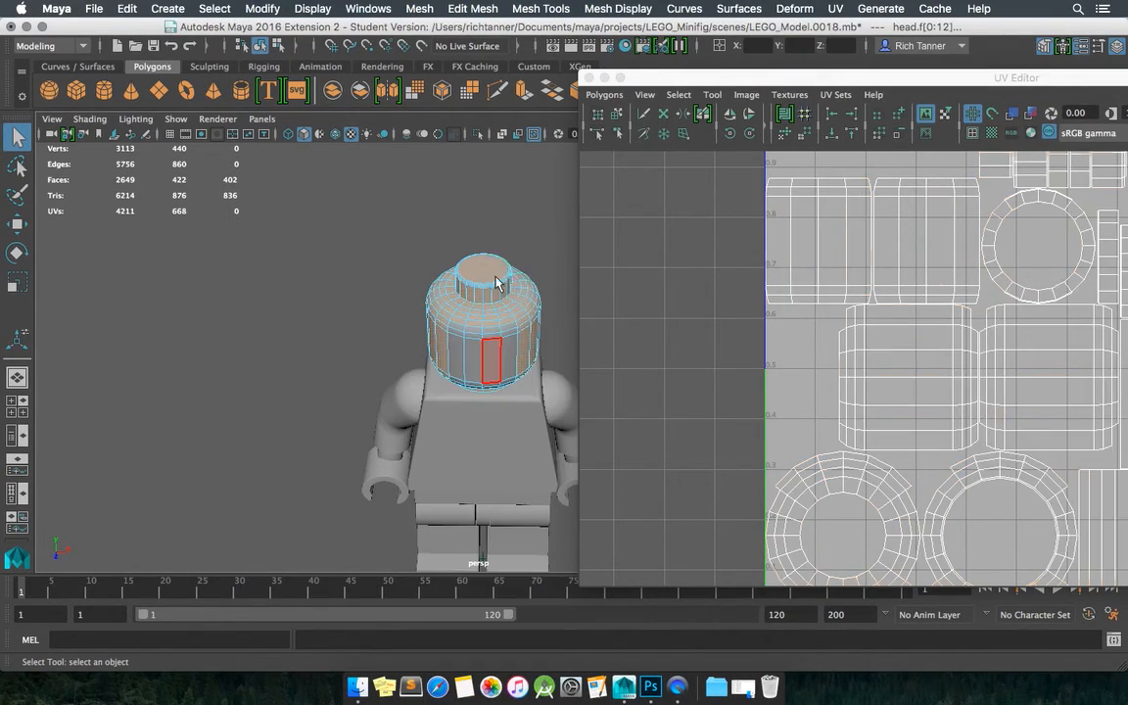
left_click_drag(701, 77, 151, 37)
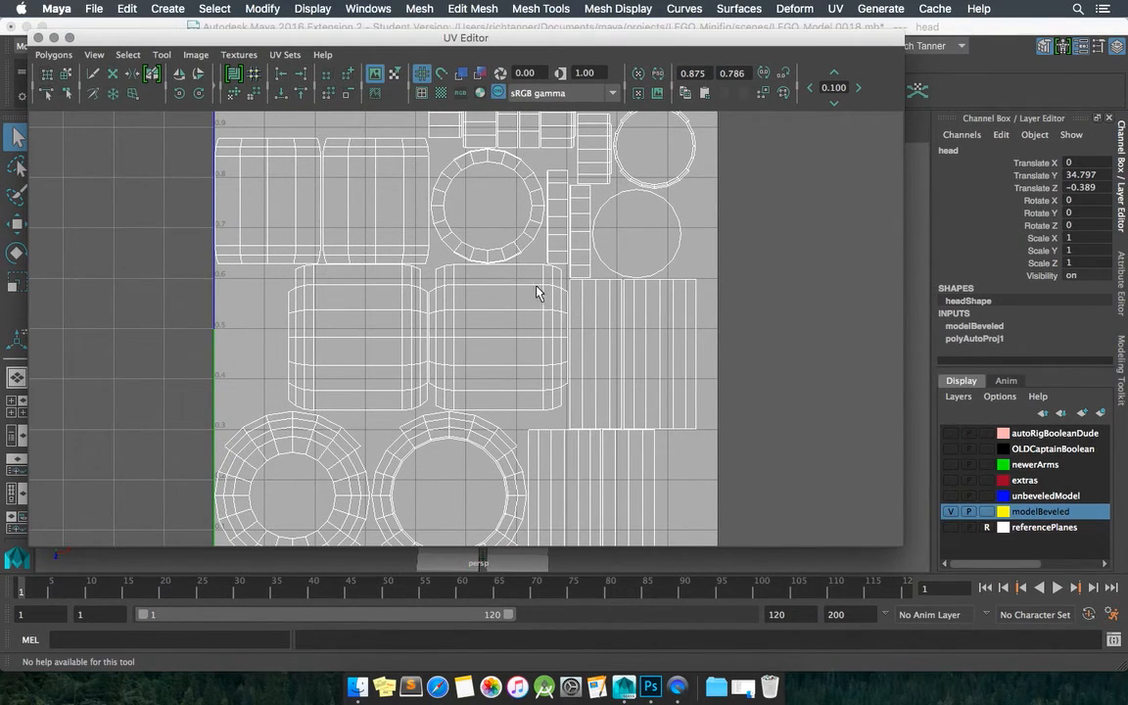
scroll(528, 295, "down", 3)
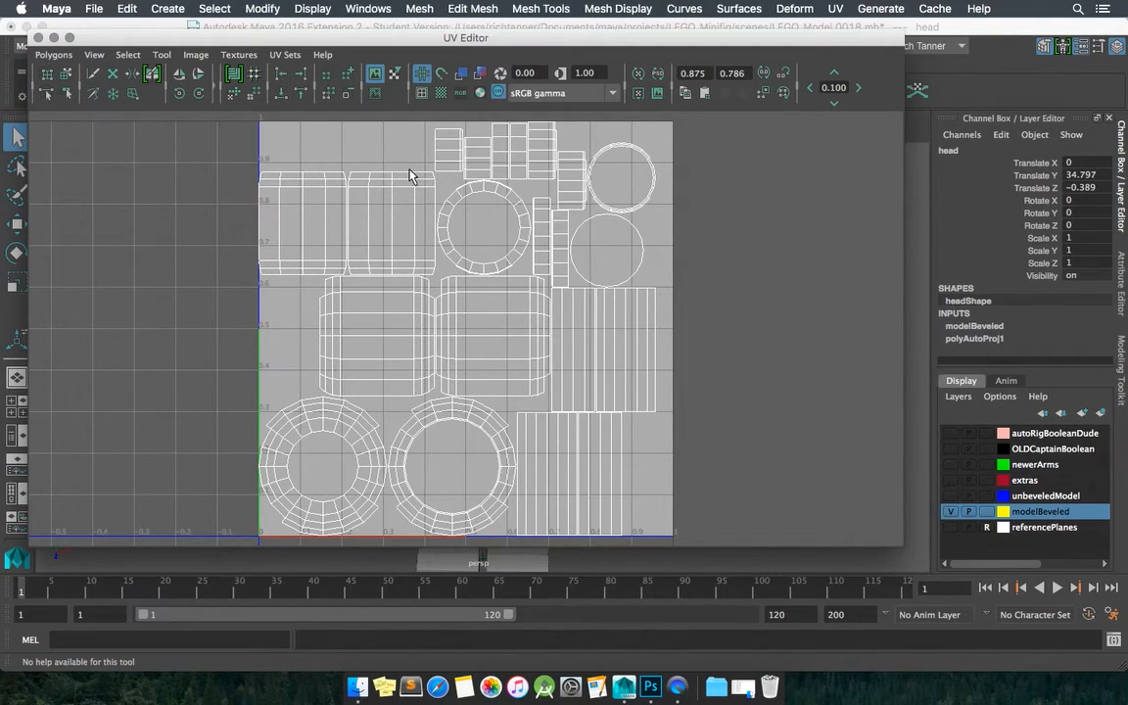
- Move the UV Editor clear of the minifigure and reselect the UV shell on the front of the head
left_click_drag(378, 37, 1012, 98)
right_click_drag(468, 333, 507, 314)
left_click(497, 358)
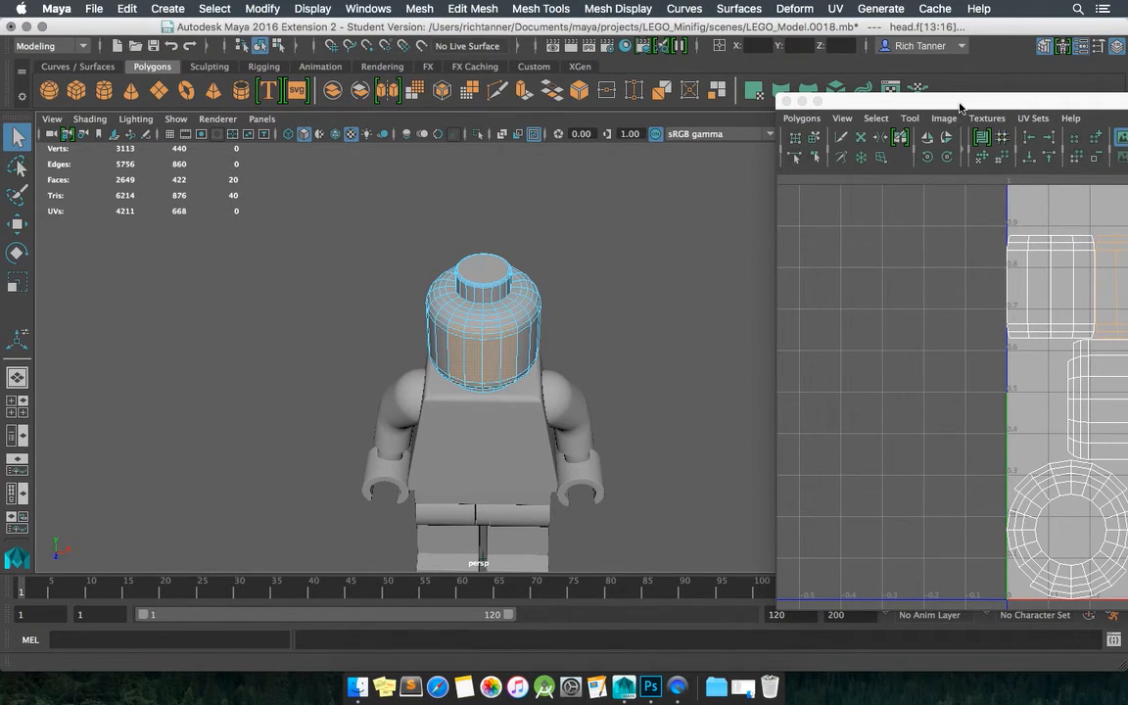
- Select all faces of the minifigure's head so its complete UV layout is selected, and keep the UV Editor in full view
left_click_drag(960, 106, 683, 92)
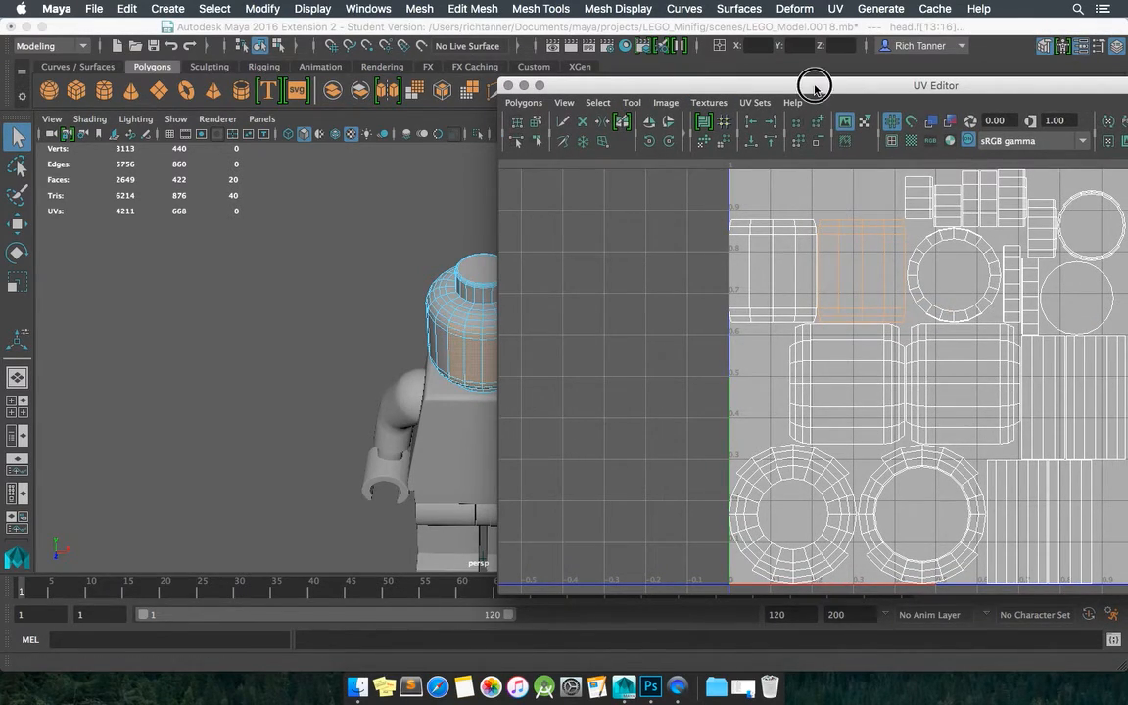
left_click_drag(812, 86, 486, 71)
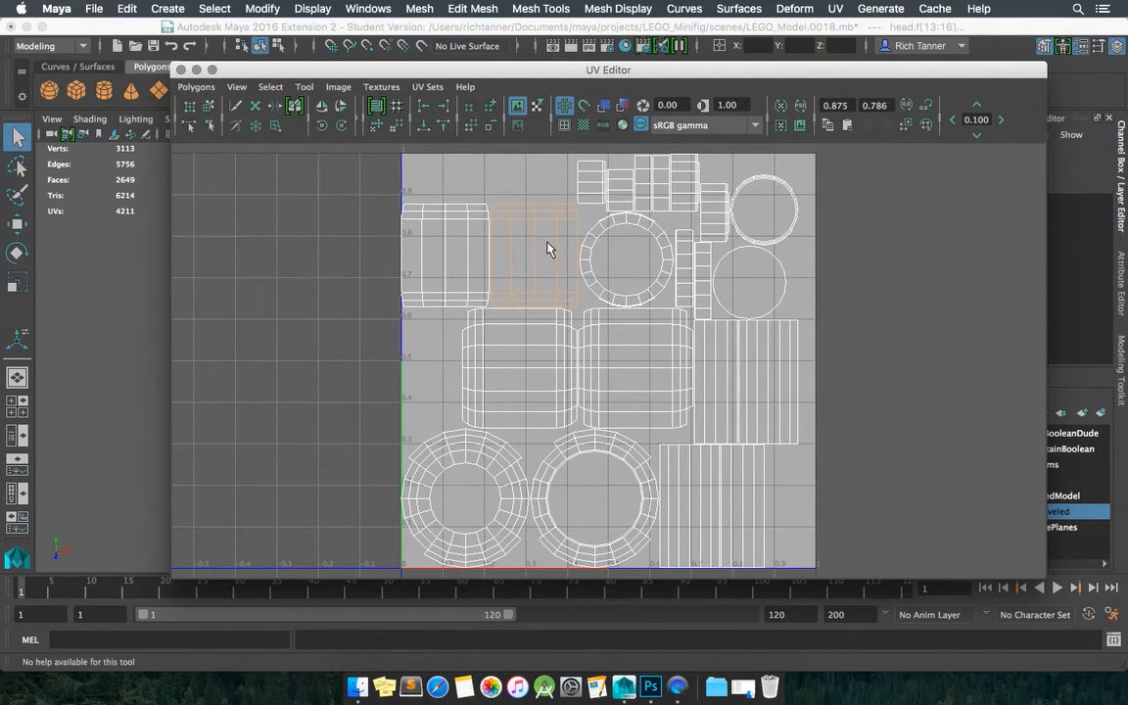
left_click_drag(578, 69, 658, 30)
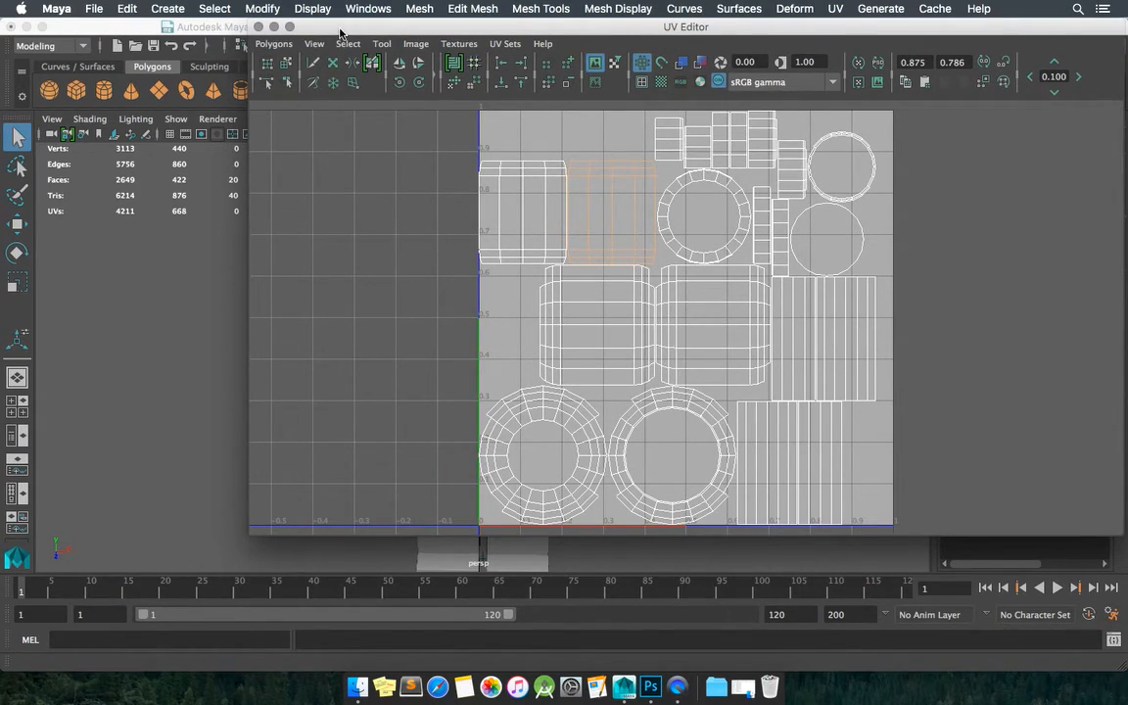
left_click_drag(311, 26, 859, 105)
left_click_drag(371, 203, 604, 431)
left_click_drag(898, 111, 74, 34)
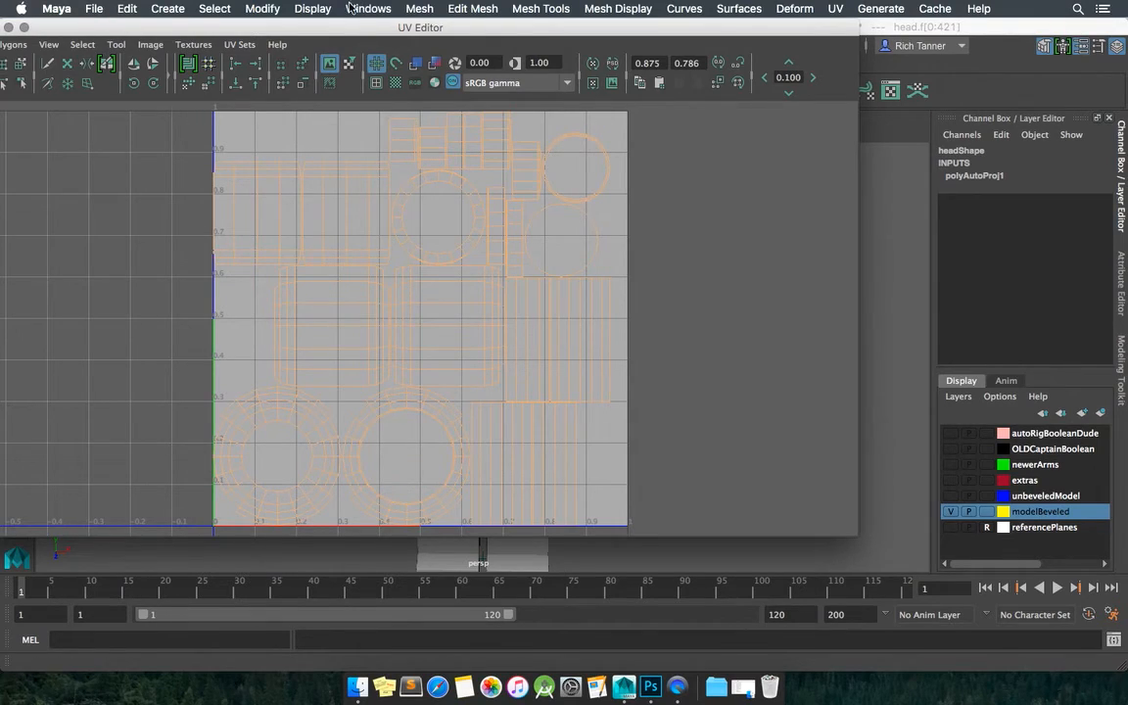
left_click_drag(315, 37, 508, 21)
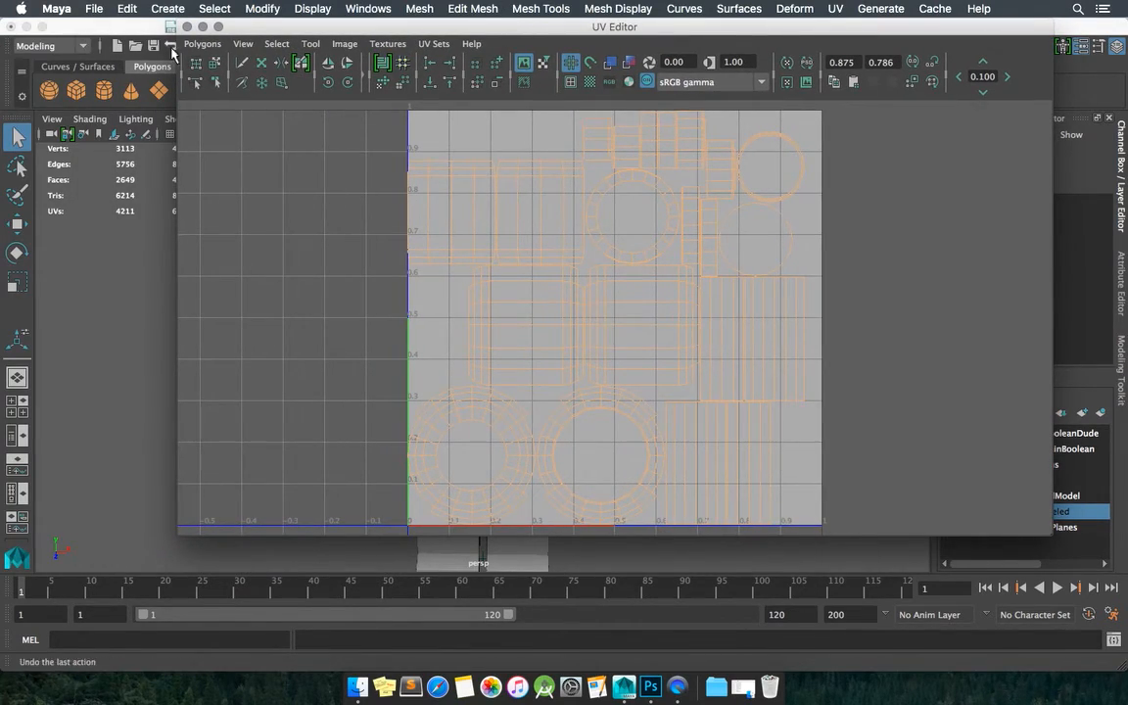
- Start a UV Snapshot of the head's layout and set the image size to 1024 by 1024
left_click(202, 44)
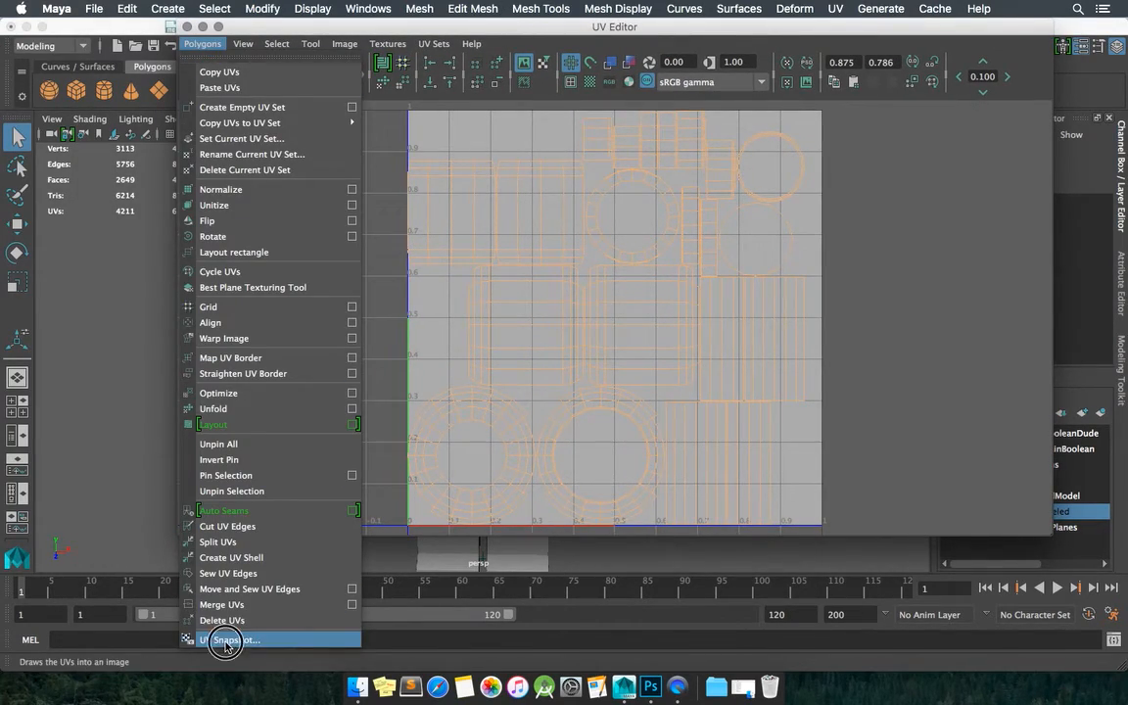
left_click(244, 639)
double_click(561, 310)
type("1024")
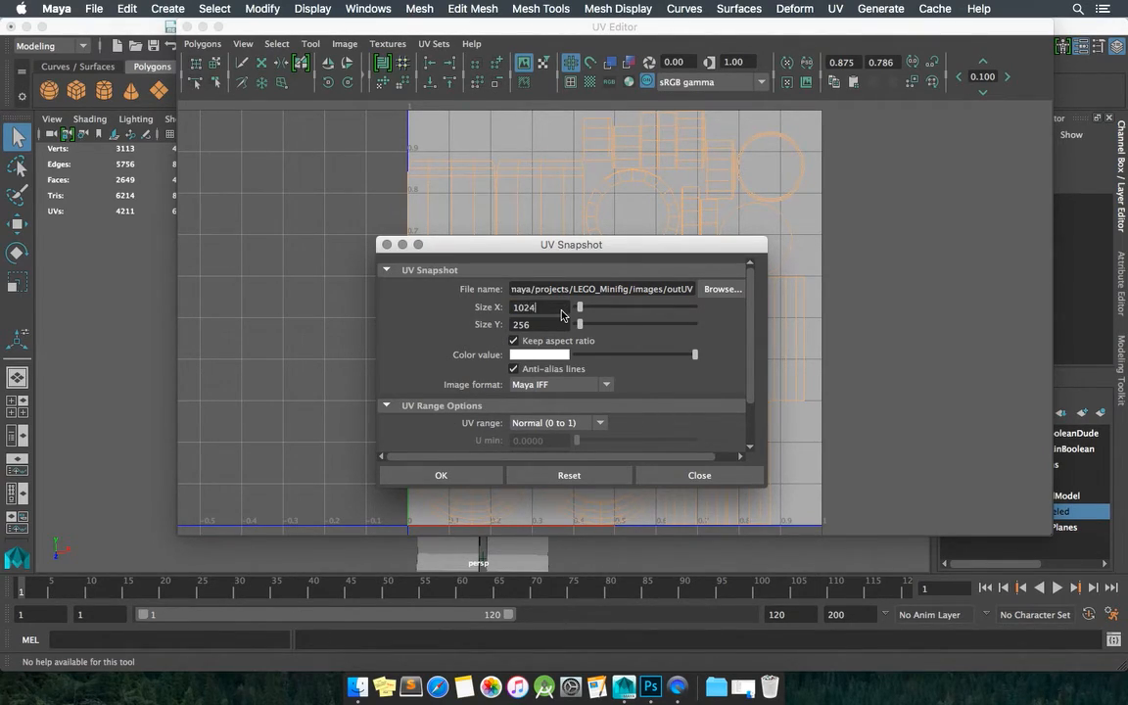
left_click(560, 324)
left_click_drag(749, 319, 749, 284)
- Name the snapshot outUVHead in the project's sourceimages folder and export it in Maya IFF format
left_click(721, 292)
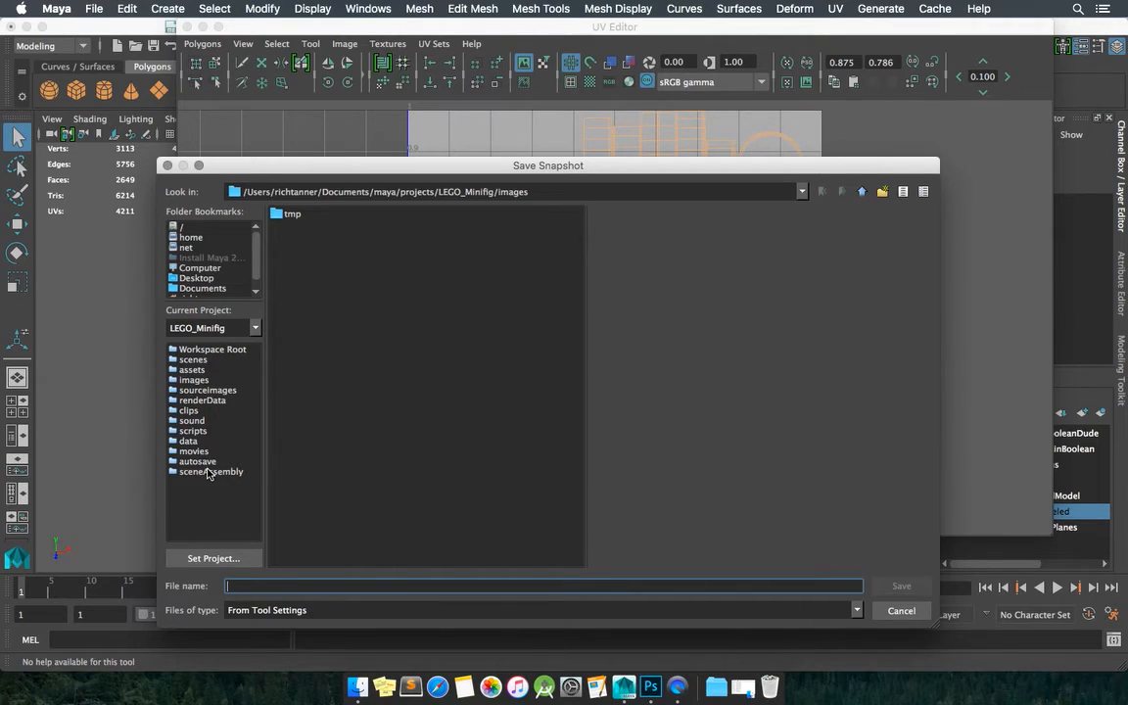
left_click(208, 390)
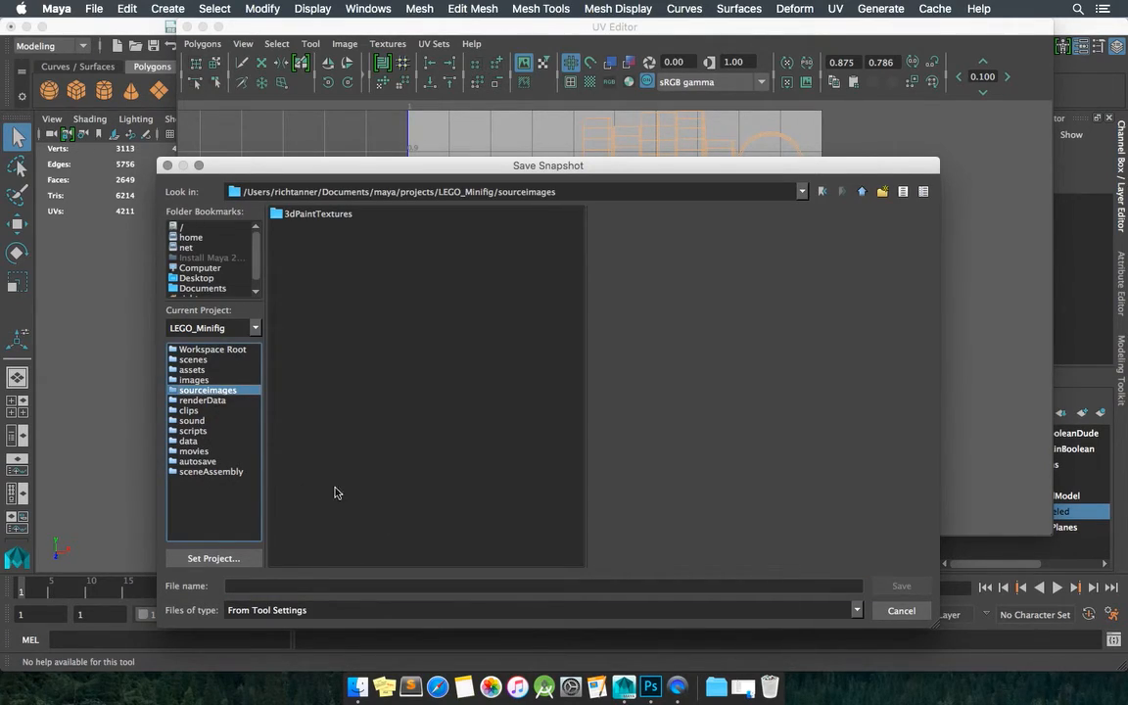
left_click(184, 393)
left_click_drag(679, 166, 694, 128)
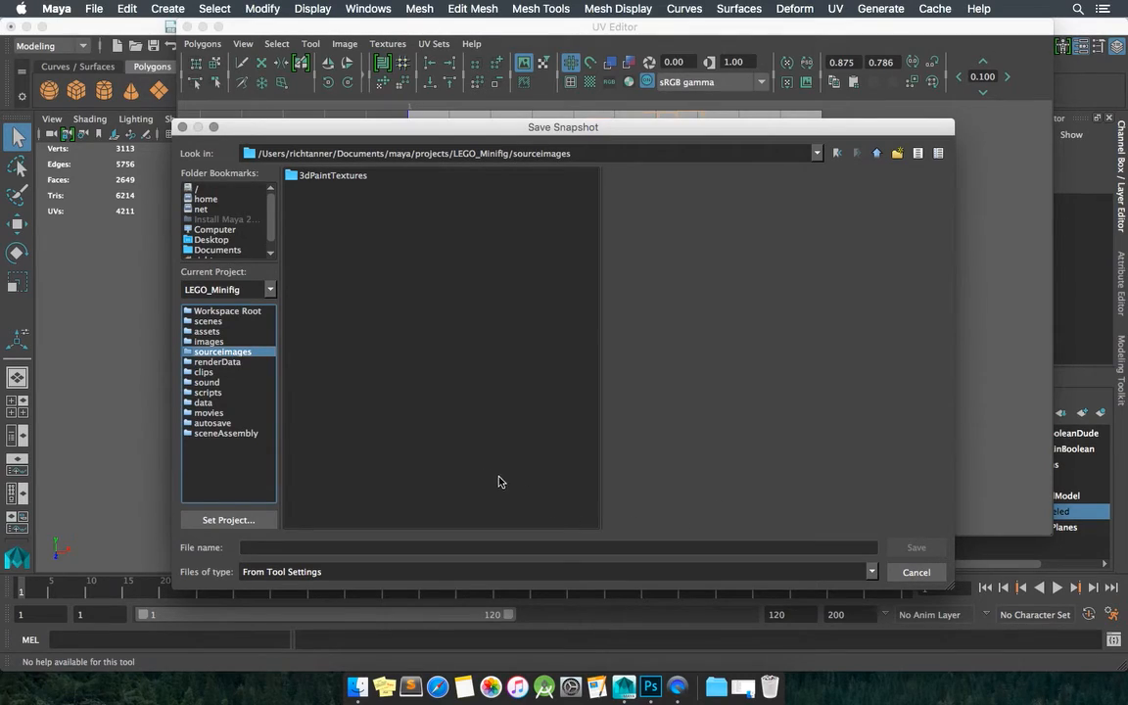
left_click(263, 547)
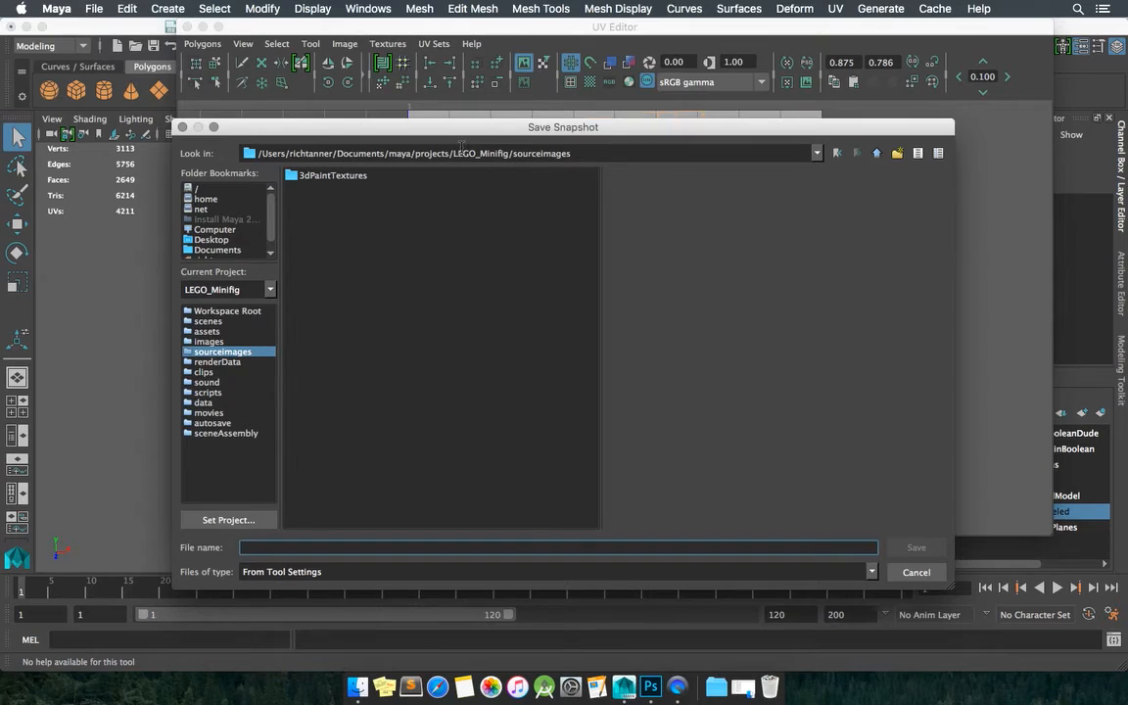
left_click_drag(465, 138, 557, 86)
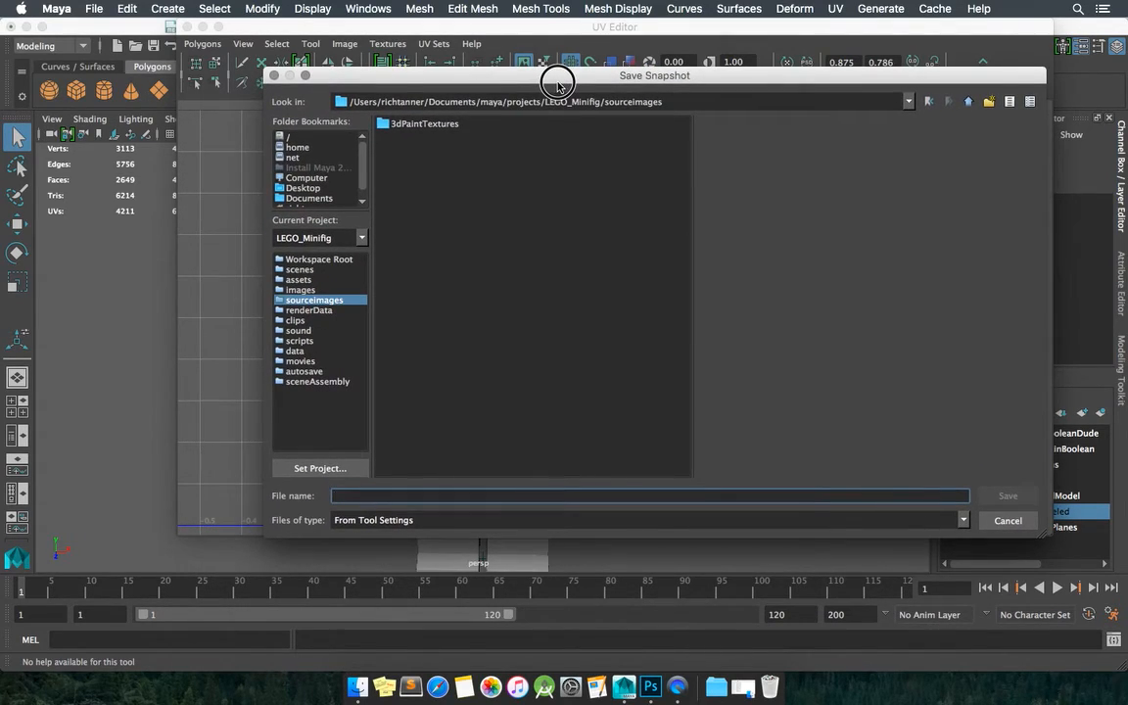
type("ou")
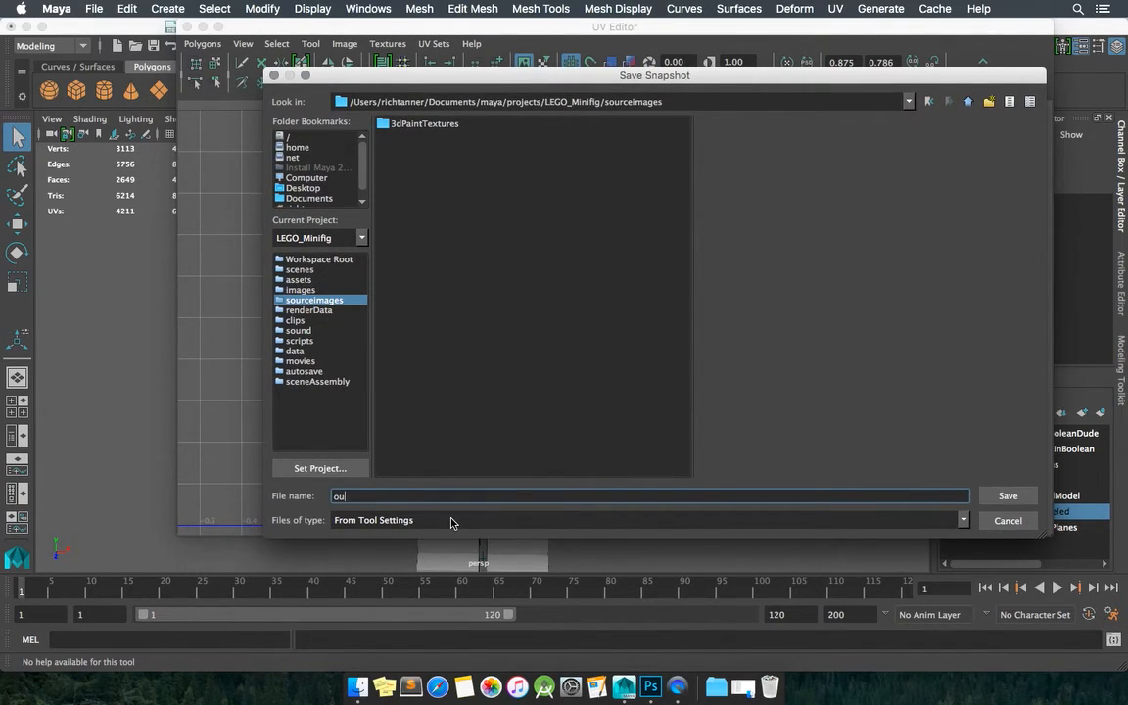
type("tUVHead")
left_click(1018, 495)
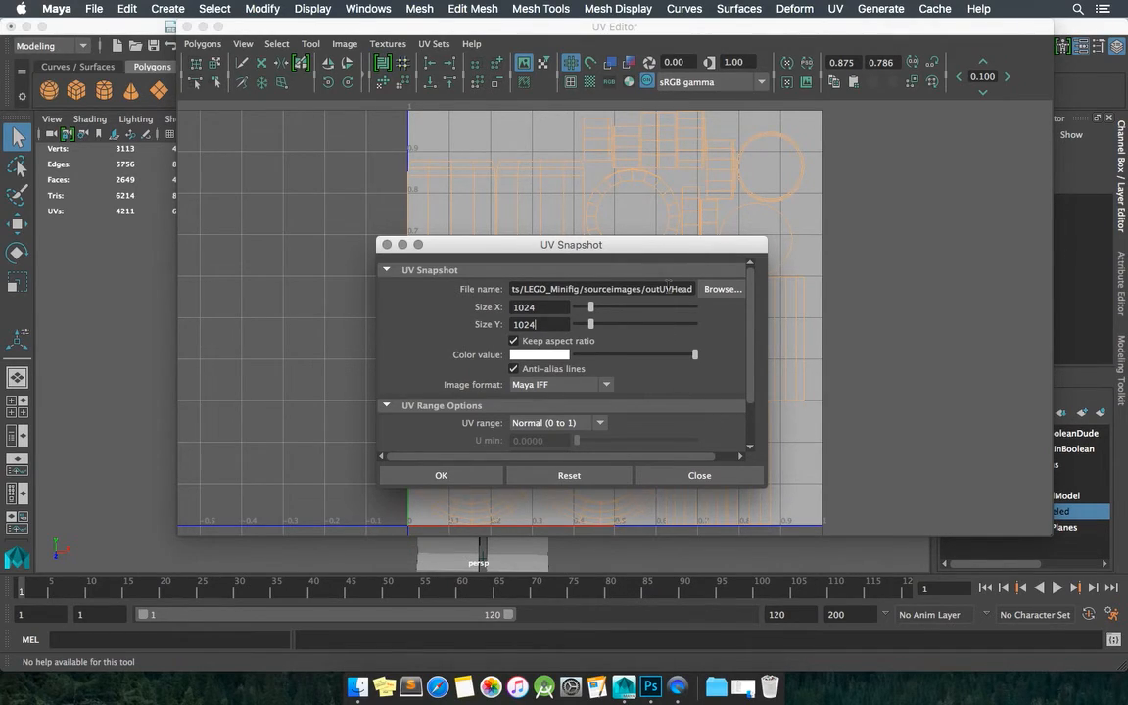
left_click_drag(753, 308, 748, 335)
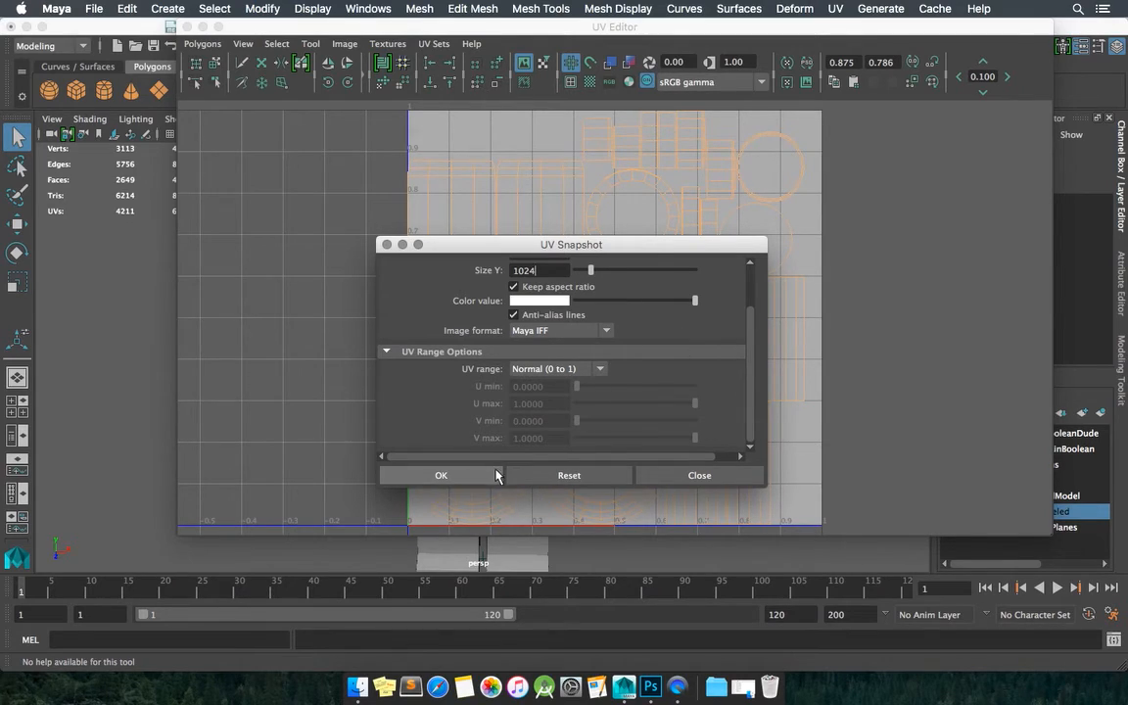
left_click(458, 473)
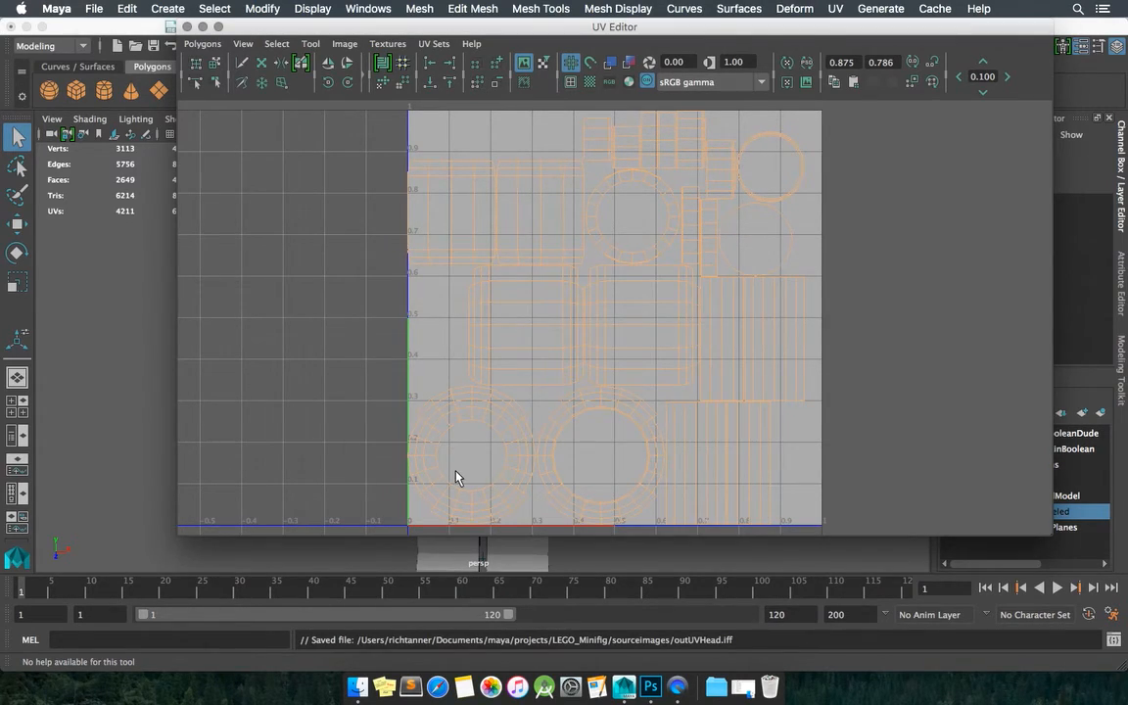
- Close the UV Editor and return the head to object selection
left_click_drag(357, 27, 356, 47)
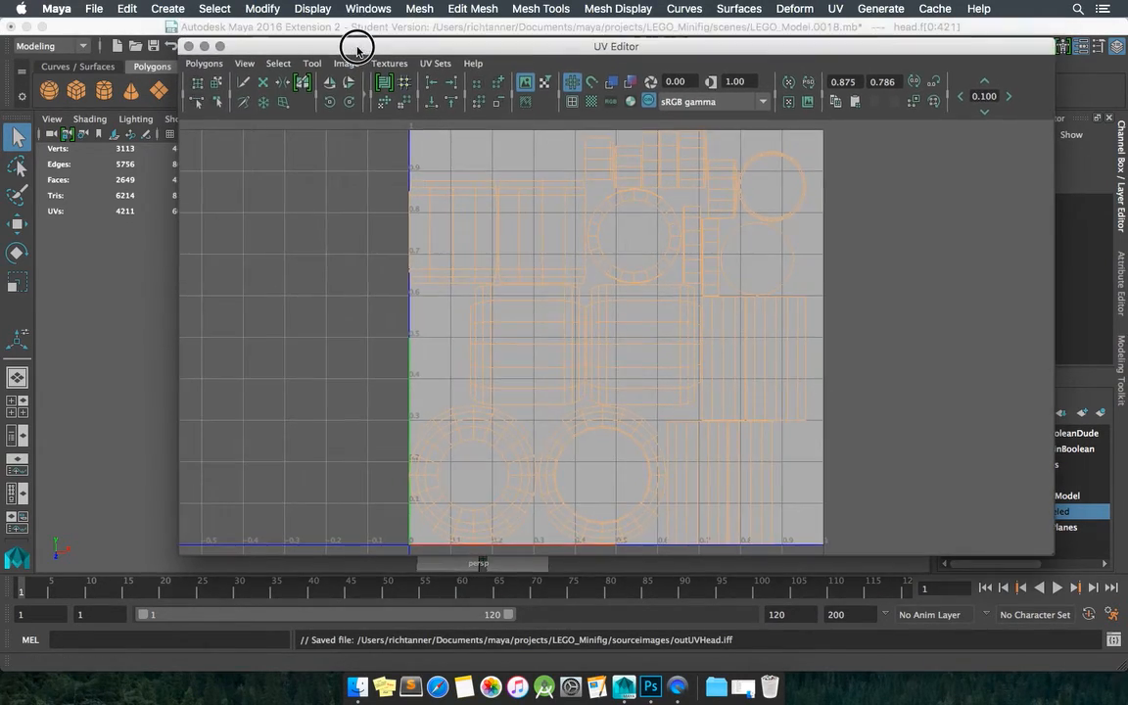
left_click(188, 46)
right_click_drag(646, 257, 674, 228)
left_click_drag(555, 256, 644, 238, "alt")
- Switch to Photoshop, close the blank Untitled-1 document, and open outUVHead.iff from the LEGO_Minifig project's sourceimages folder
left_click(658, 668)
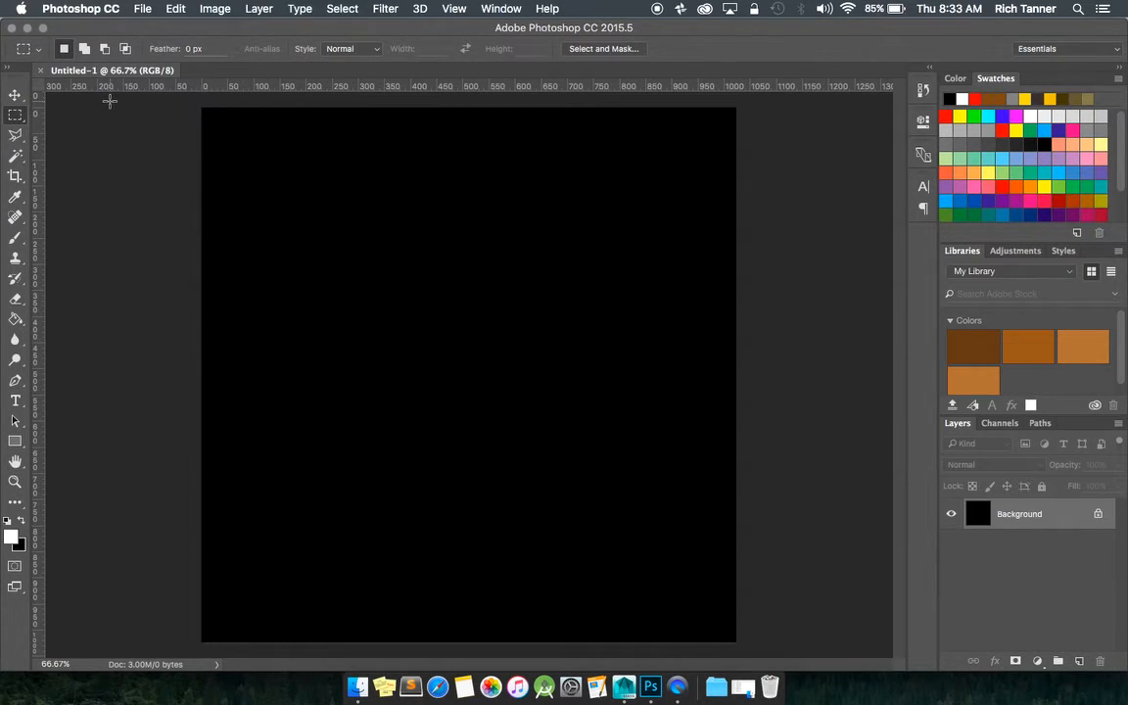
left_click(40, 71)
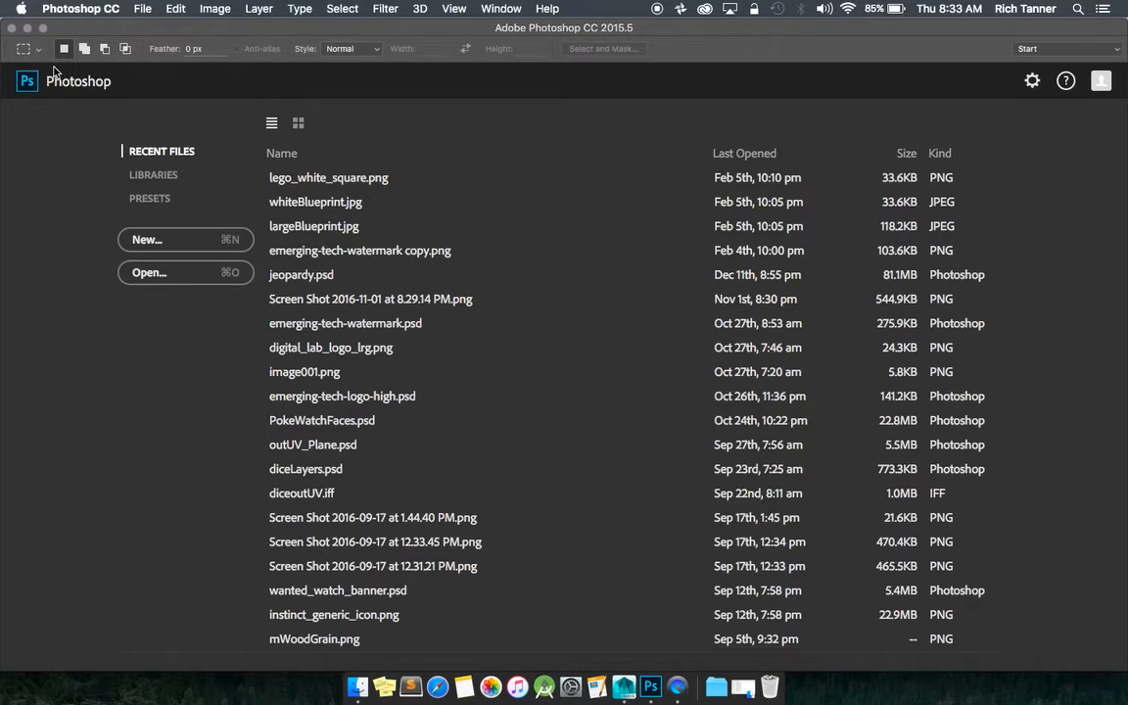
left_click(139, 10)
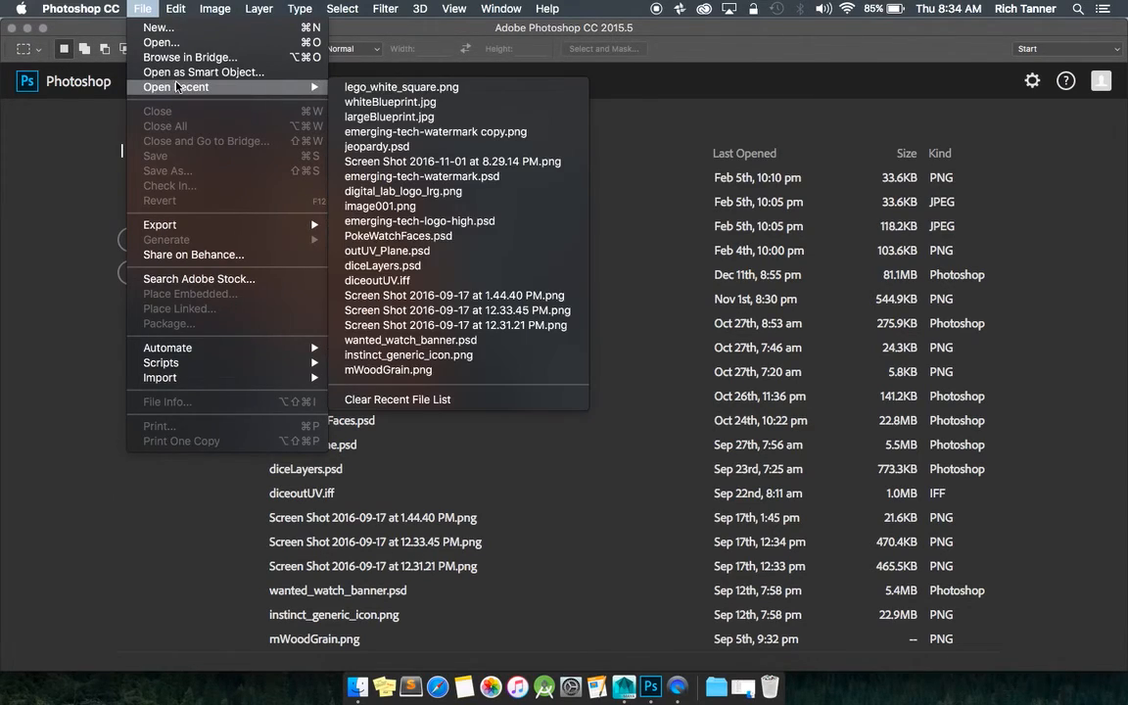
left_click(179, 45)
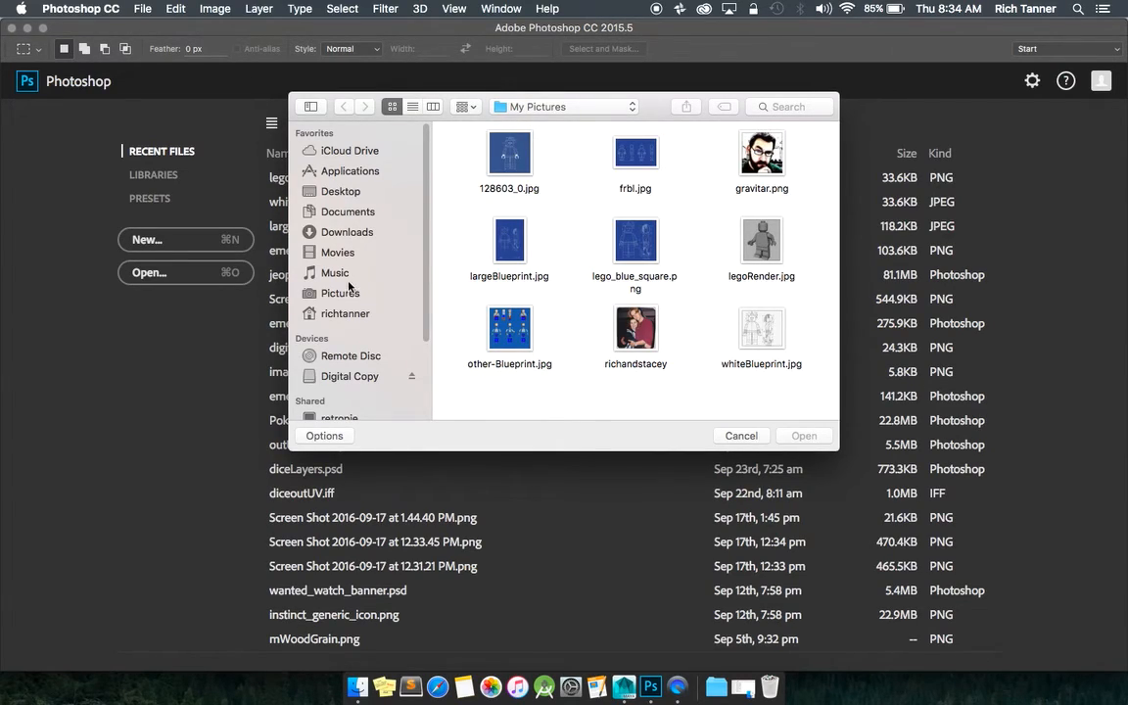
left_click(348, 213)
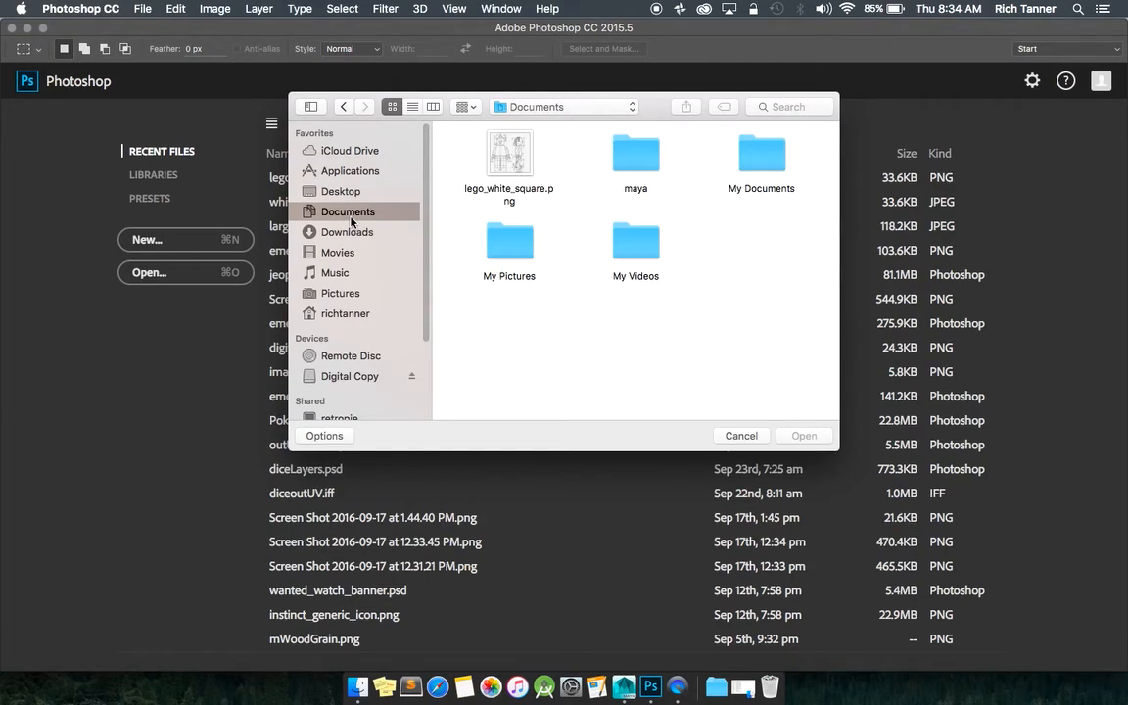
double_click(638, 150)
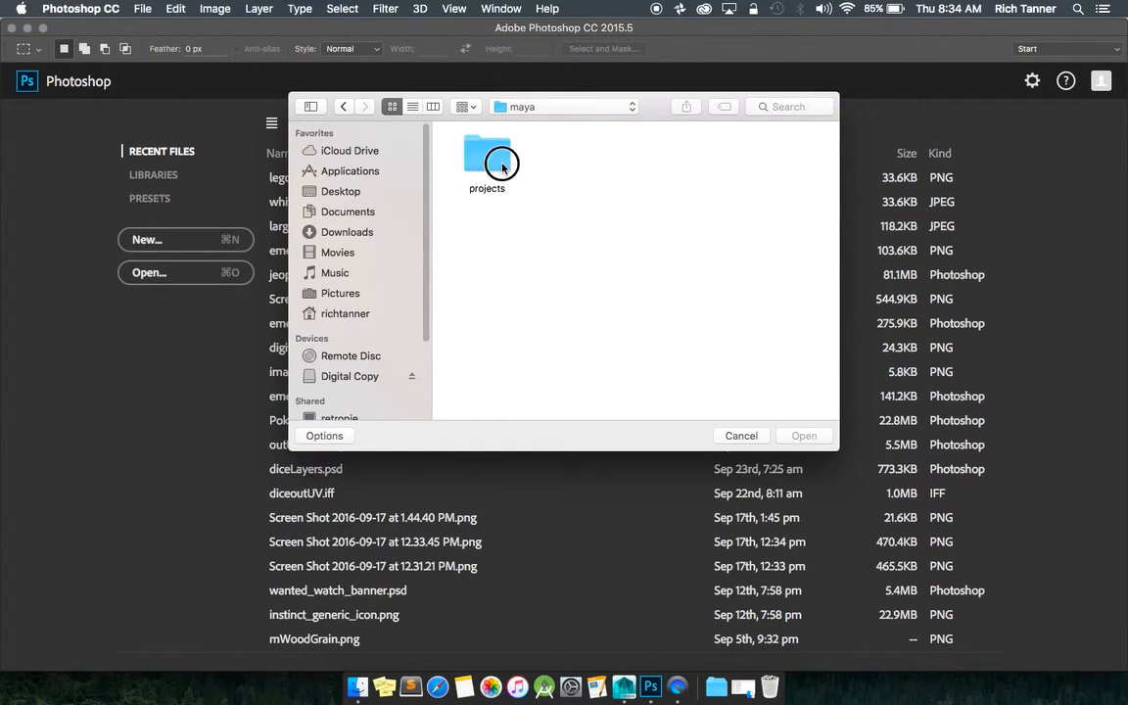
double_click(495, 156)
scroll(755, 218, "down", 2)
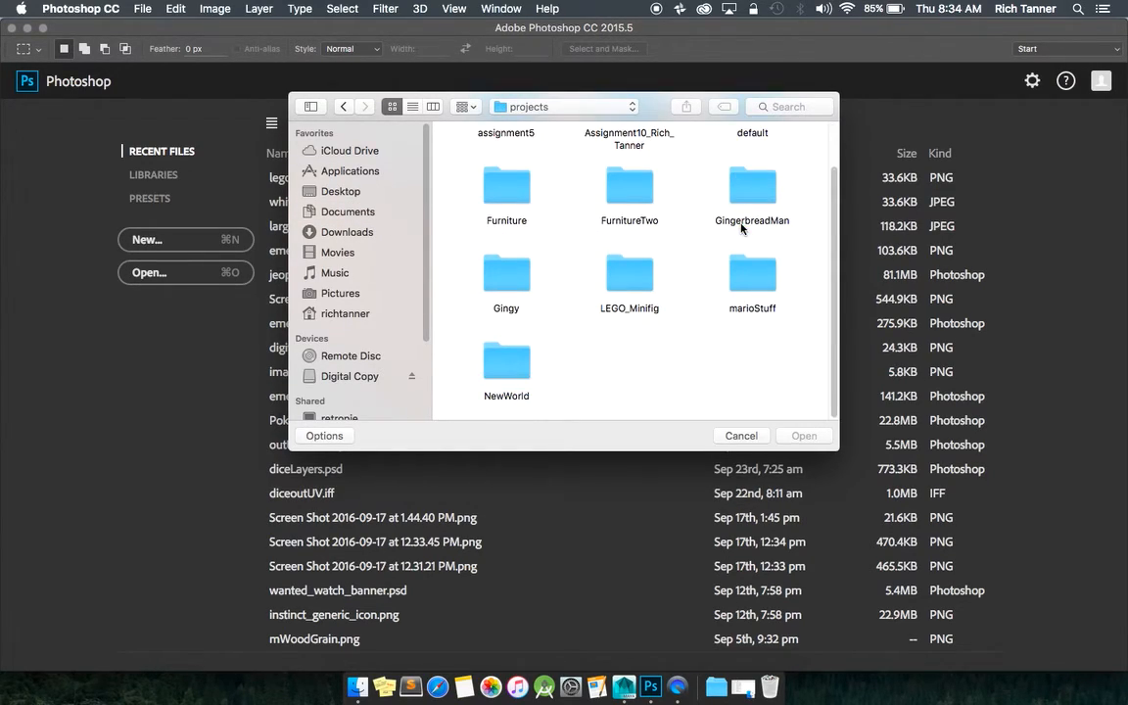
double_click(629, 278)
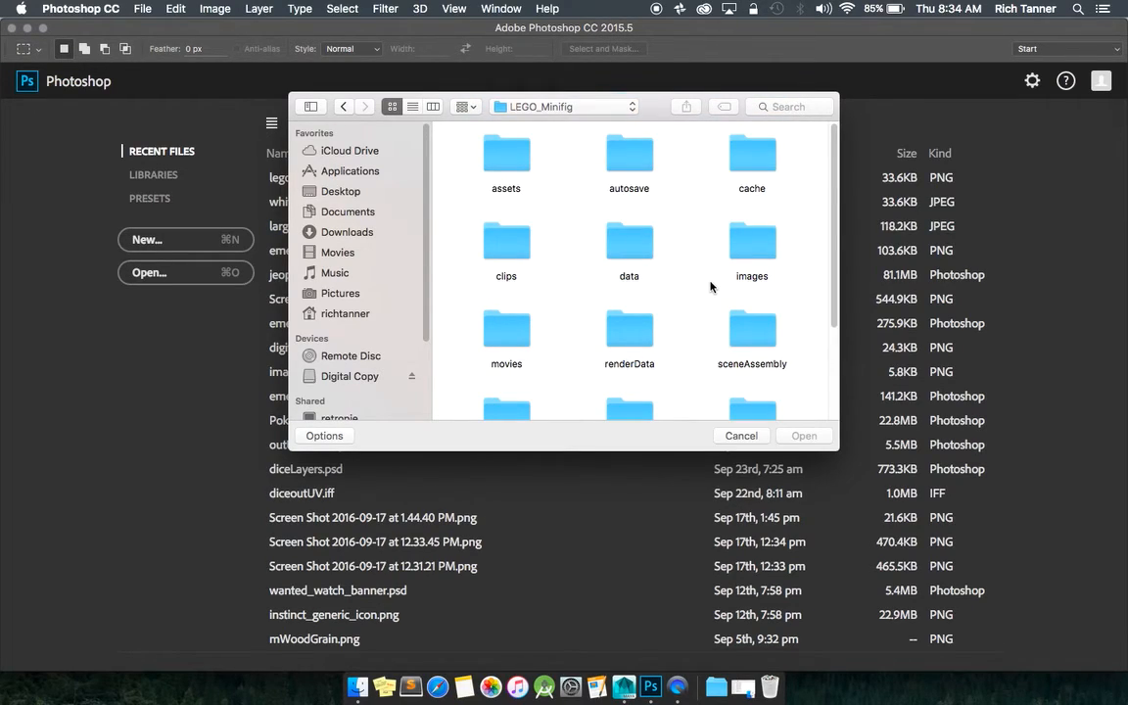
scroll(711, 285, "down", 3)
double_click(507, 361)
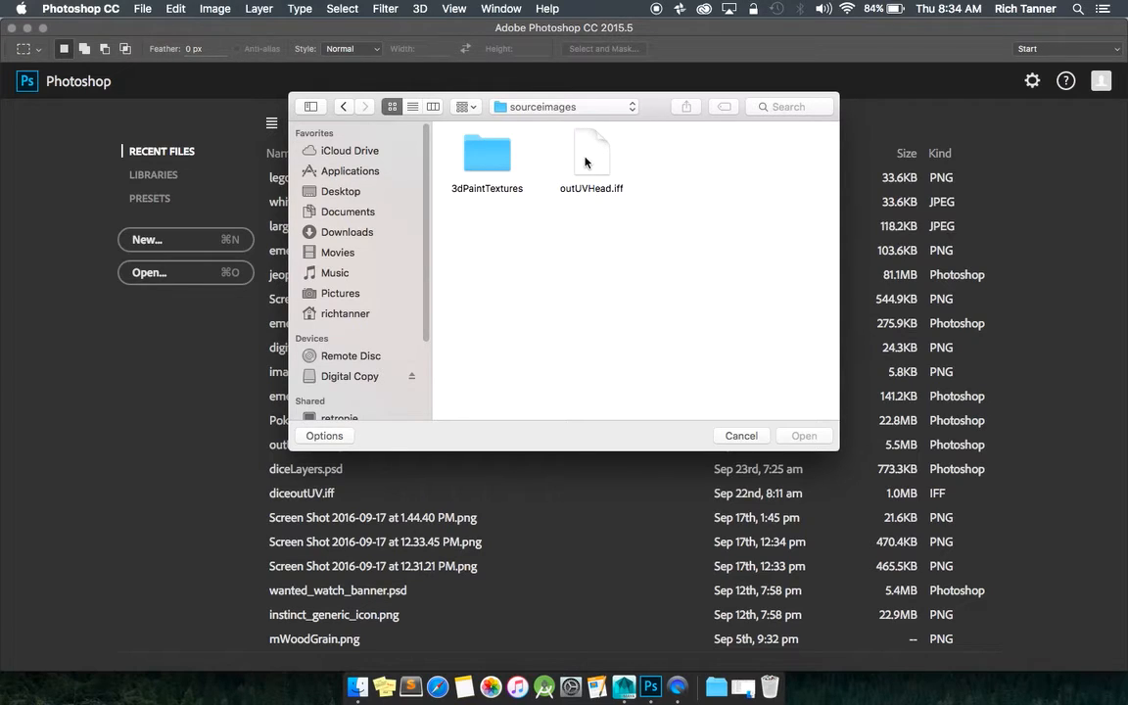
double_click(586, 162)
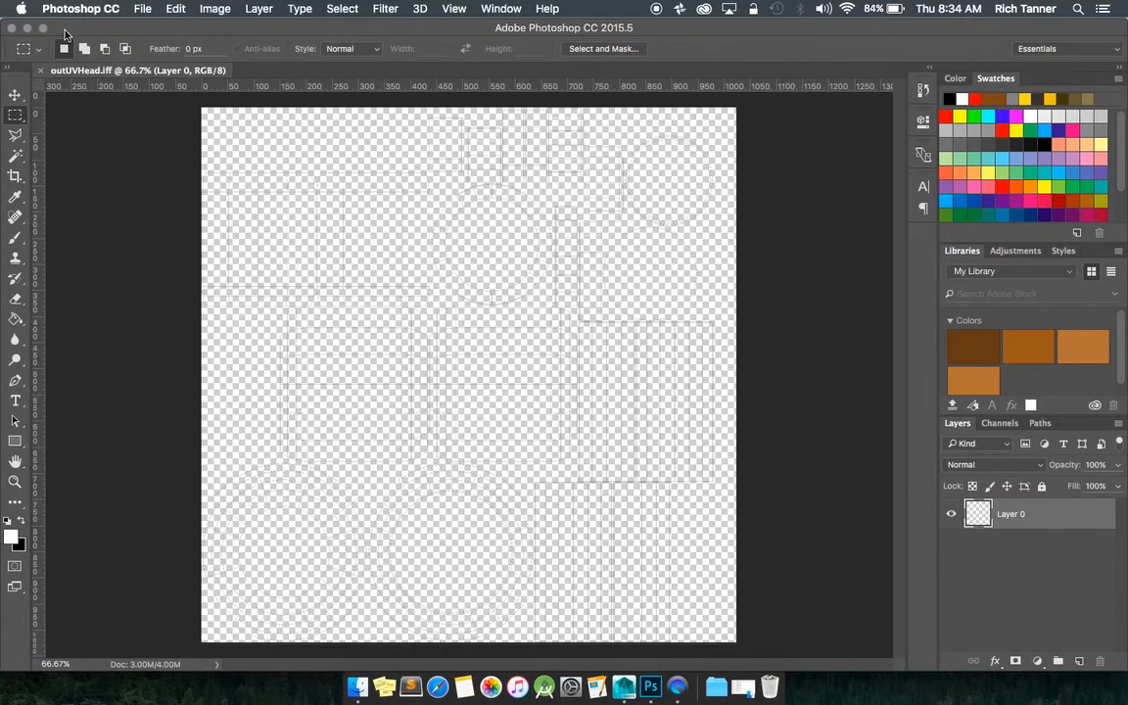
- Start saving the image as a new file, naming it outUVHead without the copy suffix in the sourceimages folder
left_click(142, 9)
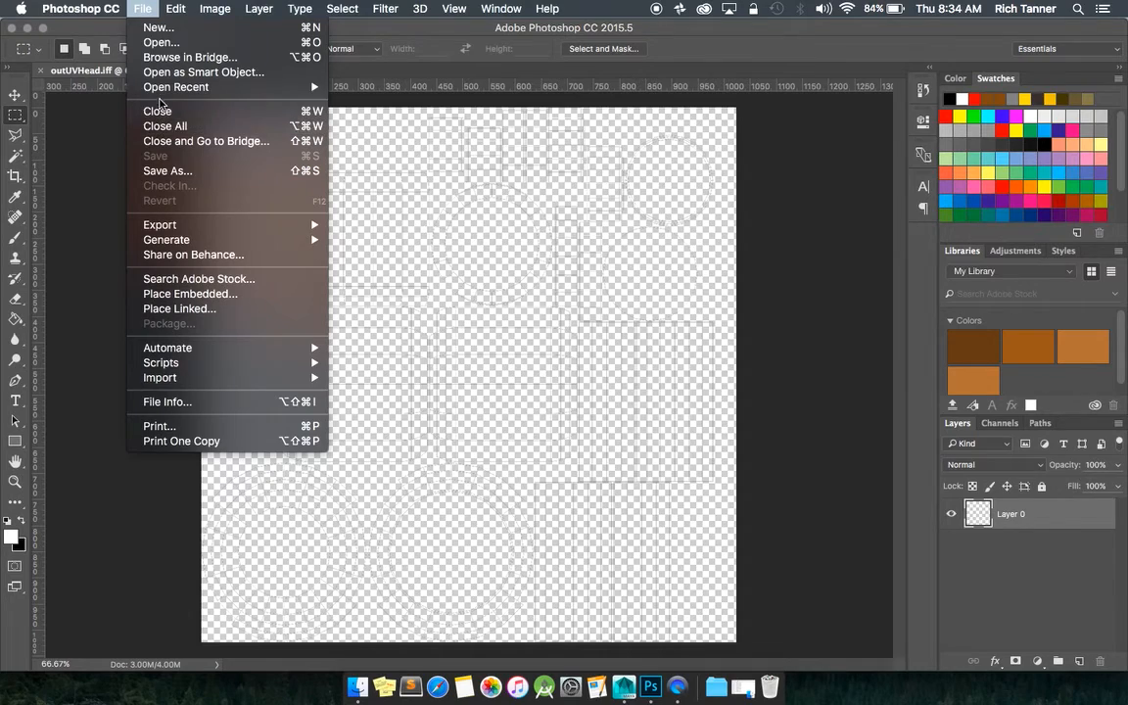
mouse_move(163, 94)
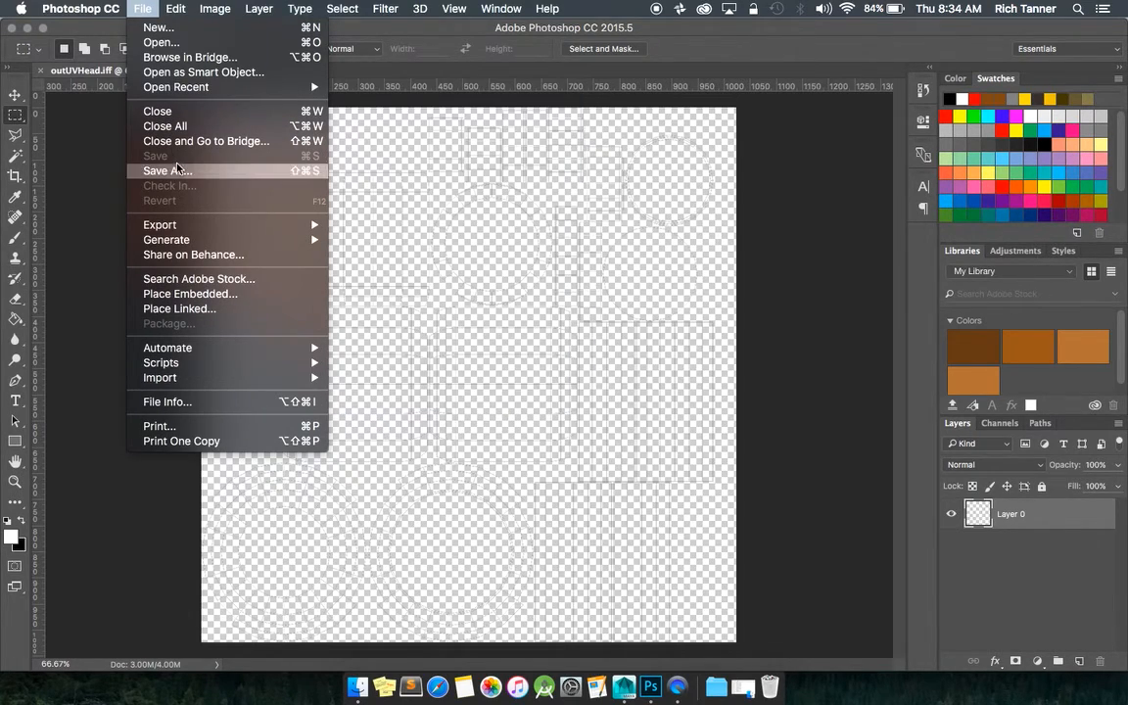
left_click(185, 172)
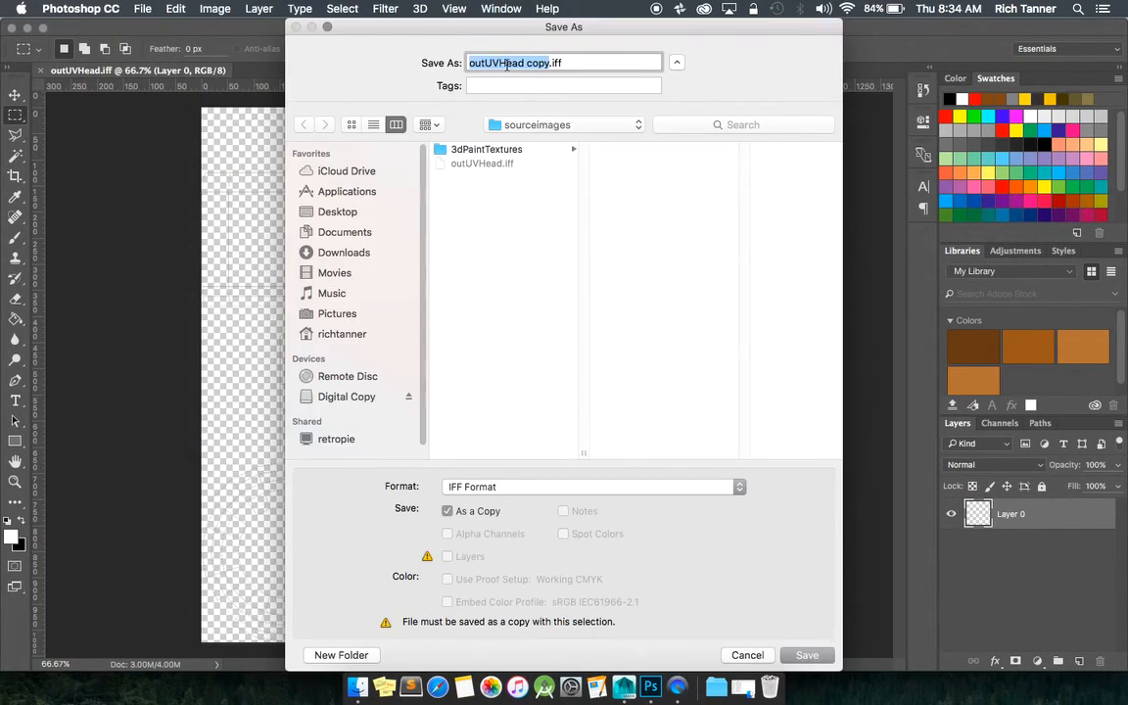
left_click(548, 65)
key("BackSpace")
key("BackSpace")
key("BackSpace")
key("BackSpace")
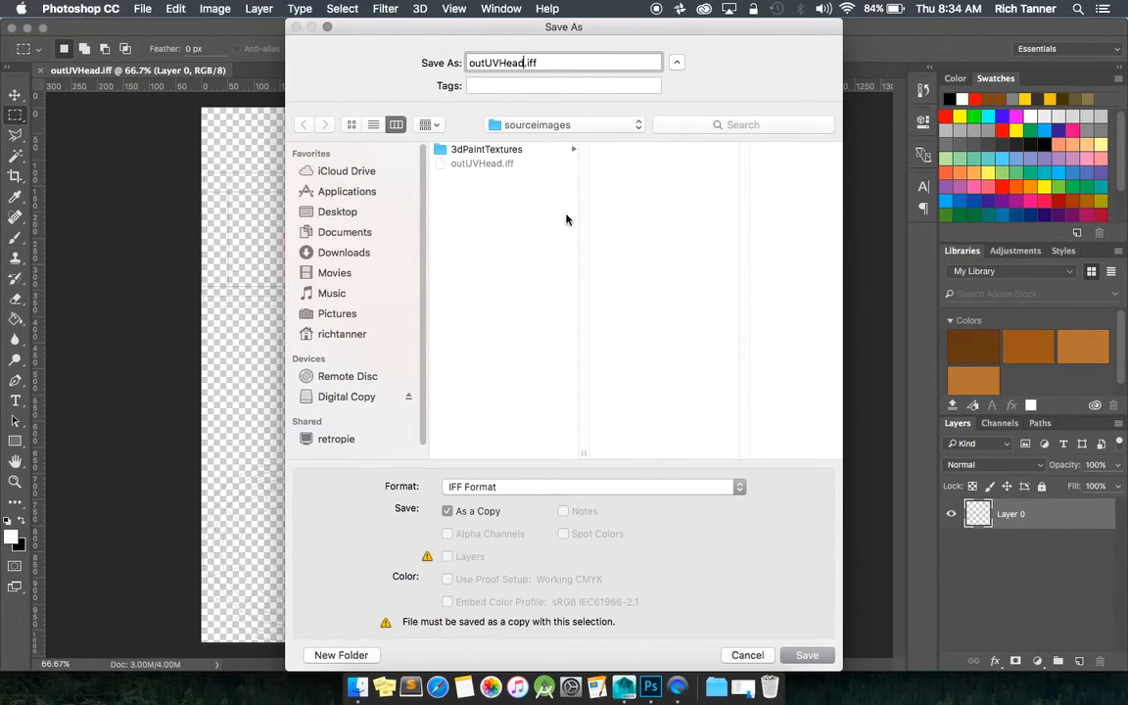
- Choose the Photoshop format for the file and save it with Maximize Compatibility enabled
left_click(737, 486)
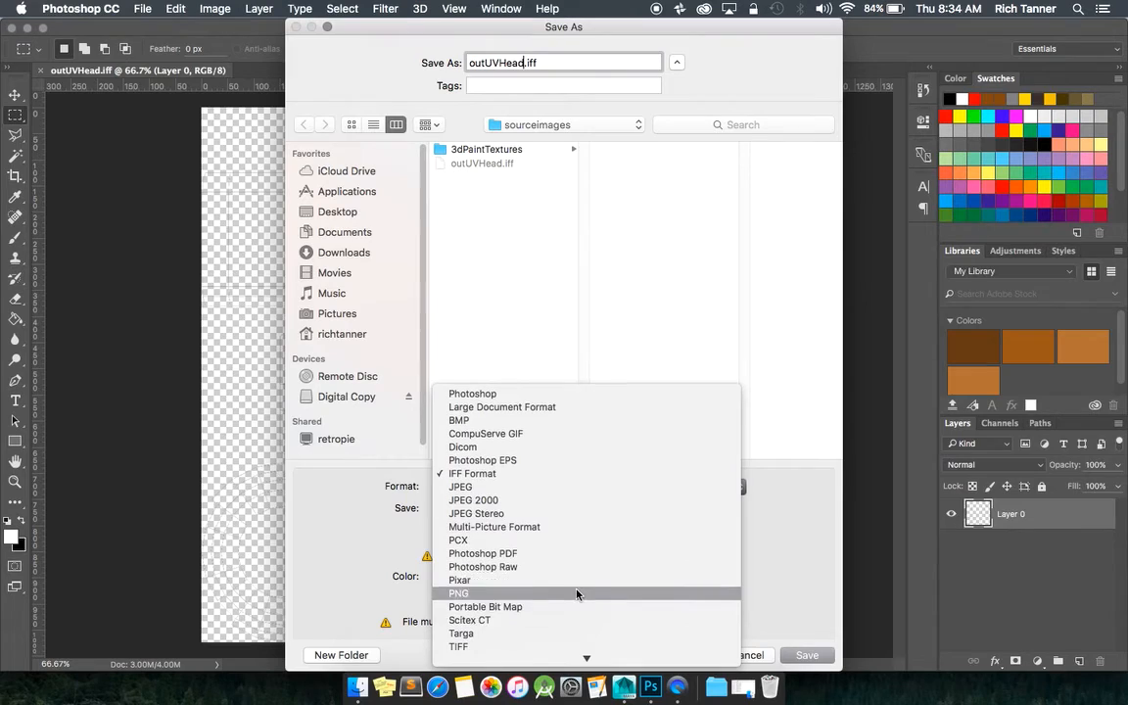
scroll(572, 594, "down", 1)
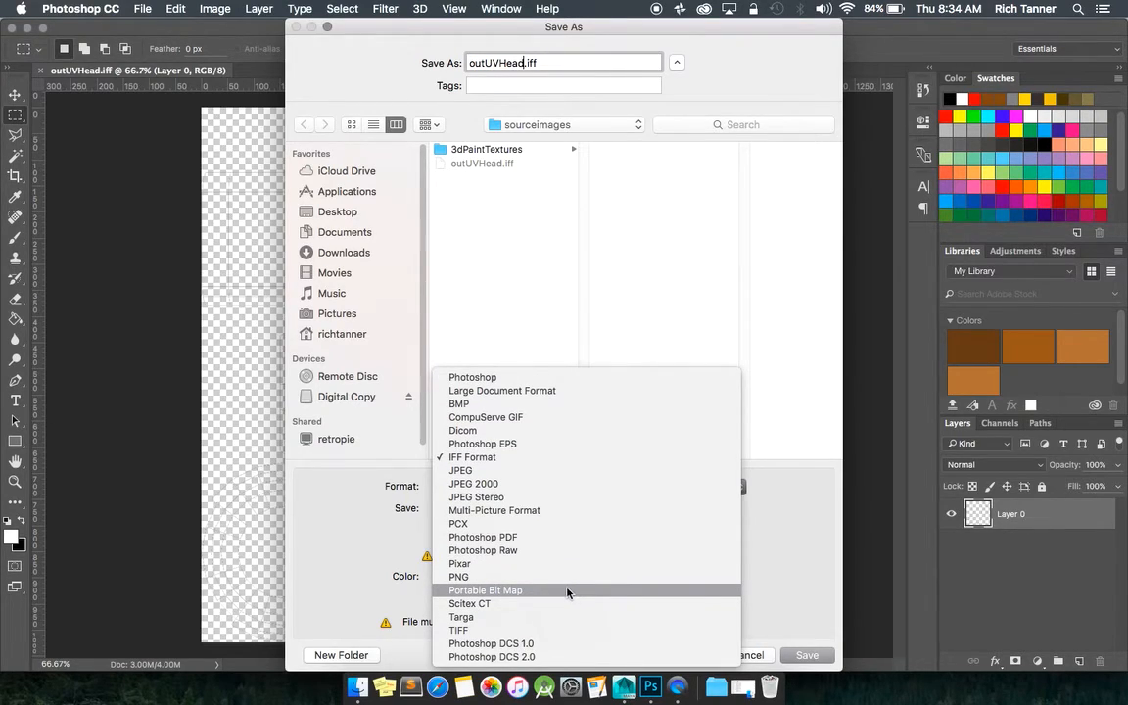
left_click(489, 376)
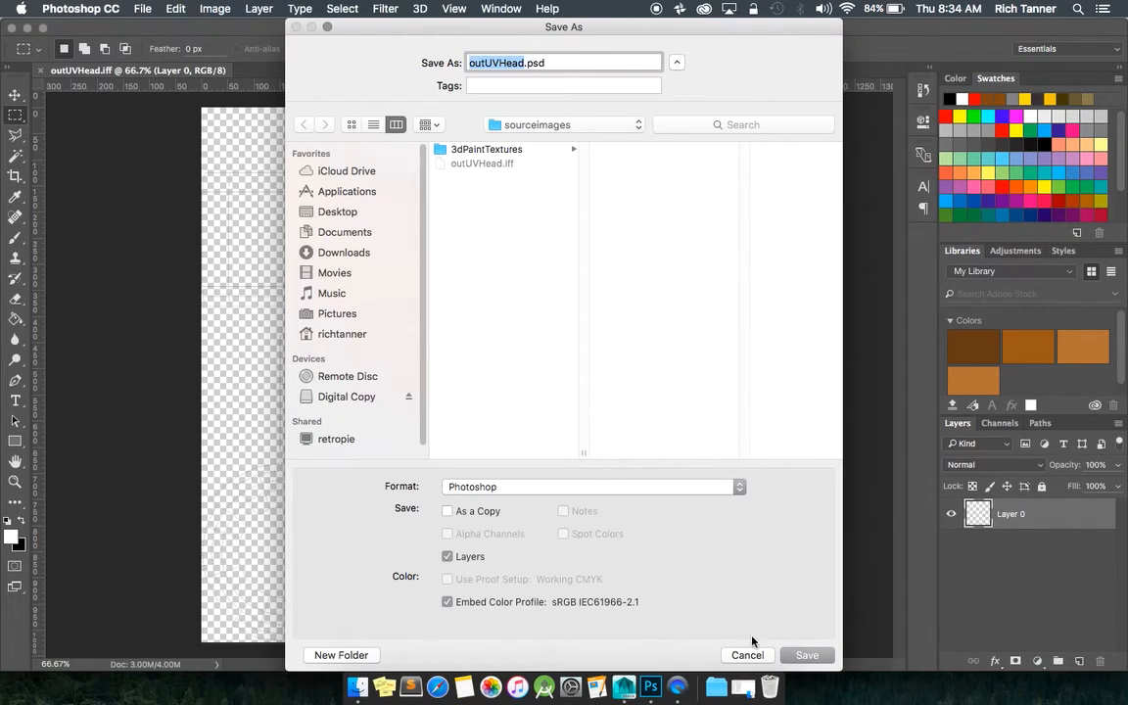
left_click(798, 654)
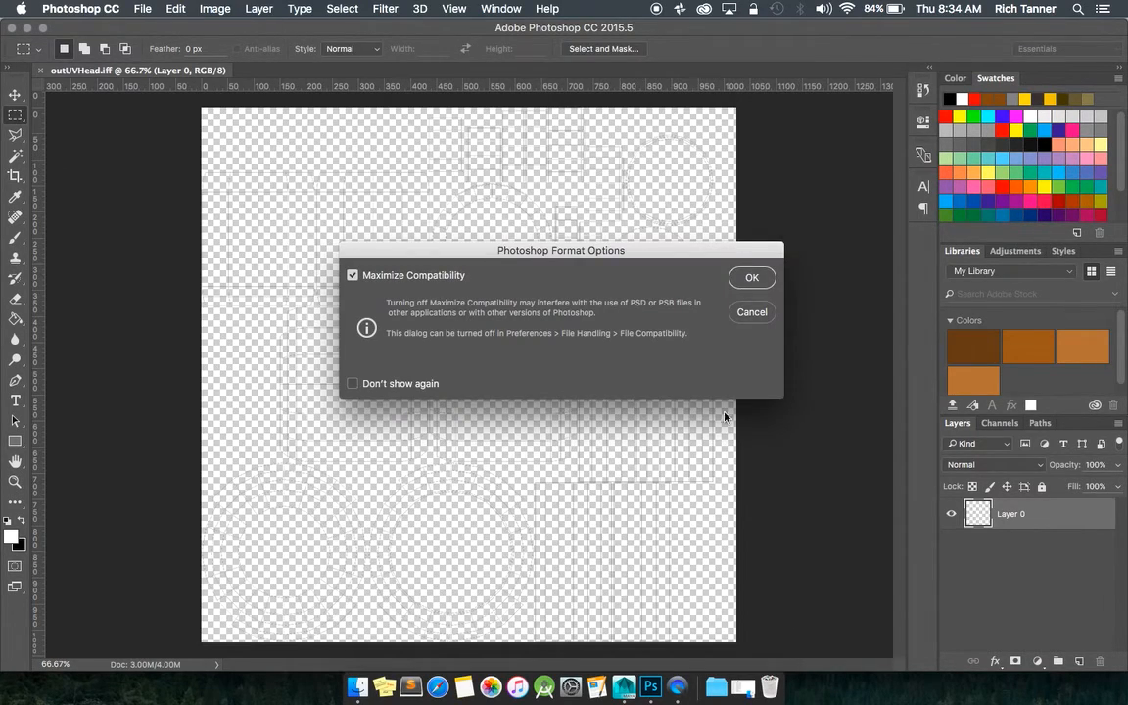
left_click(753, 278)
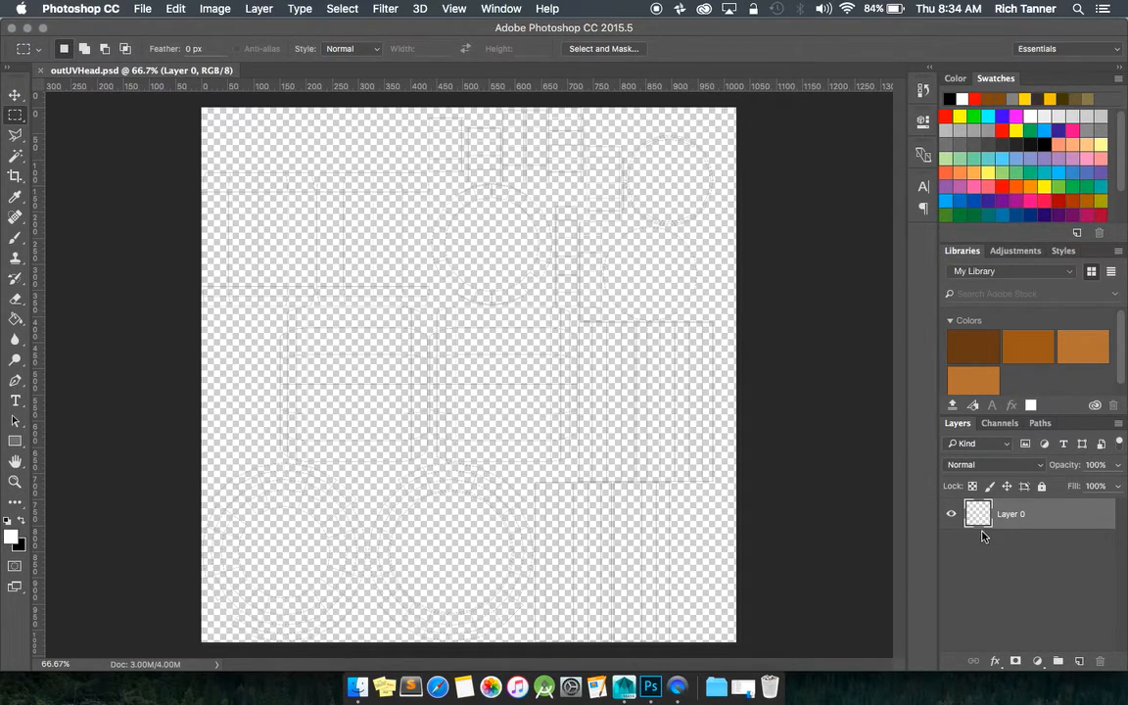
- Rename Layer 0 as outline and toggle its visibility off and back on
double_click(1019, 514)
type("outline")
key("Return")
left_click(950, 519)
left_click(950, 518)
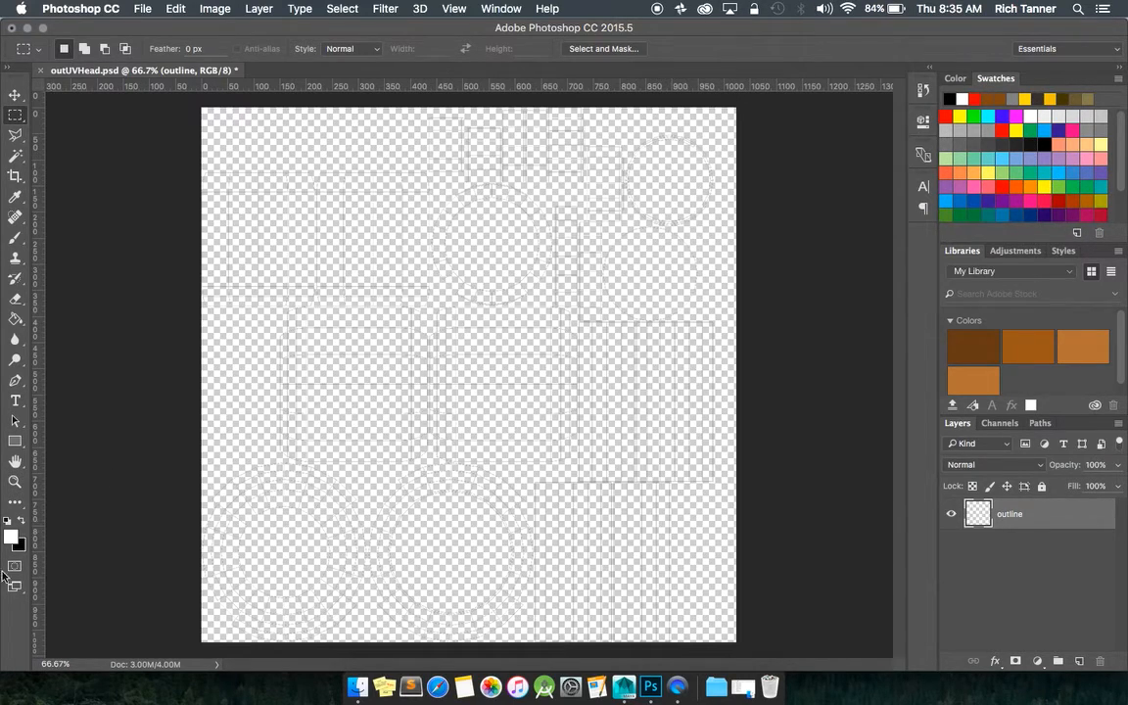
- Set the foreground colour to the bright yellow swatch
left_click(12, 537)
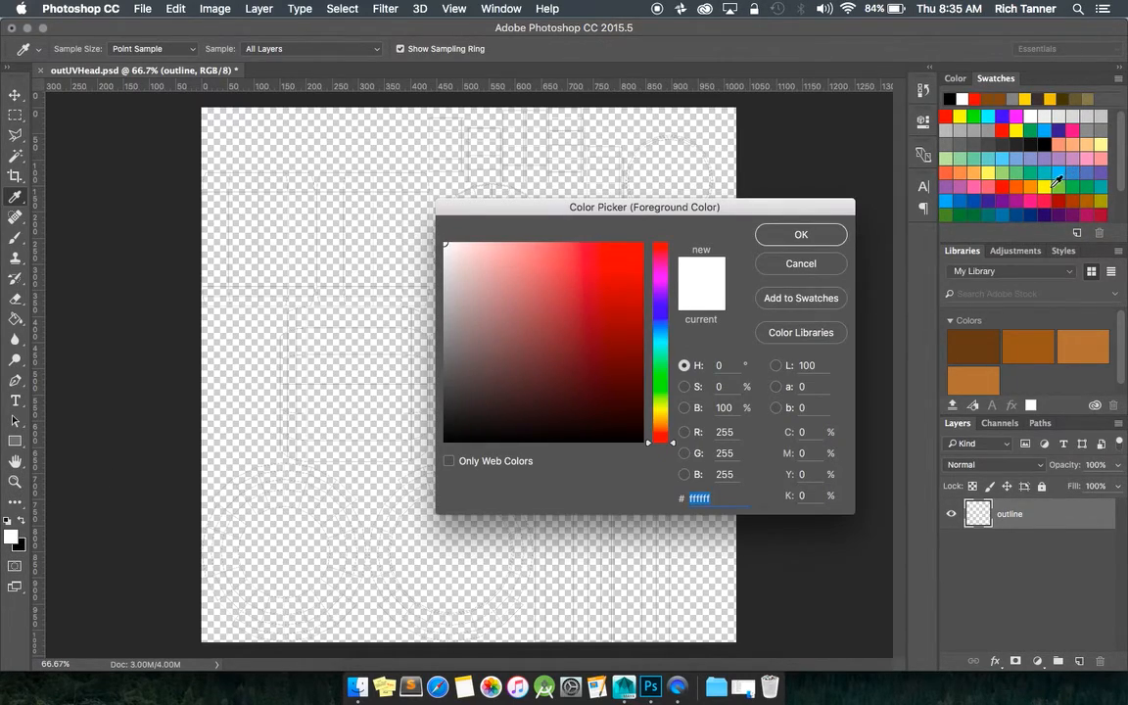
left_click(1016, 186)
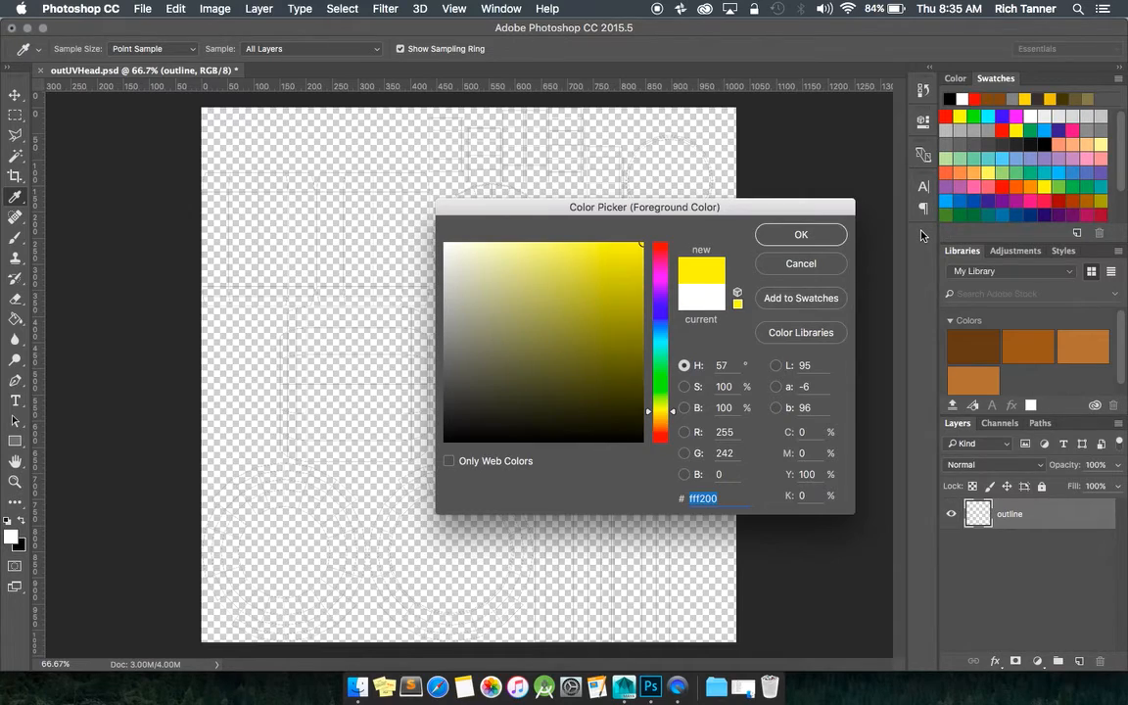
left_click(822, 234)
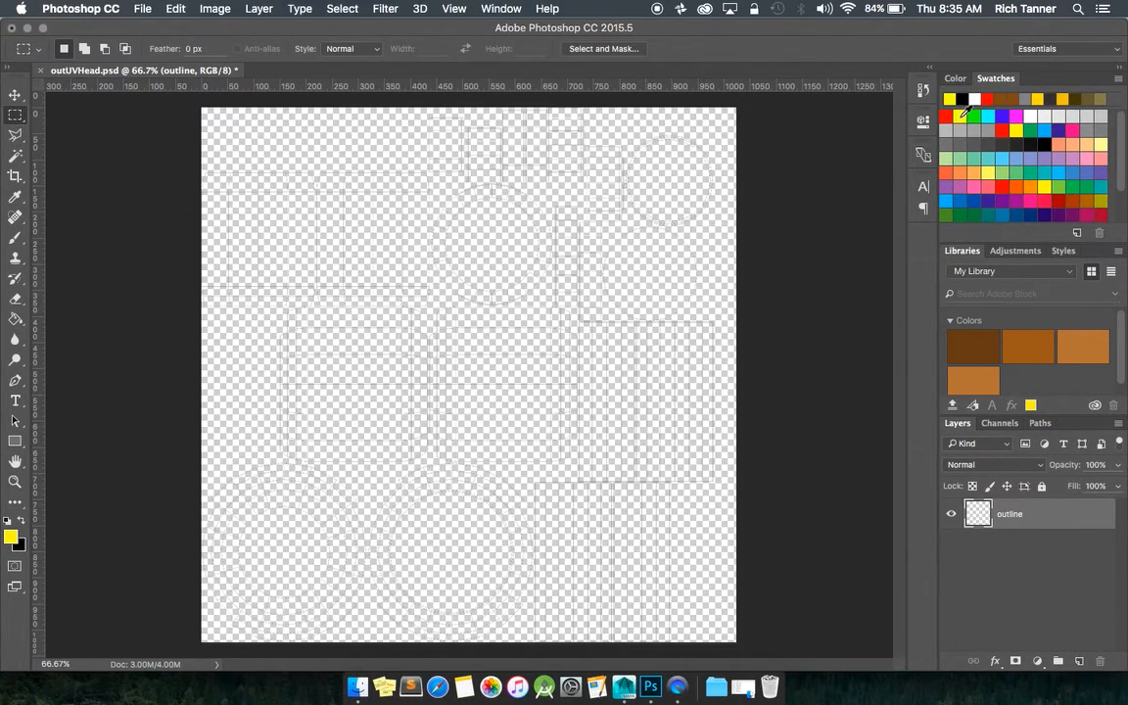
left_click(960, 116)
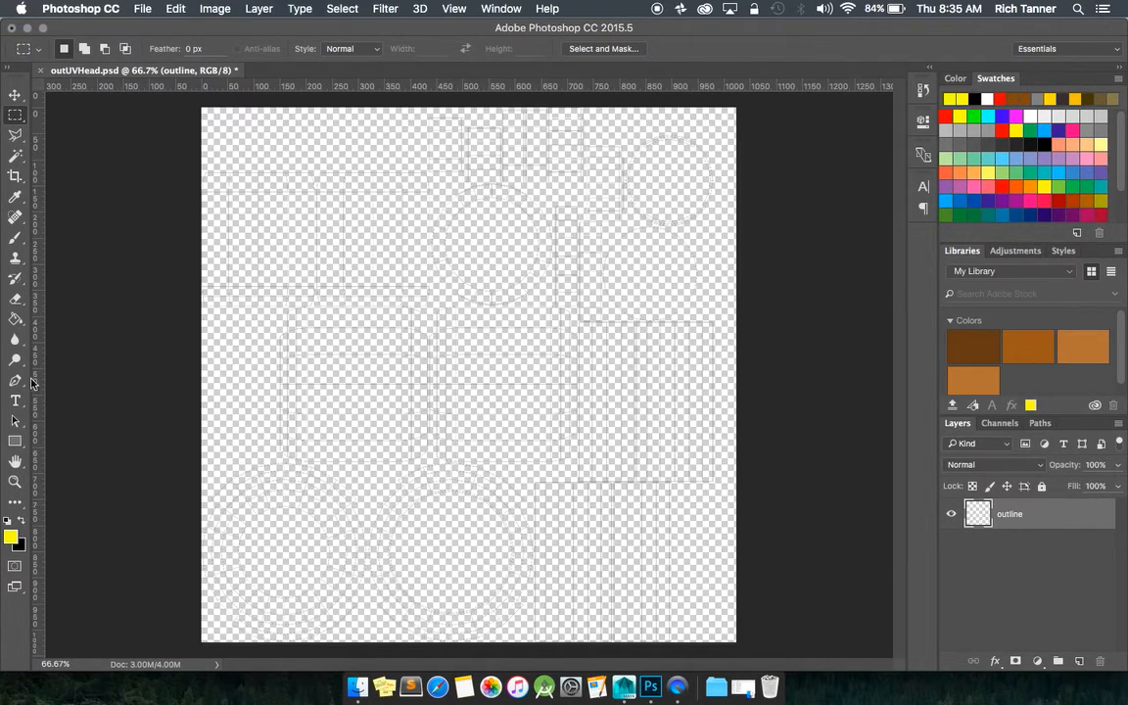
- Add a new layer above outline and fill it entirely with the yellow foreground colour using the Paint Bucket
left_click(1080, 662)
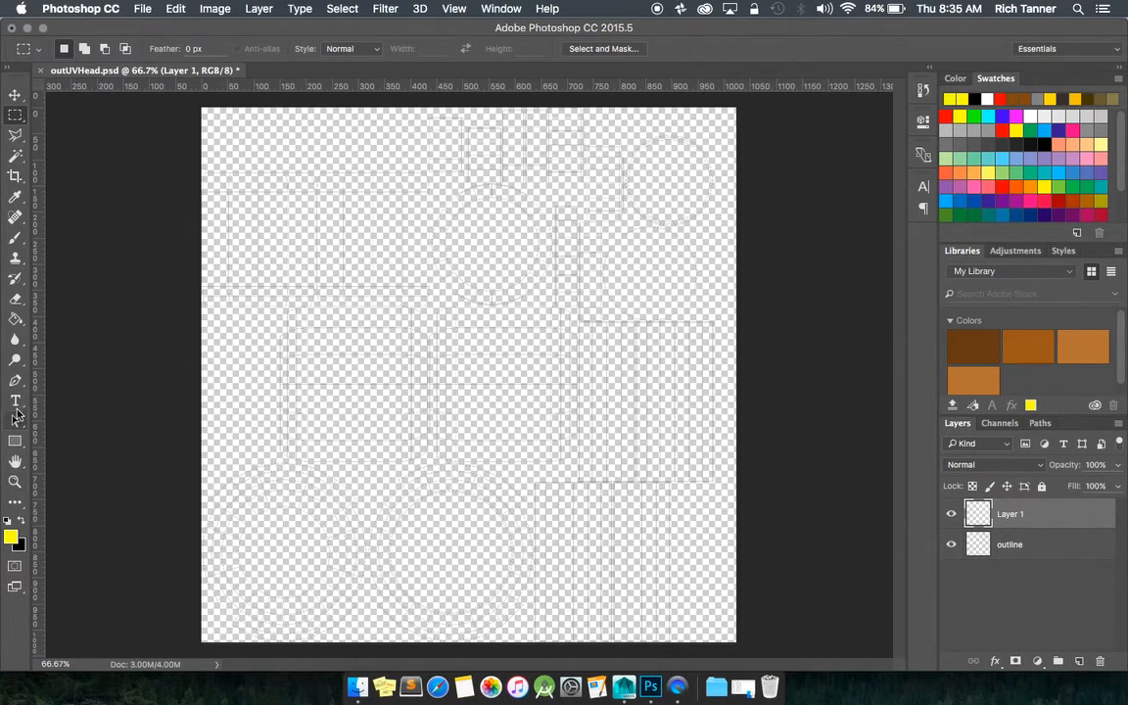
left_click(22, 445)
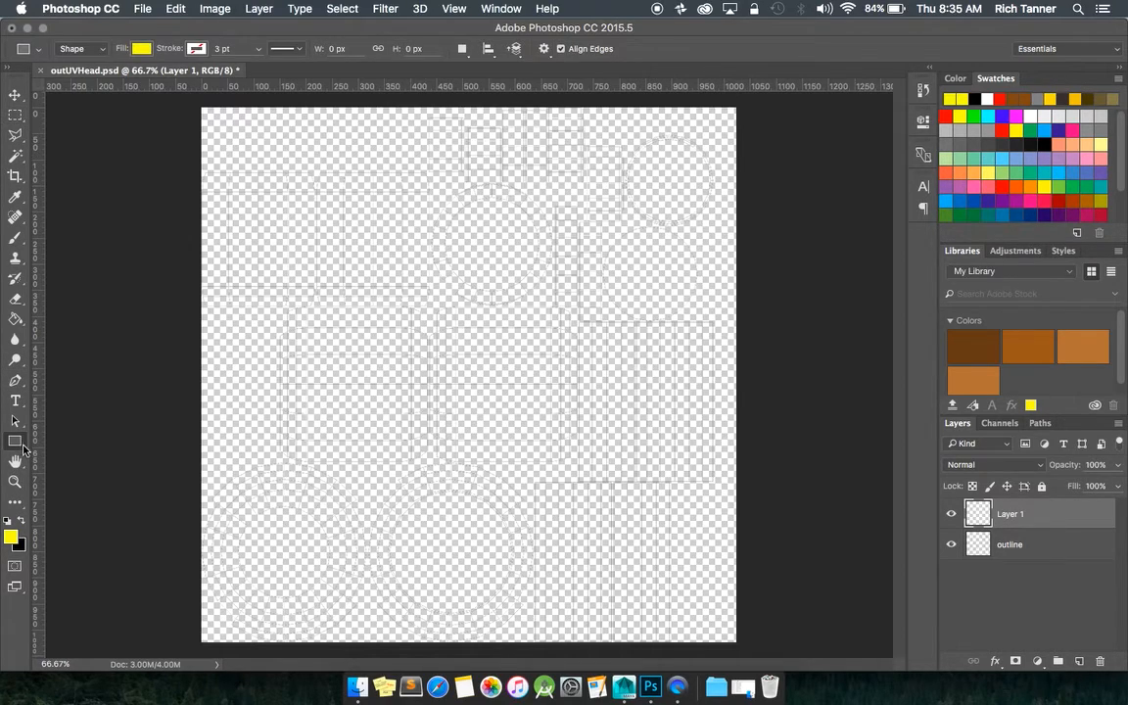
left_click(24, 323)
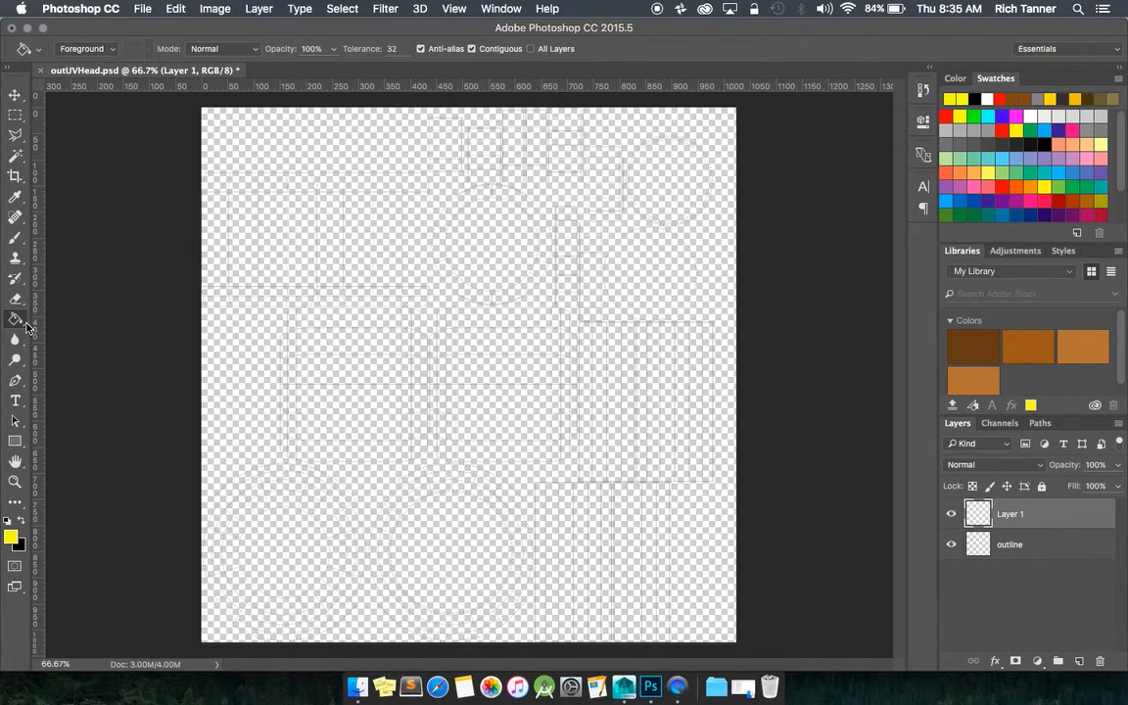
left_click(453, 300)
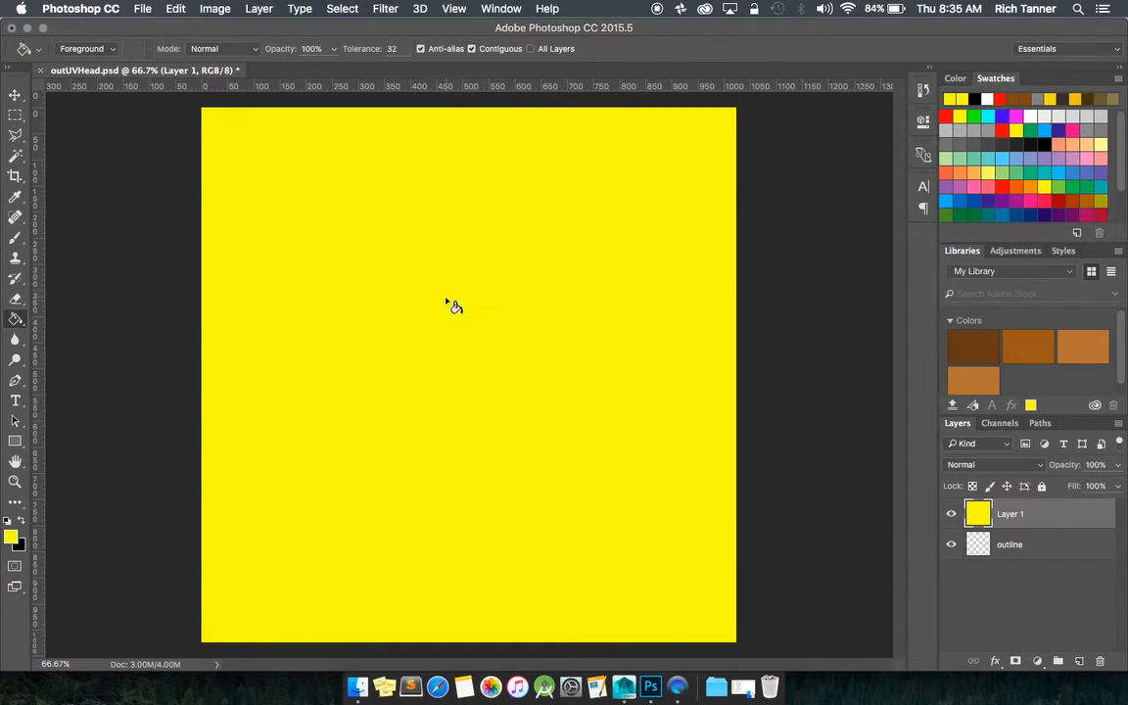
- Rename the filled layer as yellow and move it below the outline layer
double_click(1021, 526)
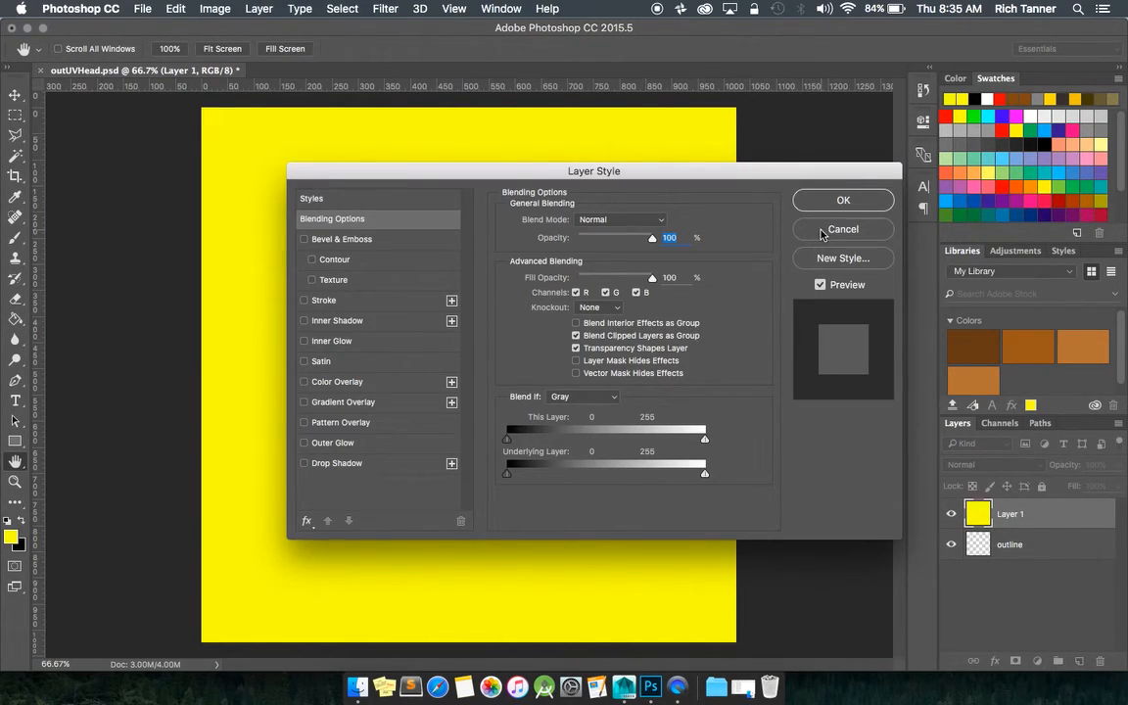
key("Return")
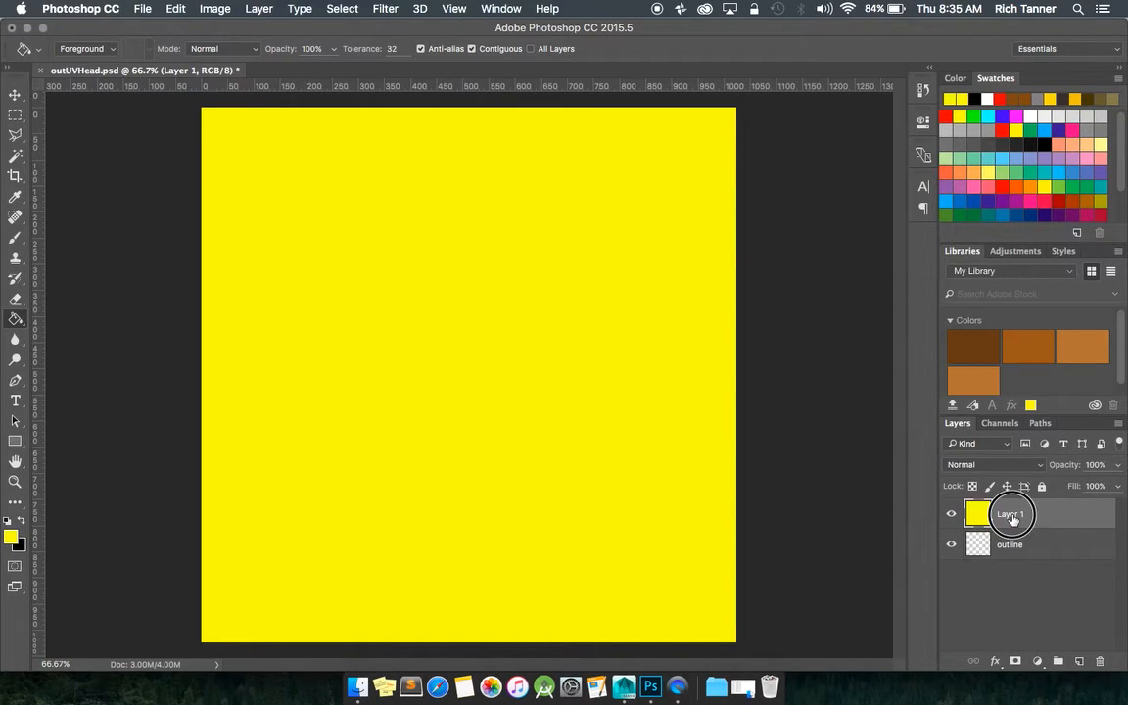
double_click(1011, 514)
type("yellow")
key("Return")
left_click_drag(1028, 516, 1019, 560)
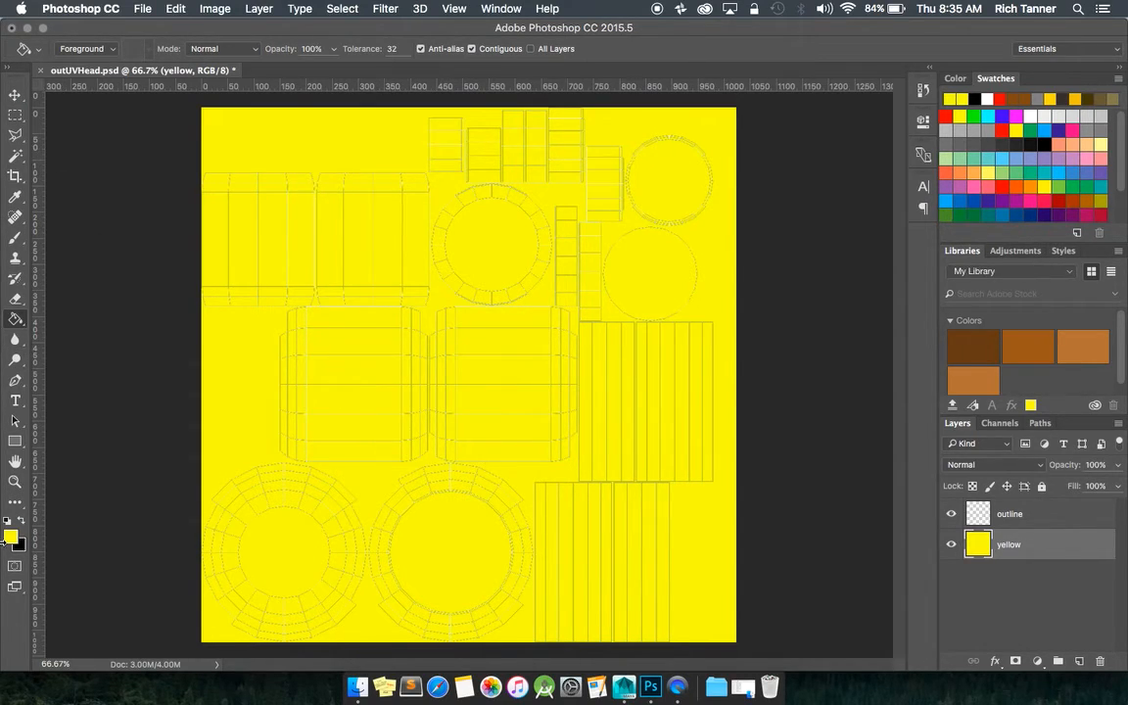
- Look through the shape tools, and activate the Elliptical Marquee tool instead
left_click(15, 441)
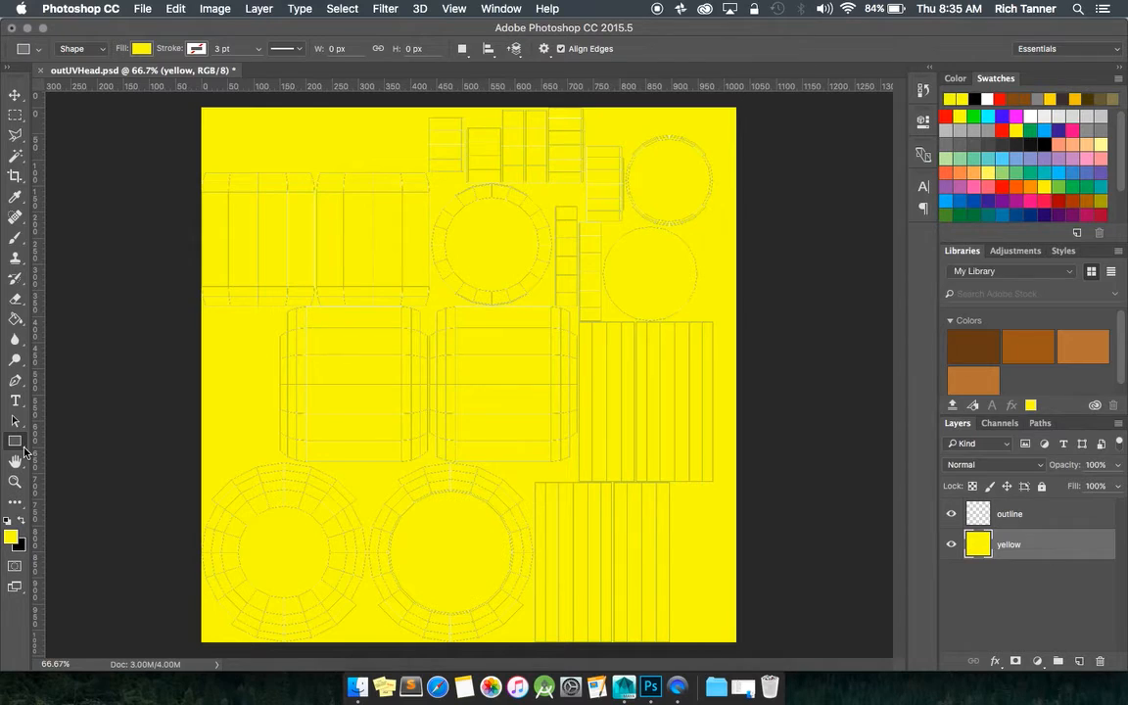
left_click(24, 448)
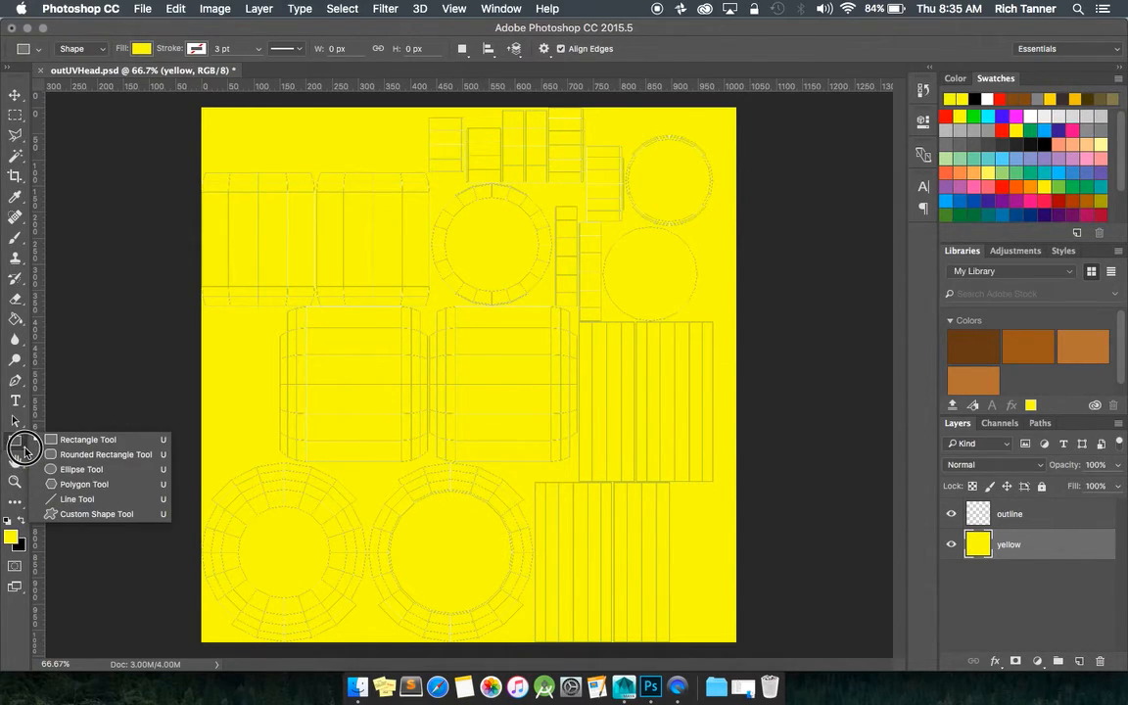
left_click(24, 450)
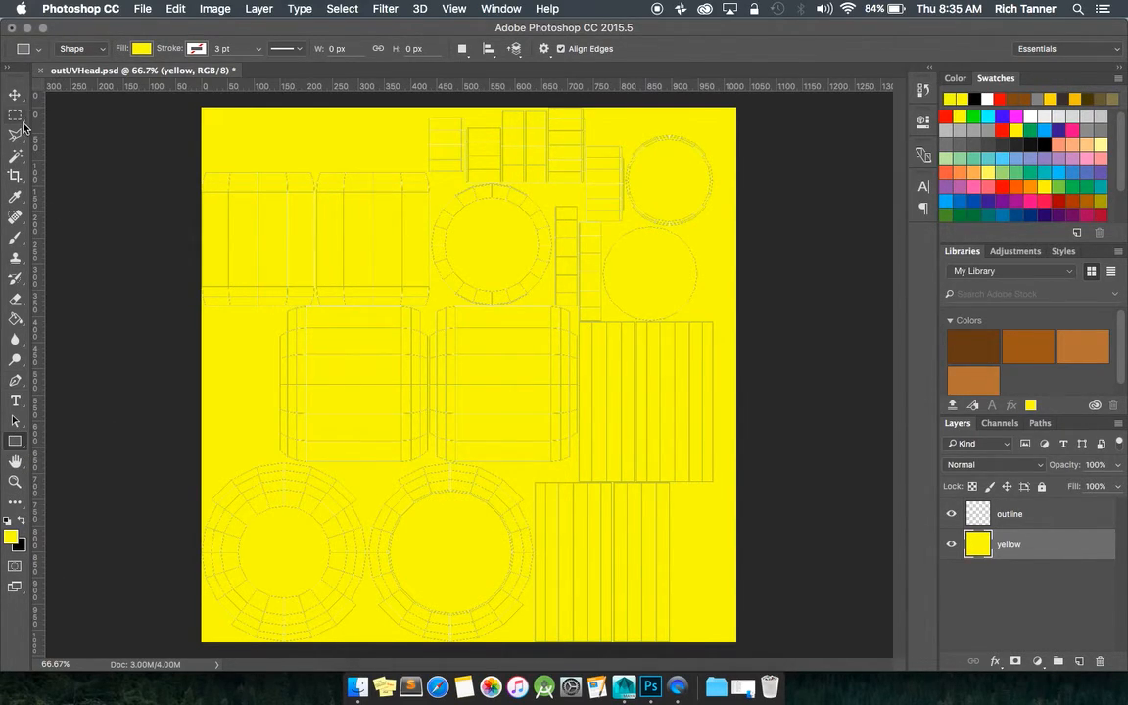
left_click(17, 117)
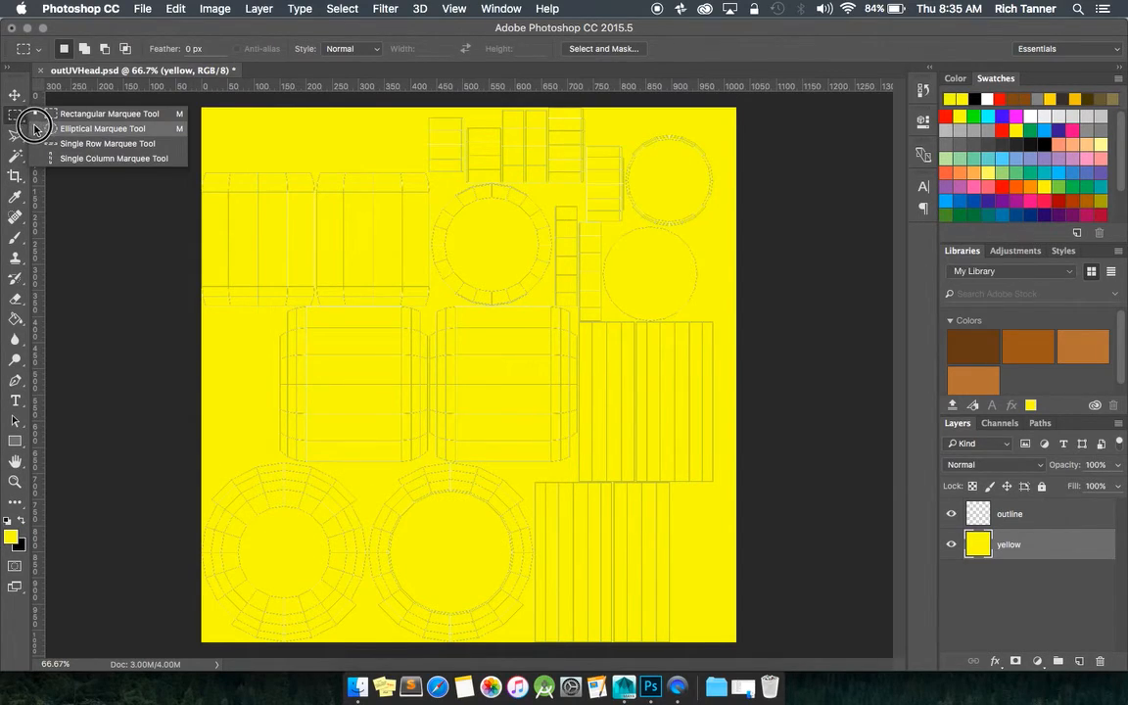
left_click(49, 130)
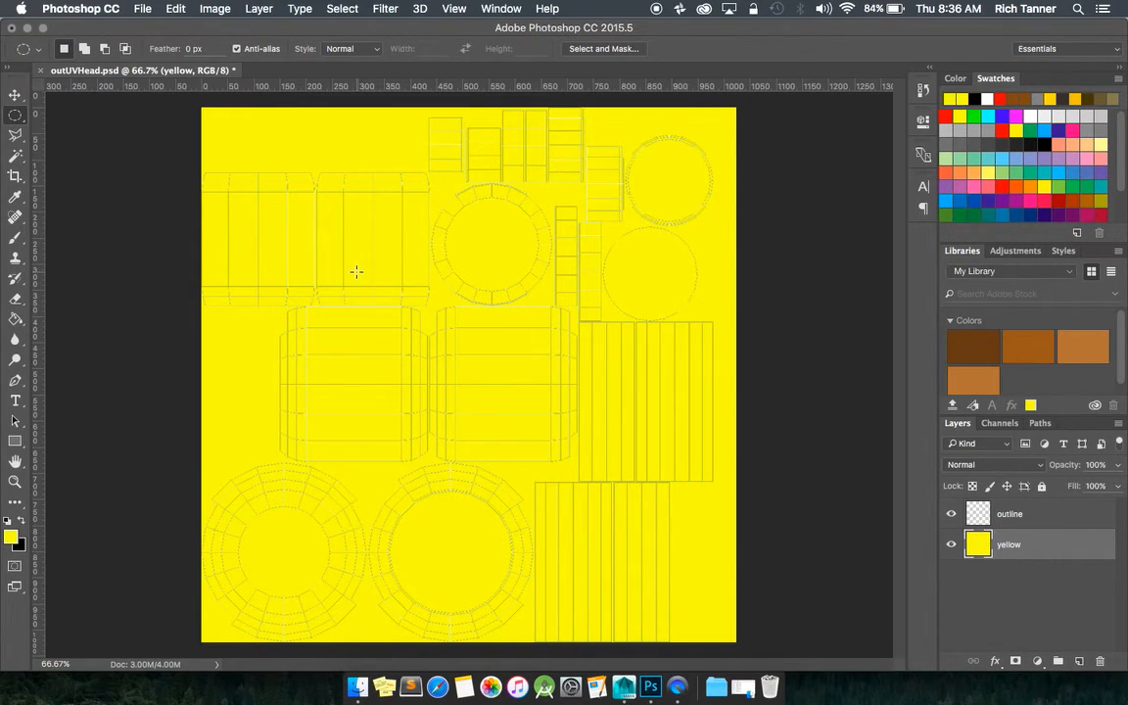
- Add a new layer above outline and name it eyes
left_click(1079, 663)
left_click_drag(1032, 545, 1032, 503)
double_click(1021, 513)
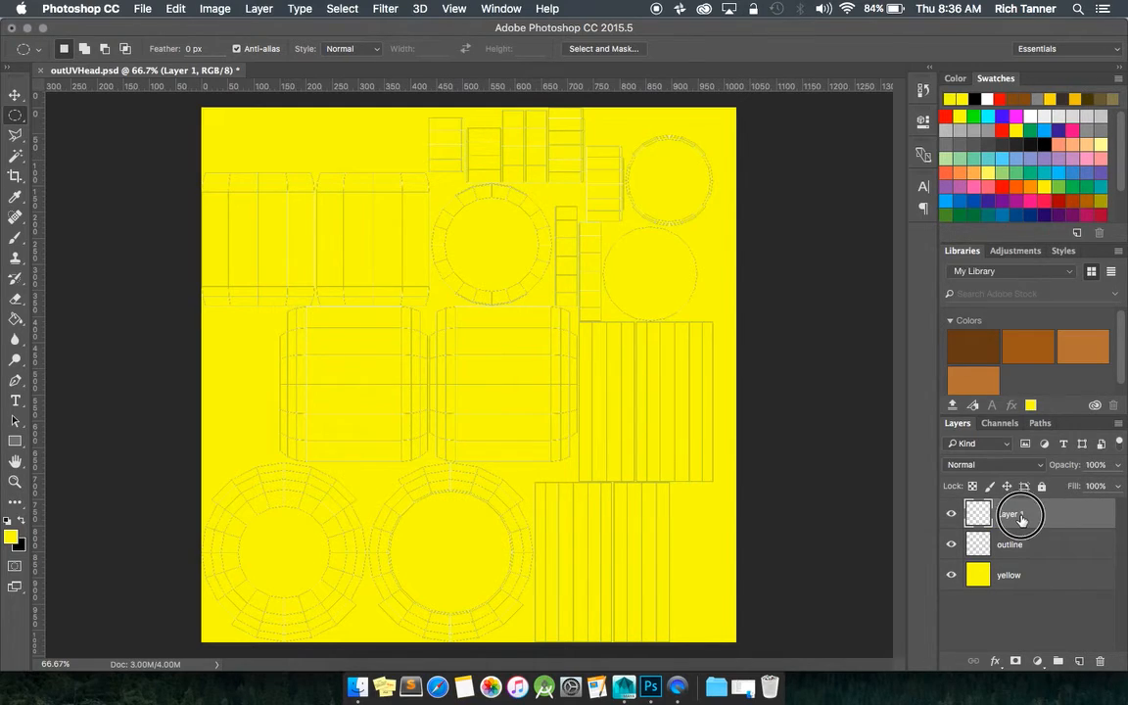
type("eyes")
key("Return")
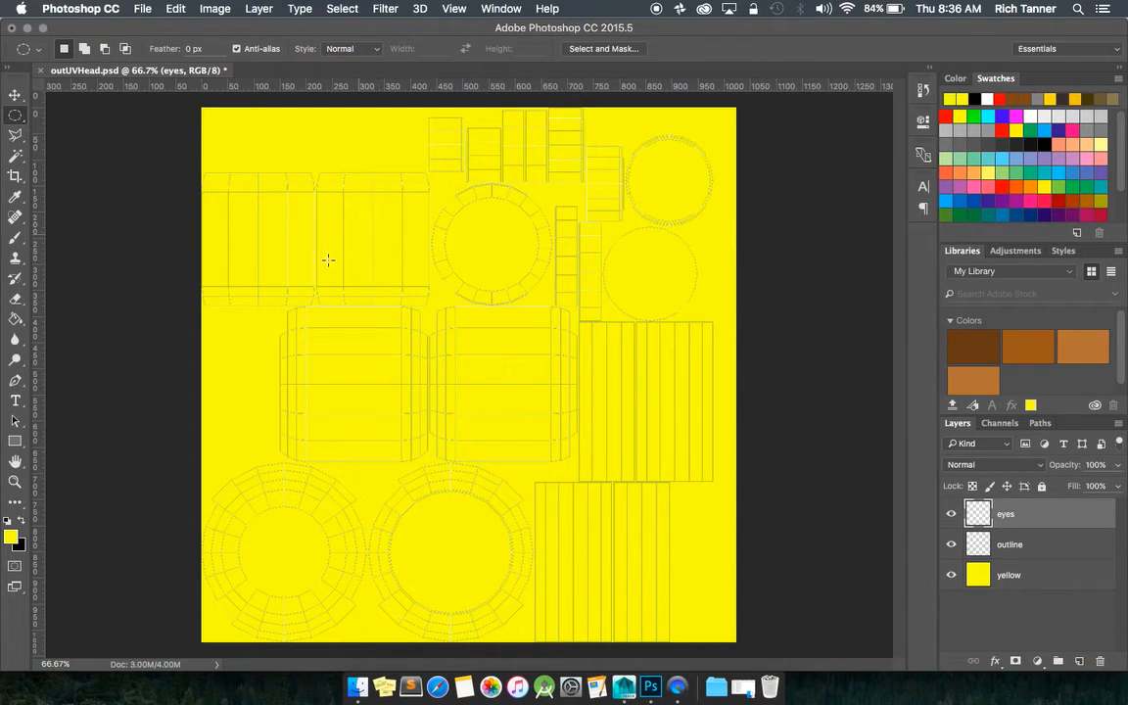
- Select a circle about 40 px across for an eye, near the top of the second upper-left head shell, viewed at 150%
type("150")
key("Return")
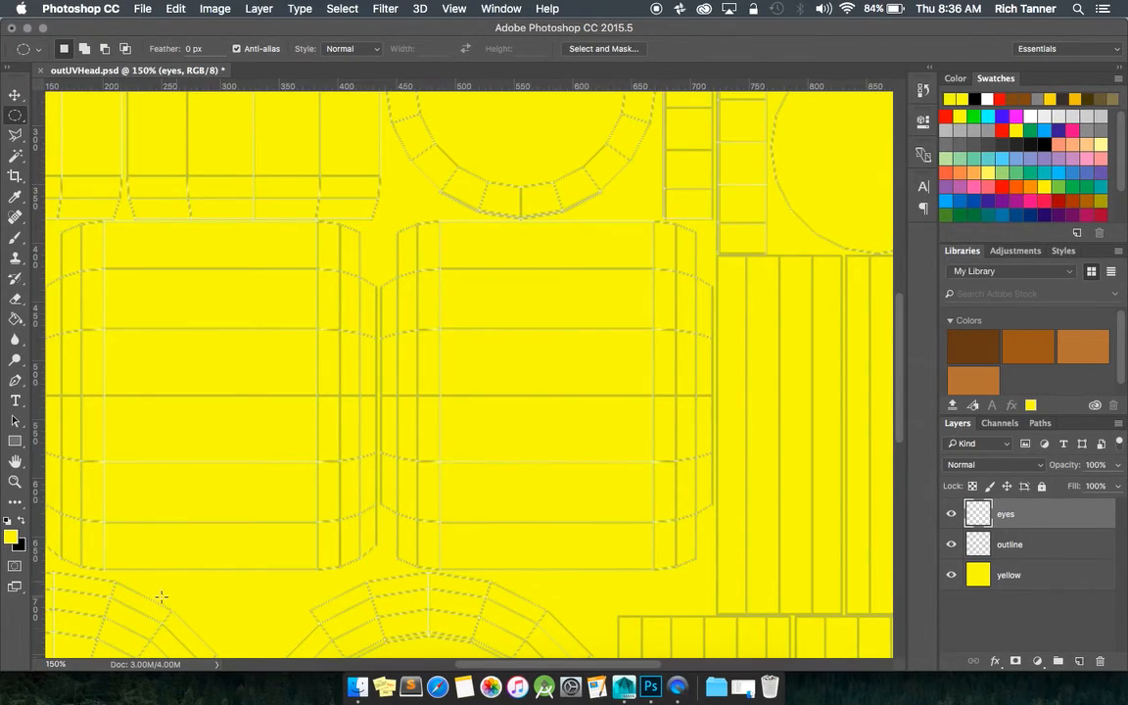
left_click_drag(901, 401, 899, 323)
left_click_drag(635, 662, 581, 654)
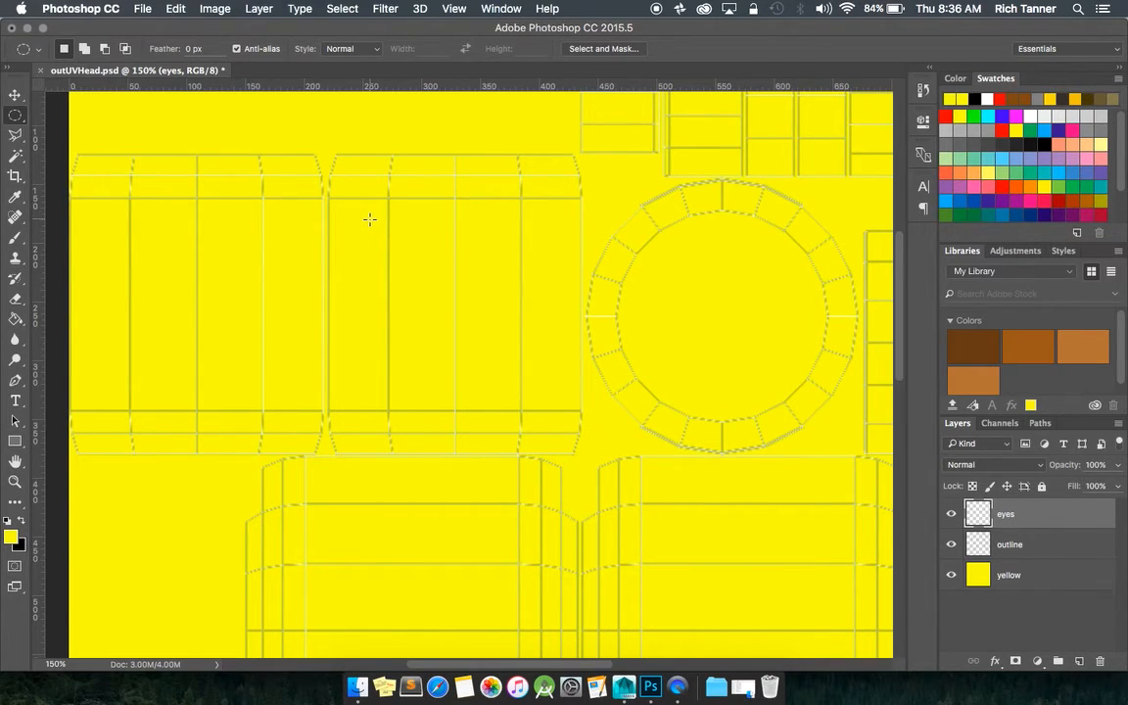
left_click_drag(388, 240, 417, 282)
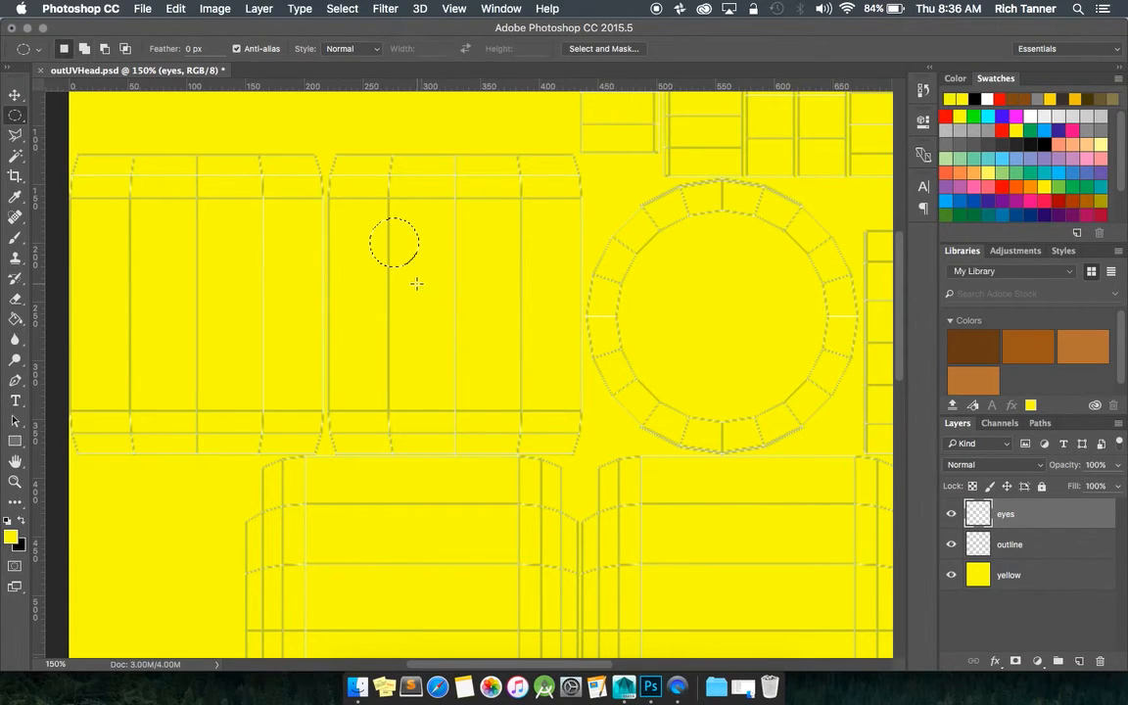
- Try to move the circular eye selection with the Move tool
left_click(15, 95)
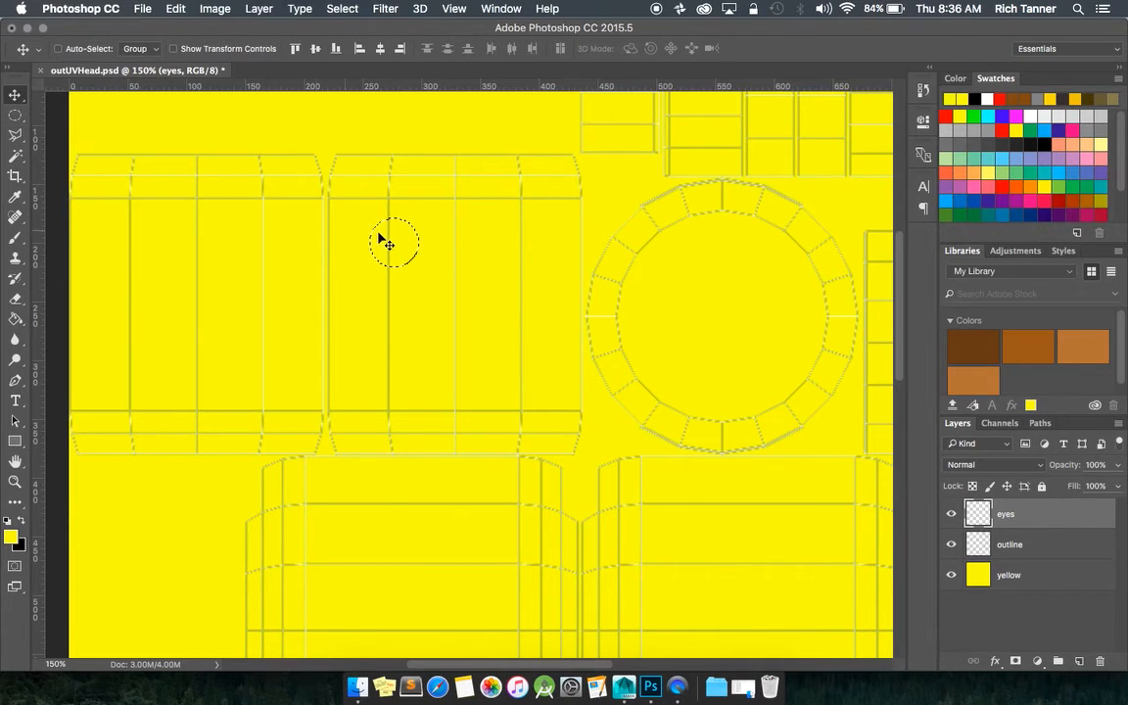
left_click(413, 252)
left_click(681, 250)
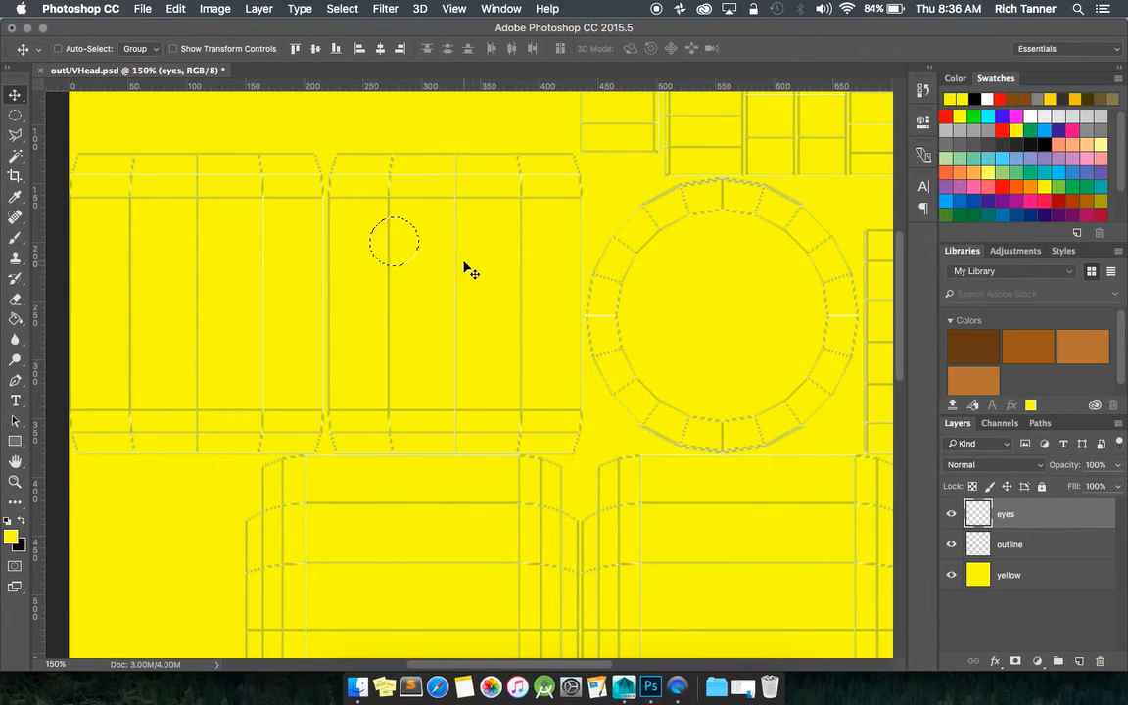
- Fill the circular eye selection on the eyes layer with black as foreground colour, in Normal mode at 100% opacity
key("x")
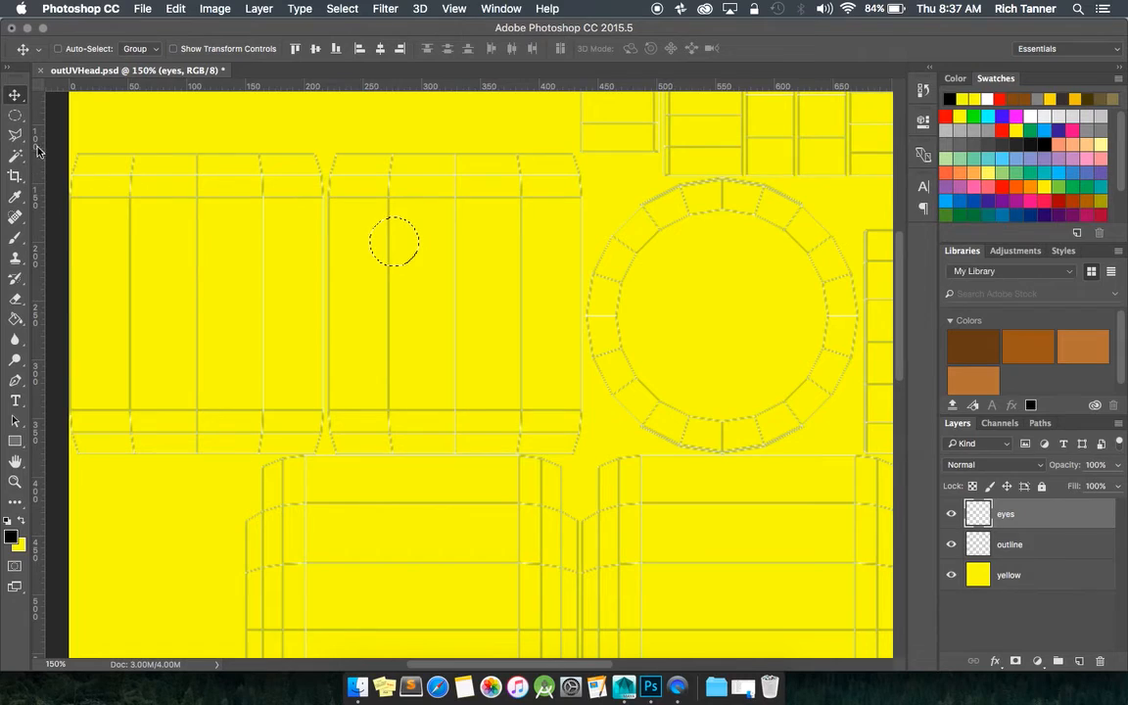
left_click(16, 119)
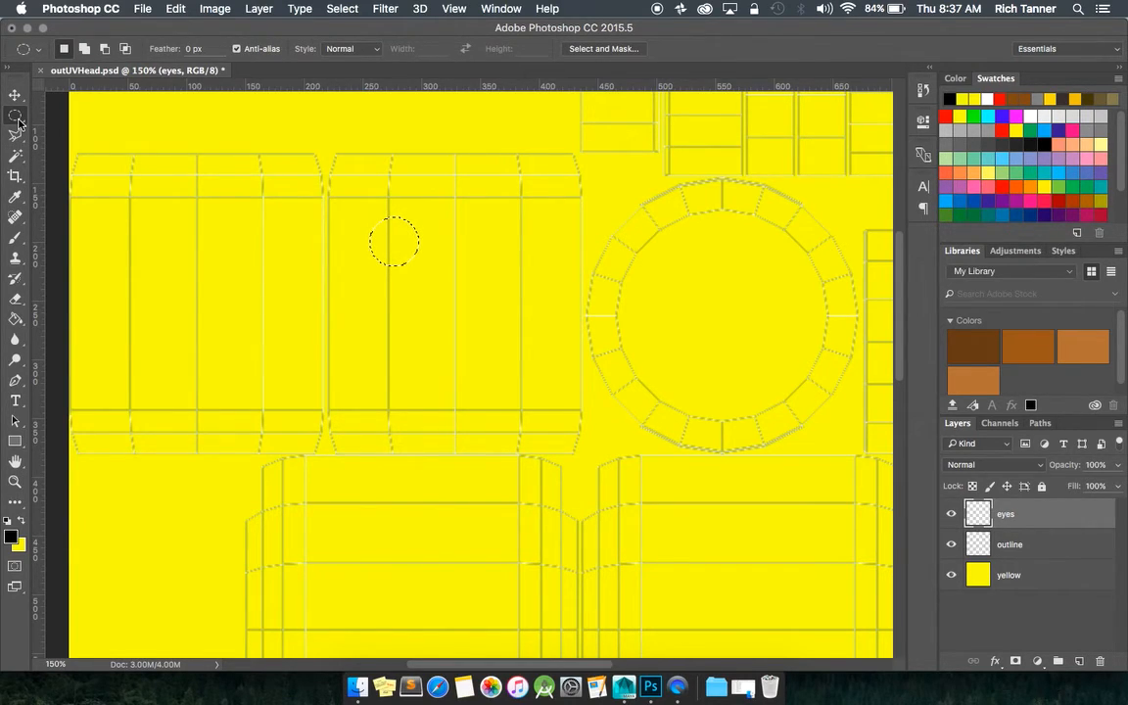
right_click(396, 239)
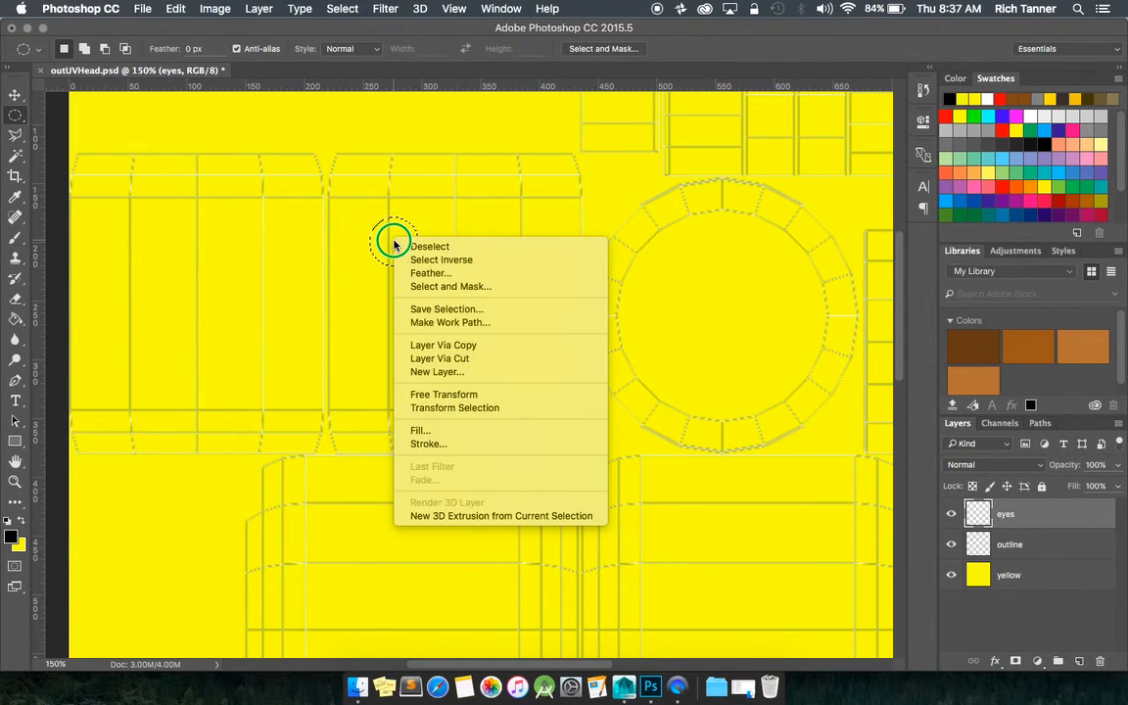
left_click(435, 433)
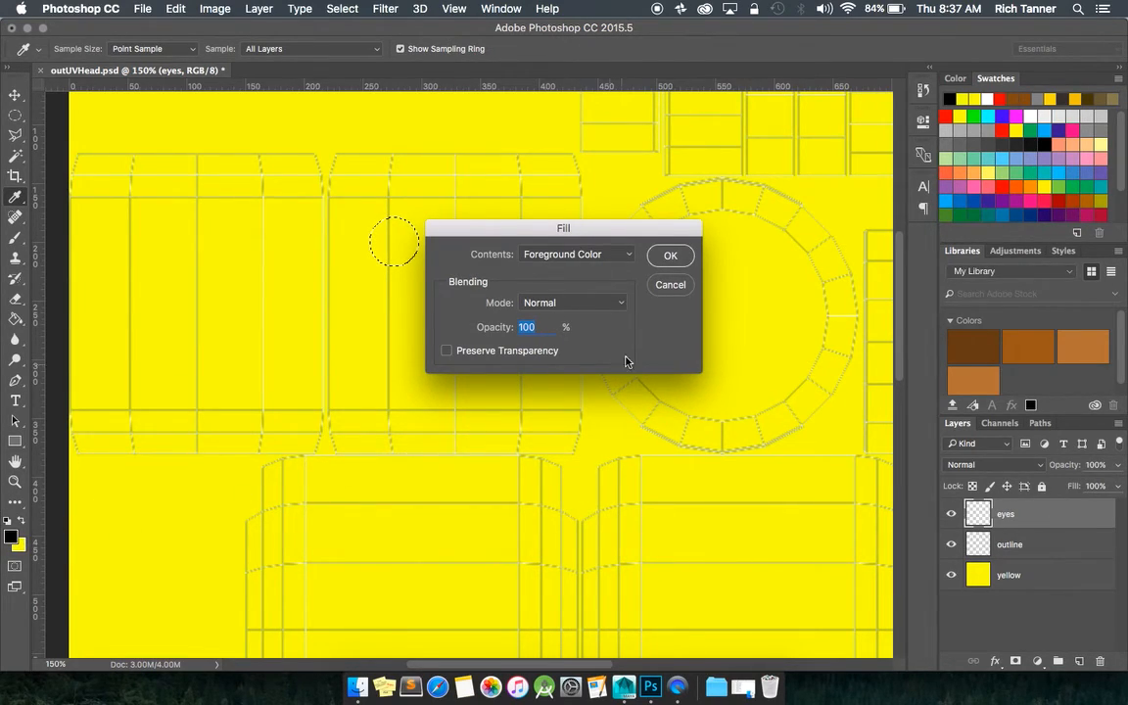
left_click(668, 253)
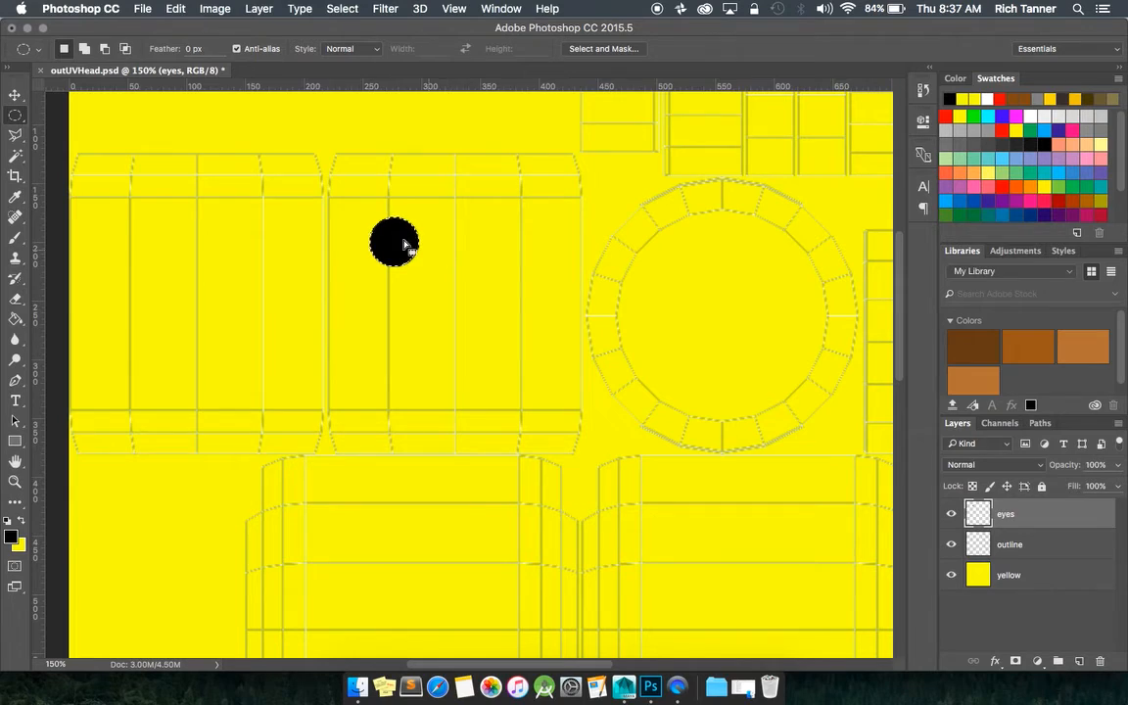
- Clear the selection, move the black eye slightly lower, and place a copy about 109 px to its right at the same height
key("v")
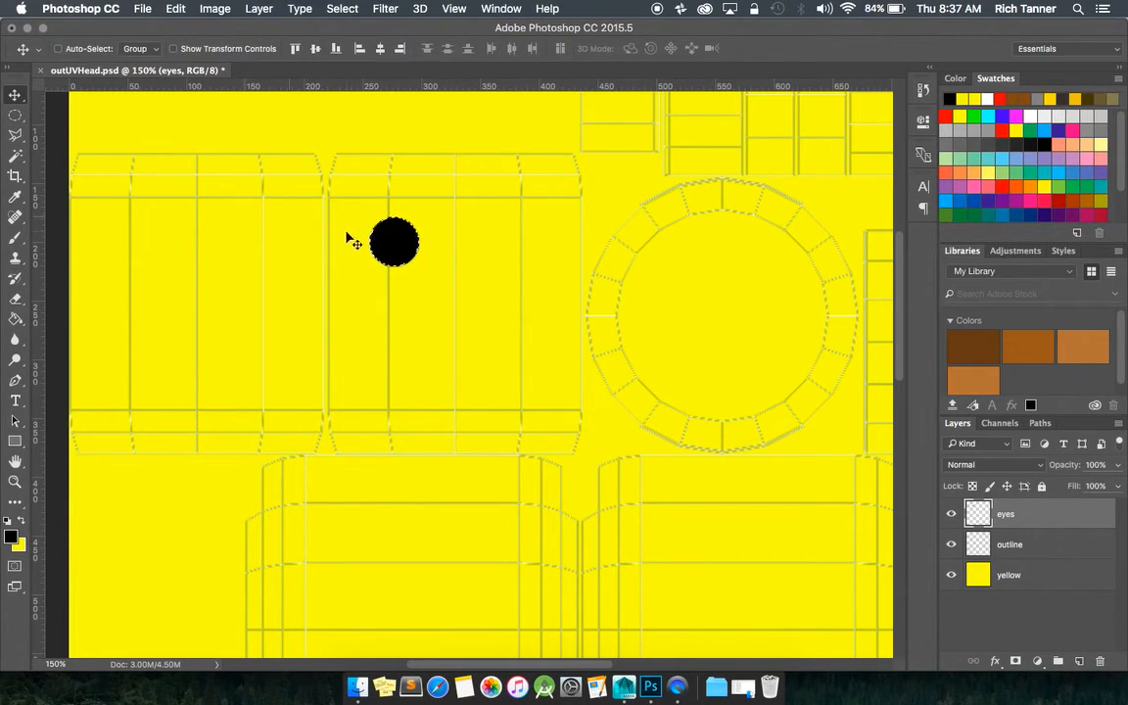
key("super+d")
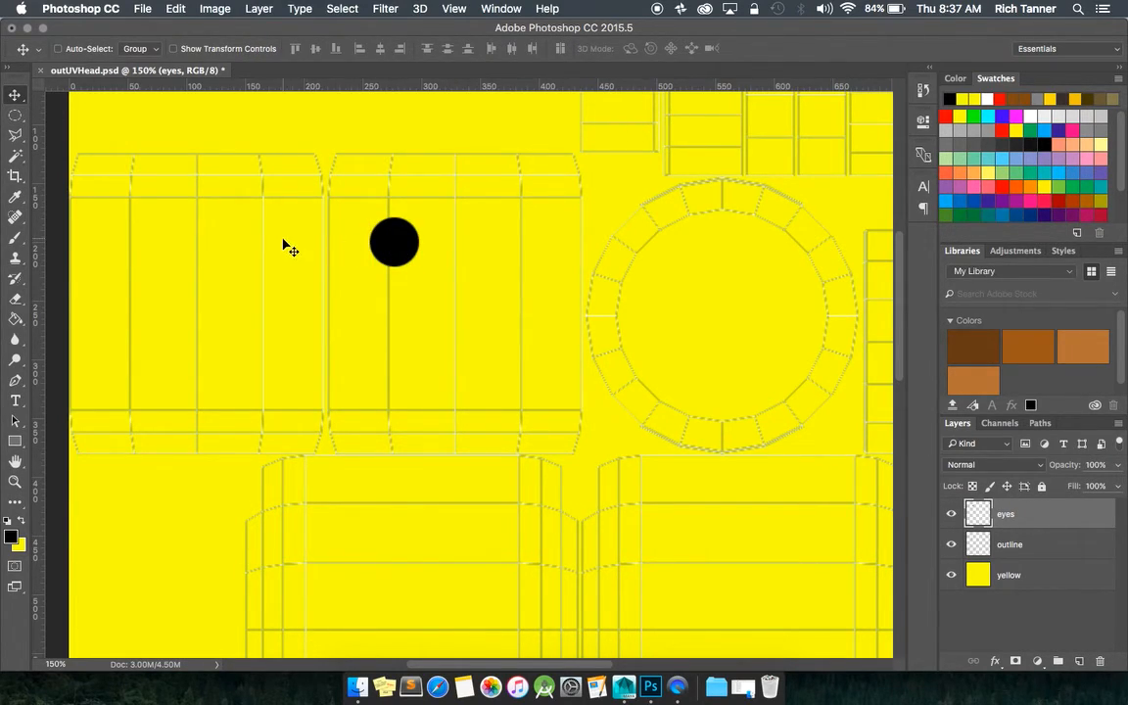
left_click_drag(389, 240, 541, 277)
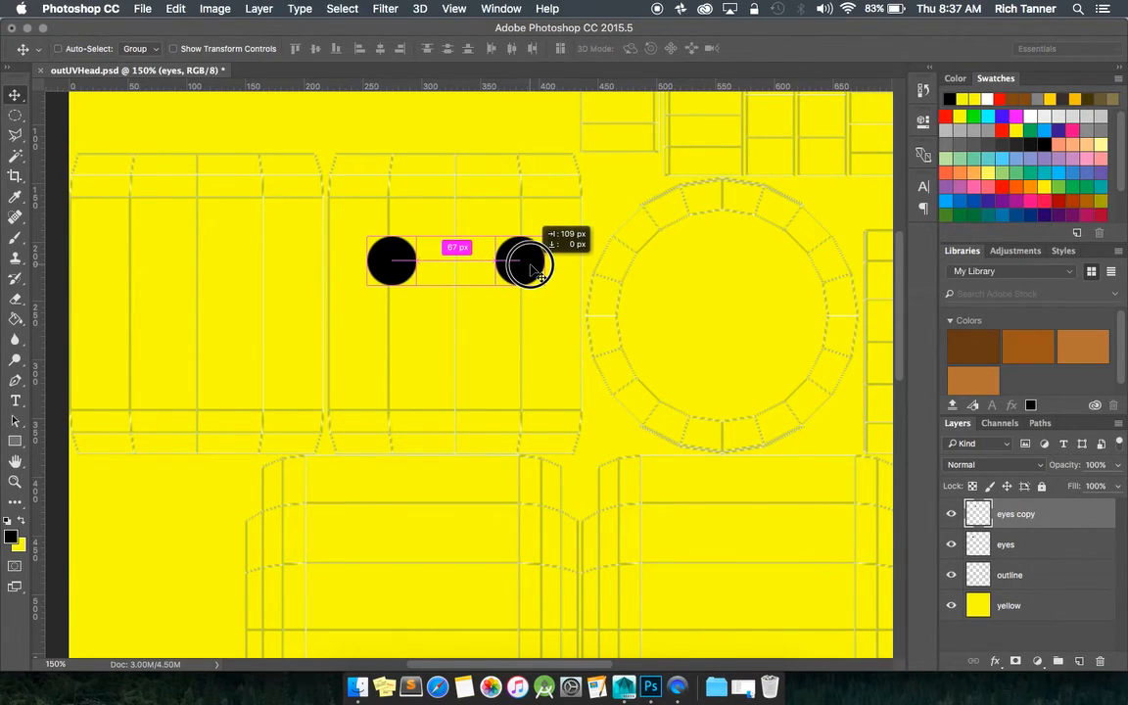
left_click_drag(542, 277, 540, 277, "alt")
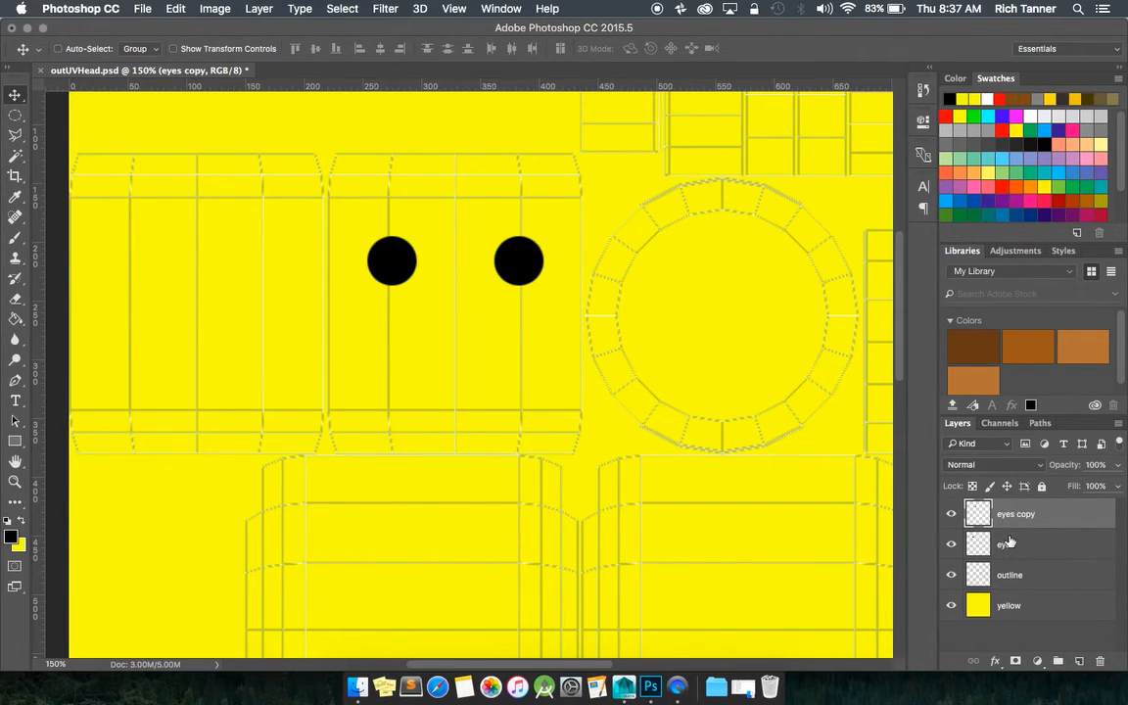
- Toggle the visibility of the eyes copy and eyes layers to check which eye each one holds
left_click(950, 516)
left_click(949, 515)
left_click(949, 545)
left_click(950, 545)
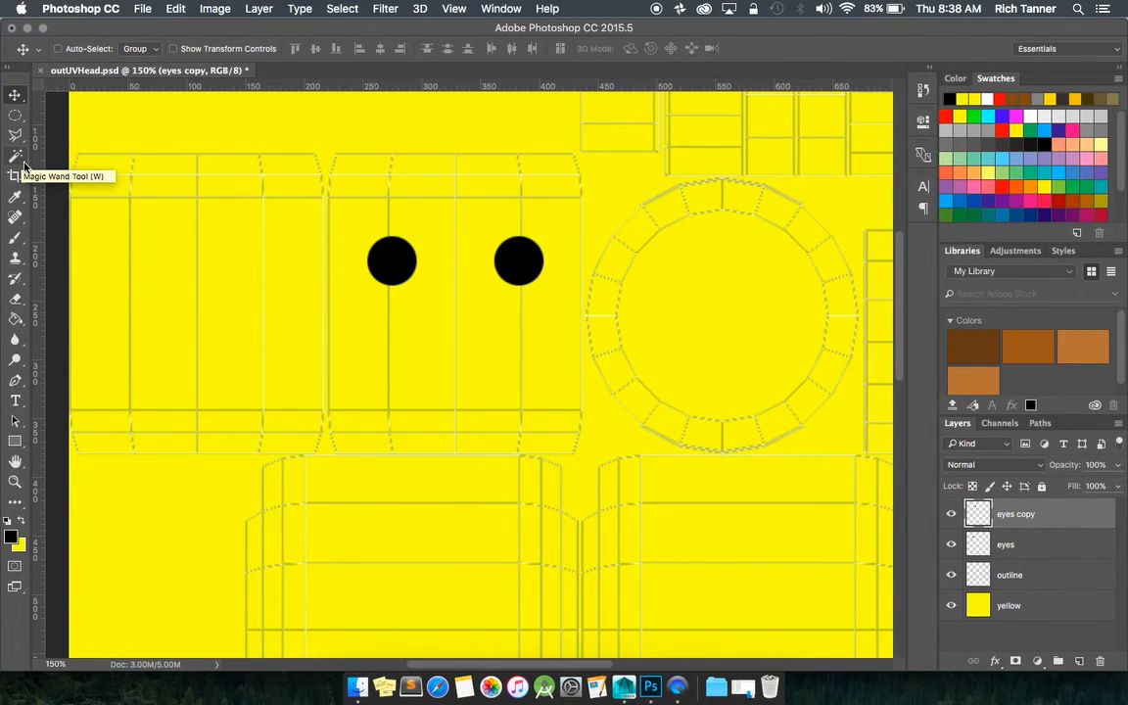
left_click(16, 238)
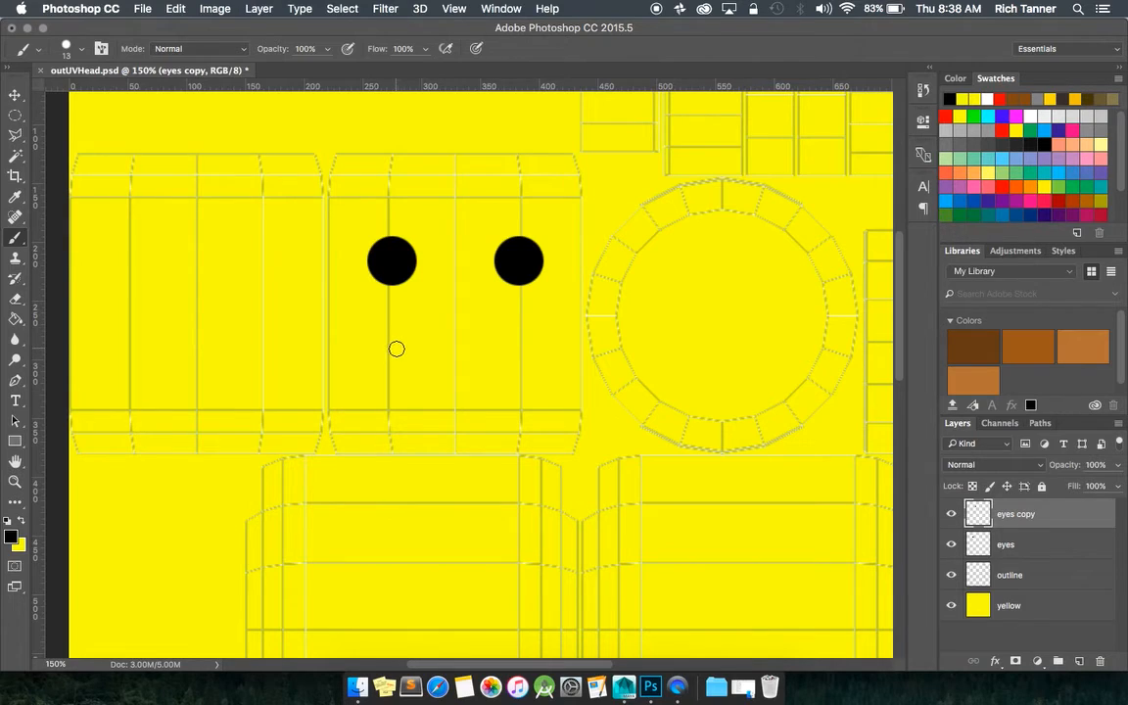
mouse_move(388, 339)
left_mouse_down()
mouse_move(409, 355)
mouse_move(469, 362)
mouse_move(533, 329)
left_mouse_up()
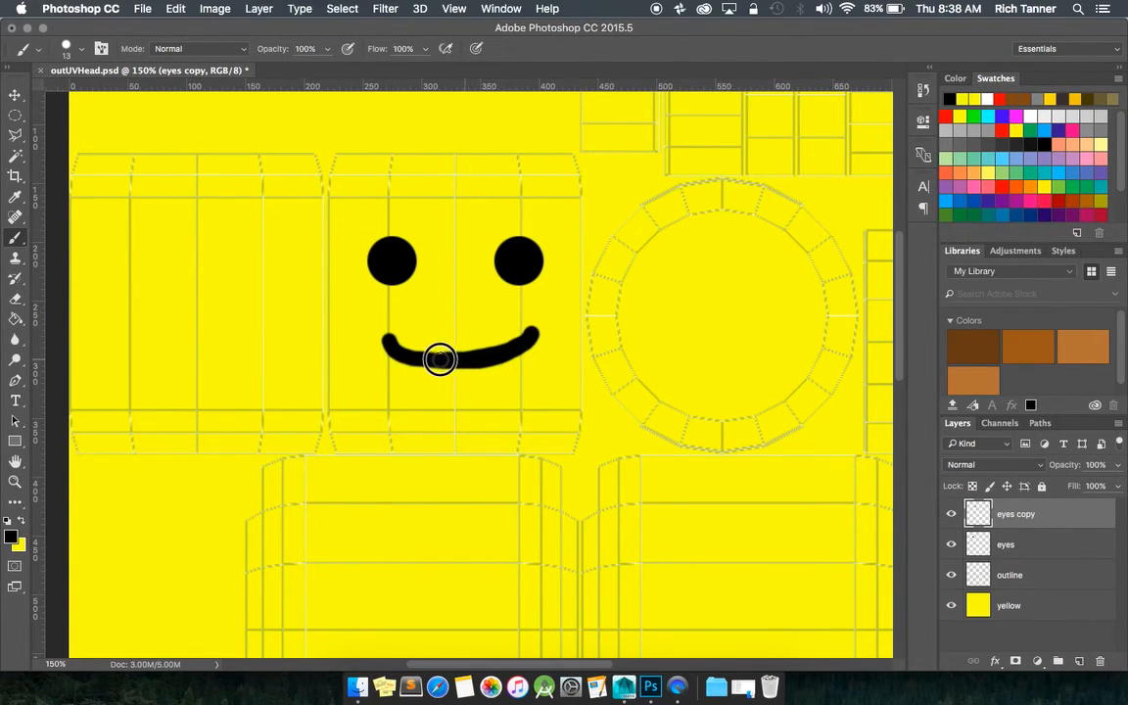
key("super+z")
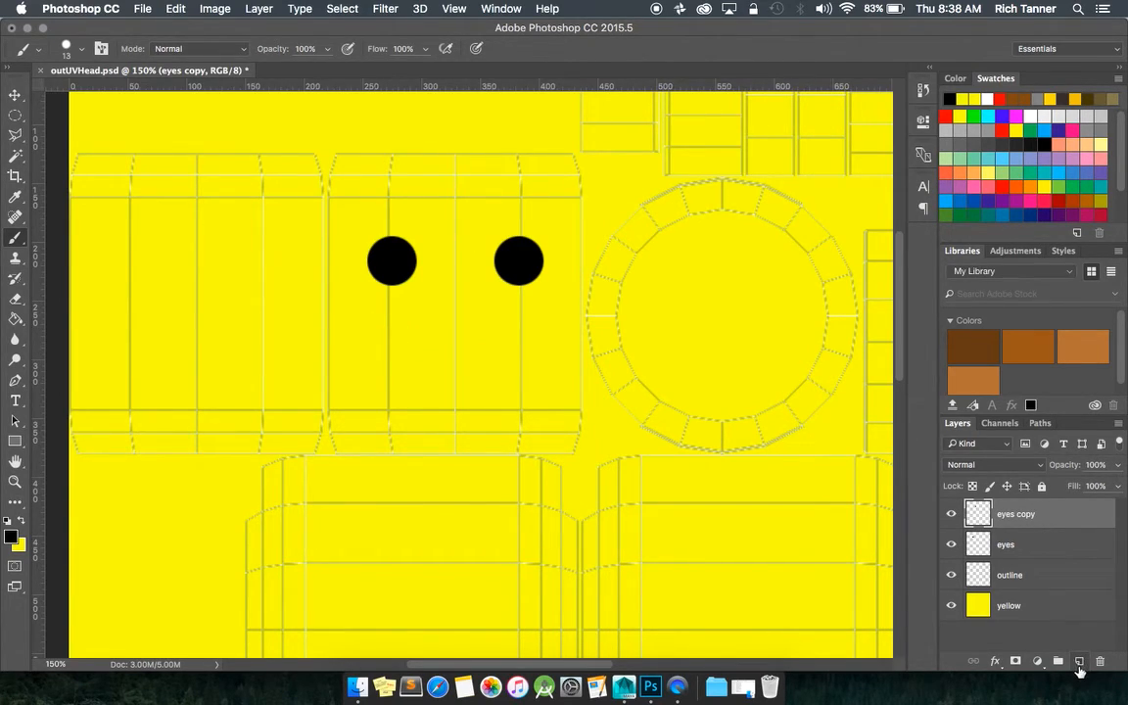
- Add a new layer above eyes copy and name it mouth
left_click(1078, 662)
double_click(1009, 513)
type("mouth")
key("Return")
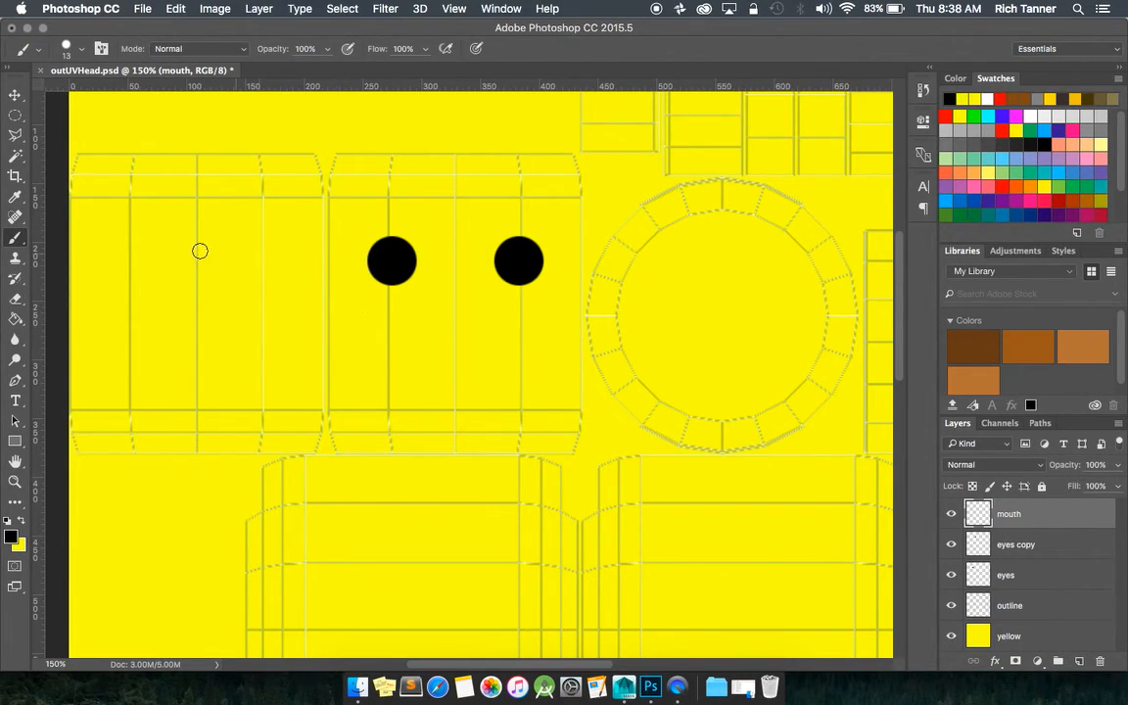
- Paint a black curved smile about 150 px wide below the eyes on the mouth layer, using the 13 px brush
left_click(25, 143)
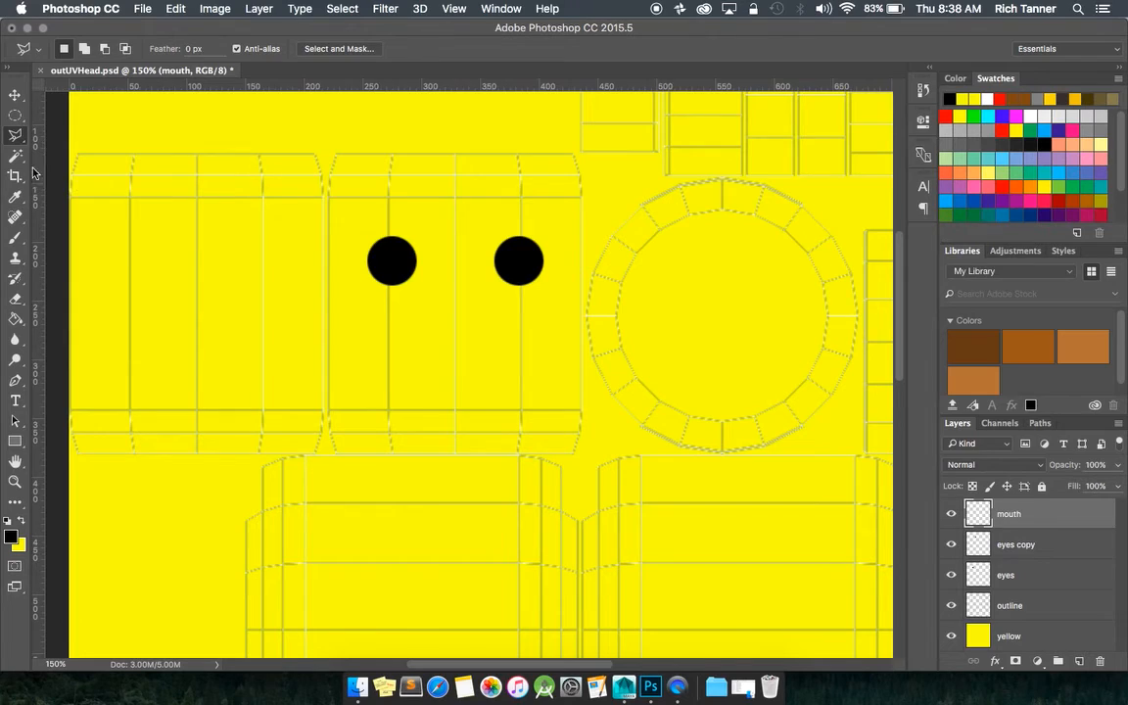
left_click(16, 235)
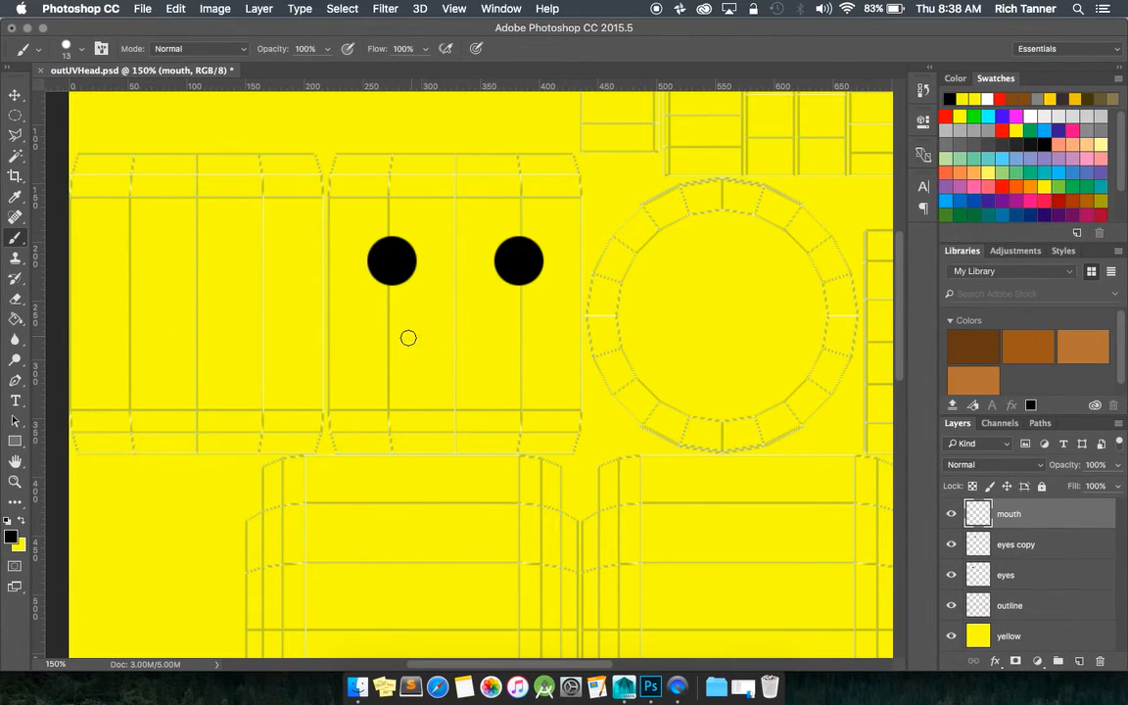
mouse_move(377, 339)
left_mouse_down()
mouse_move(398, 355)
mouse_move(460, 365)
mouse_move(539, 338)
mouse_move(486, 362)
mouse_move(420, 365)
mouse_move(383, 345)
mouse_move(410, 365)
mouse_move(466, 370)
mouse_move(508, 363)
mouse_move(537, 338)
left_mouse_up()
right_click(524, 358)
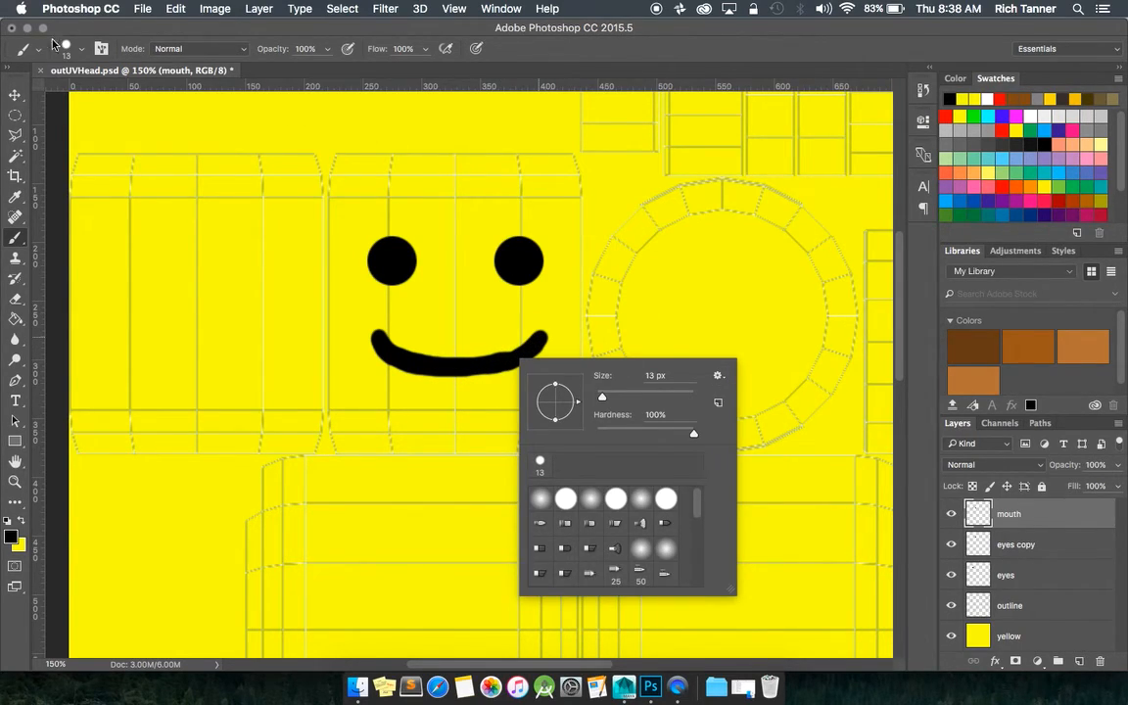
left_click(15, 94)
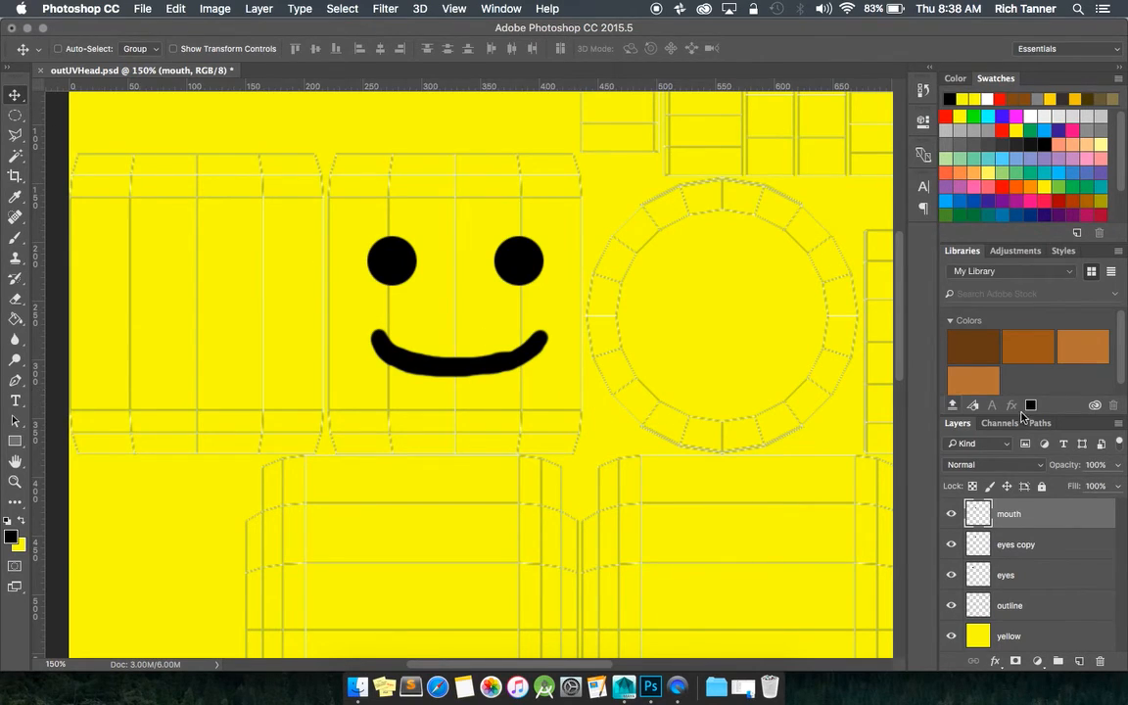
- Hide the outline layer so only the yellow base and the face are shown
left_click_drag(898, 351, 899, 360)
mouse_move(593, 665)
left_mouse_down()
mouse_move(662, 666)
mouse_move(579, 663)
left_mouse_up()
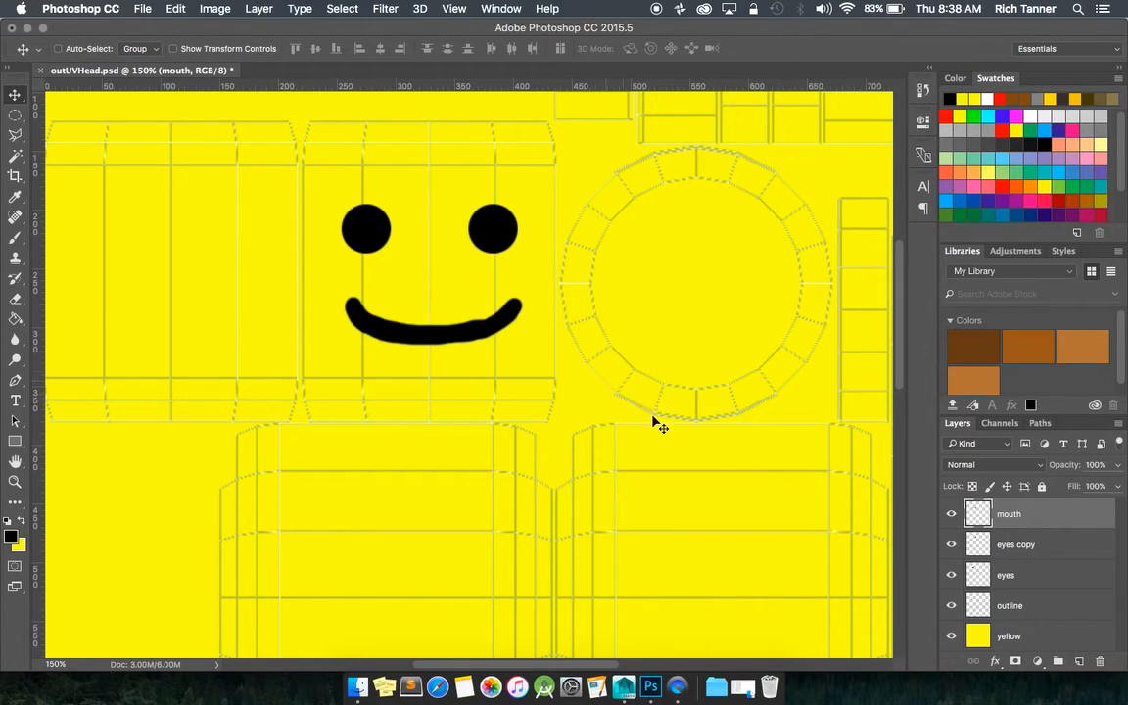
left_click(949, 606)
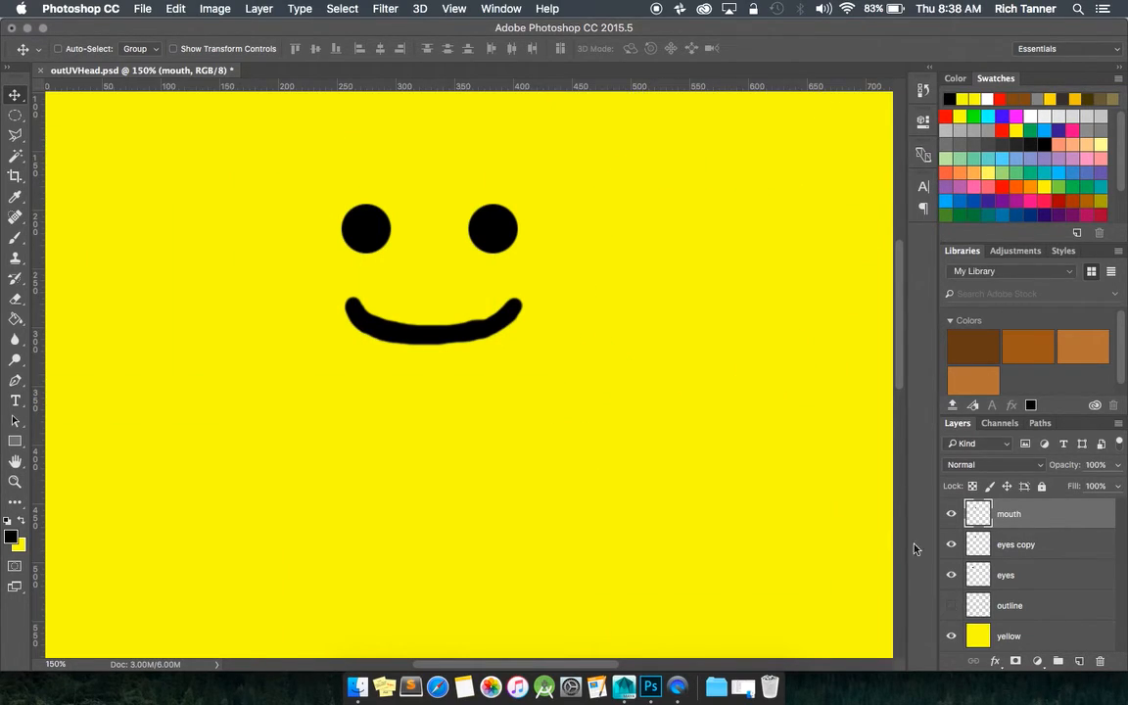
mouse_move(896, 345)
left_mouse_down()
mouse_move(901, 315)
mouse_move(902, 327)
left_mouse_up()
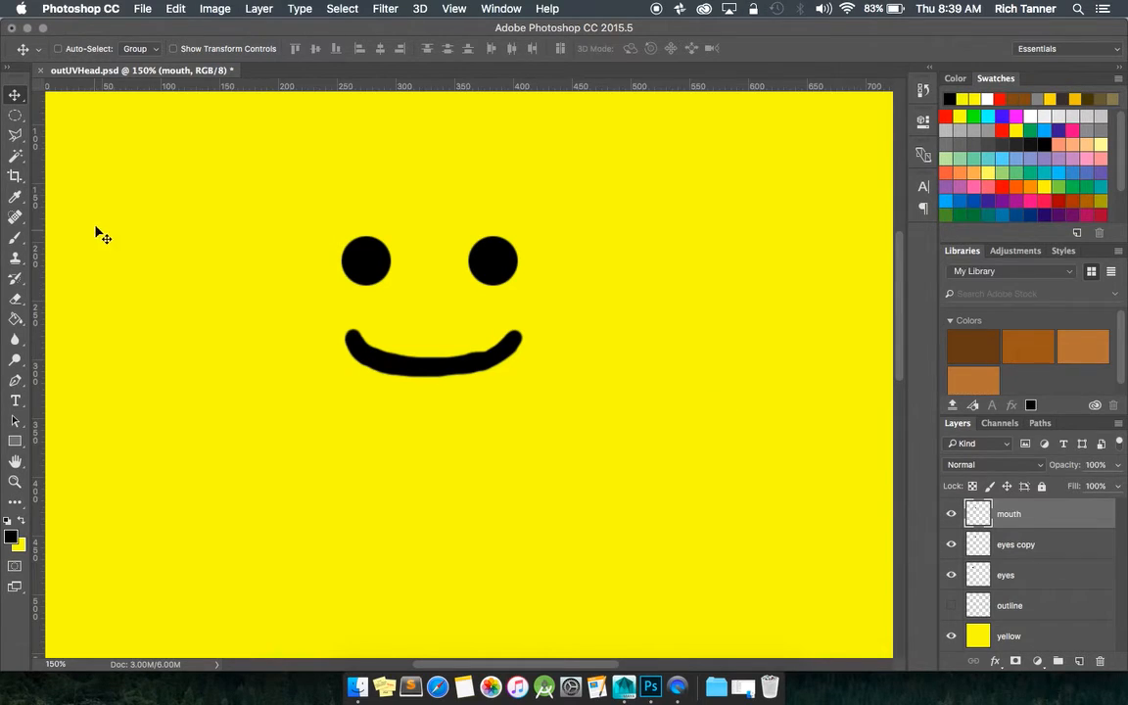
- Begin saving the texture under a new name, choosing the images folder of the LEGO_Minifig project as the destination
left_click(142, 10)
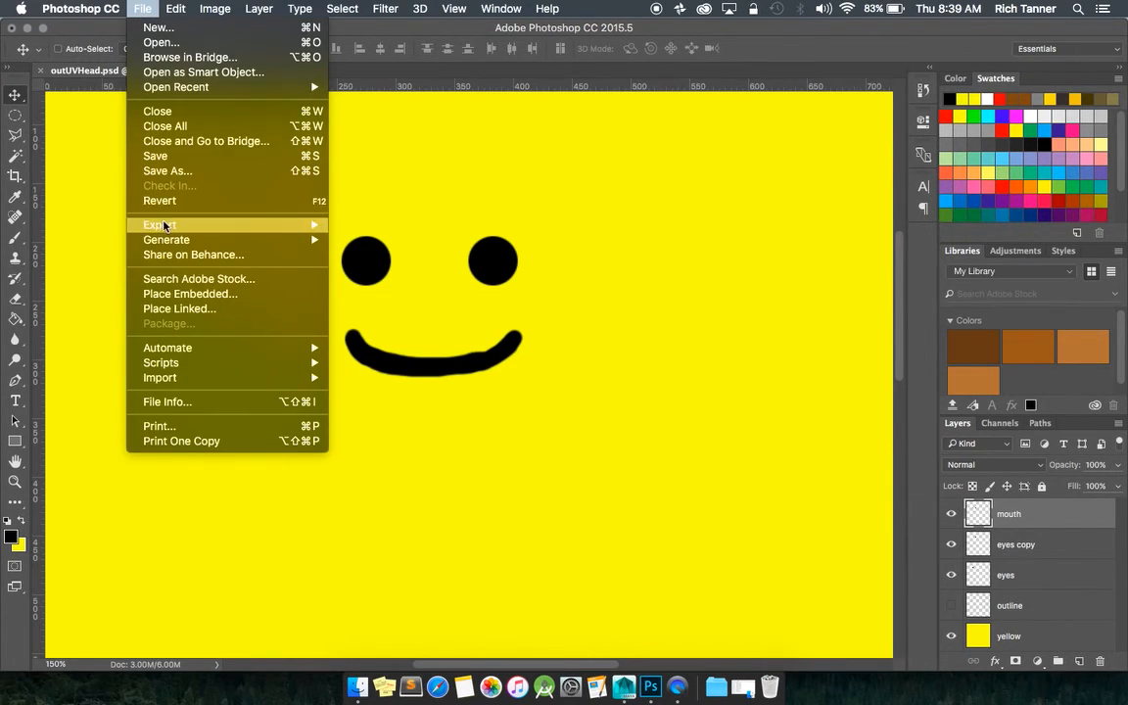
left_click(174, 171)
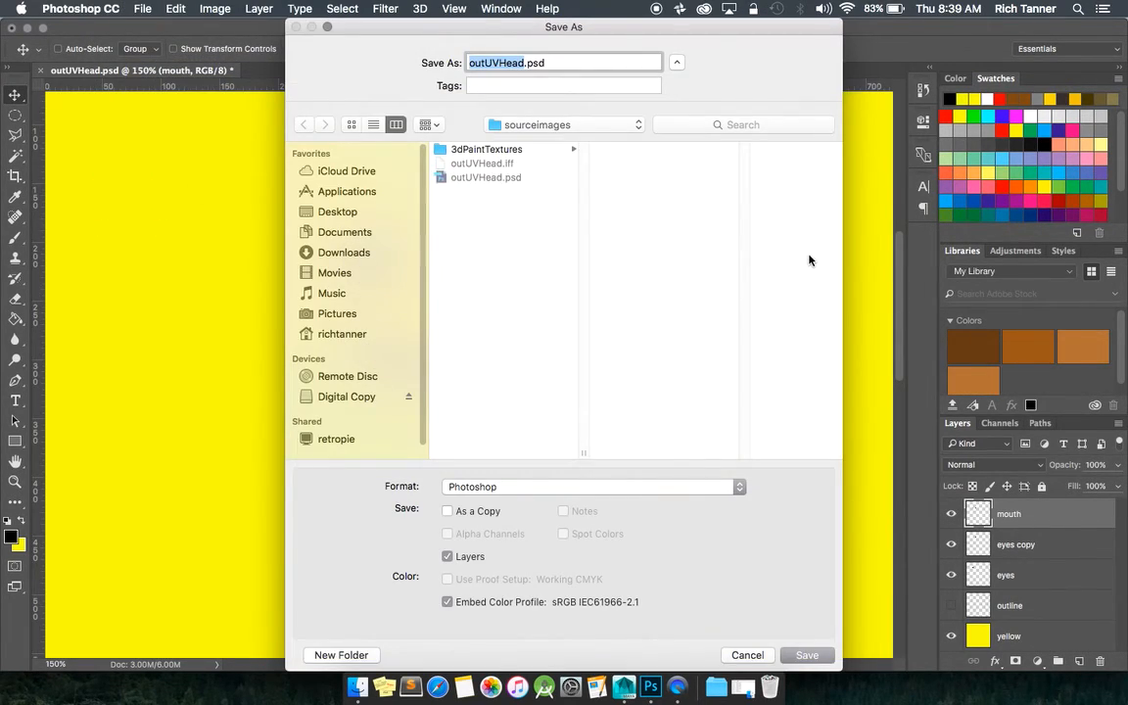
left_click(518, 129)
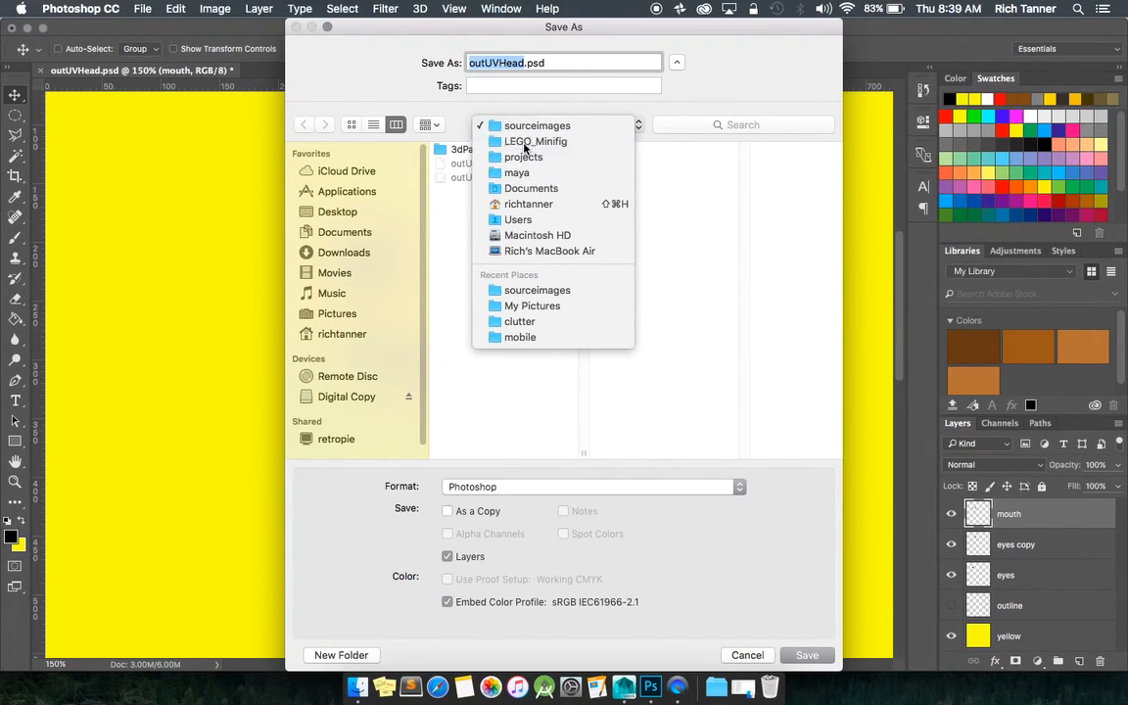
left_click(529, 141)
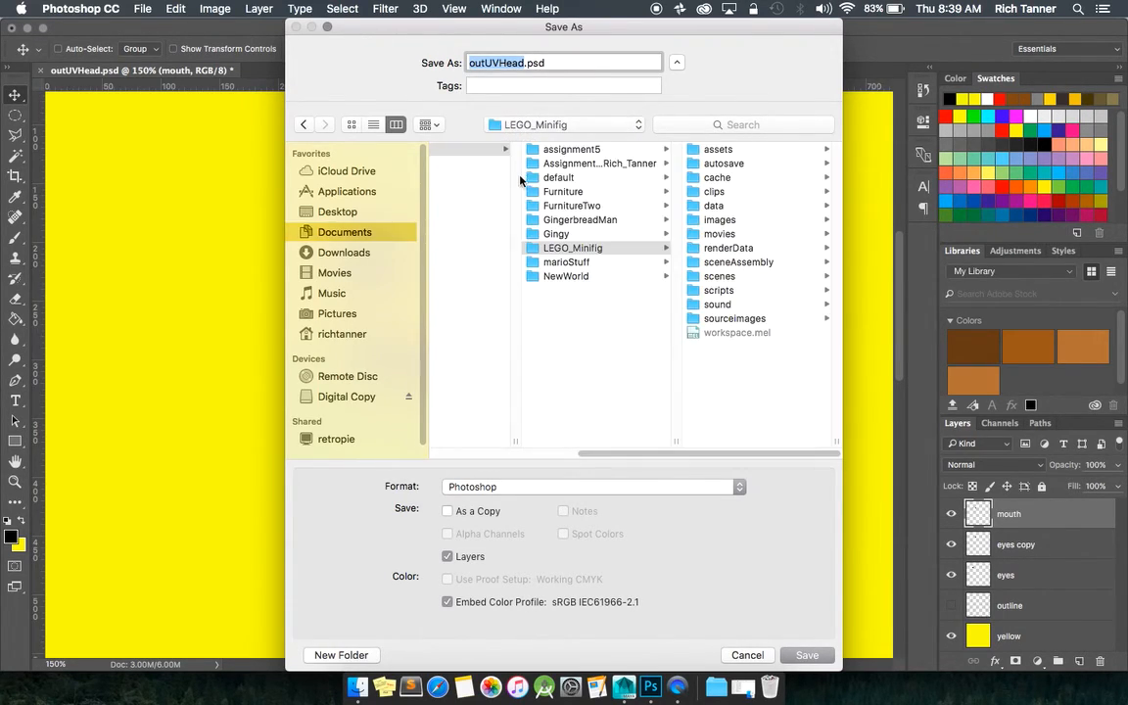
left_click(720, 220)
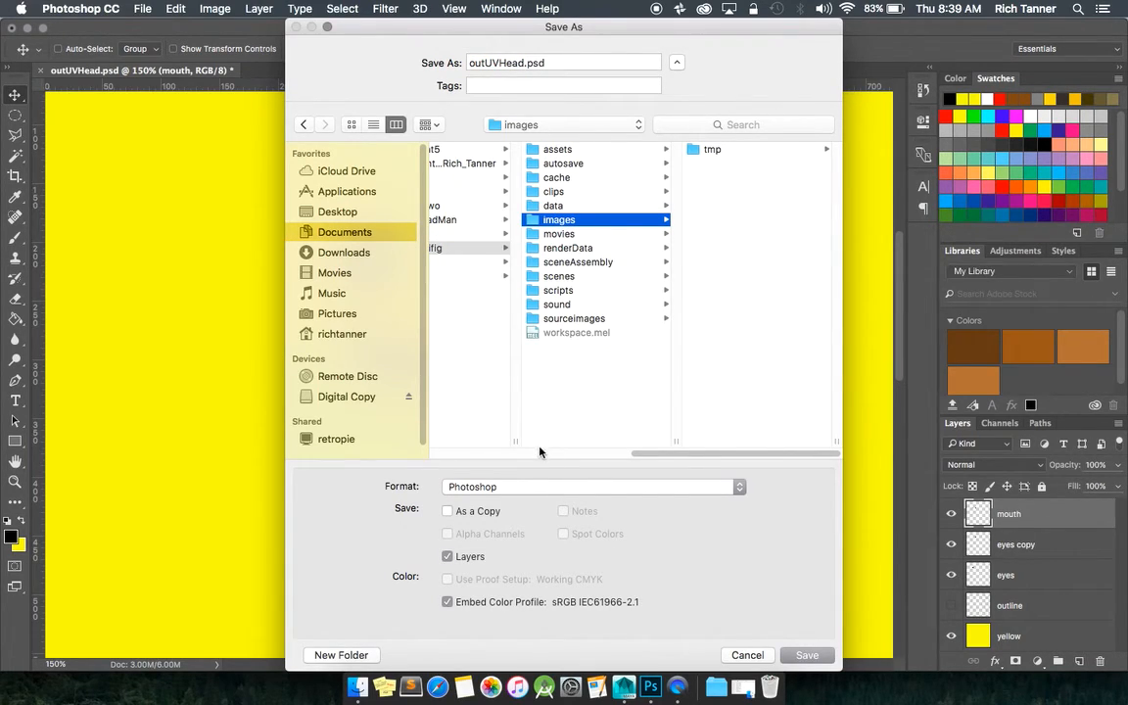
- Save the texture as a PNG copy named mLegoHead.png, with Smallest / Slow compression and no interlacing
left_click(741, 494)
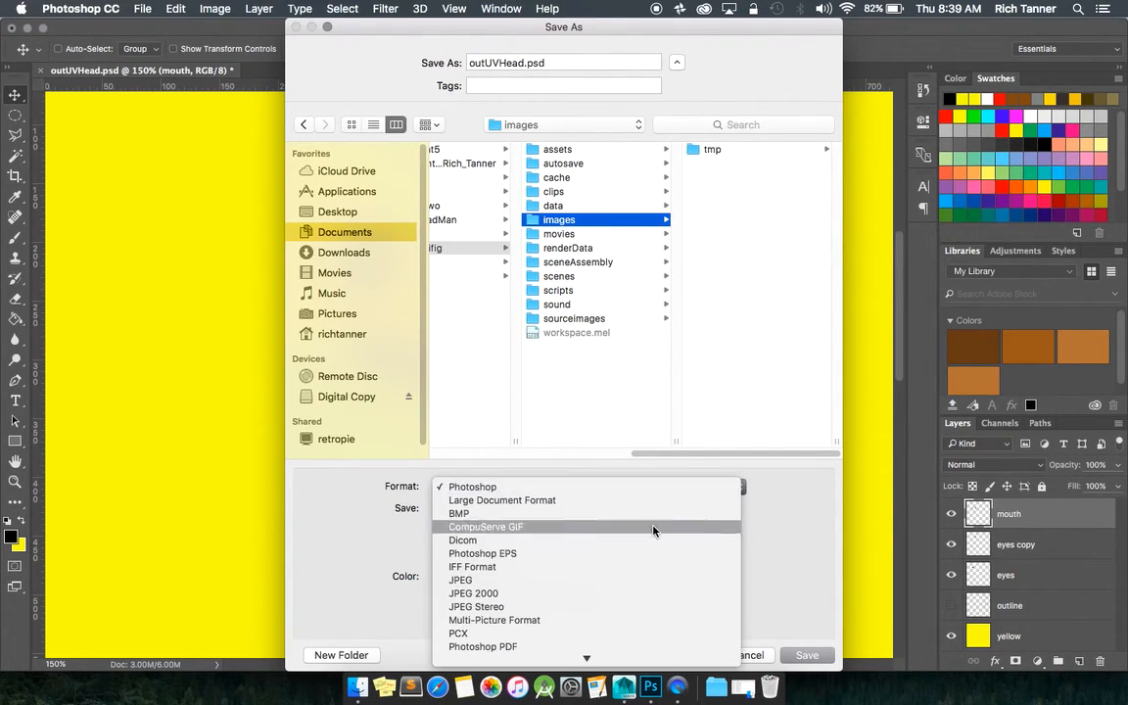
scroll(559, 569, "down", 3)
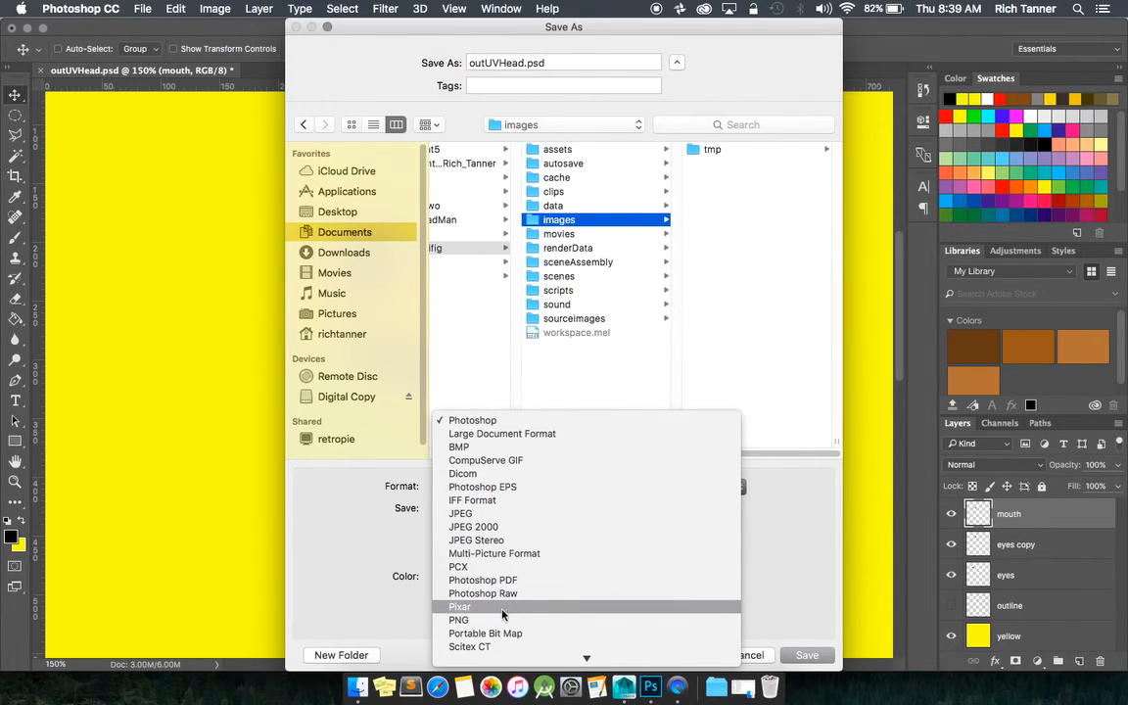
left_click(470, 619)
left_click(500, 63)
double_click(500, 62)
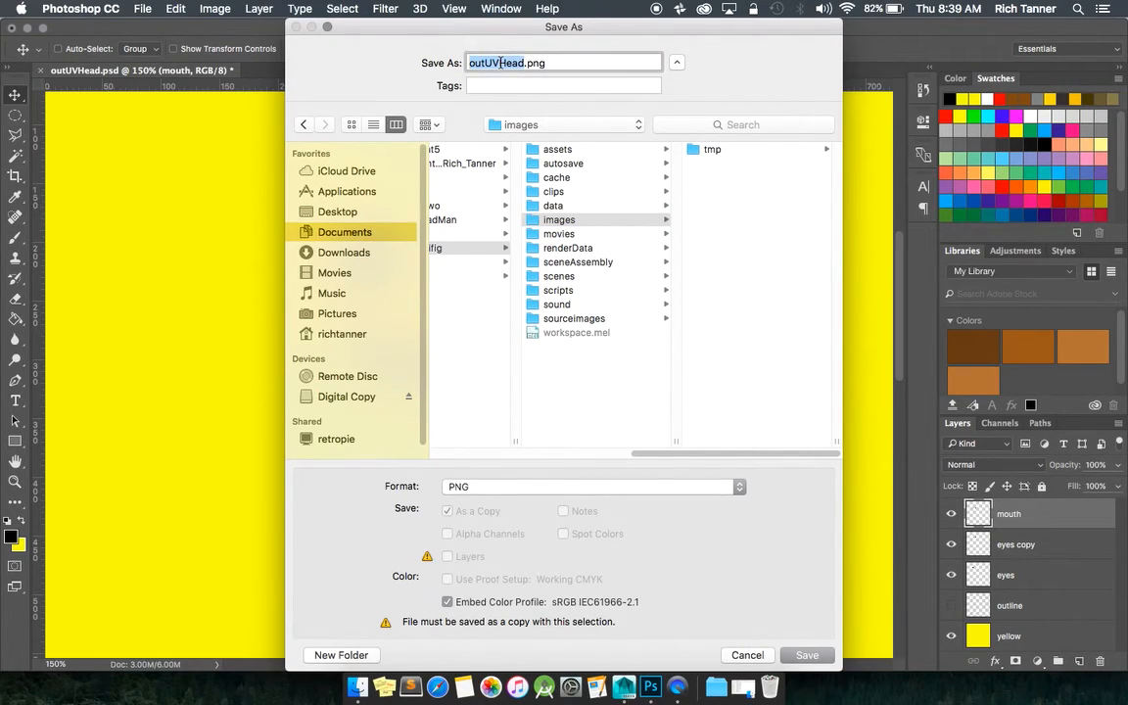
type("mLegoH")
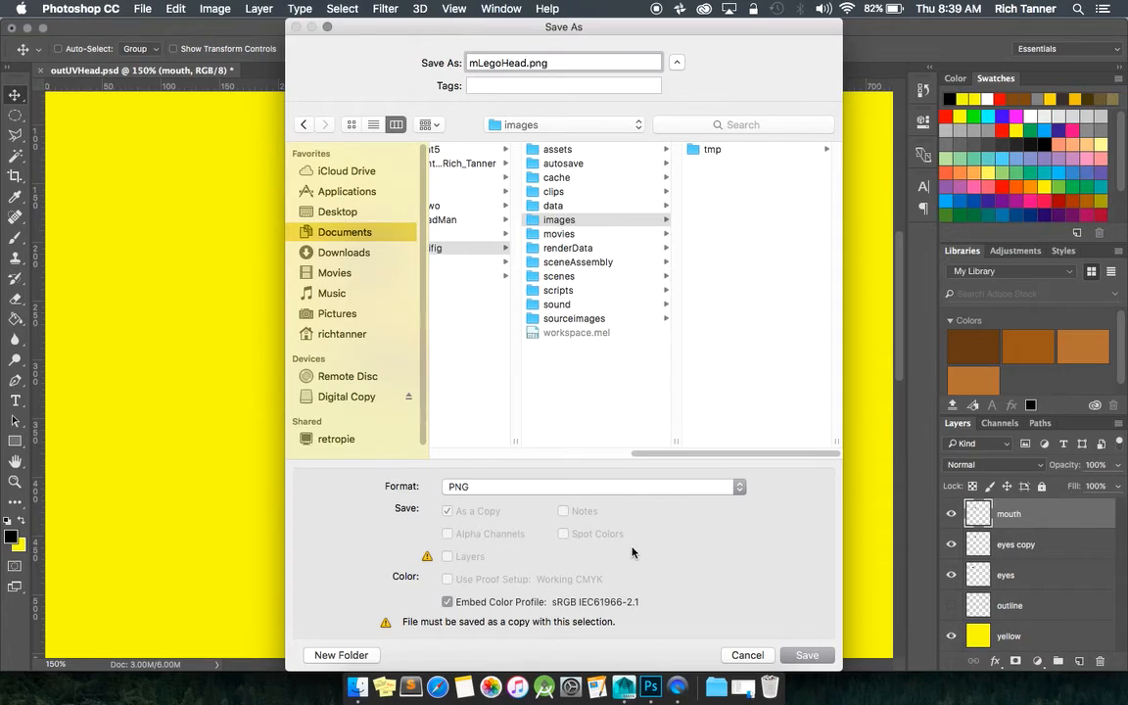
left_click(807, 654)
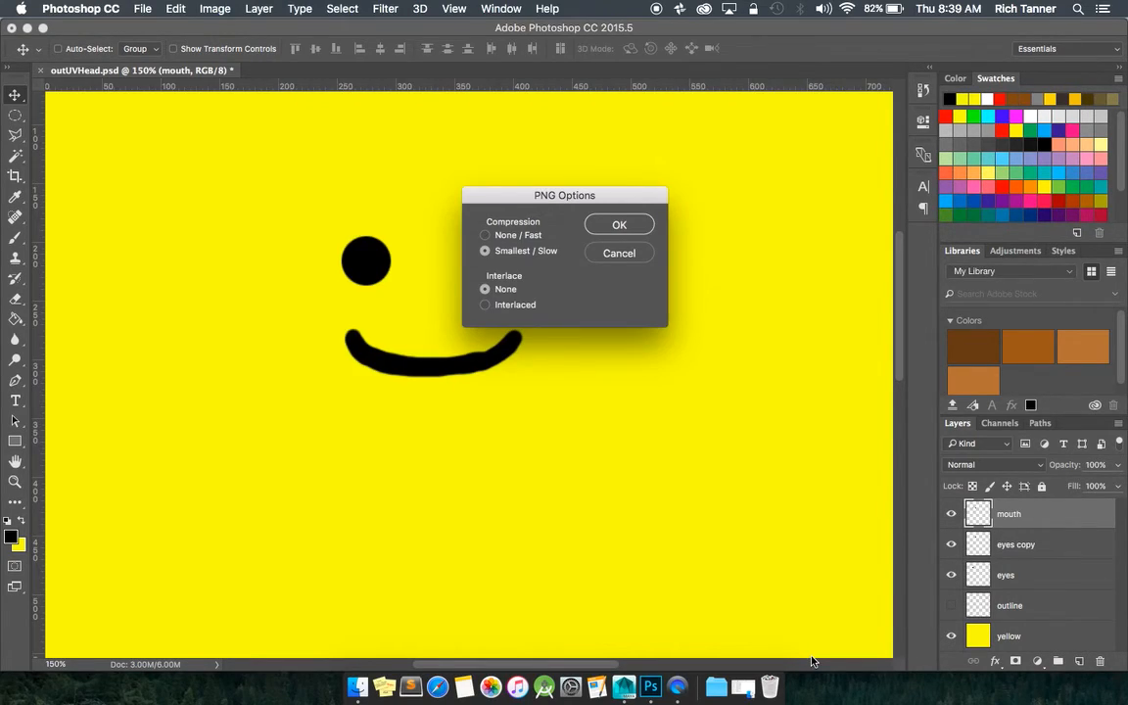
left_click(641, 226)
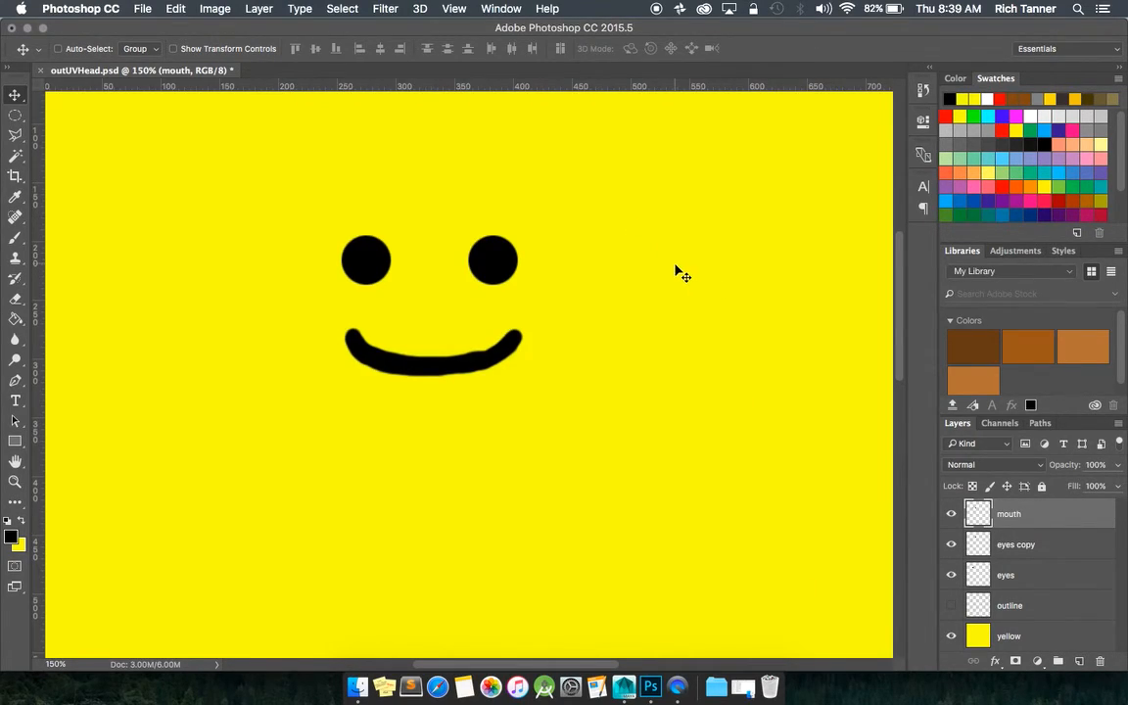
- Select the mouth, eyes copy and eyes layers together, and save the layered outUVHead.psd document
left_click(1036, 542, "shift")
left_click(1035, 572, "shift")
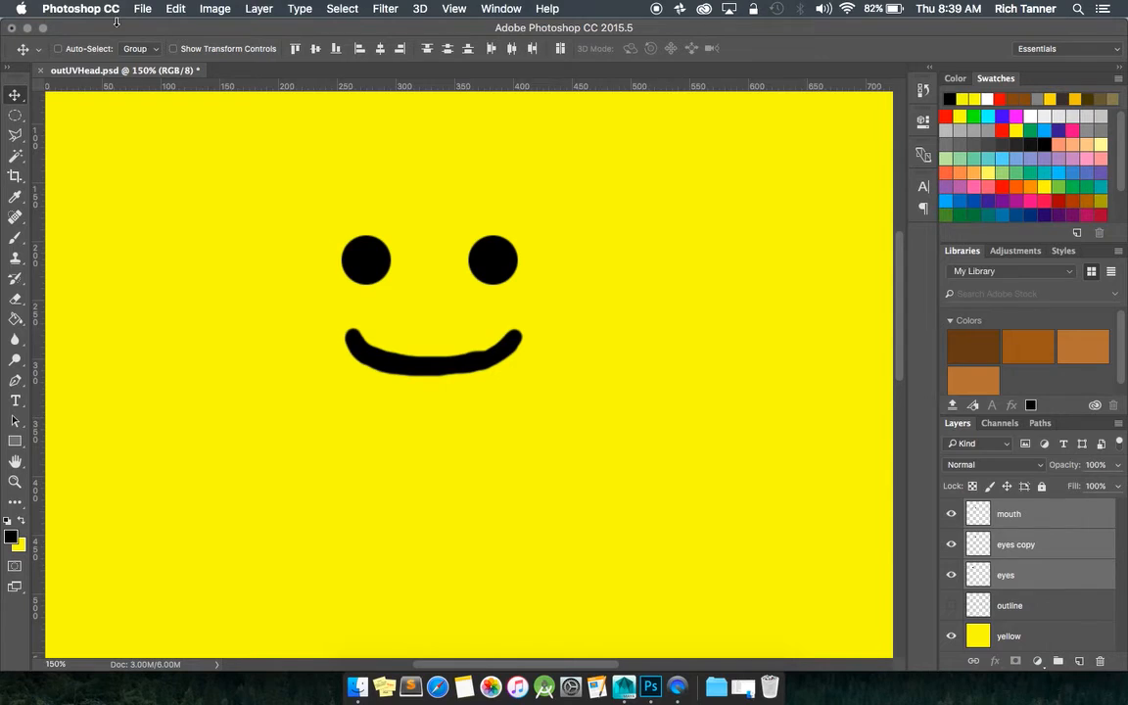
left_click(142, 9)
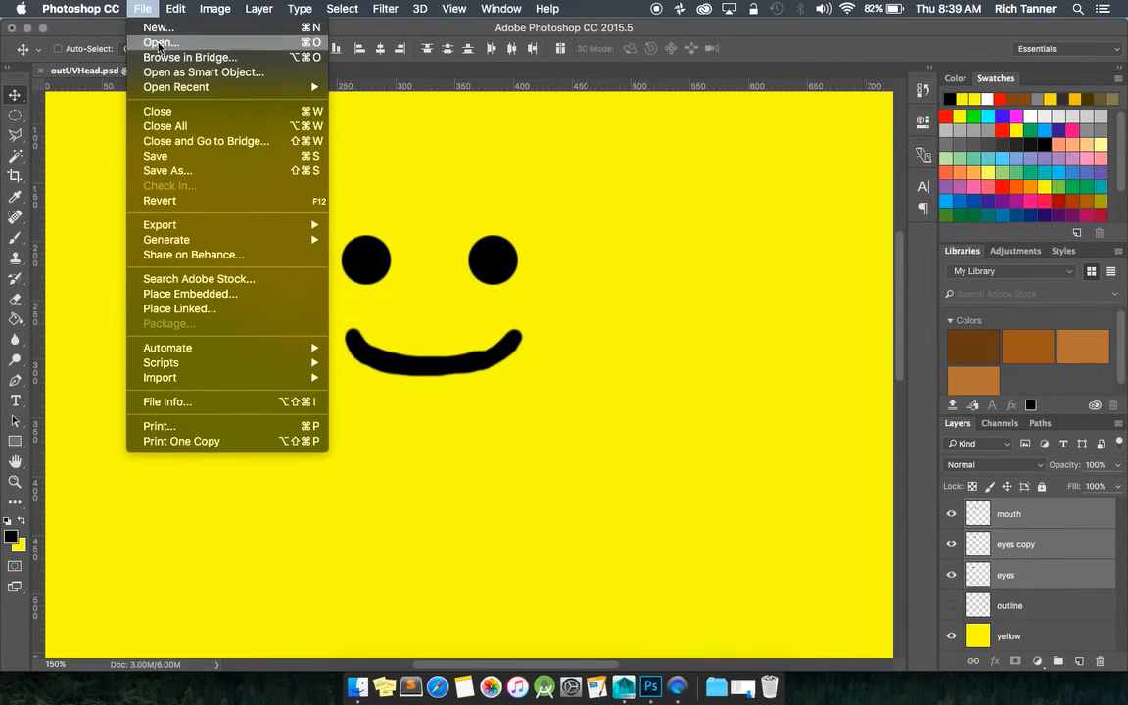
left_click(157, 154)
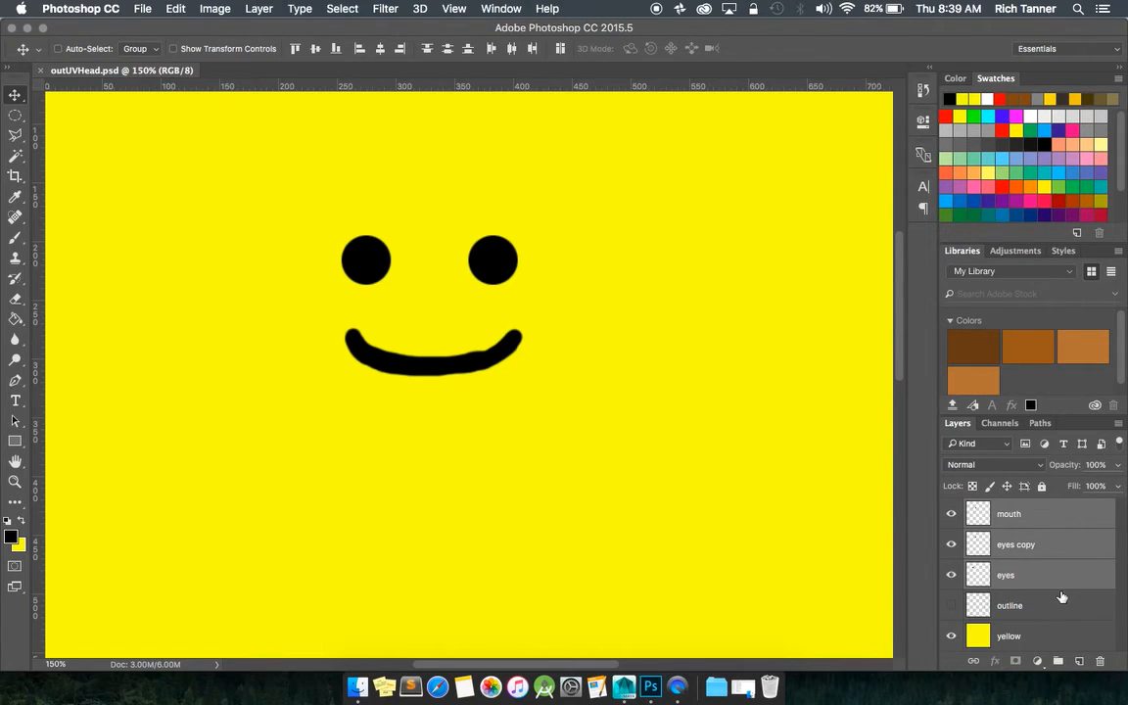
- Duplicate the selected mouth, eyes copy and eyes layers within the document
right_click(1030, 544)
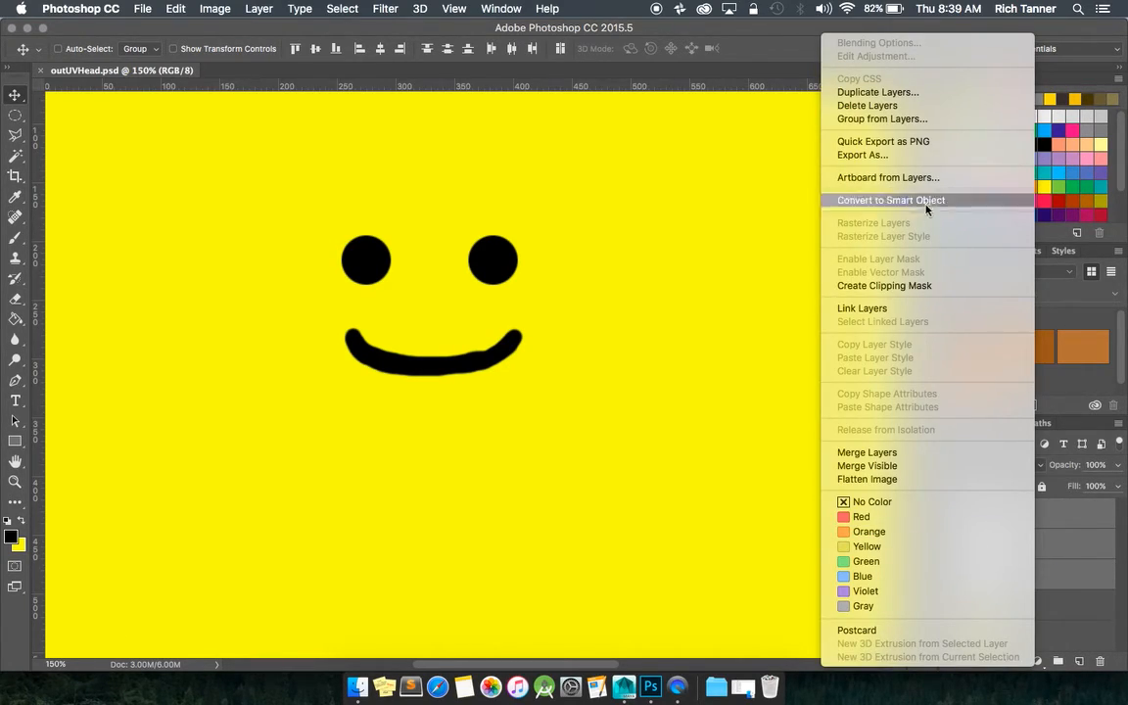
left_click(920, 92)
left_click(702, 278)
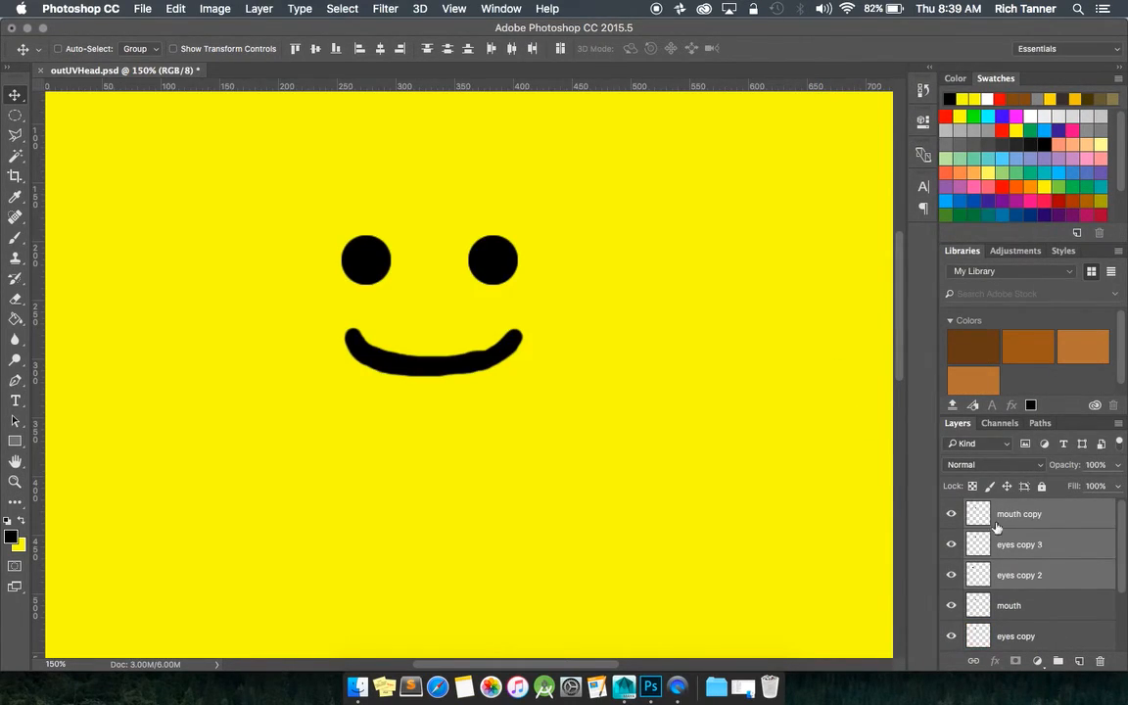
right_click(1052, 545)
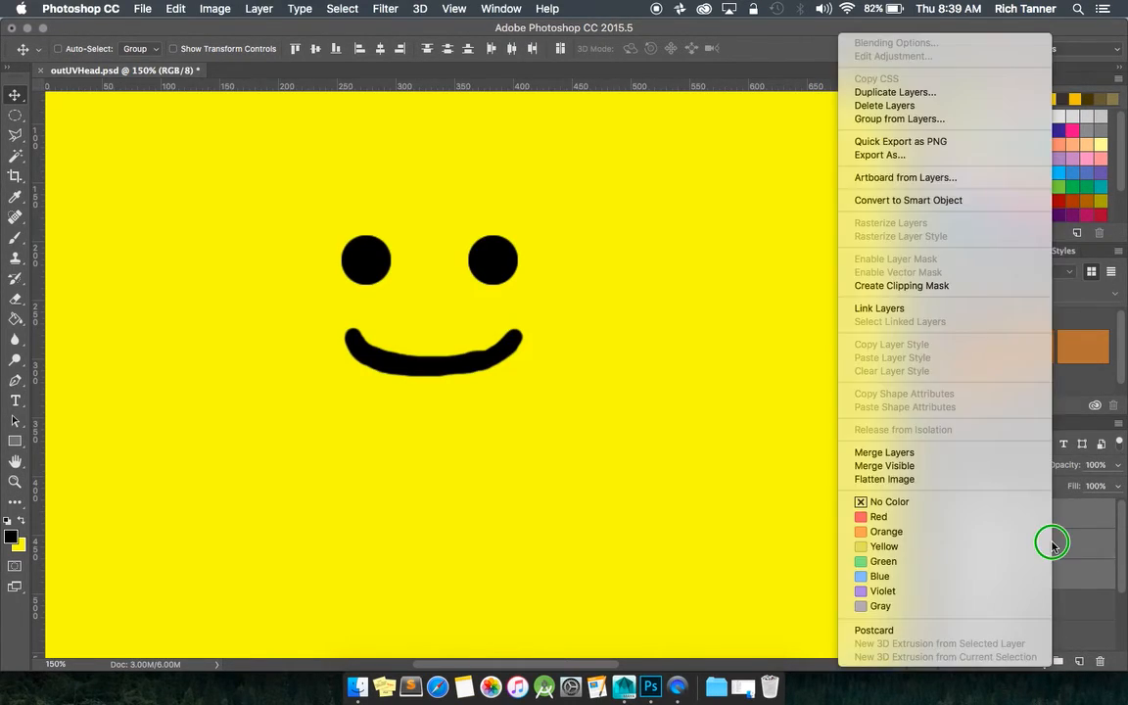
left_click(984, 467)
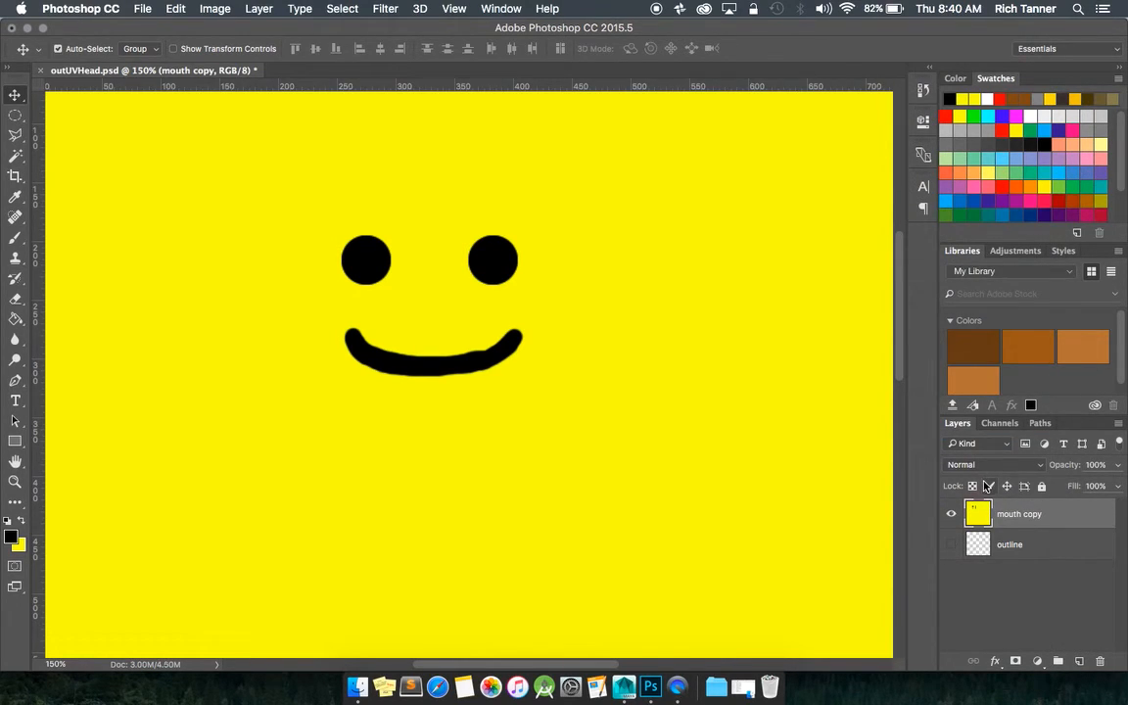
key("super+z")
- Merge only the three duplicated face layers into one layer and rename it face
right_click(1025, 526)
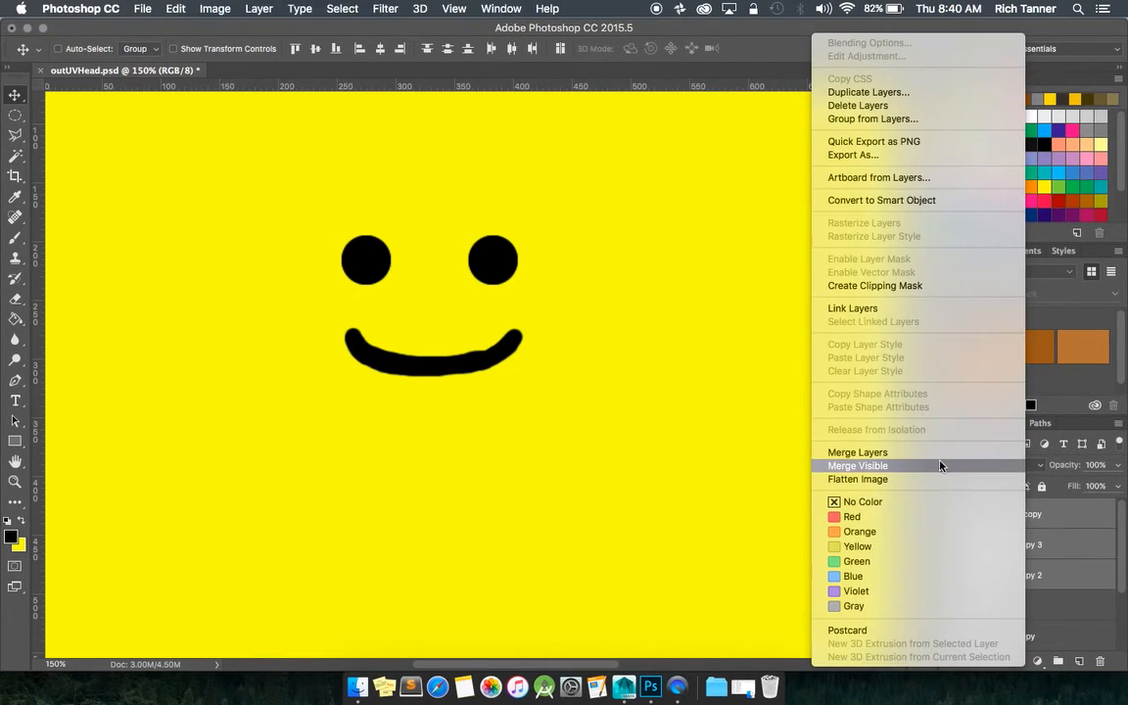
left_click(892, 453)
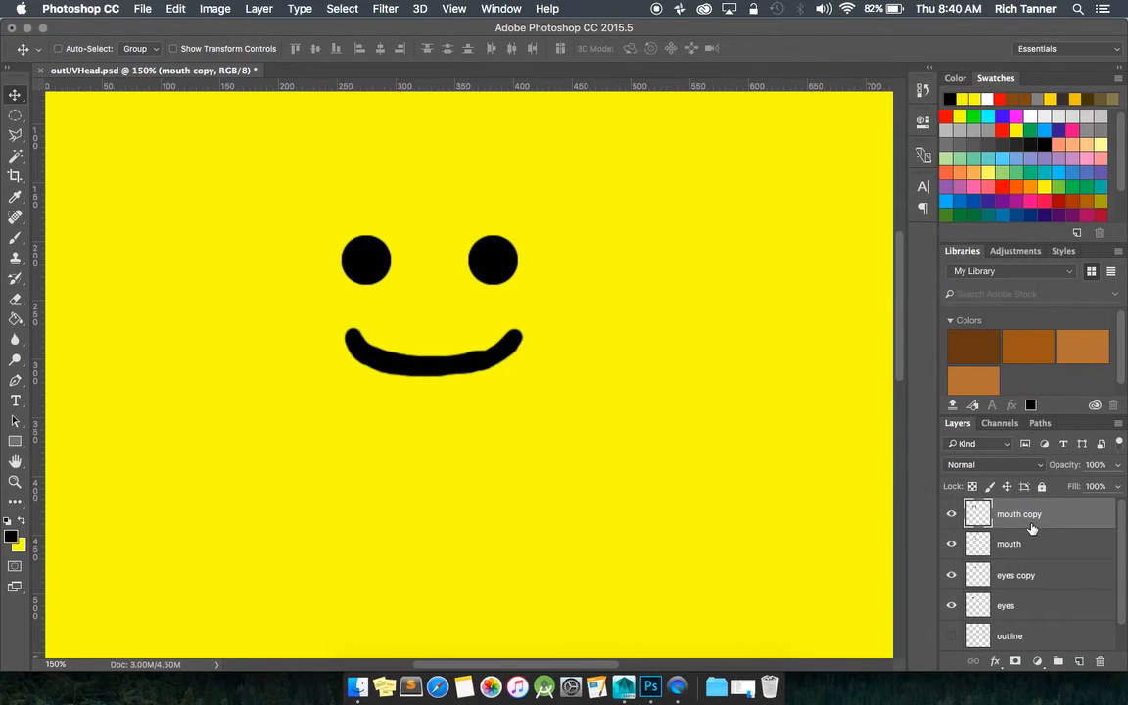
double_click(1019, 514)
type("face")
key("Return")
- Hide the original mouth, eyes copy and eyes layers, keeping the merged face layer shown
left_click_drag(950, 541, 950, 605)
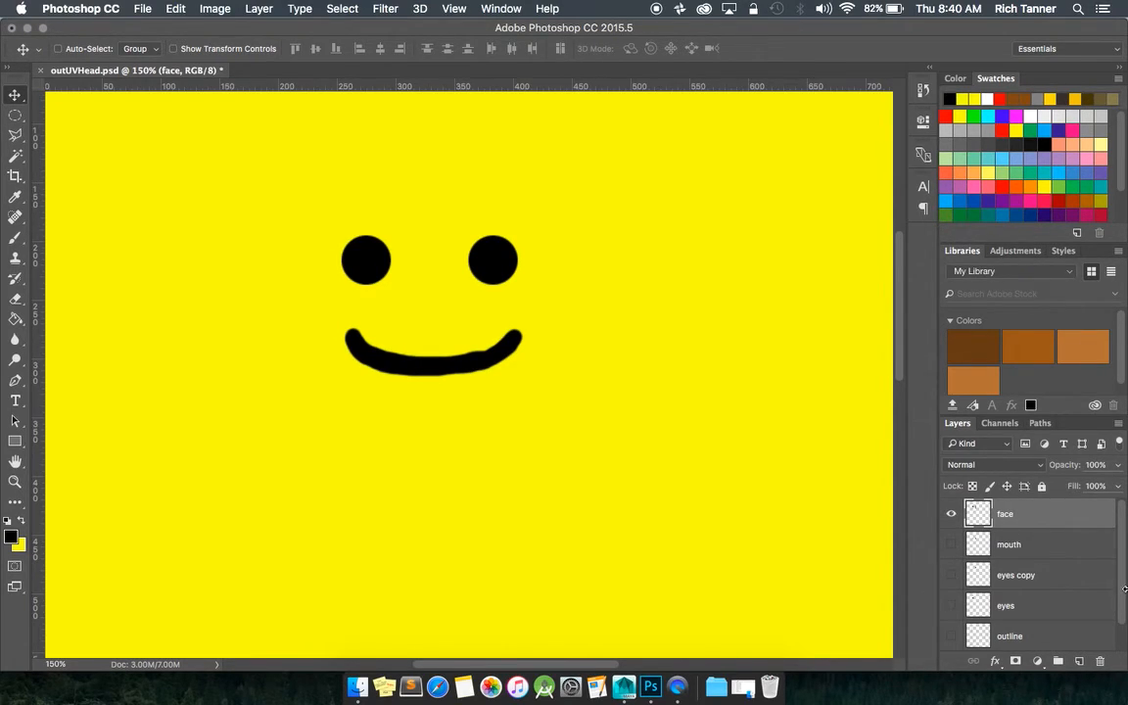
scroll(1122, 586, "down", 1)
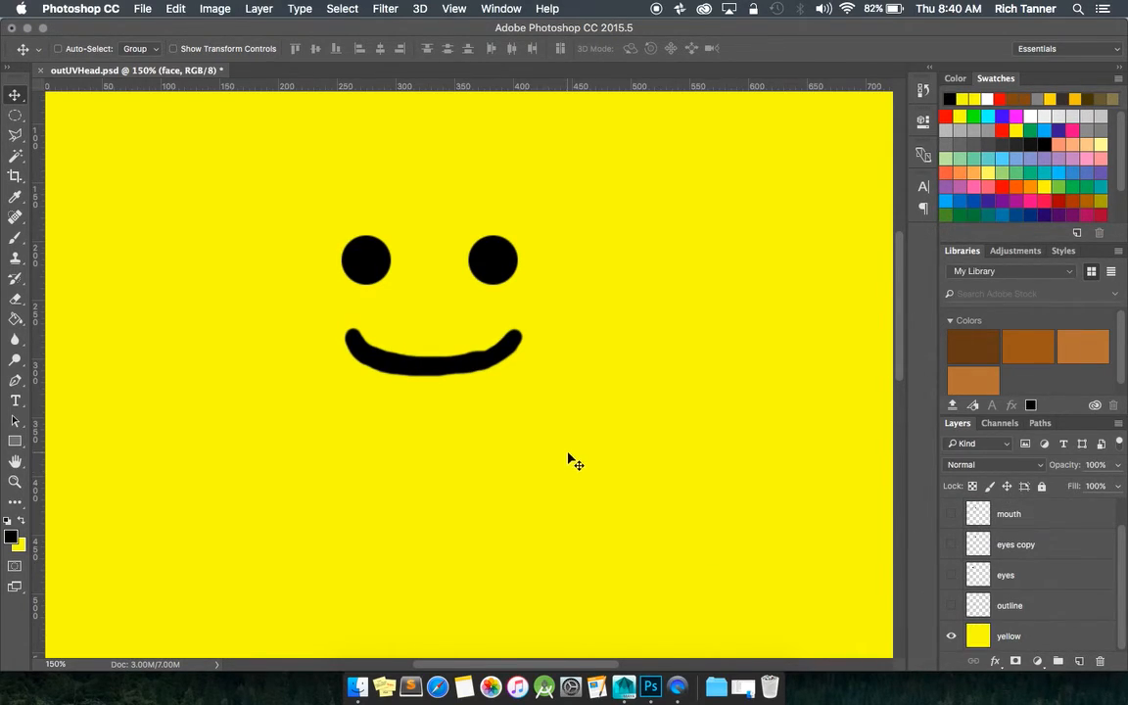
- Set the document zoom to 100% and bring the full width of the head texture into view
left_click(79, 664)
left_click(71, 663)
type("100")
key("Return")
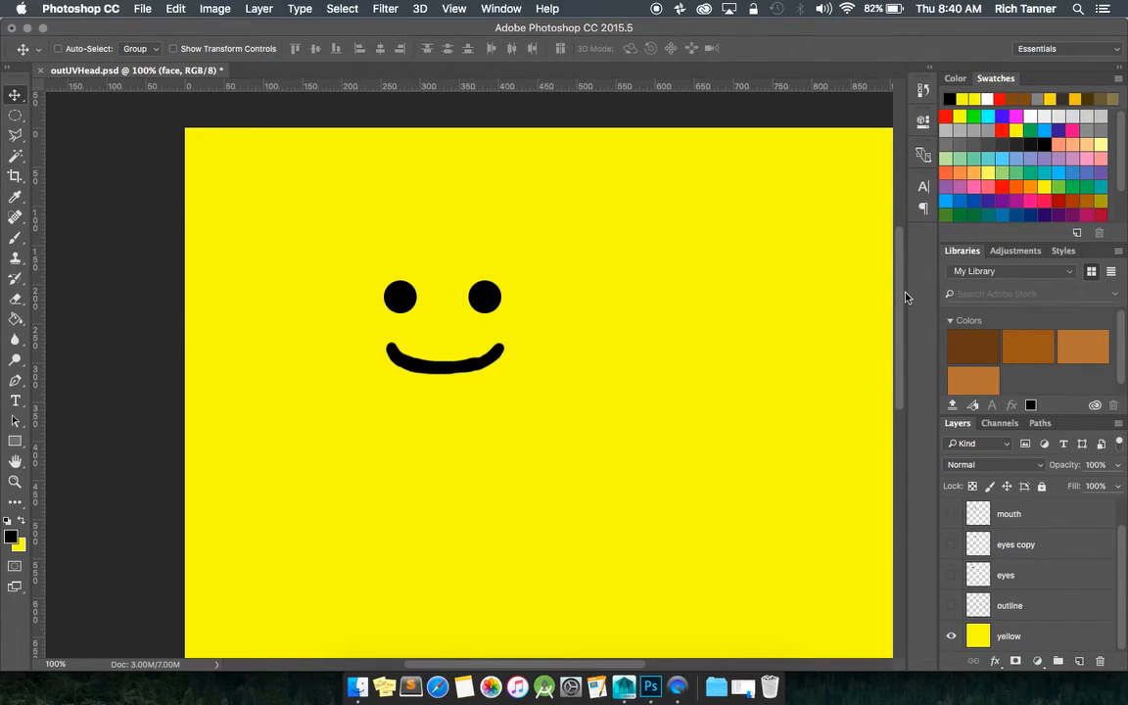
left_click_drag(897, 296, 894, 308)
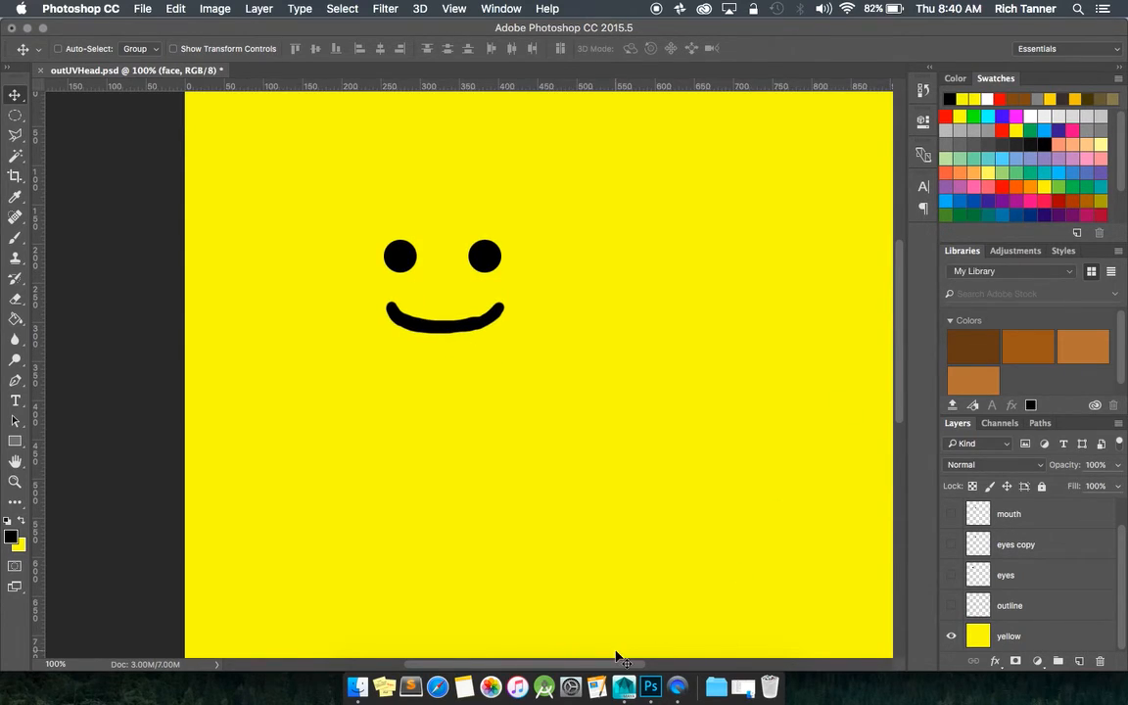
left_click_drag(609, 668, 625, 665)
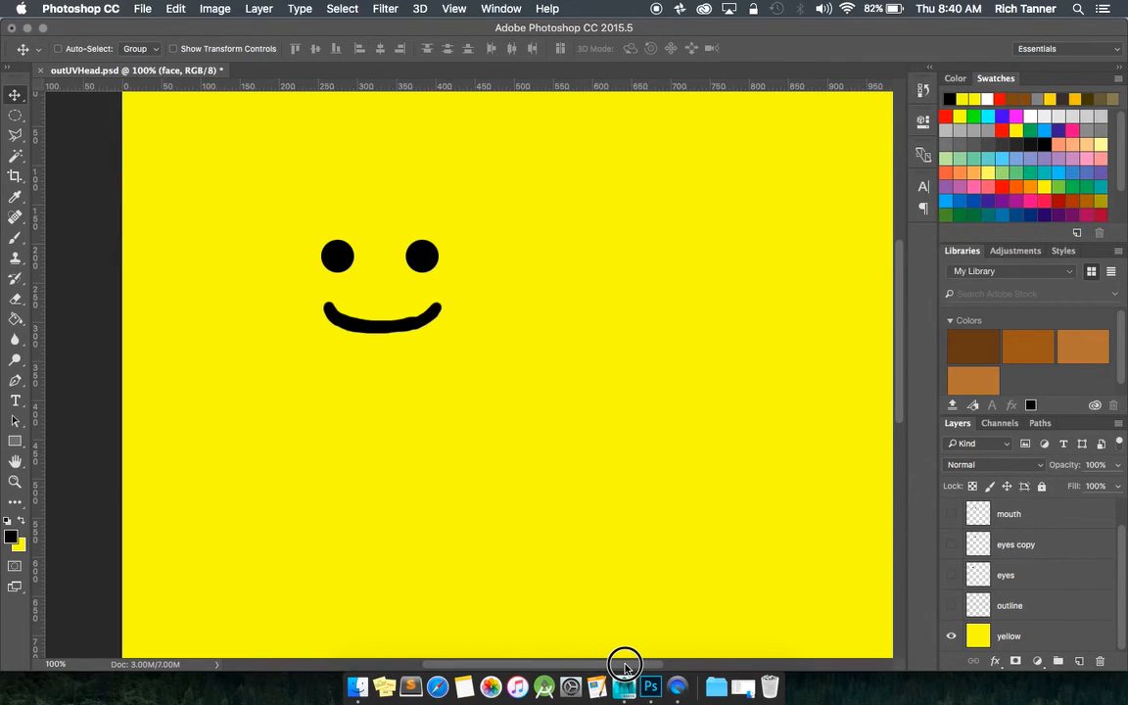
mouse_move(624, 666)
left_mouse_down()
mouse_move(614, 667)
mouse_move(640, 648)
mouse_move(636, 657)
left_mouse_up()
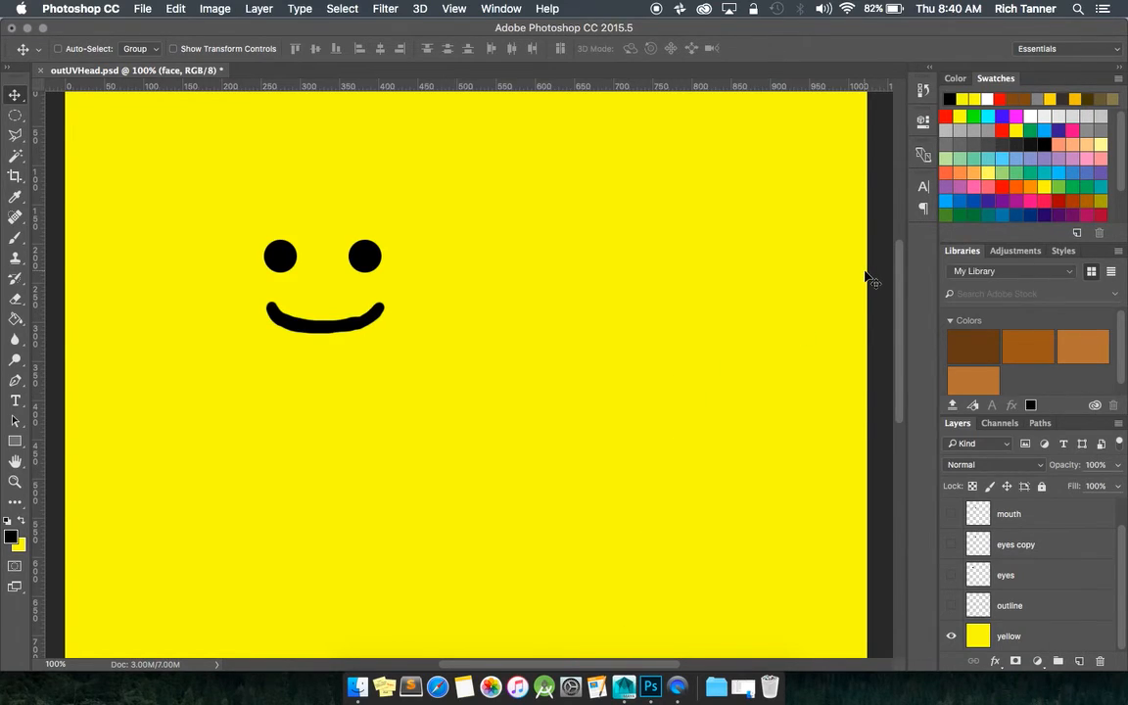
mouse_move(898, 270)
left_mouse_down()
mouse_move(896, 220)
mouse_move(894, 270)
left_mouse_up()
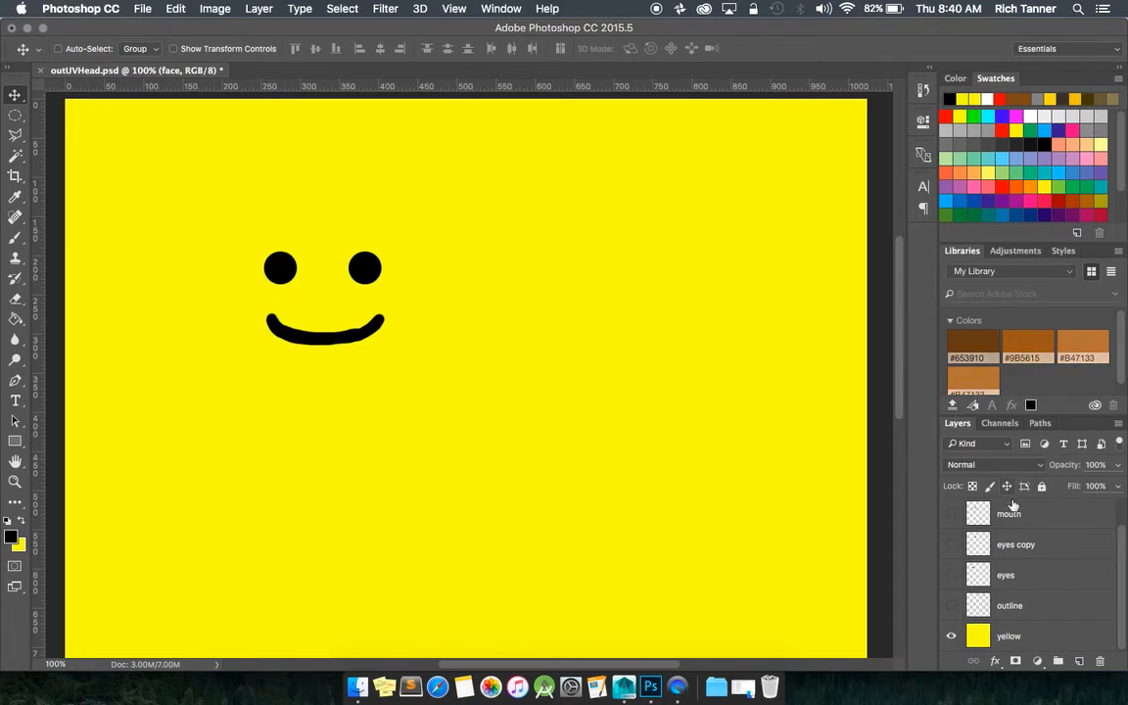
left_click_drag(1124, 563, 1121, 534)
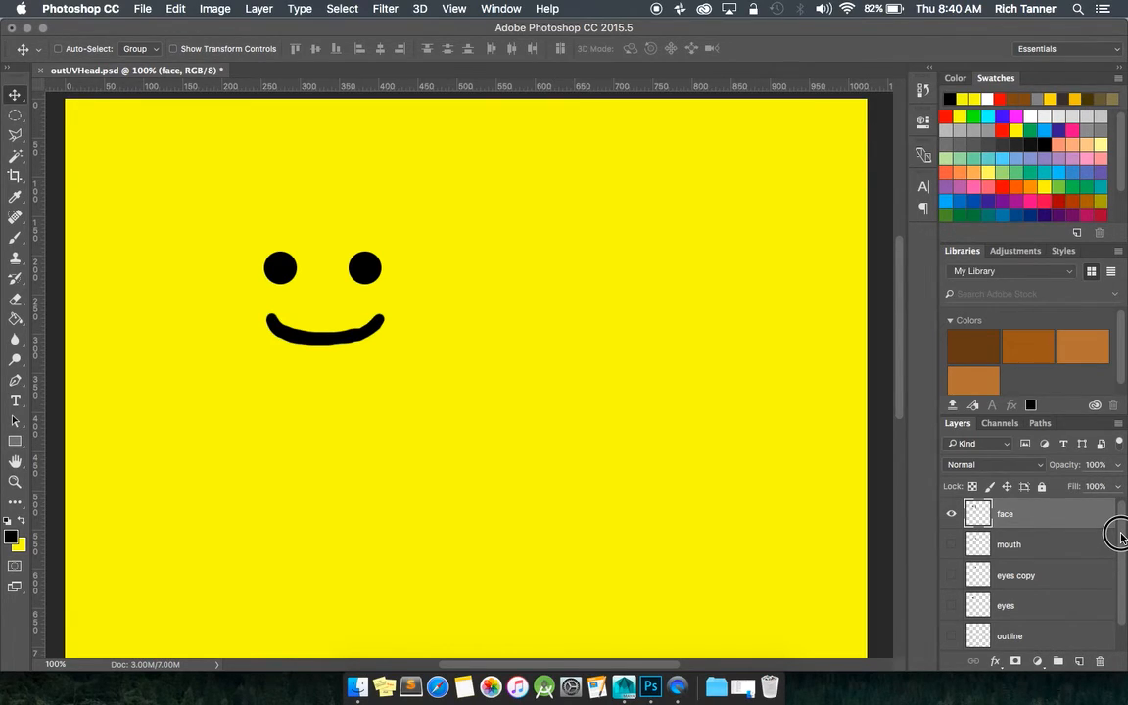
mouse_move(1120, 535)
left_mouse_down()
mouse_move(1122, 563)
mouse_move(1119, 533)
left_mouse_up()
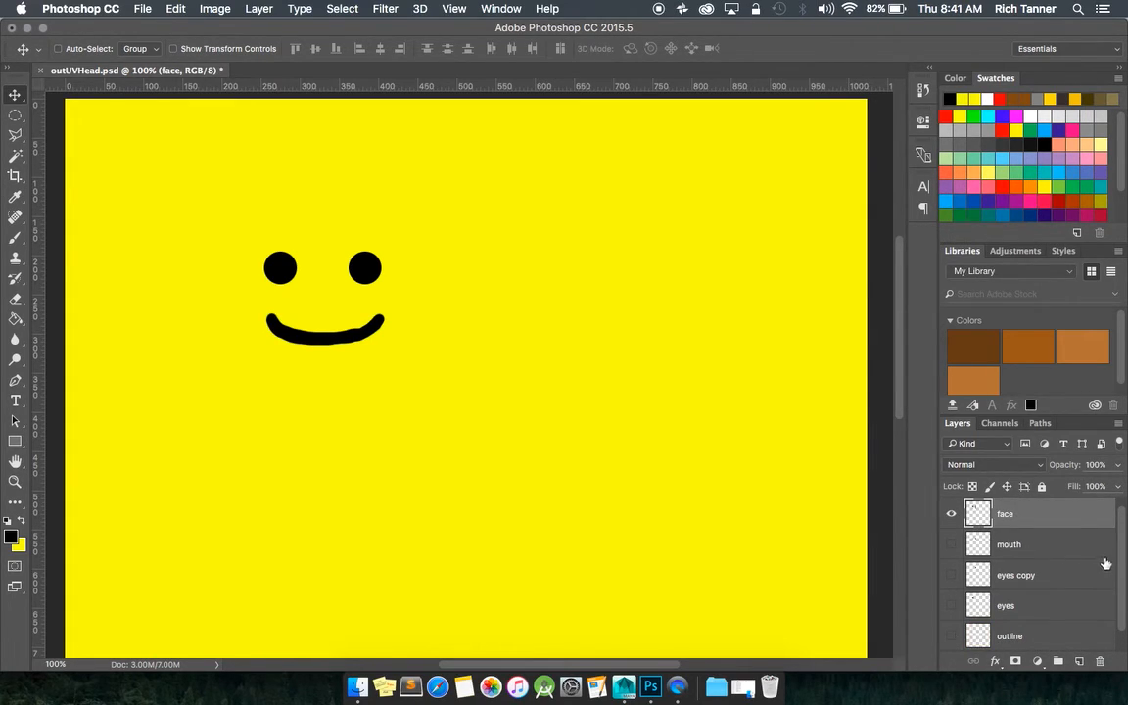
- Add a new empty layer directly above the yellow layer
scroll(1101, 564, "down", 2)
left_click(1047, 636)
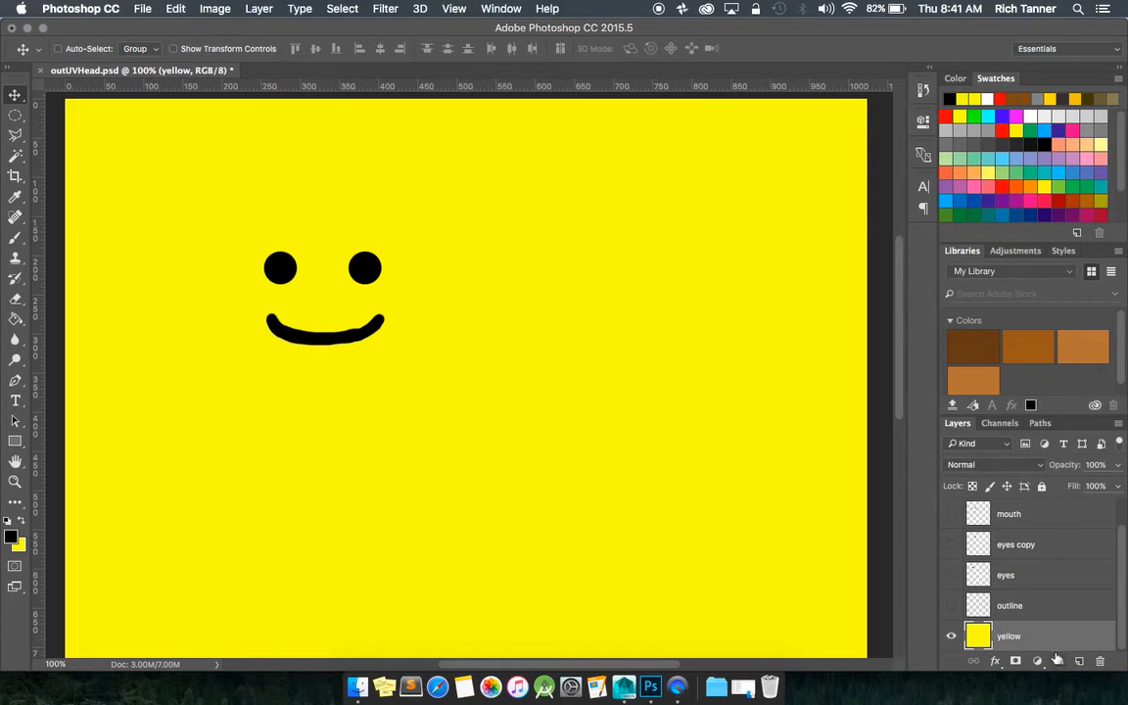
left_click(1077, 661)
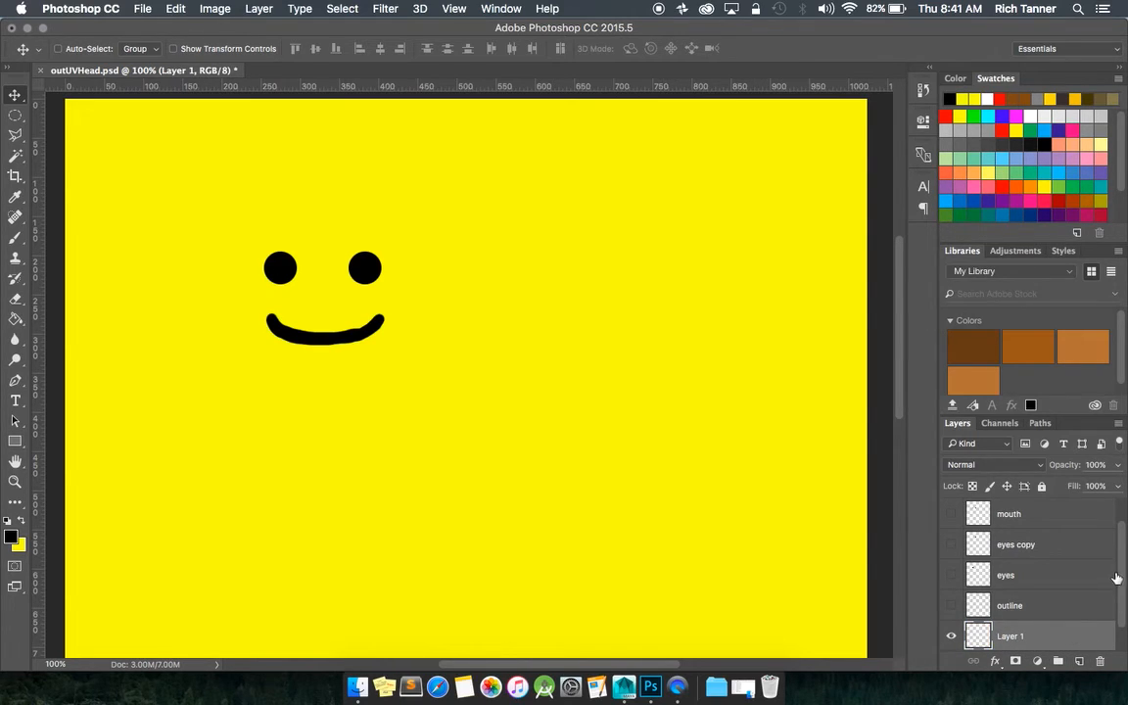
scroll(1115, 579, "down", 1)
- Set the foreground colour to a mid grey with red, green and blue all at 127
left_click(10, 536)
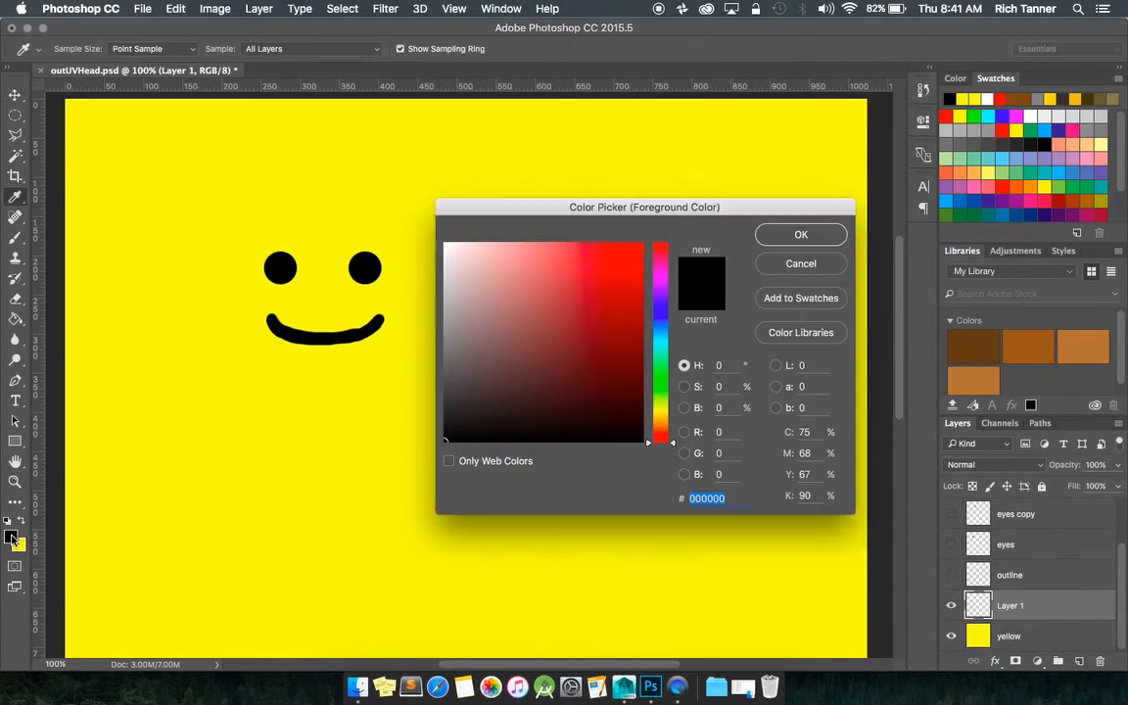
left_click_drag(464, 379, 439, 350)
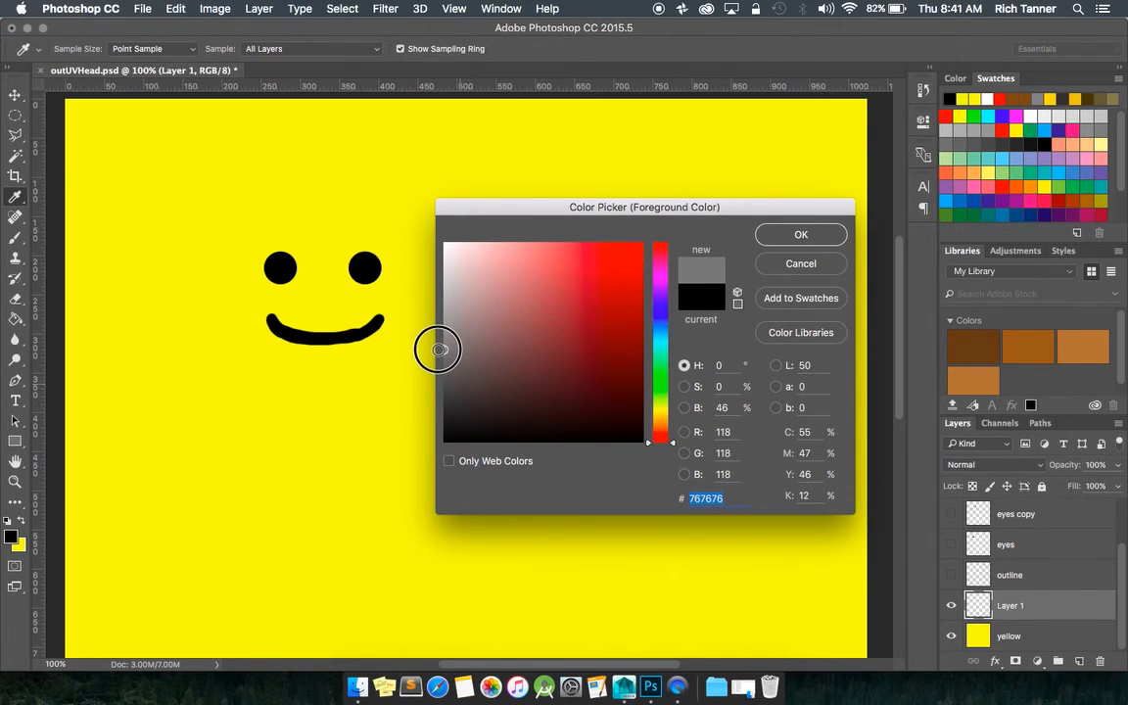
double_click(730, 433)
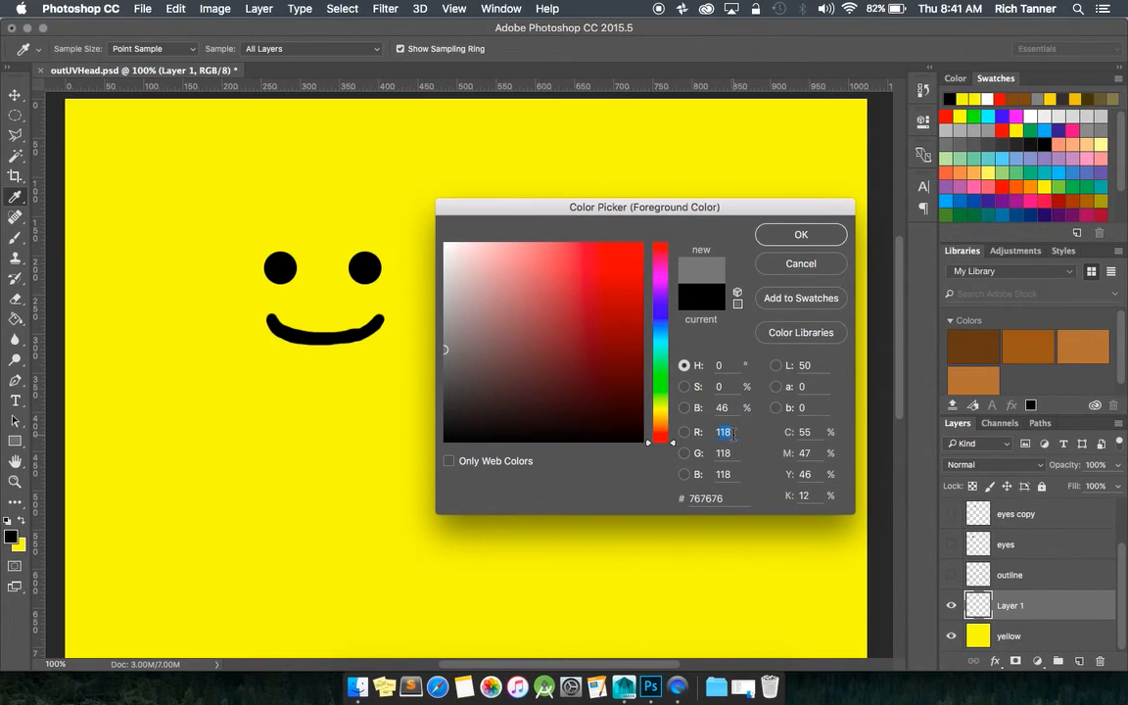
type("127")
double_click(729, 452)
type("127")
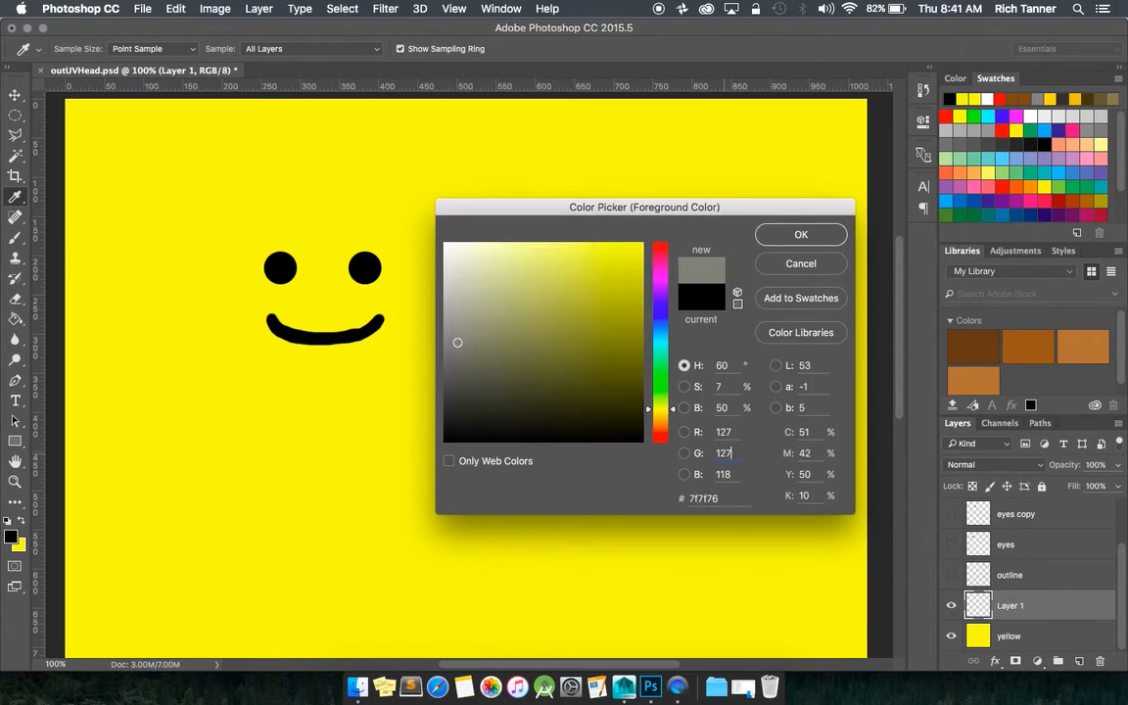
double_click(721, 475)
type("127")
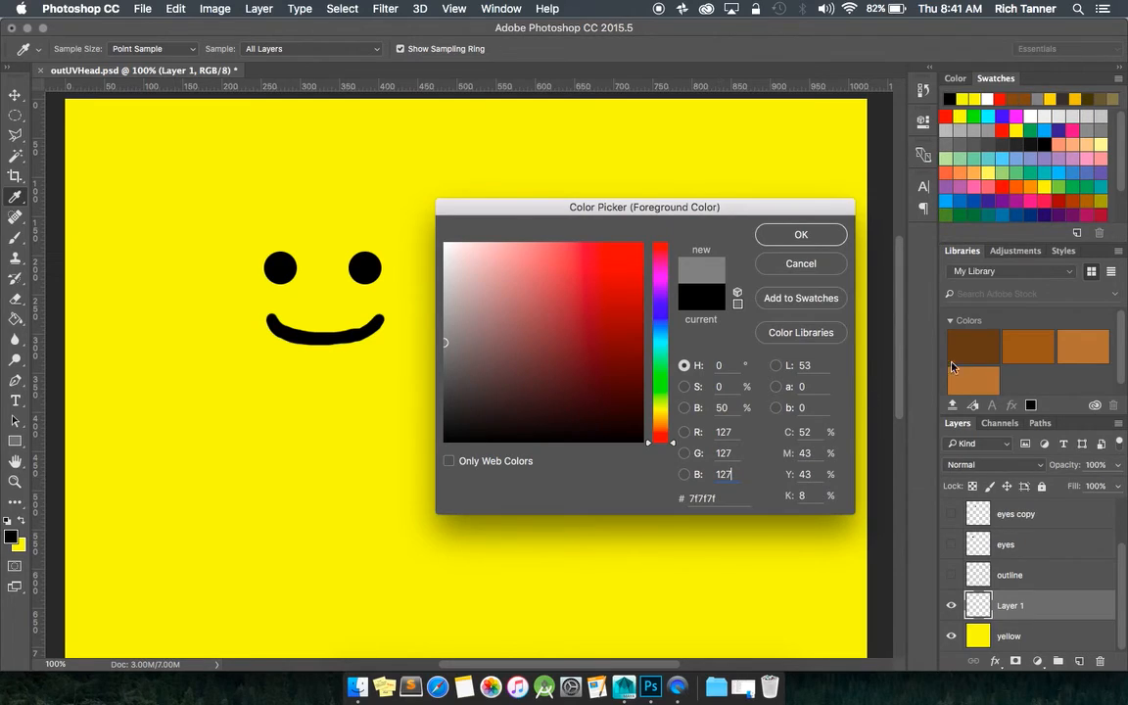
left_click(815, 234)
key("v")
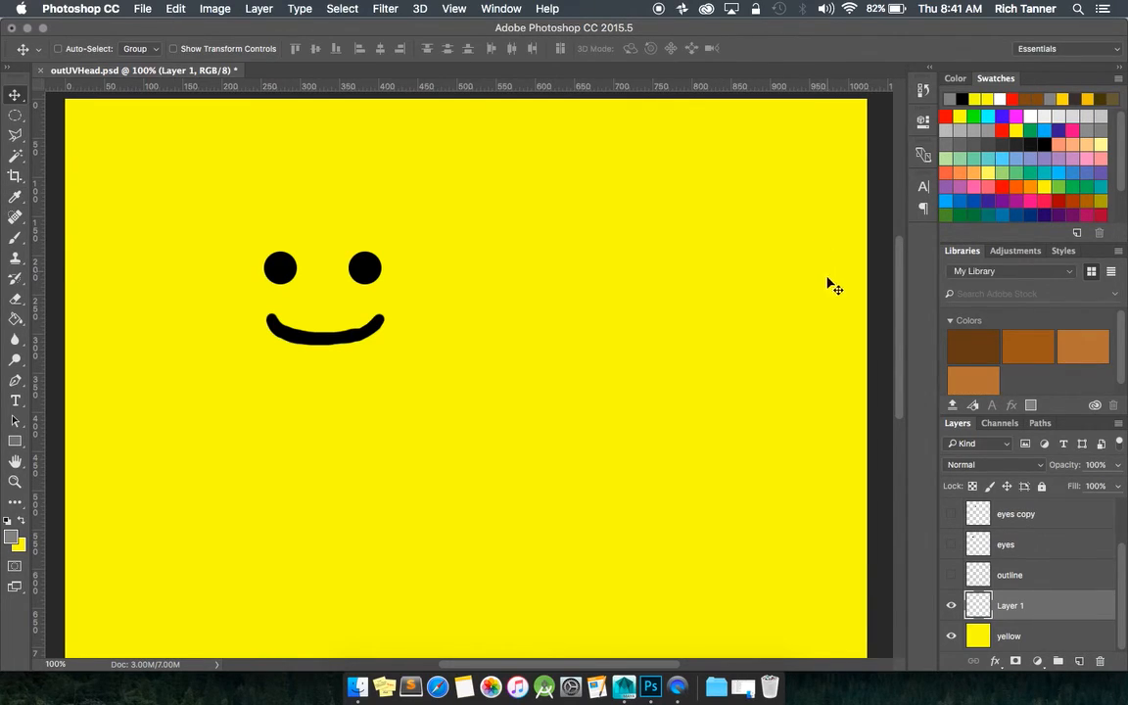
- Fill the new layer above yellow with the grey foreground colour using the Paint Bucket tool
left_click(16, 318)
left_click(390, 422)
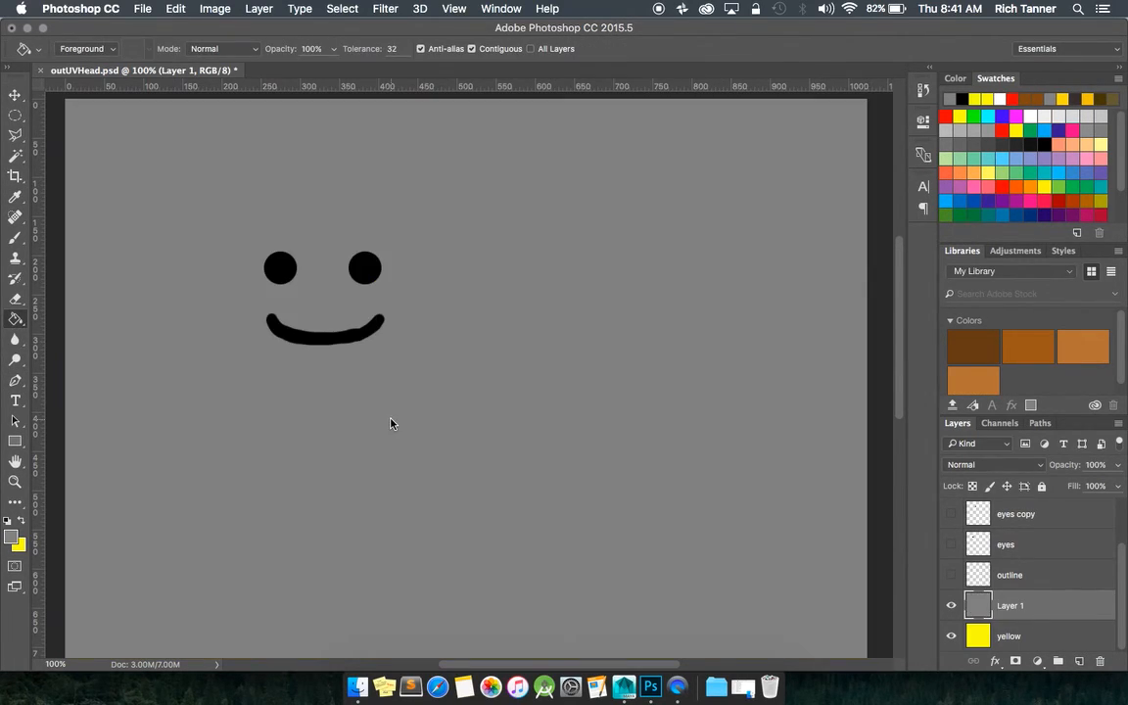
mouse_move(895, 331)
left_mouse_down()
mouse_move(889, 260)
mouse_move(911, 488)
mouse_move(900, 339)
left_mouse_up()
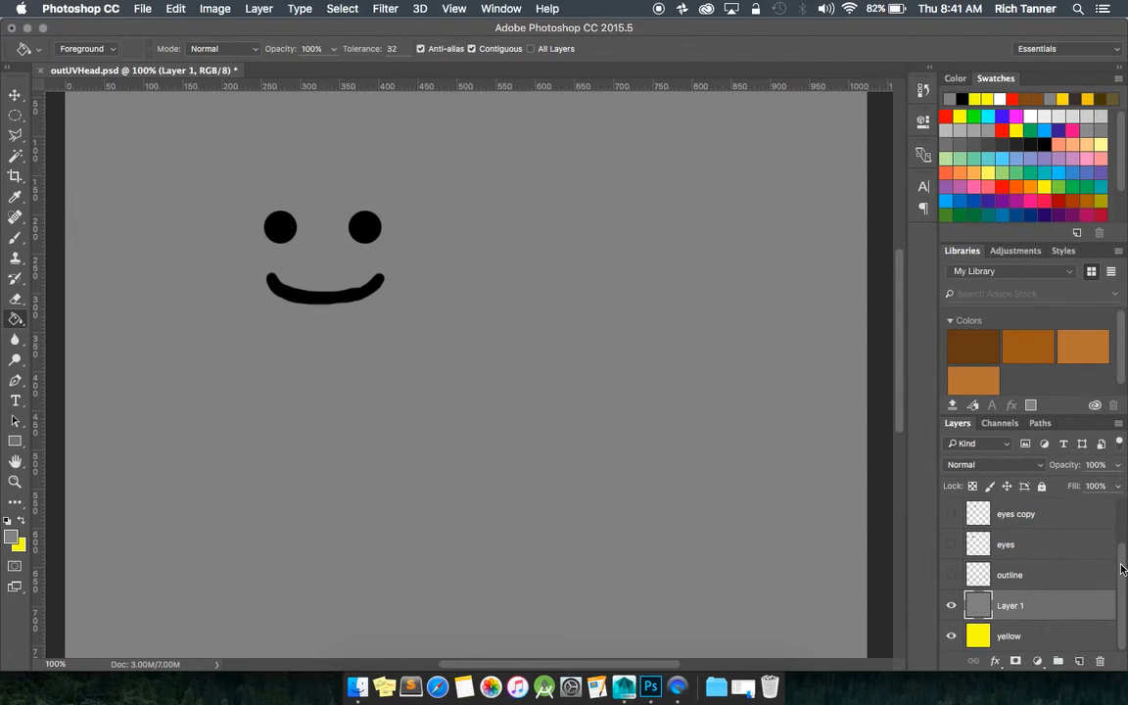
- Add a Color Overlay layer style to the face layer, keeping the face on the canvas uncovered by the dialog
scroll(1122, 568, "up", 2)
double_click(1007, 514)
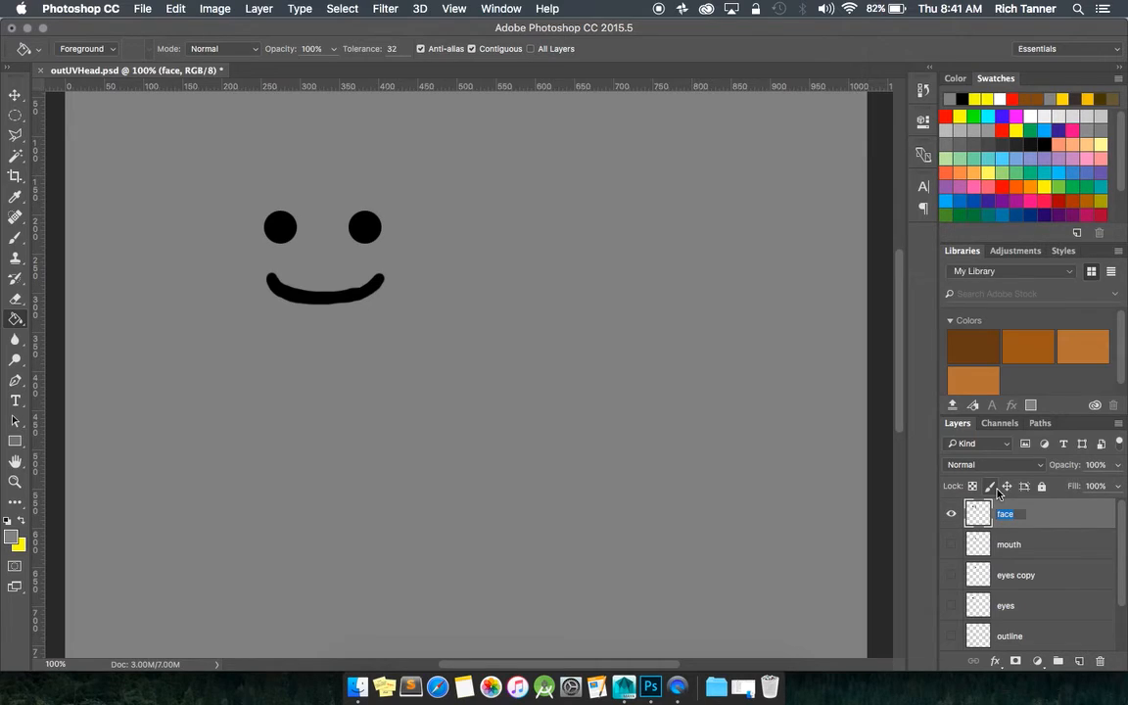
left_click(1050, 516)
double_click(1069, 516)
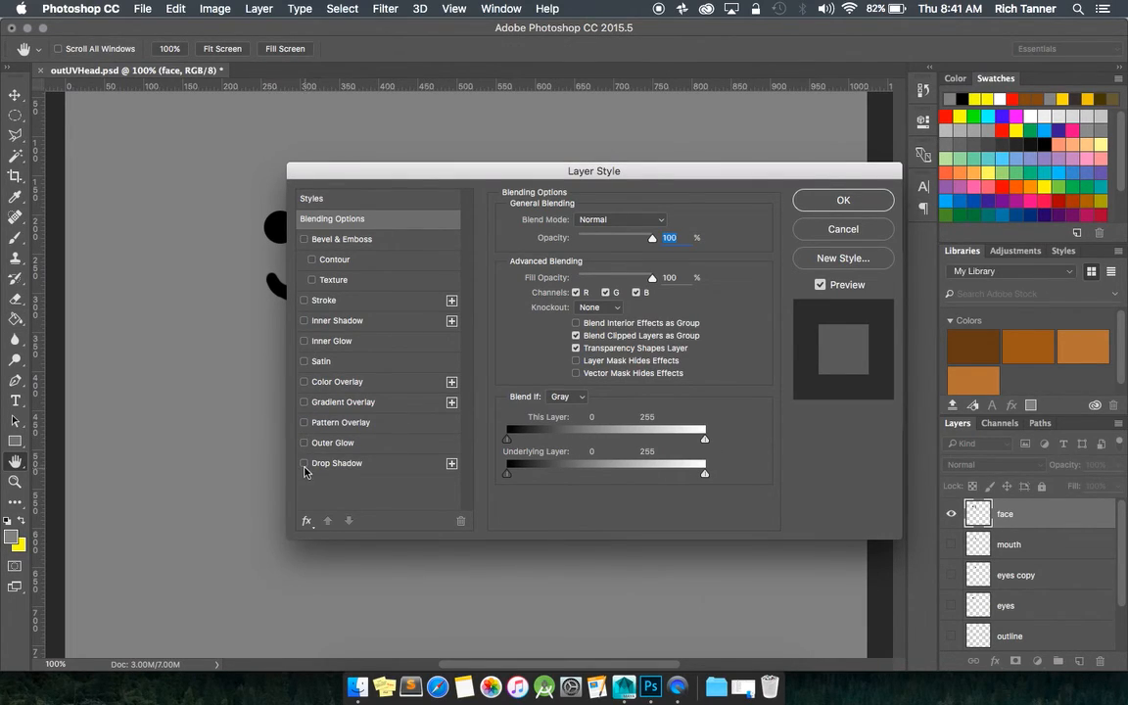
left_click(305, 381)
left_click_drag(431, 176, 536, 190)
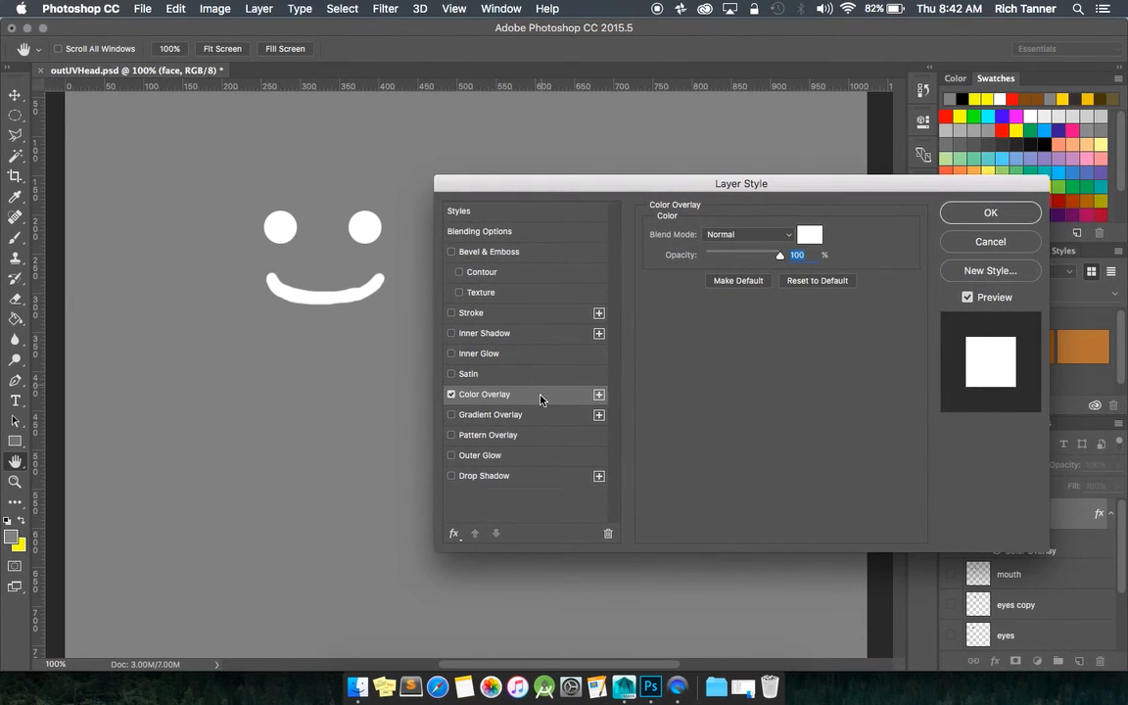
- Set the face's Color Overlay to a light grey with red, green and blue all at 160, and apply the layer style
left_click(809, 233)
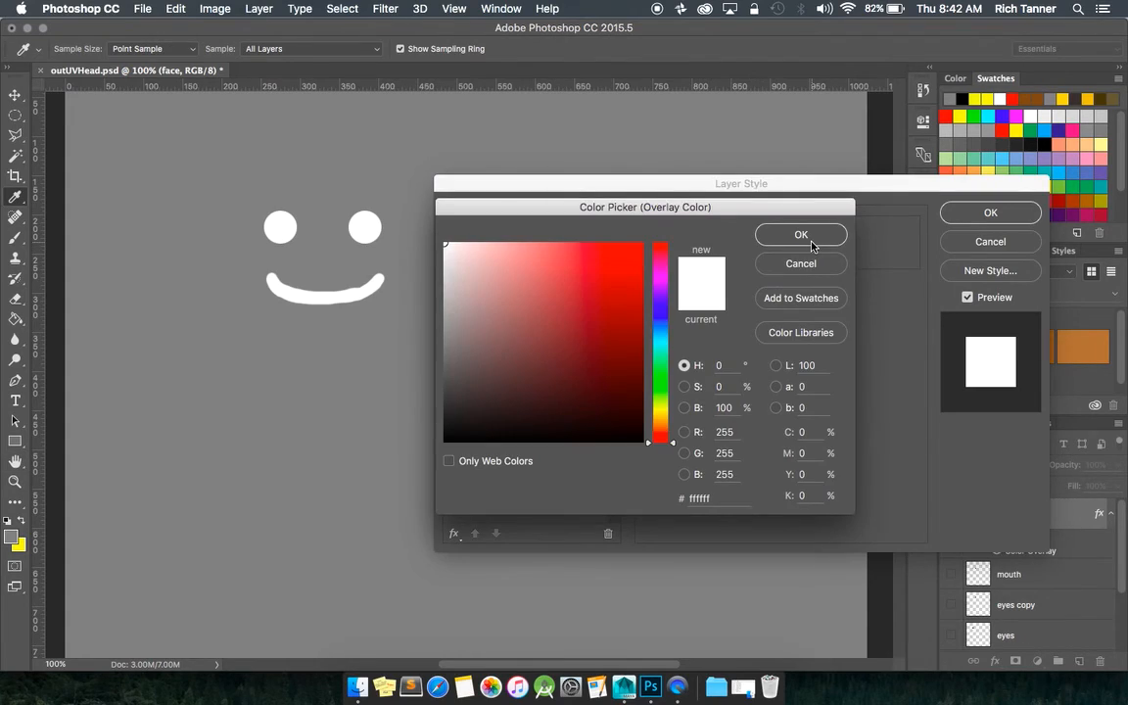
left_click(684, 433)
double_click(734, 431)
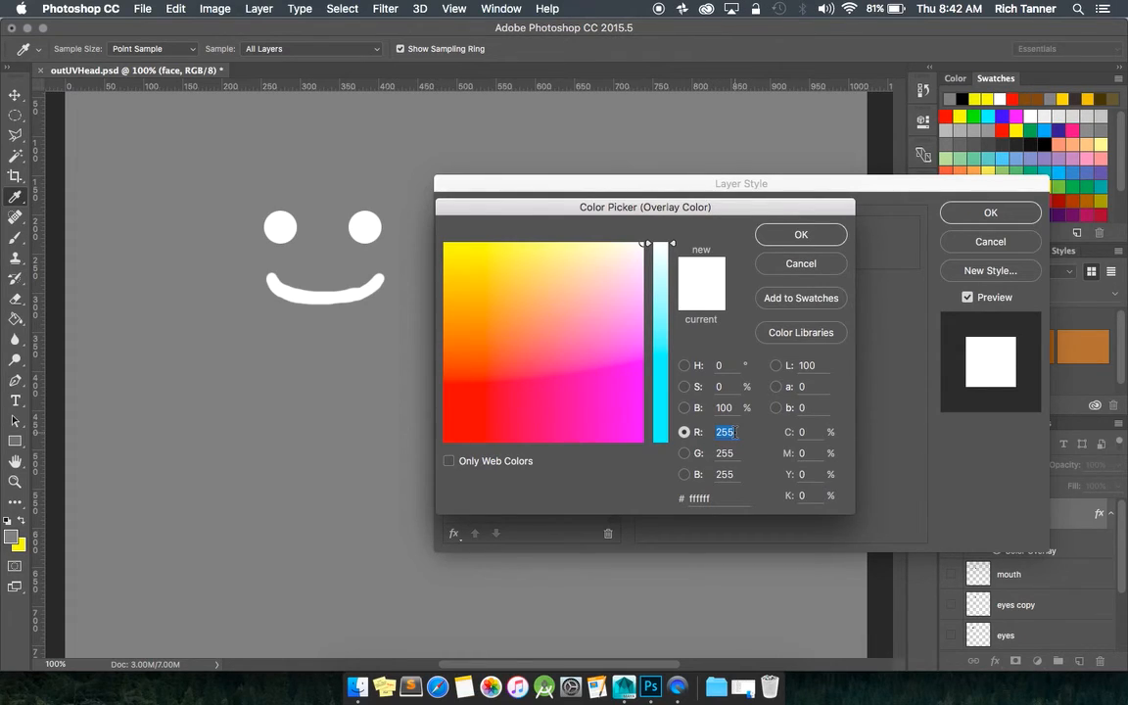
type("150")
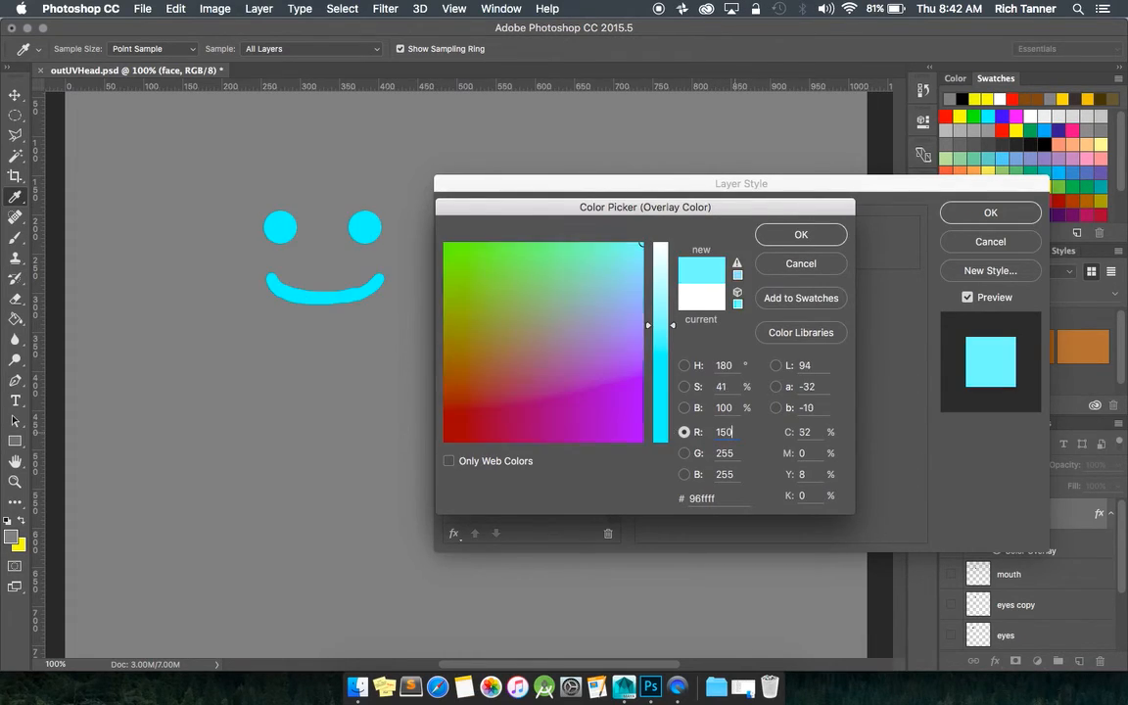
double_click(725, 454)
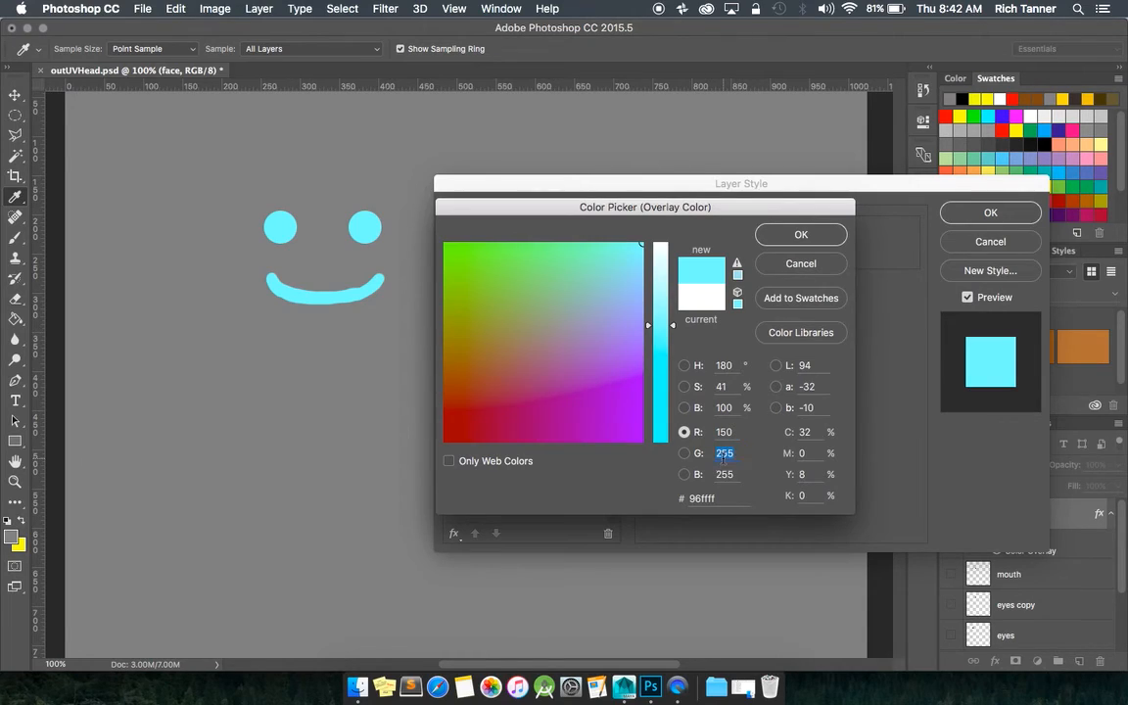
type("1")
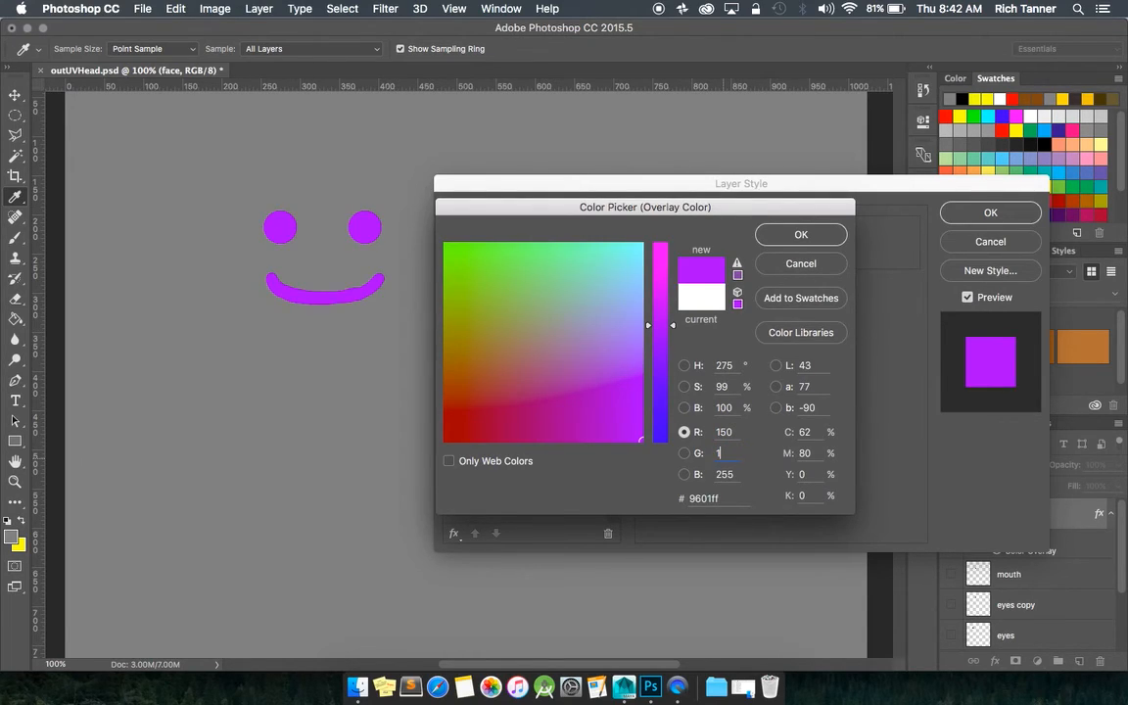
type("60")
double_click(722, 432)
type("160")
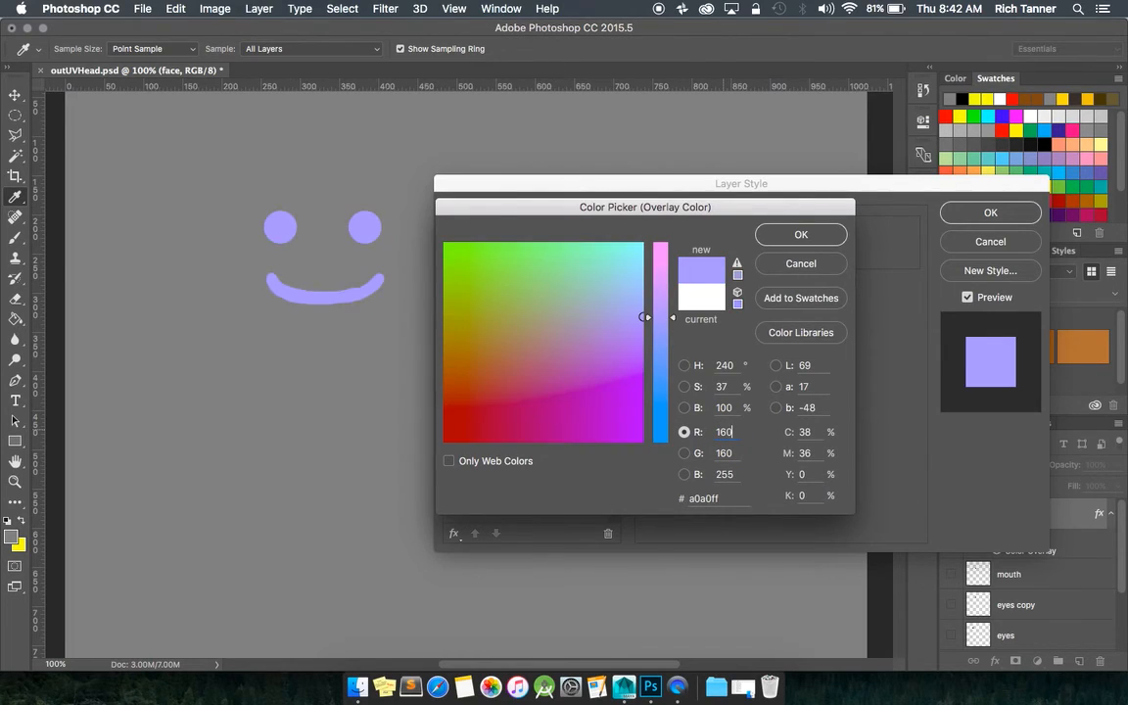
double_click(723, 474)
type("160")
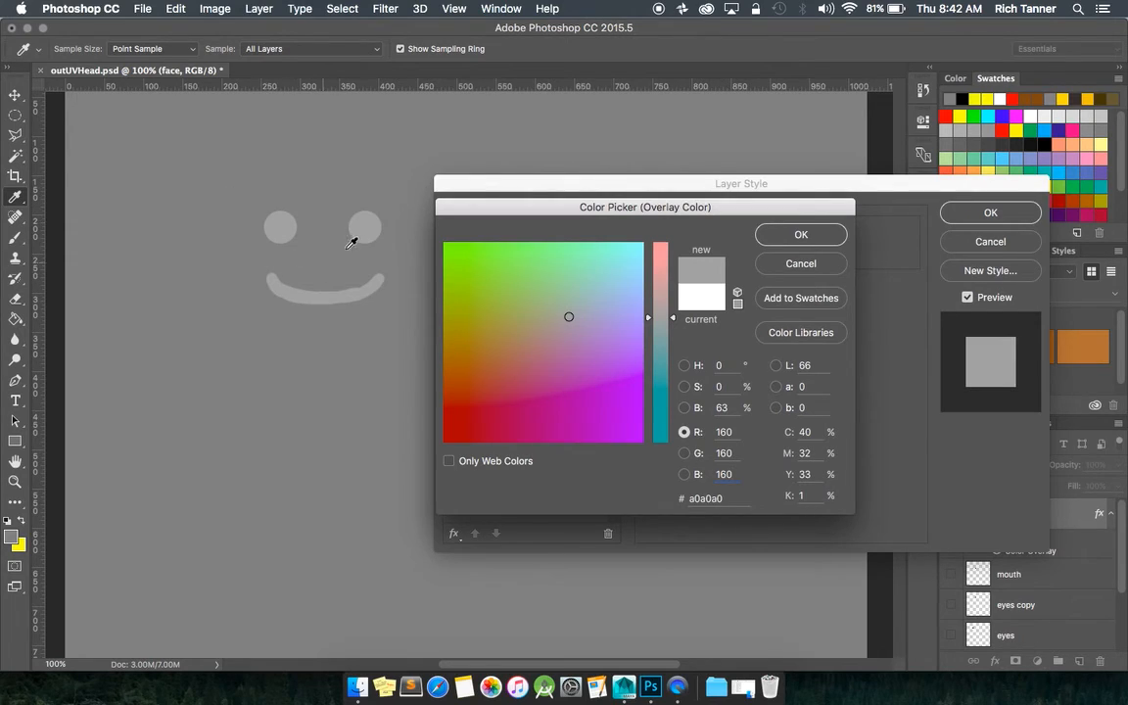
left_click(813, 244)
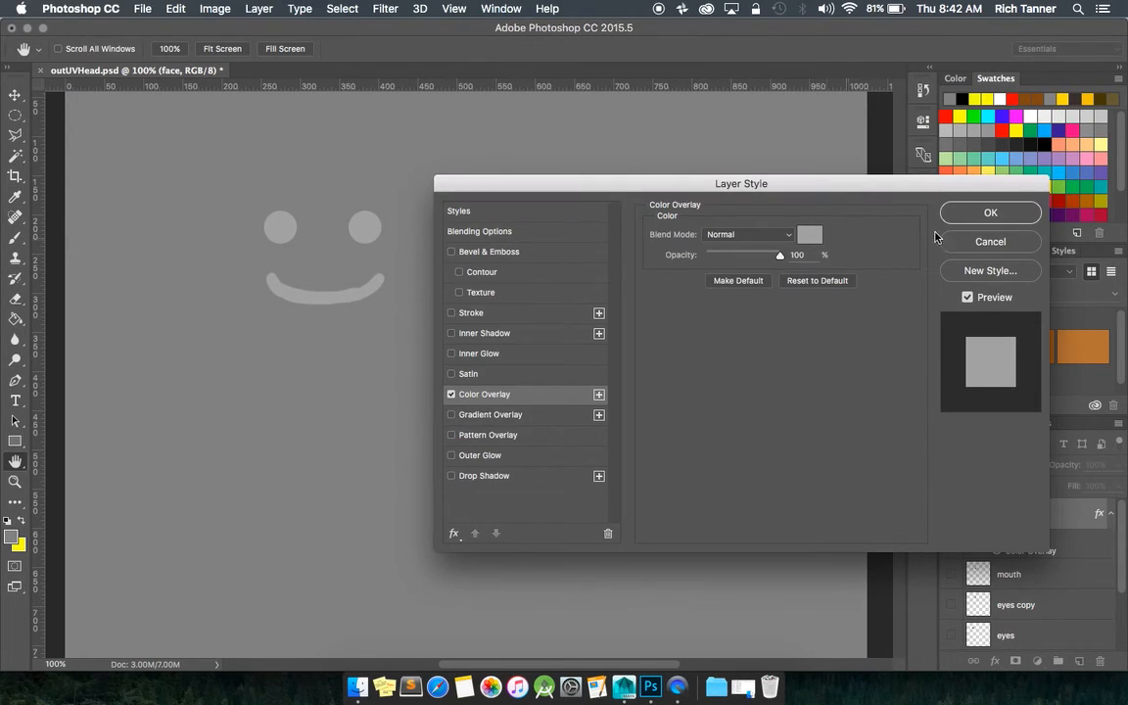
left_click(995, 215)
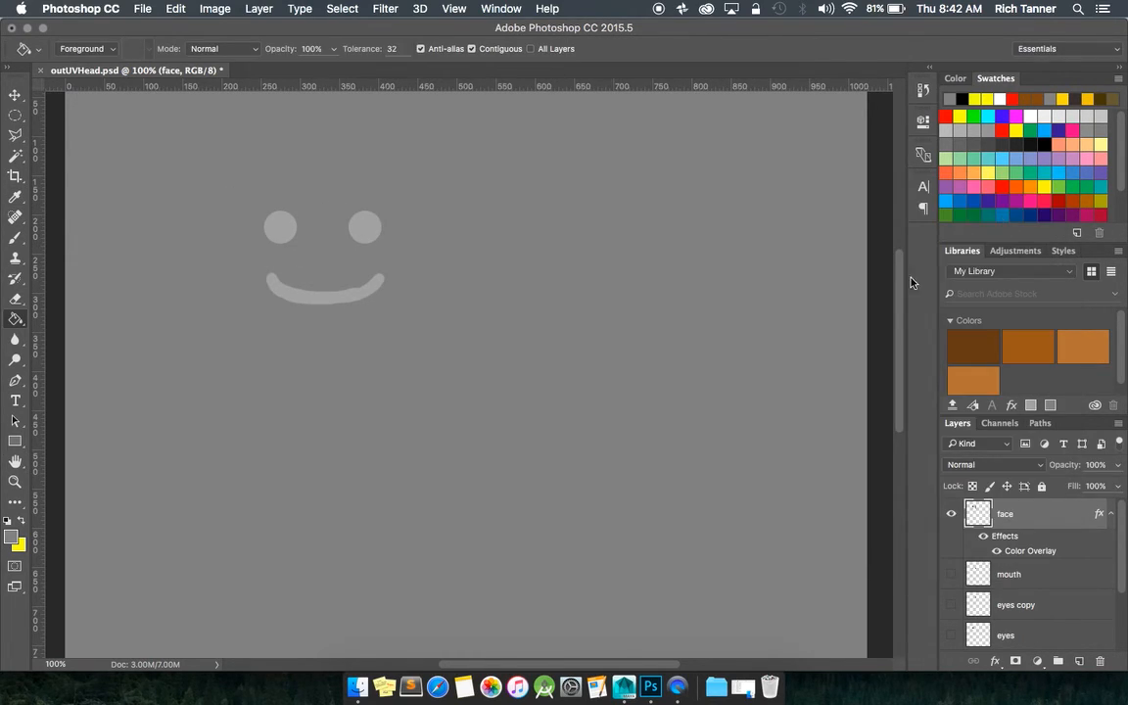
- Rename the grey Layer 1 above the yellow layer to grayBase
scroll(1096, 548, "down", 3)
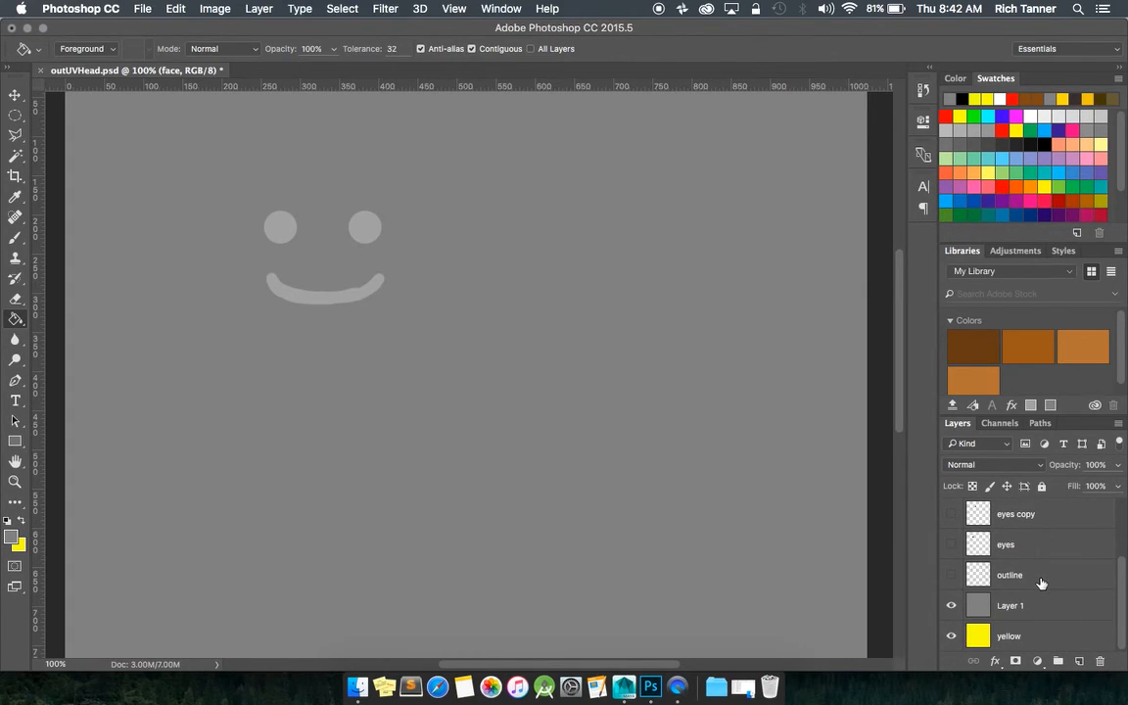
right_click(1018, 609)
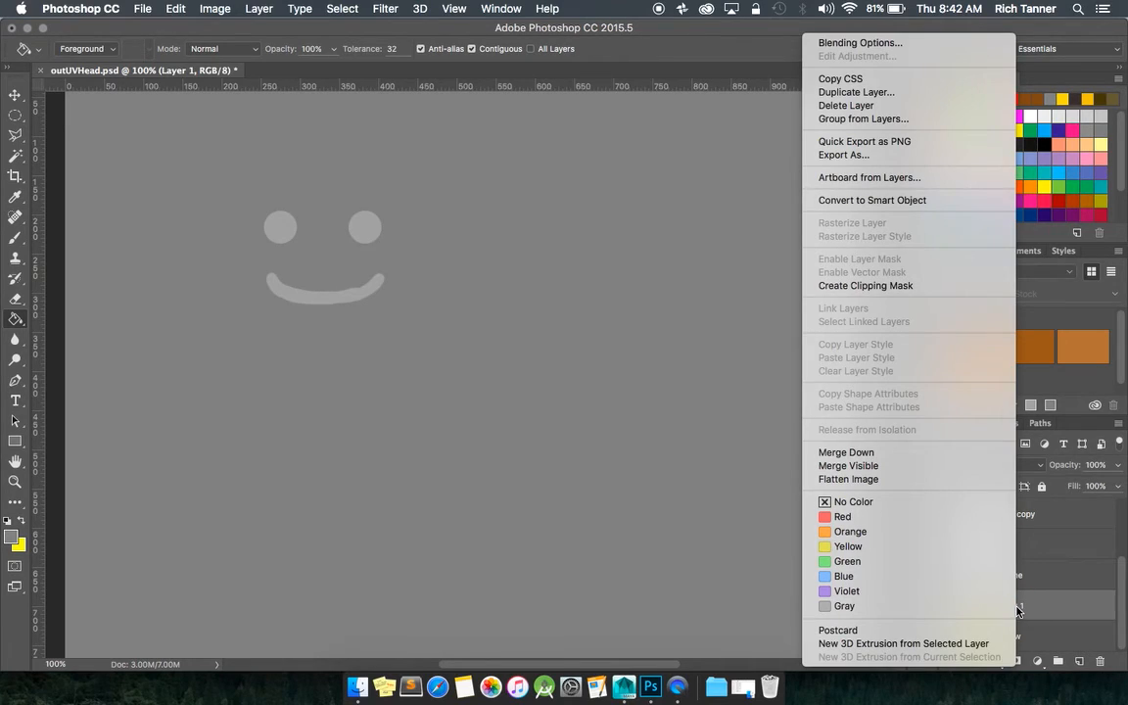
double_click(1021, 605)
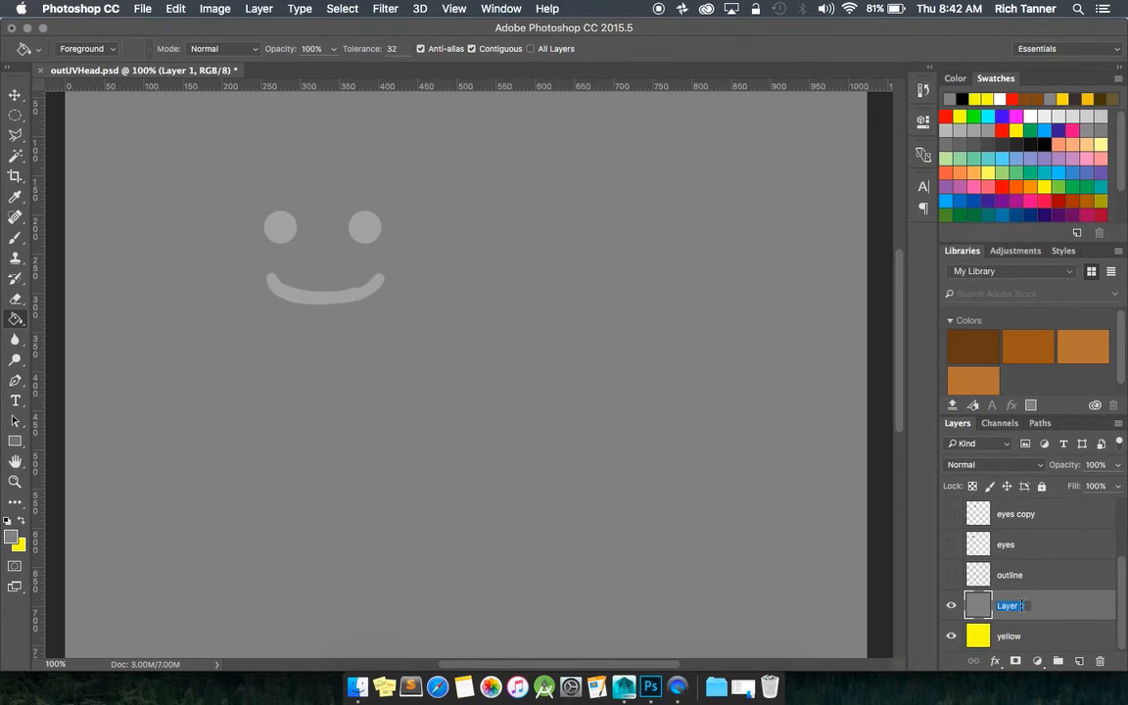
type("gr")
key("Return")
- Duplicate the grayBase layer within the same document, naming the duplicate grayBase copy
right_click(1057, 600)
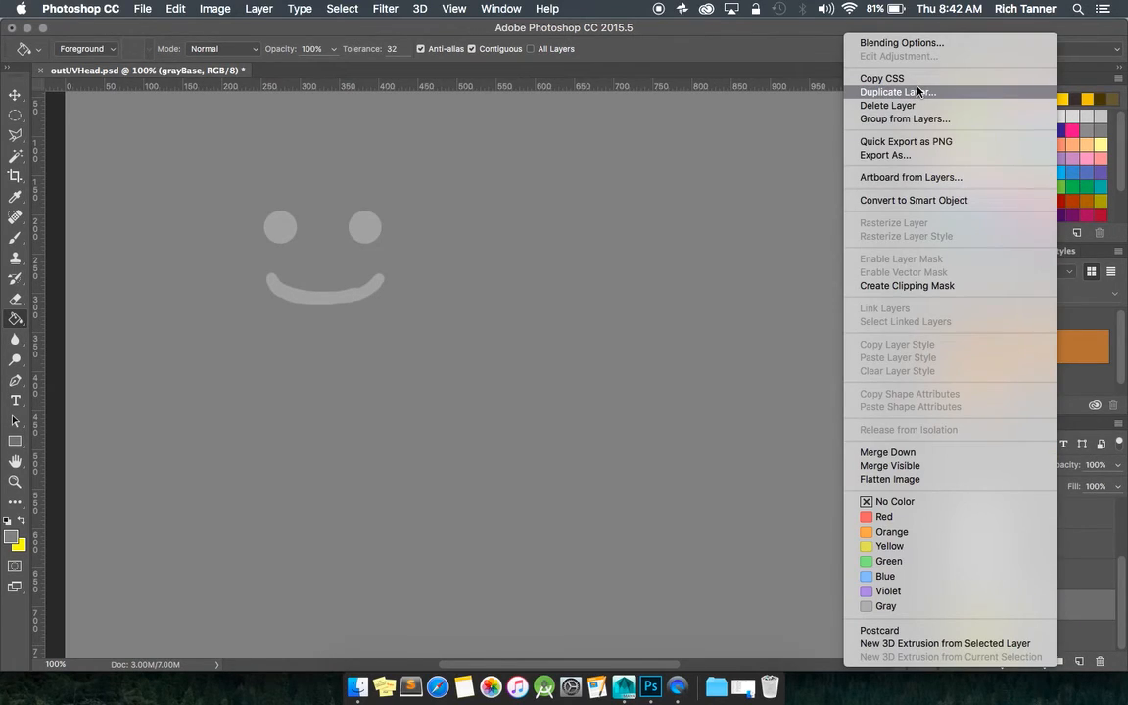
left_click(920, 91)
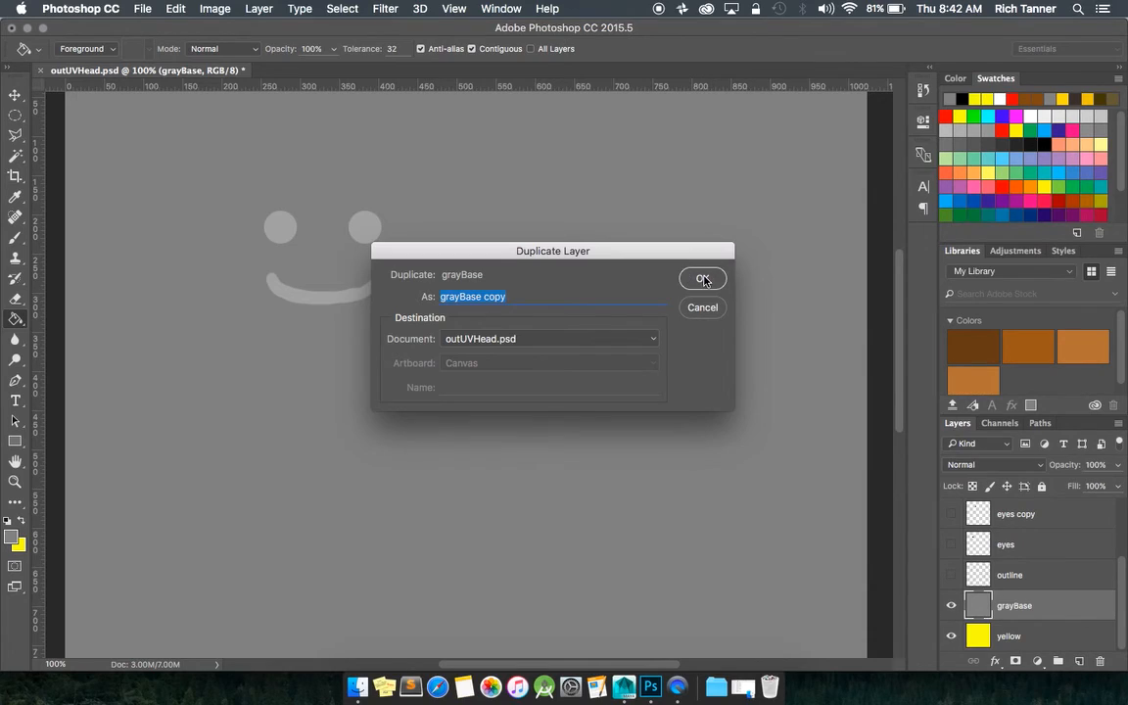
left_click(701, 279)
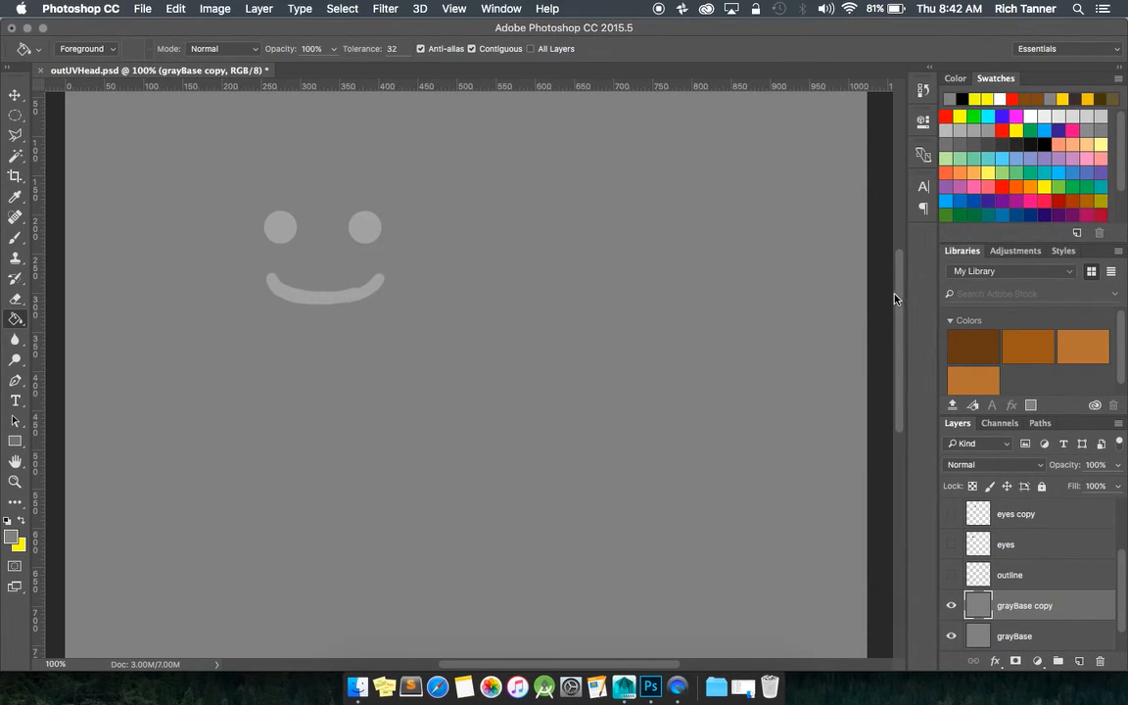
mouse_move(899, 294)
left_mouse_down()
mouse_move(899, 258)
mouse_move(900, 276)
left_mouse_up()
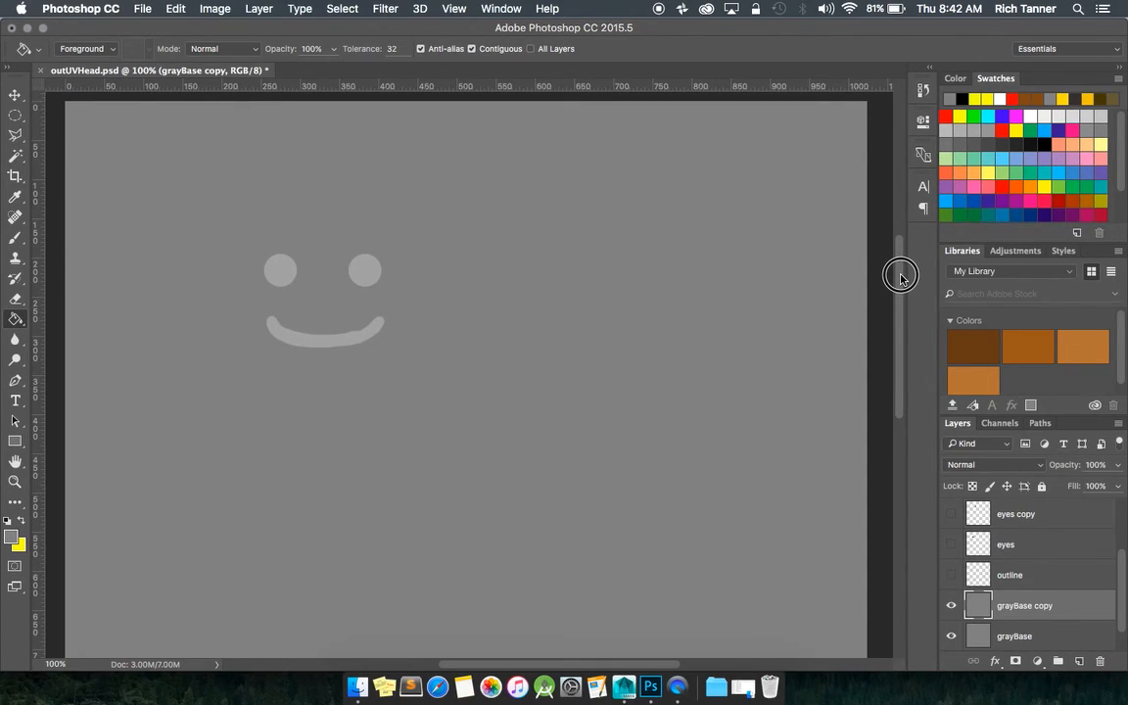
left_click_drag(901, 277, 900, 279)
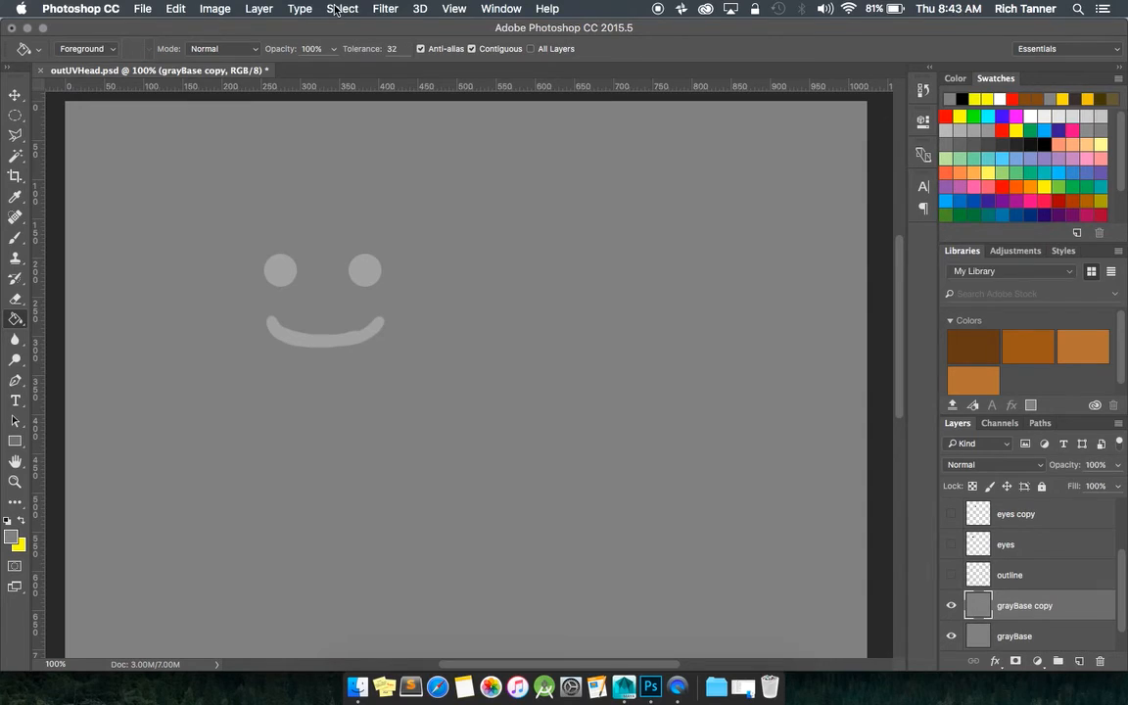
left_click(392, 9)
mouse_move(428, 216)
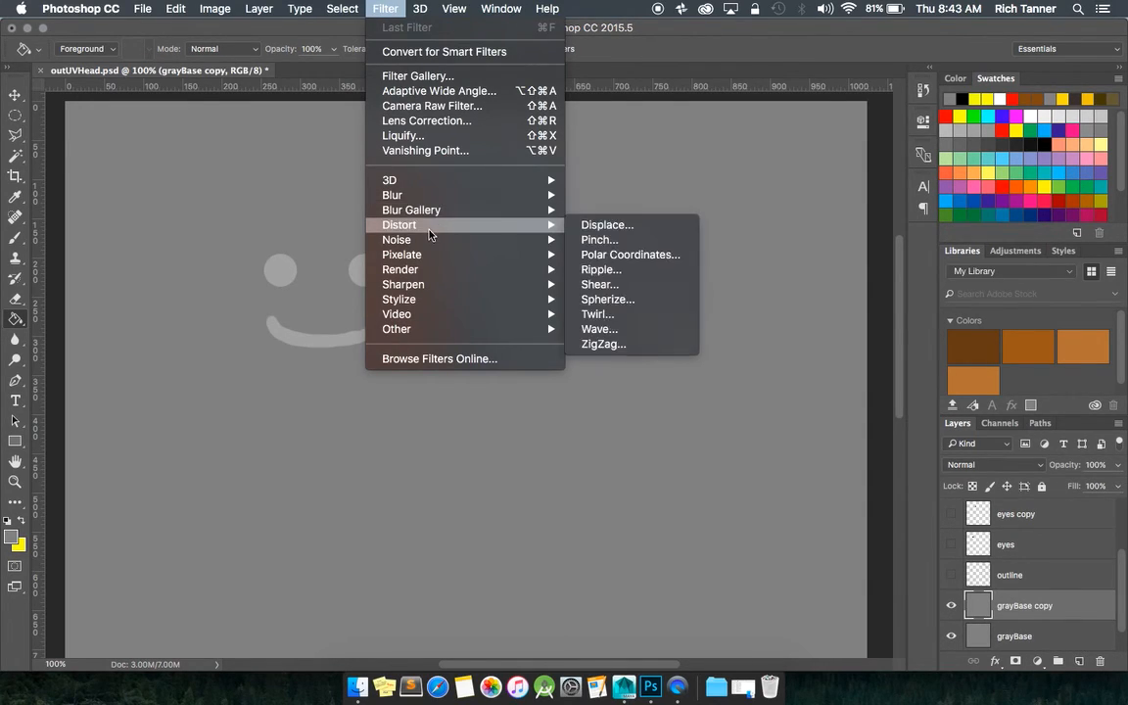
mouse_move(432, 241)
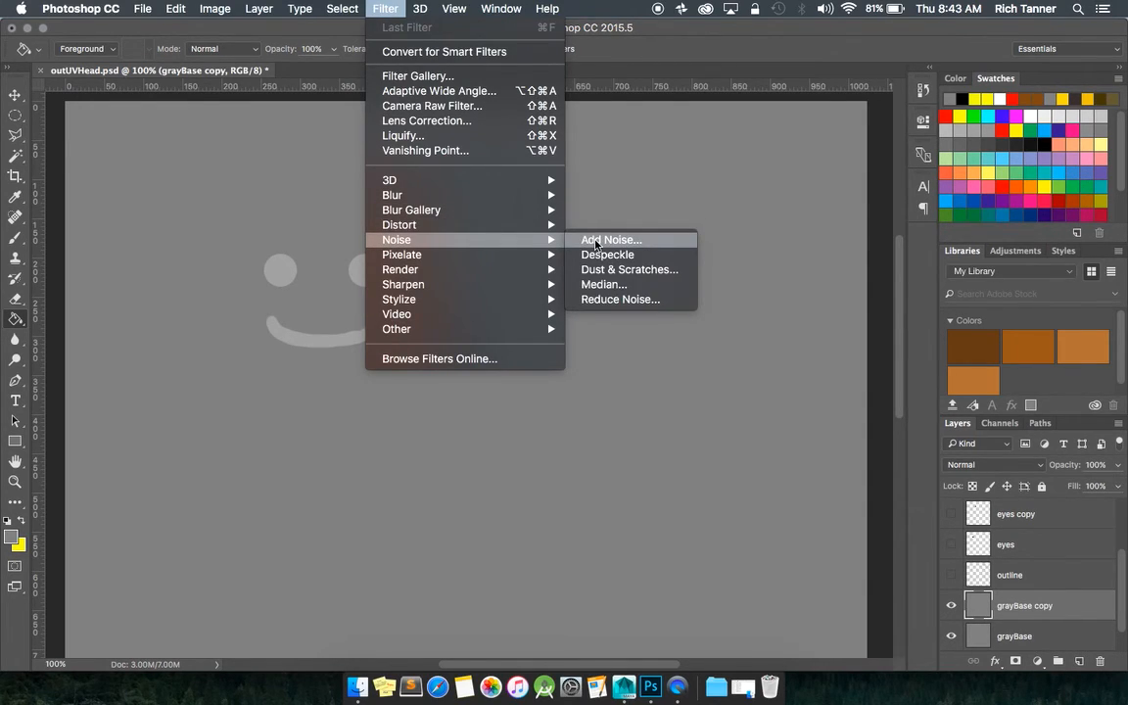
left_click(618, 269)
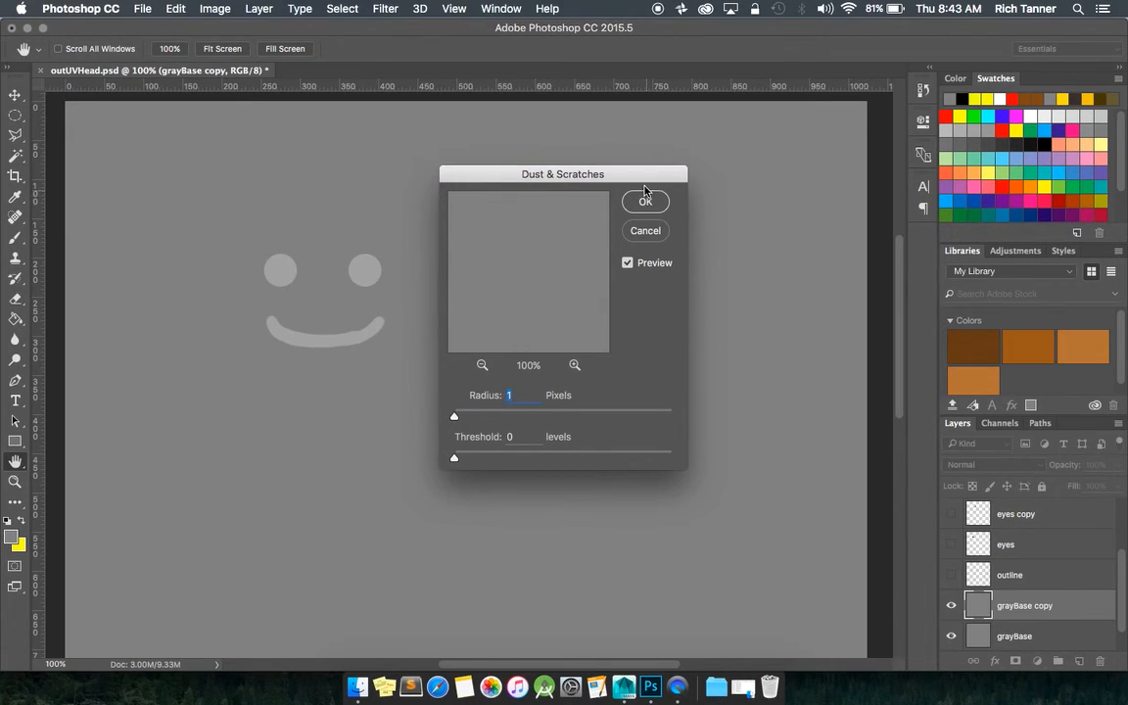
left_click_drag(637, 171, 682, 129)
left_click_drag(498, 375, 565, 418)
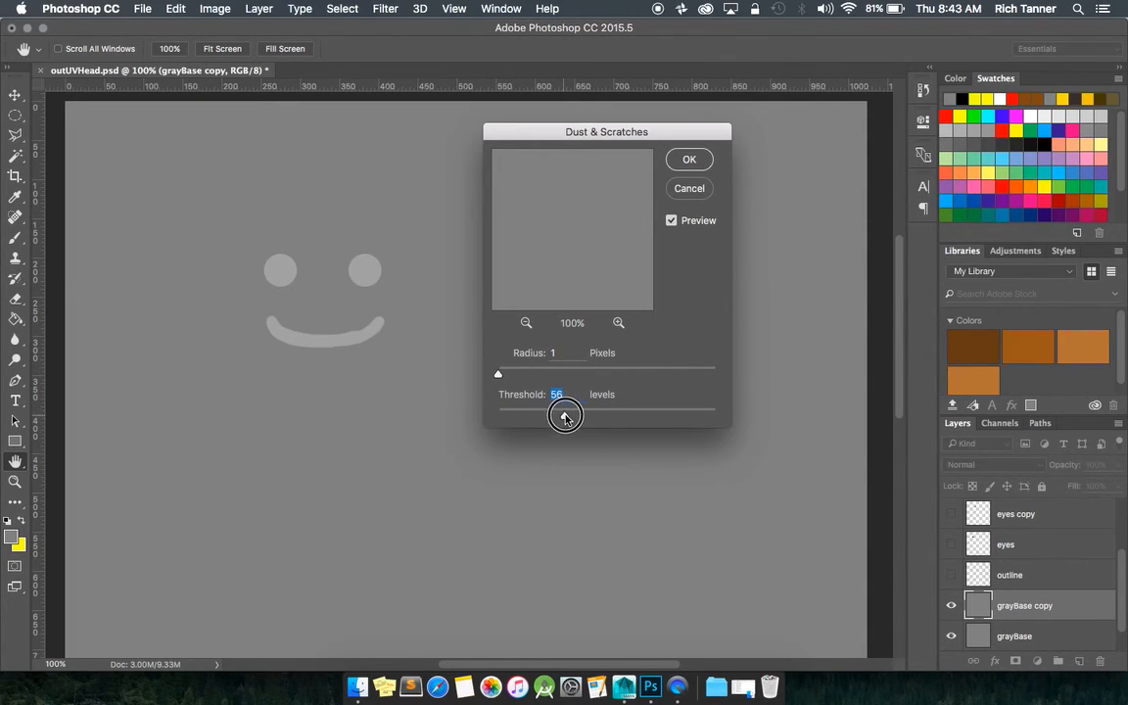
left_click(685, 189)
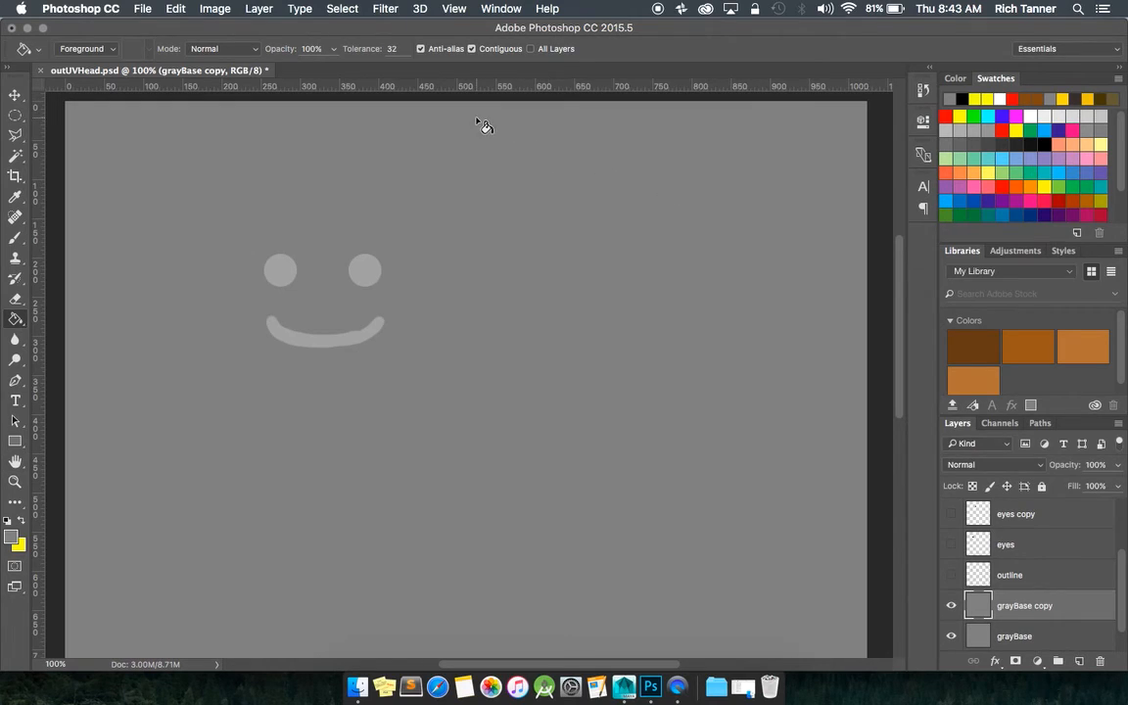
- Open the Add Noise filter for the grayBase copy layer, keeping the face on the canvas uncovered by the dialog
left_click(455, 11)
mouse_move(438, 240)
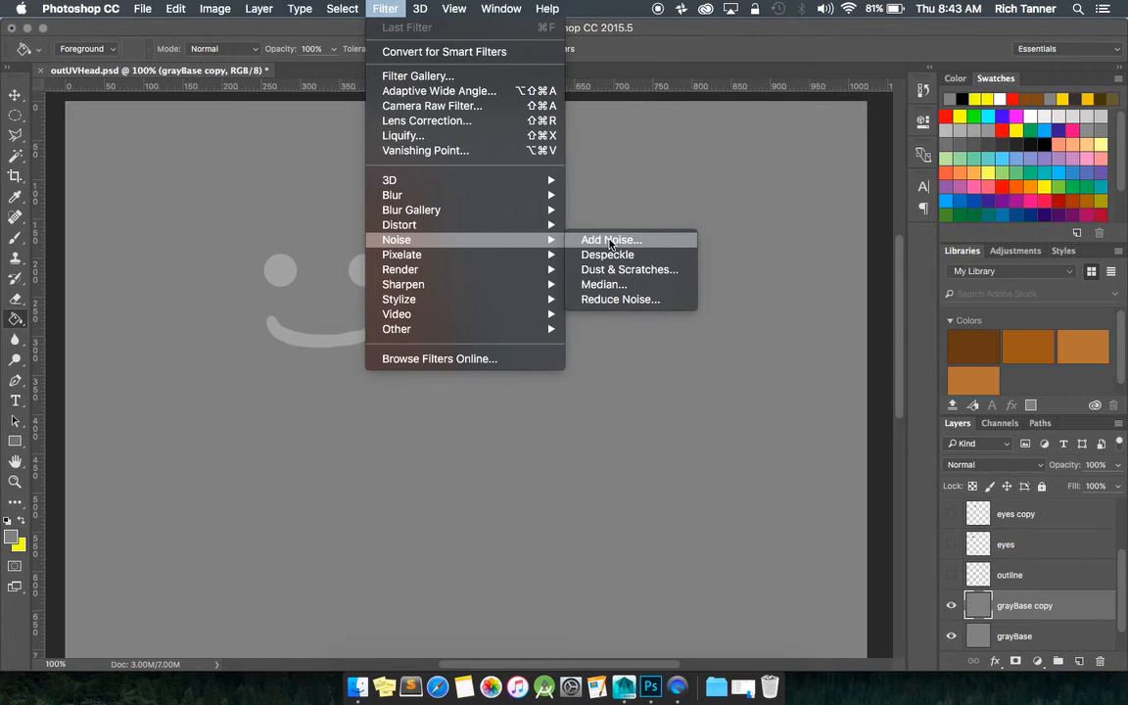
left_click(609, 241)
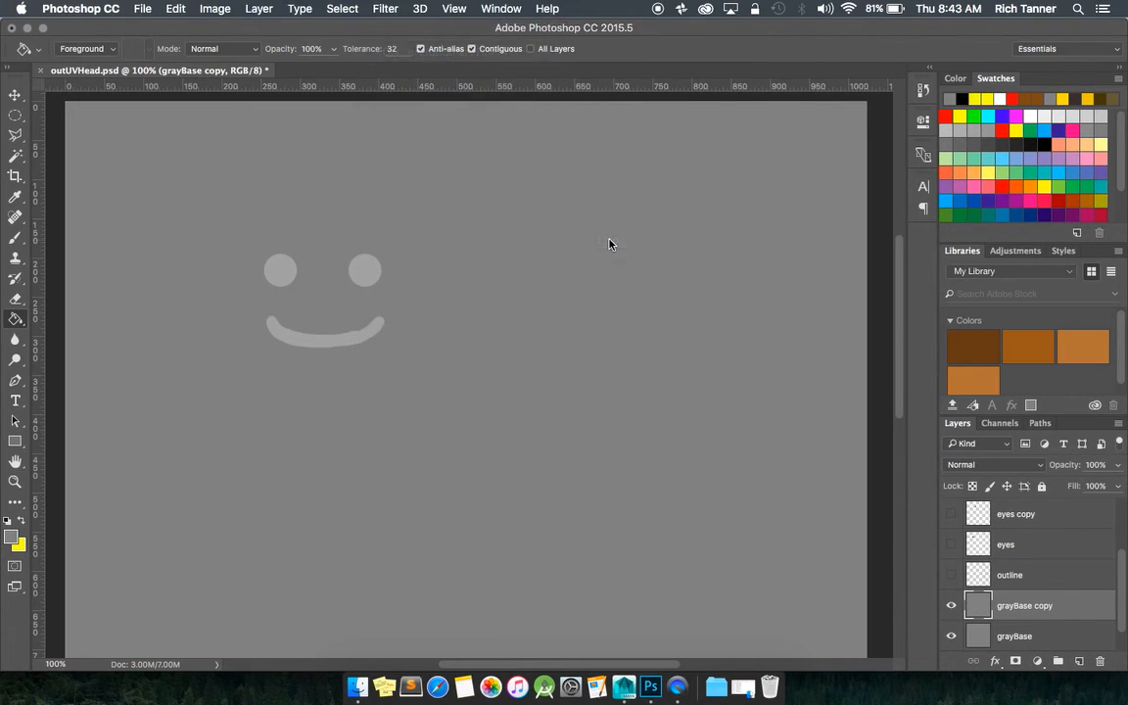
left_click_drag(584, 153, 716, 145)
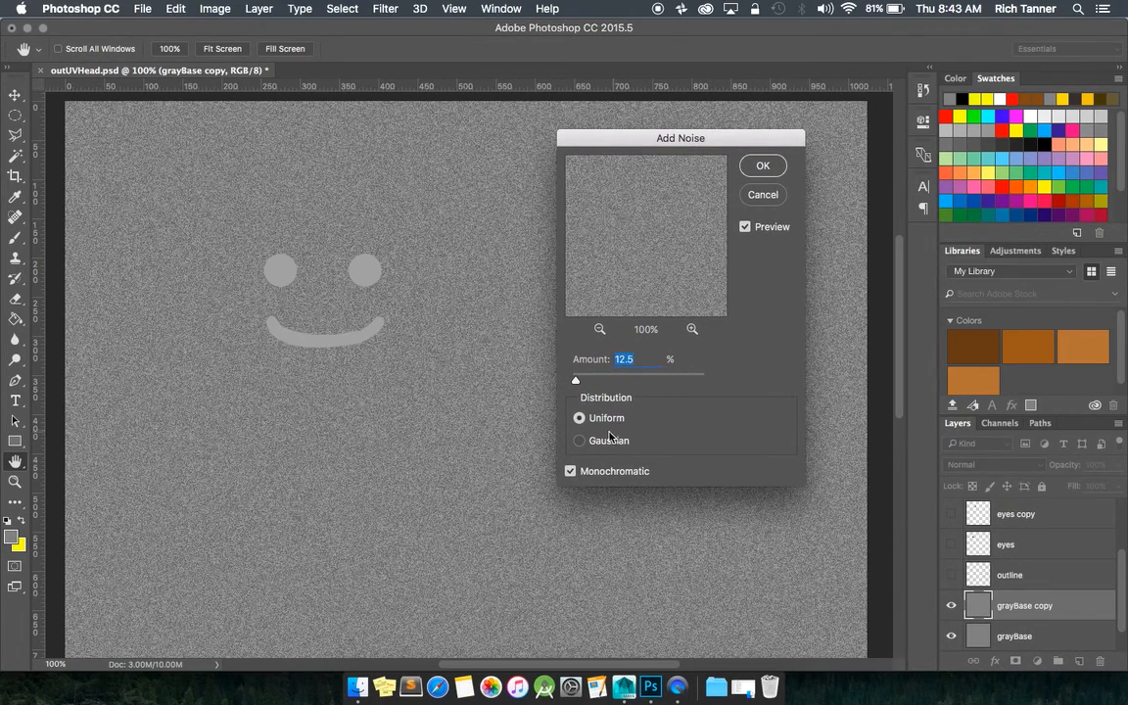
- Try noise amounts of 0.5% and 12%, as well as a Gaussian distribution with the monochromatic option off
type("1")
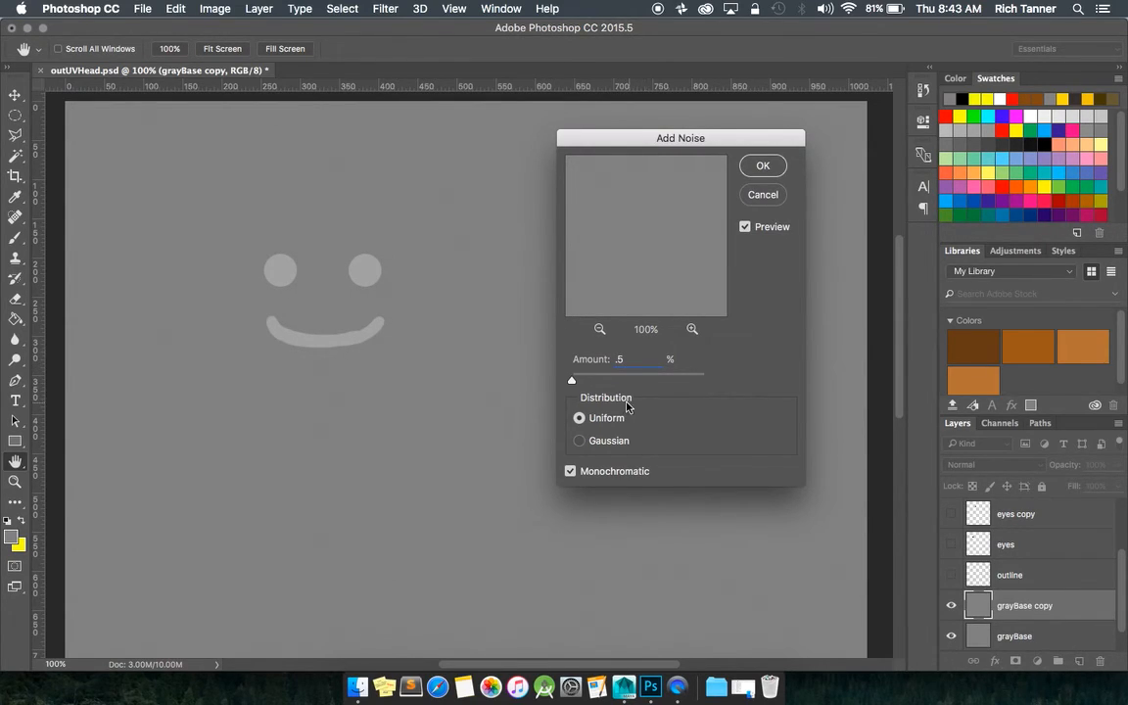
left_click(580, 442)
left_click(572, 473)
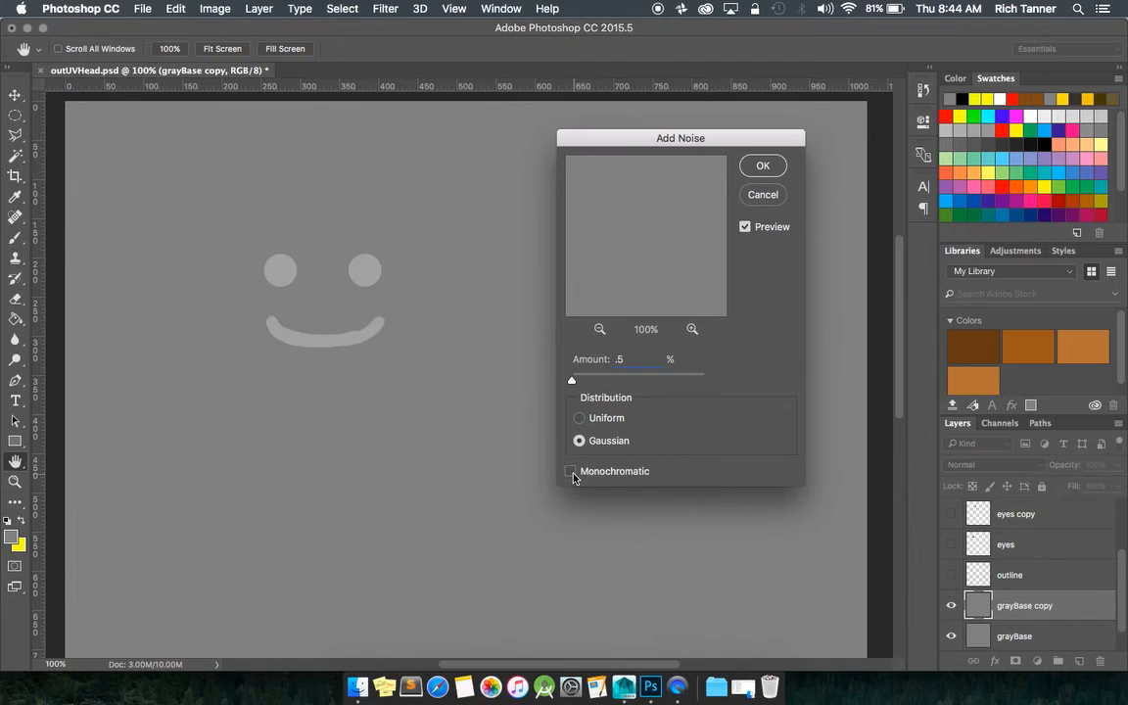
left_click(590, 417)
left_click(610, 359)
type("12")
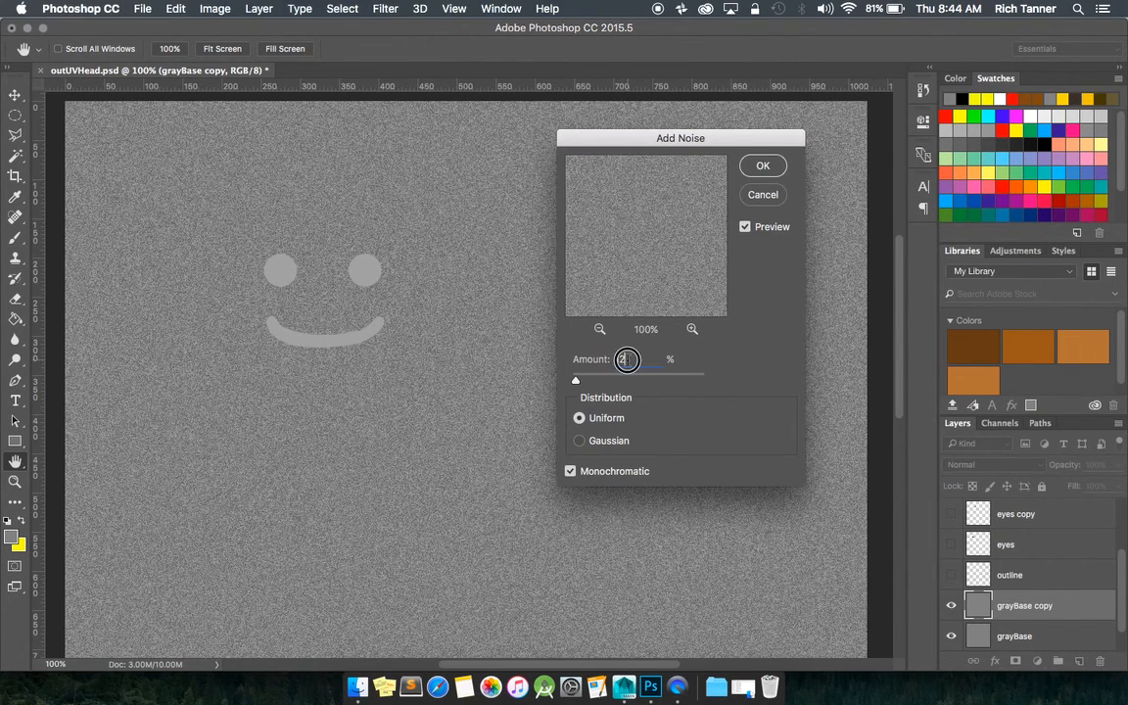
key("BackSpace")
left_click_drag(631, 362, 589, 362)
type("0.5")
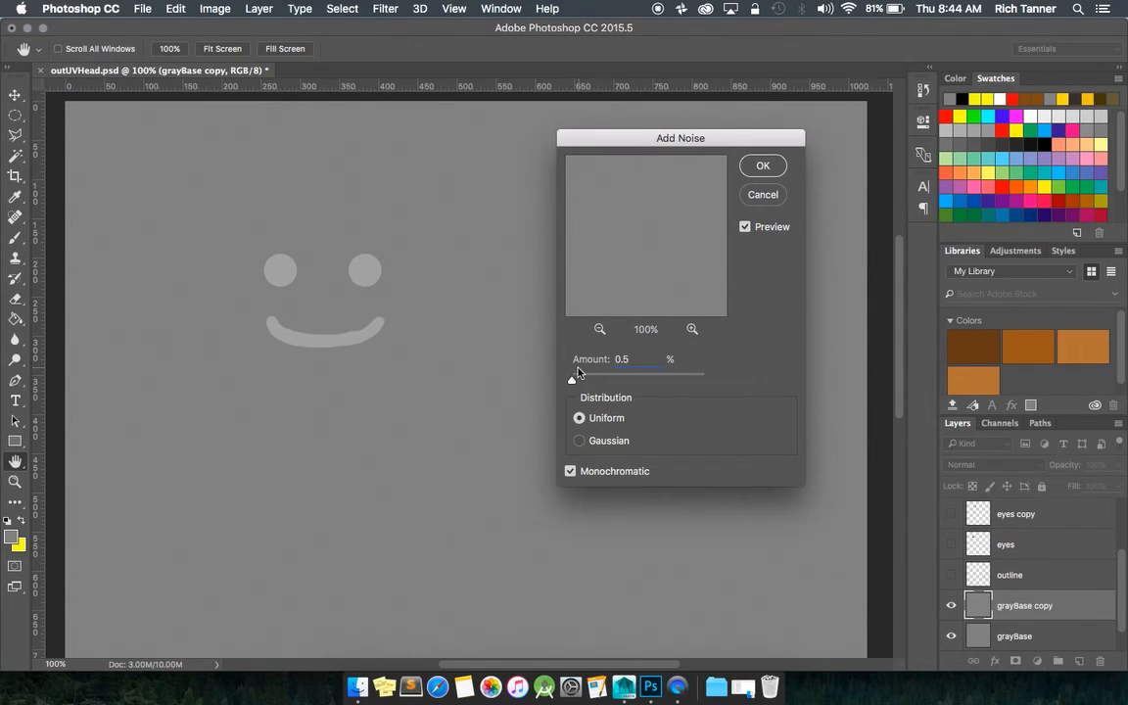
- Apply uniform monochromatic noise with an amount of 1% to the grayBase copy layer
double_click(621, 360)
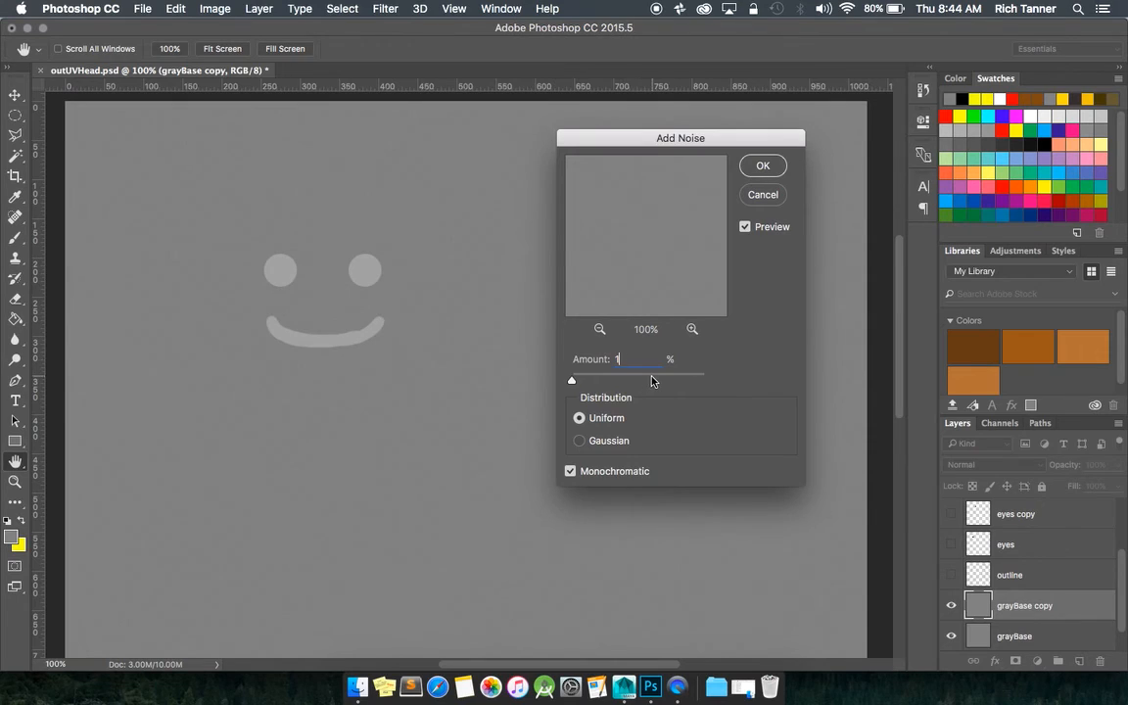
key("Return")
key("g")
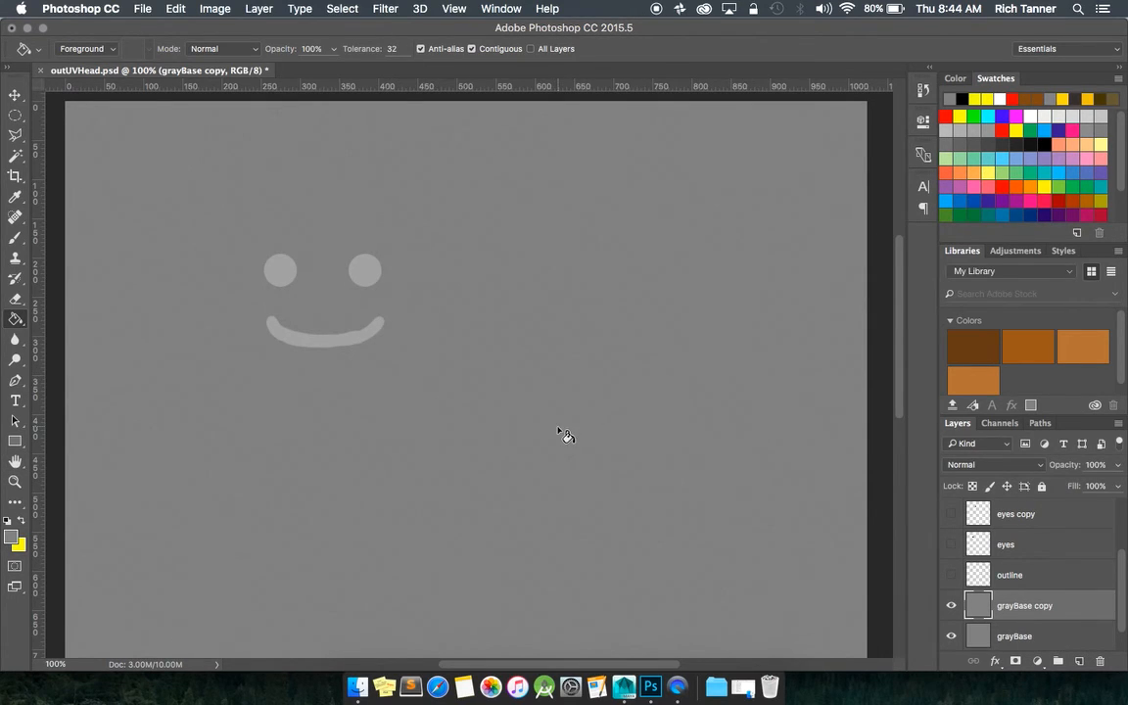
- Compare the canvas with and without the grayBase copy layer, and examine the noise around the face at 200% and 300% zoom
left_click(949, 608)
left_click(949, 607)
left_click(70, 664)
key("BackSpace")
type("200")
key("Return")
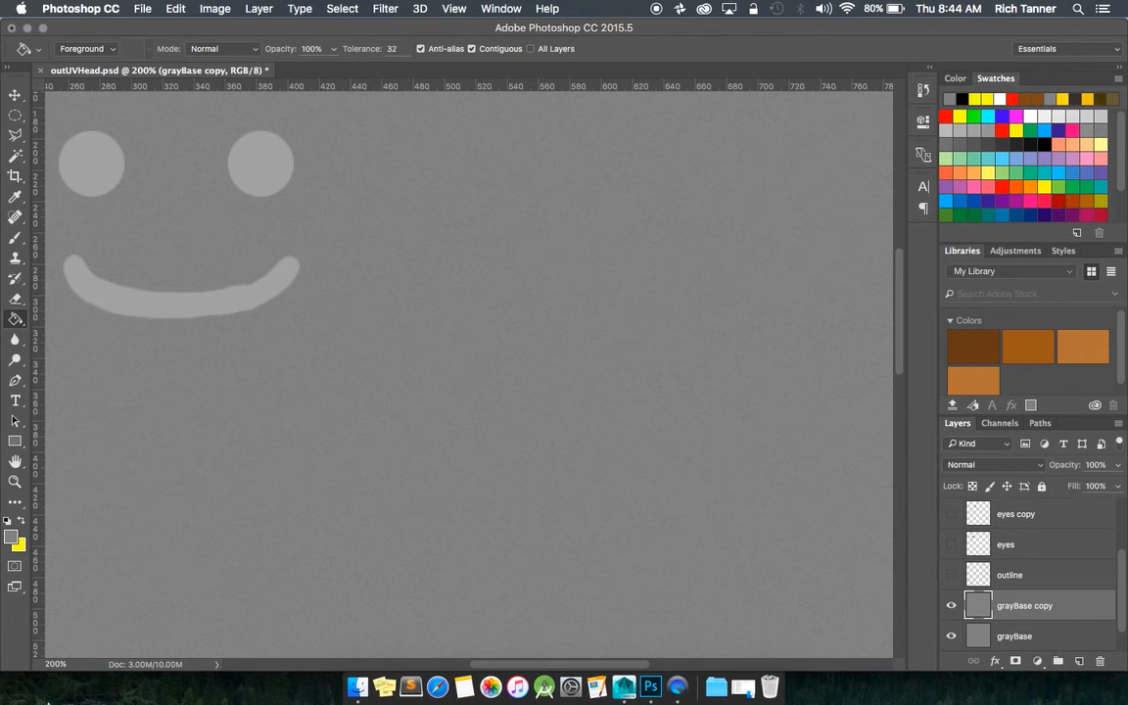
left_click(56, 664)
type("300")
key("Return")
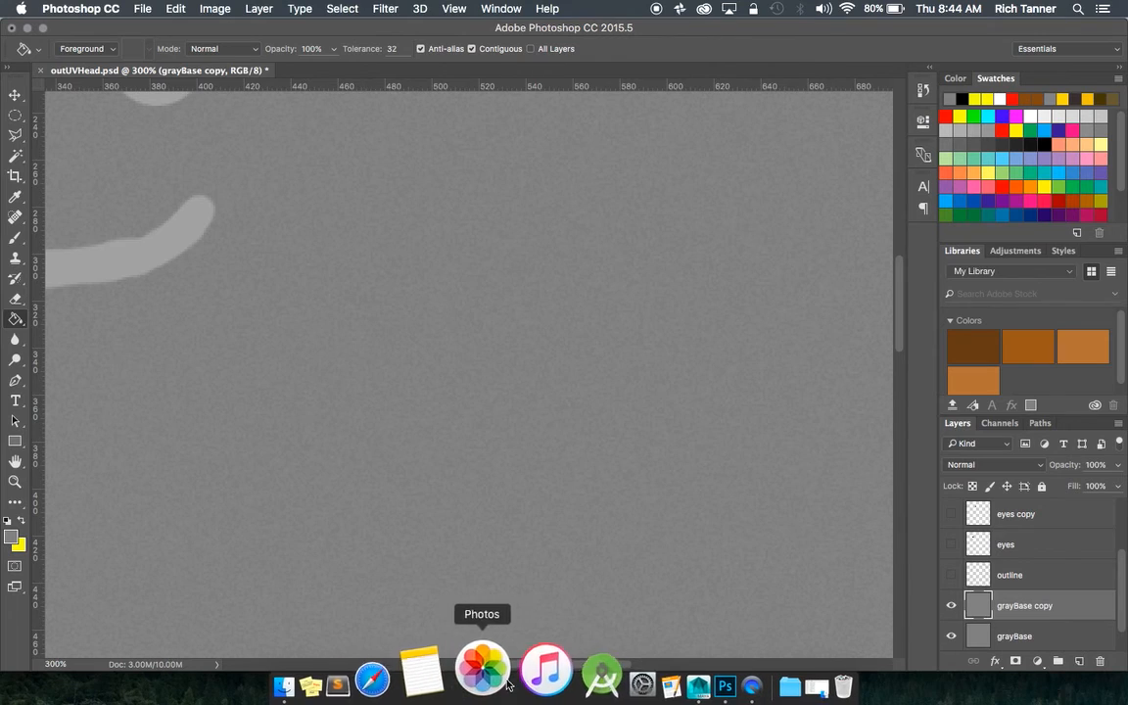
left_click_drag(578, 666, 488, 668)
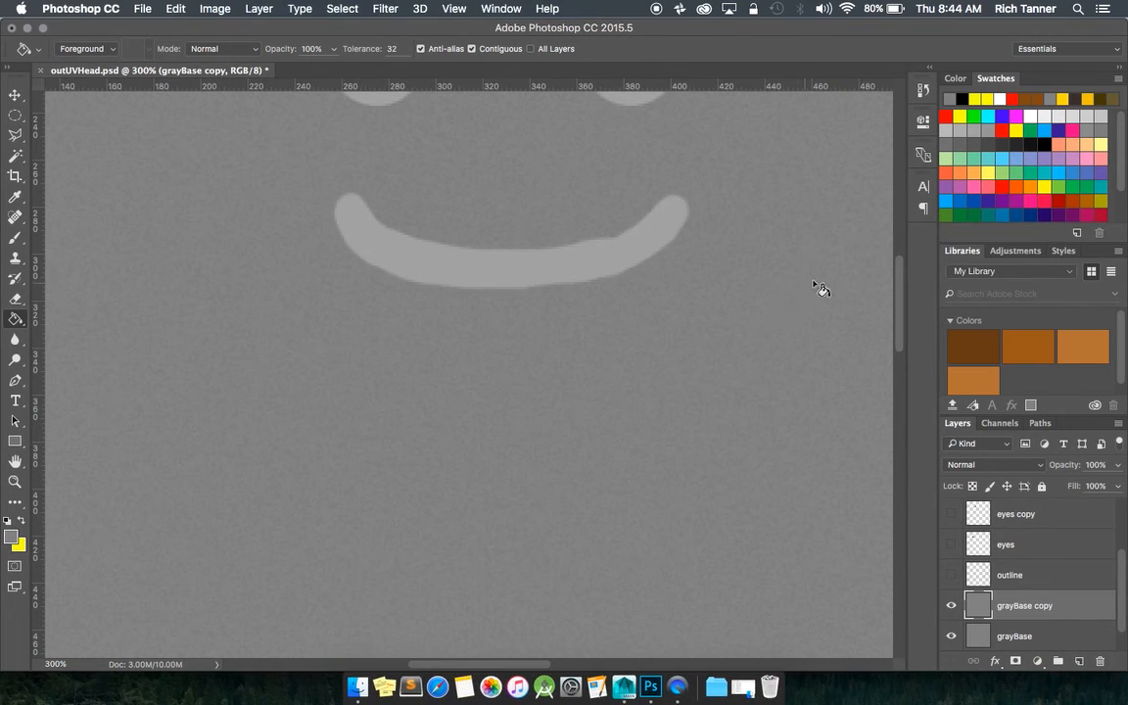
left_click_drag(896, 289, 901, 256)
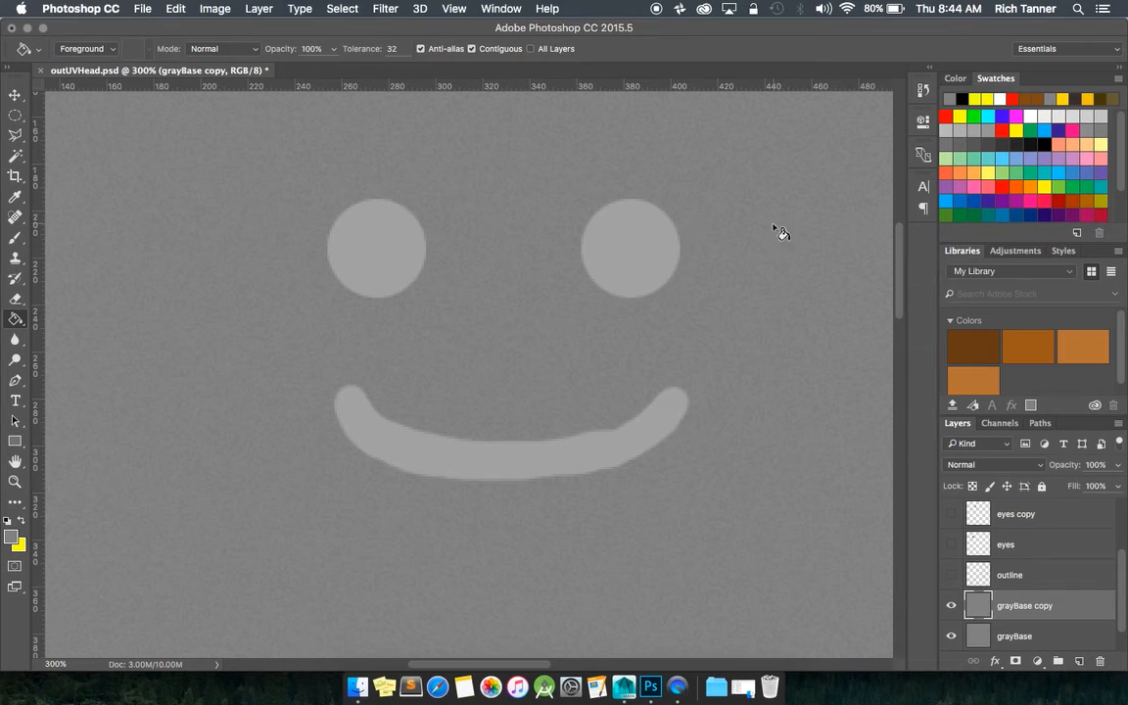
- Apply the Dust & Scratches filter to the grayBase copy layer, adjusting its radius and threshold
left_click_drag(896, 254, 897, 245)
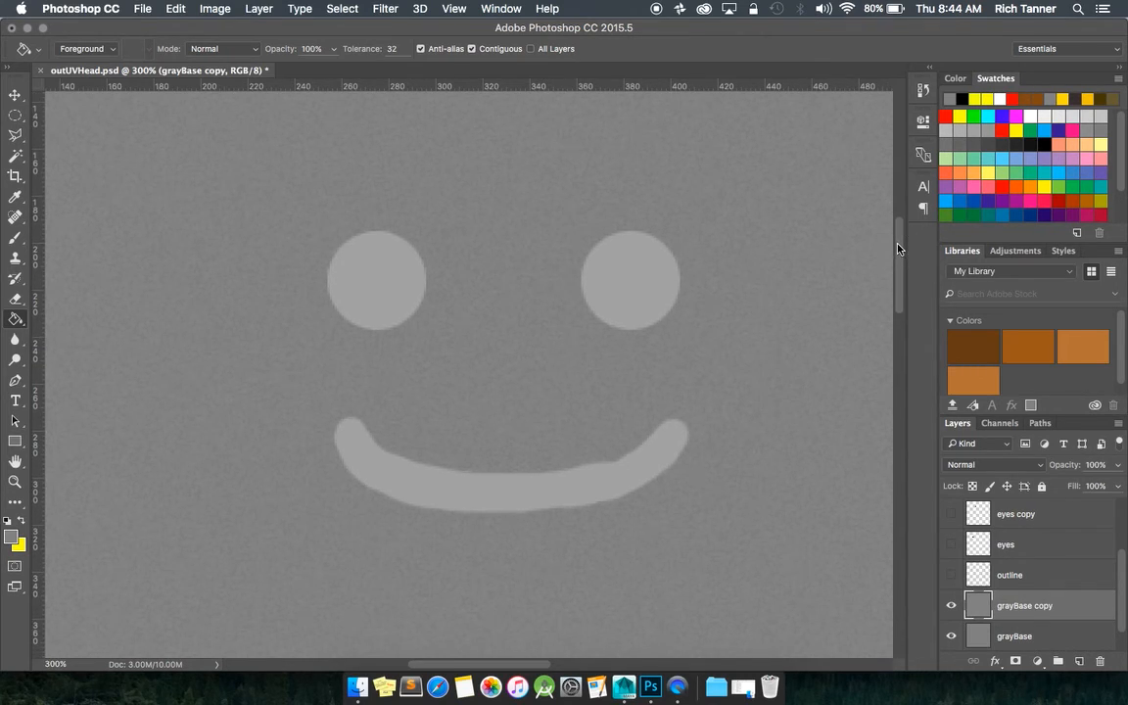
left_click(348, 10)
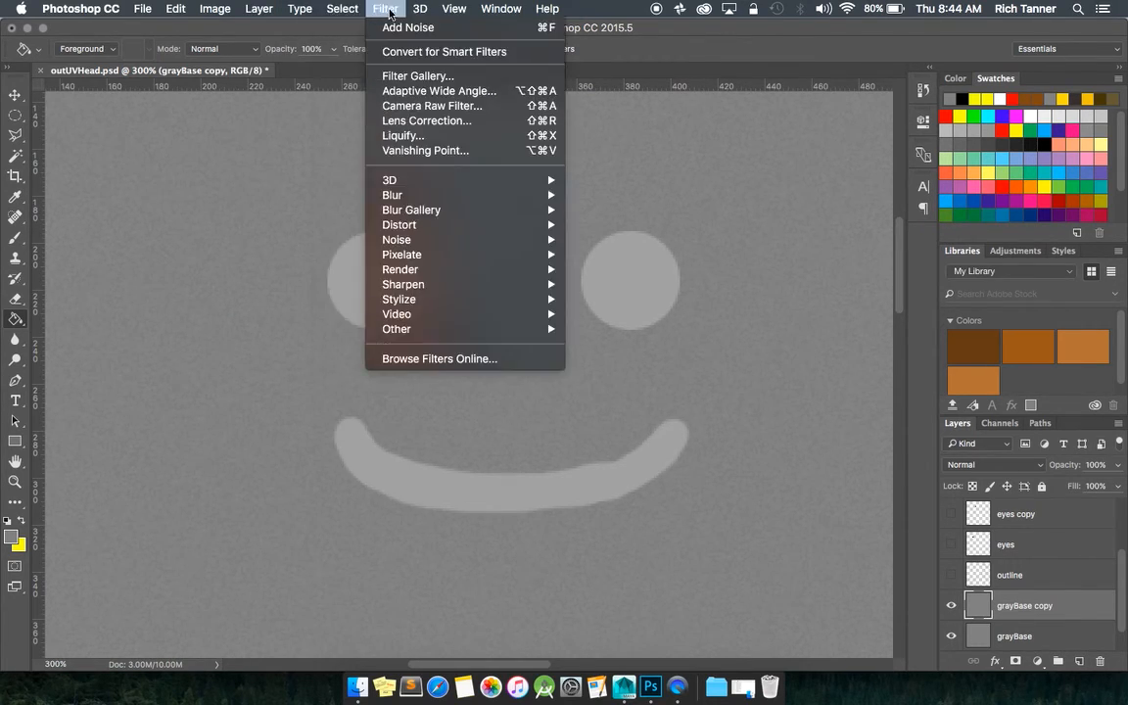
mouse_move(421, 212)
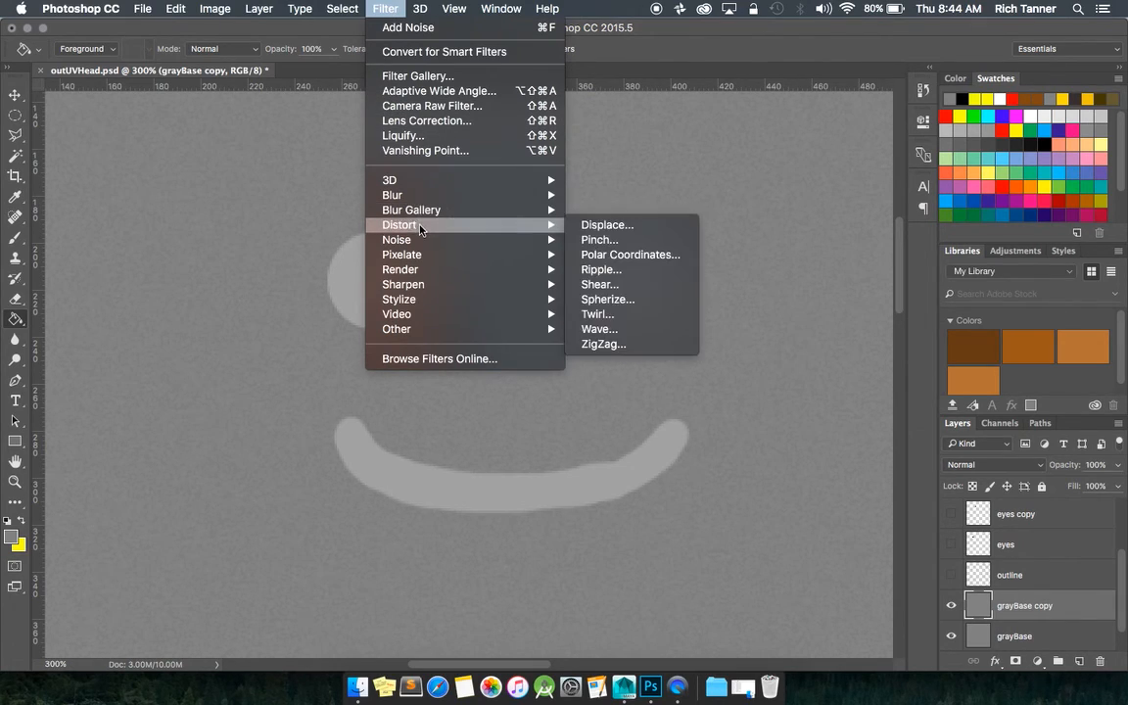
mouse_move(554, 257)
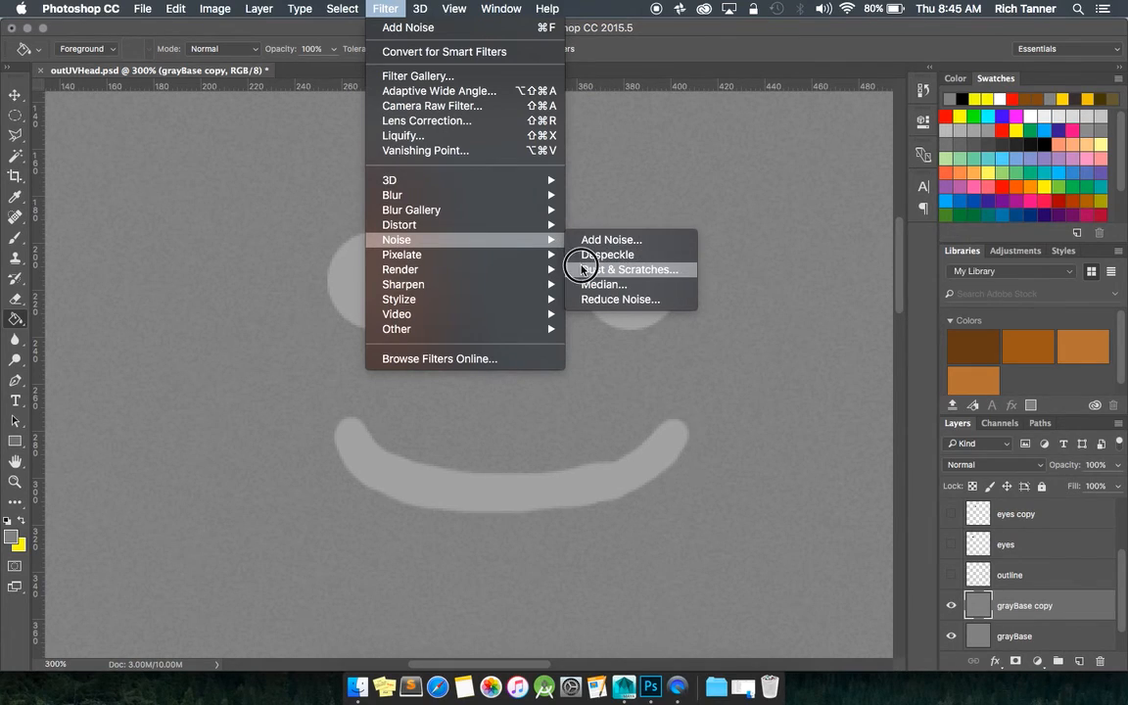
left_click(581, 270)
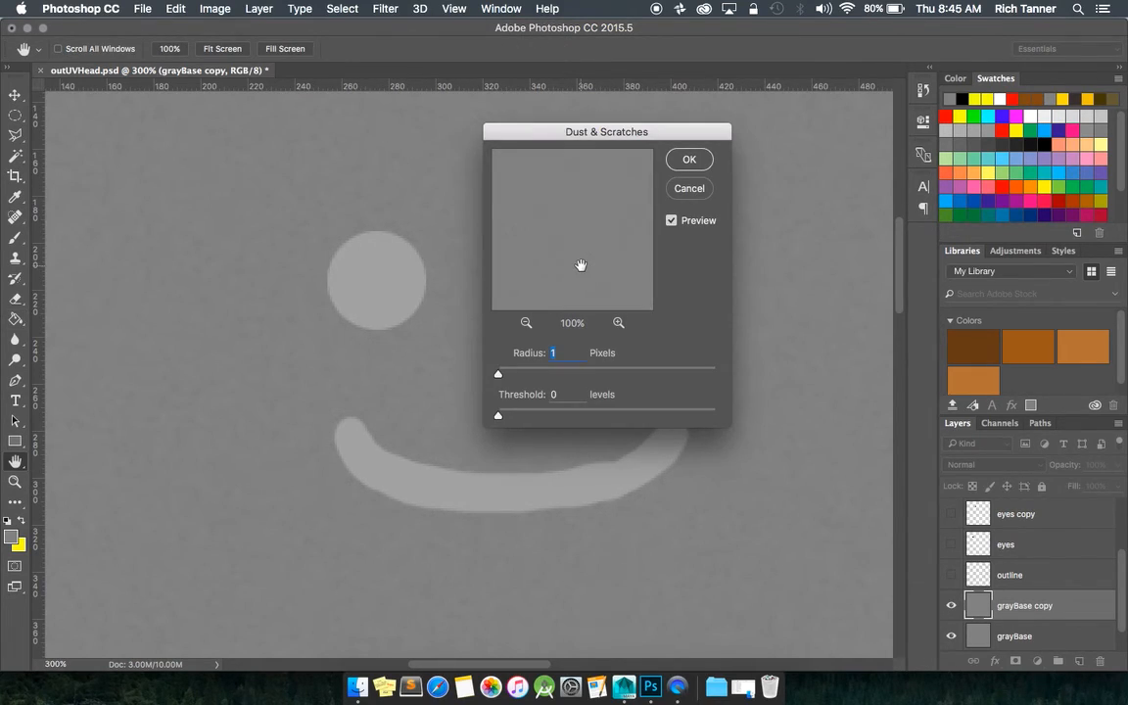
mouse_move(498, 377)
left_mouse_down()
mouse_move(527, 376)
mouse_move(516, 375)
mouse_move(499, 416)
mouse_move(649, 415)
mouse_move(511, 418)
mouse_move(501, 373)
mouse_move(694, 379)
mouse_move(559, 362)
mouse_move(494, 370)
left_mouse_up()
left_click_drag(507, 415, 478, 418)
left_click_drag(502, 377, 505, 376)
left_click_drag(499, 419, 504, 416)
left_click(690, 160)
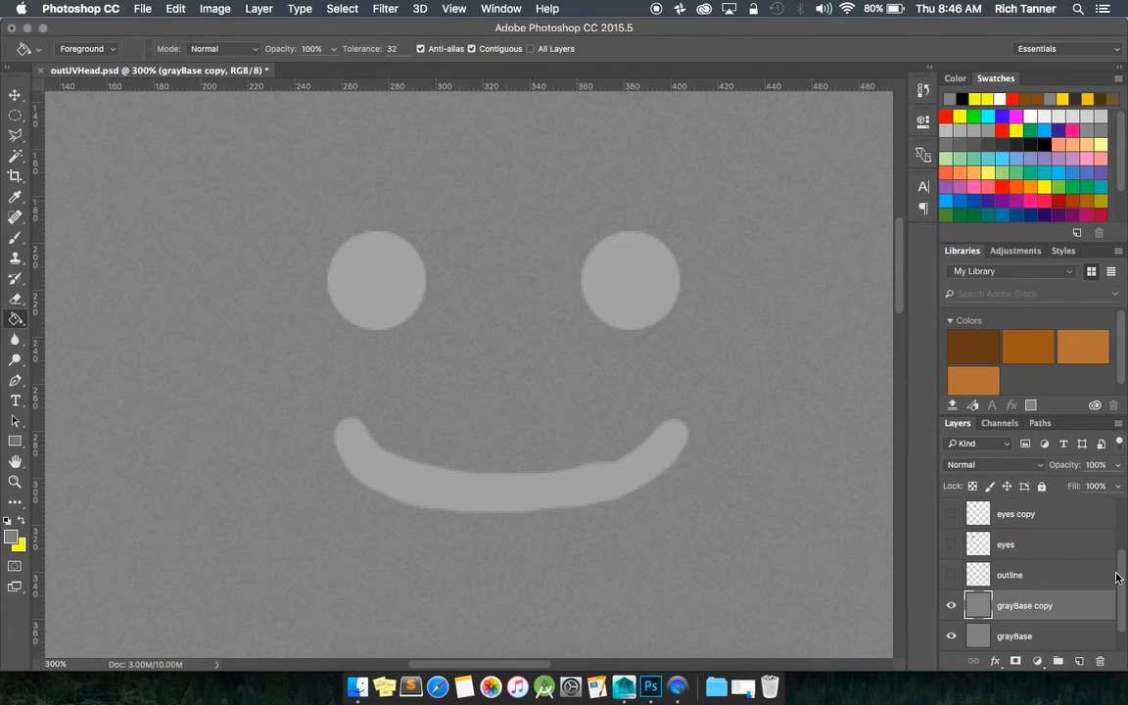
- Show the outline layer and add a new layer above the face layer
left_click(951, 574)
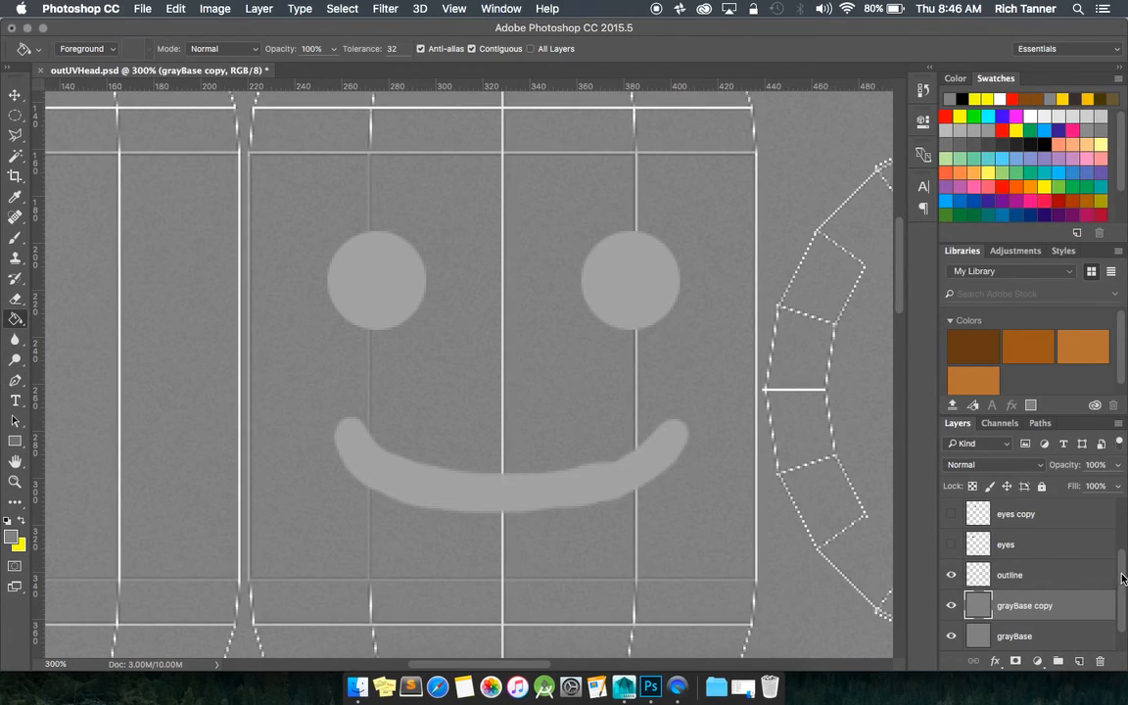
scroll(1123, 577, "up", 1)
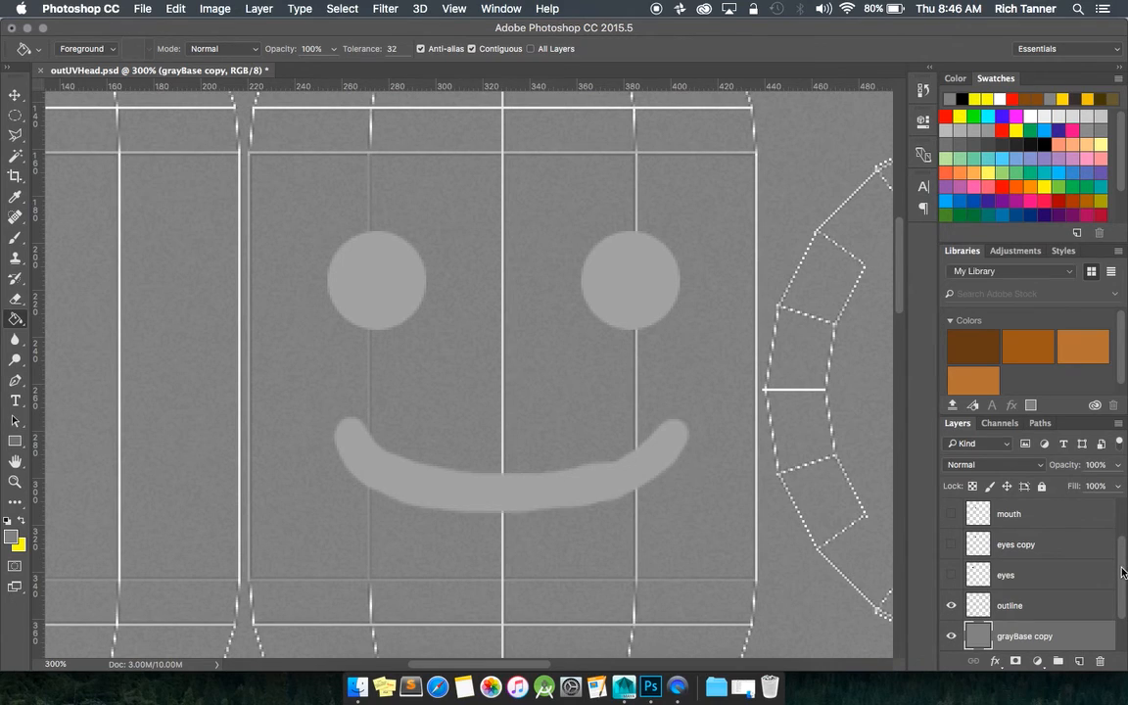
left_click_drag(457, 666, 410, 662)
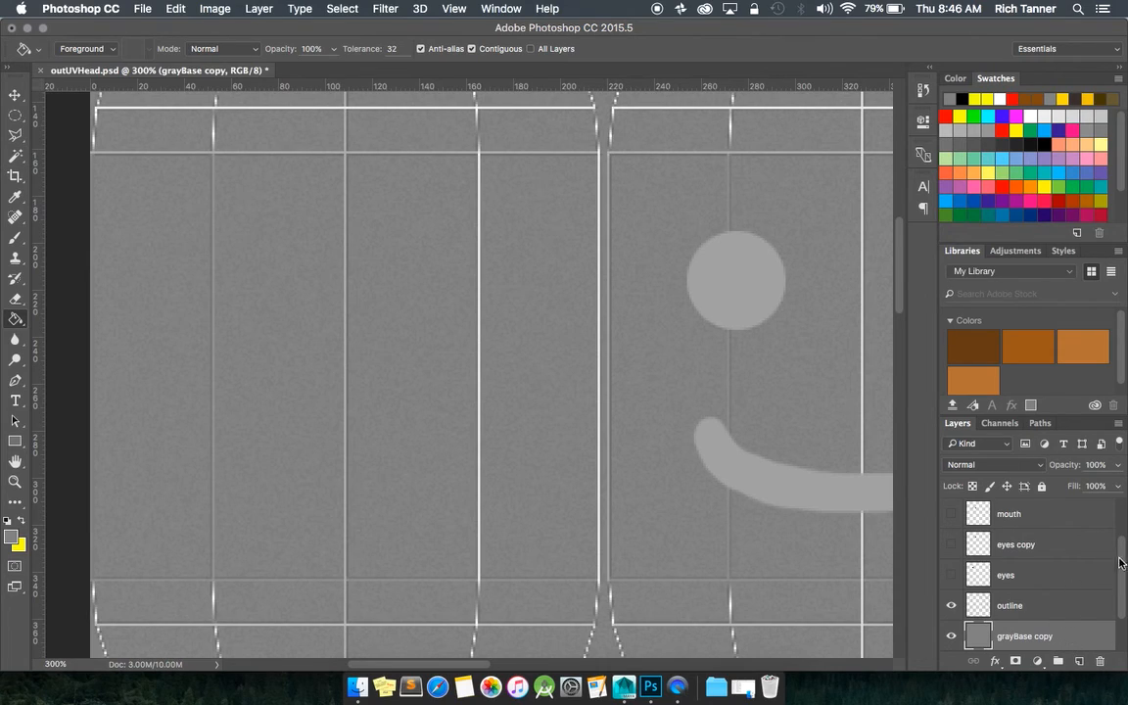
left_click_drag(1124, 563, 1123, 511)
left_click(1036, 514)
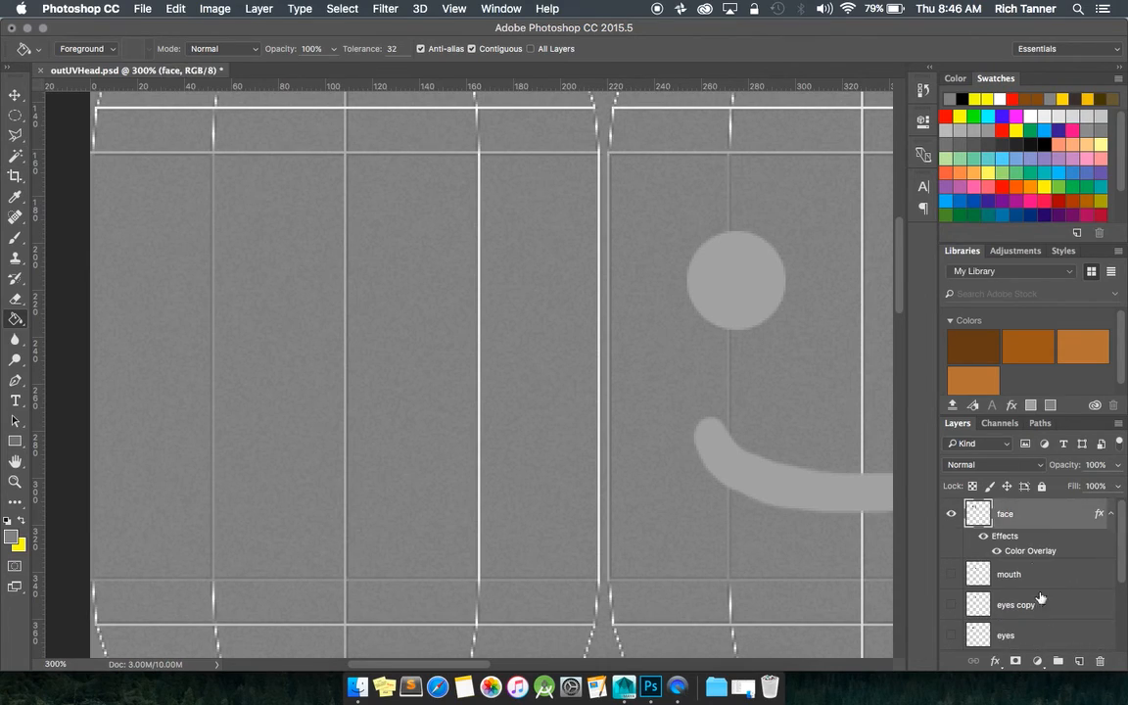
left_click(1079, 662)
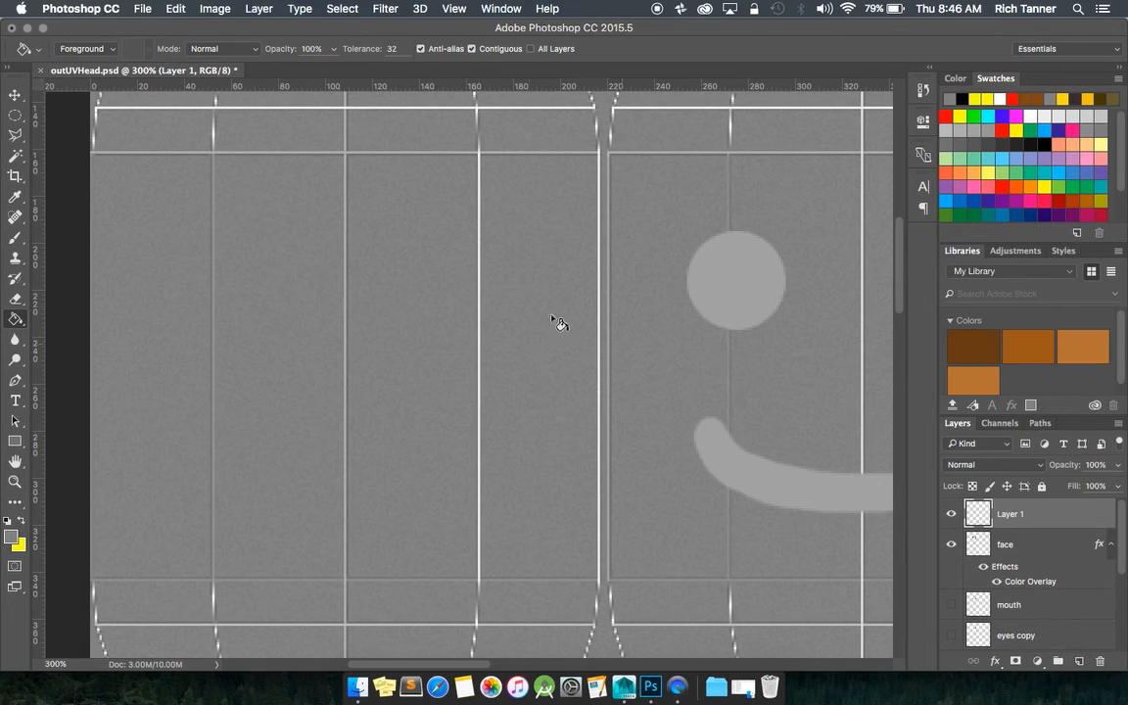
- Paint a thin diagonal scratch about 60 px long in black with a 1 px brush on the blank UV shell beside the face
key("d")
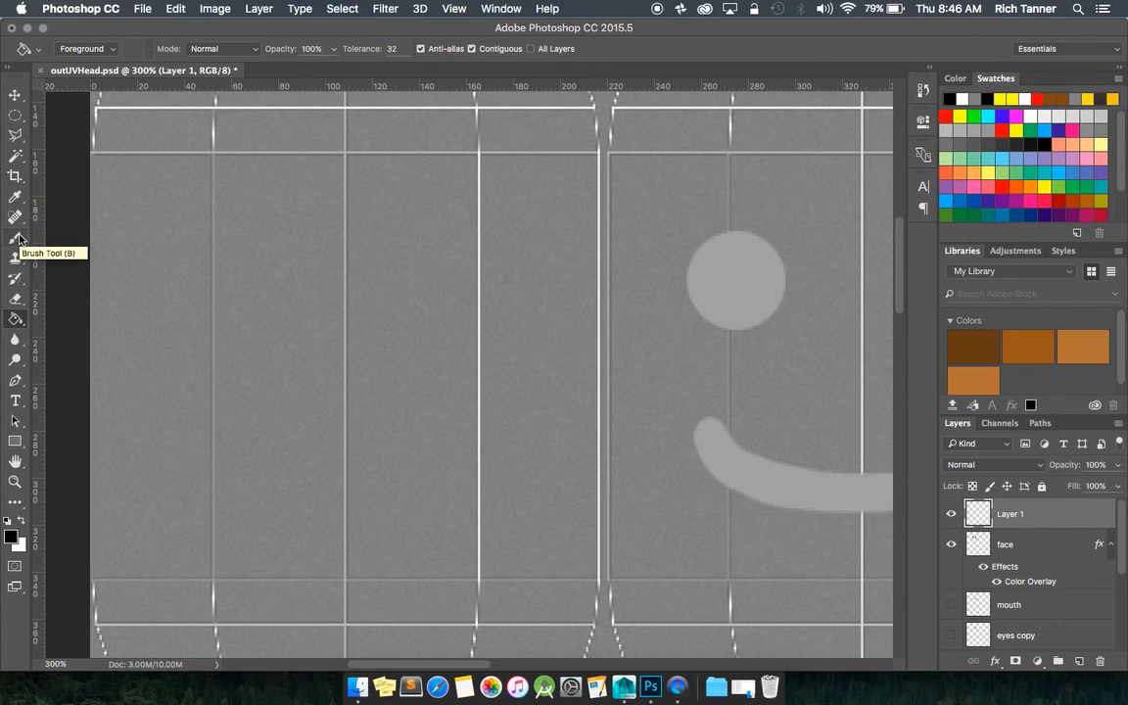
left_click(15, 238)
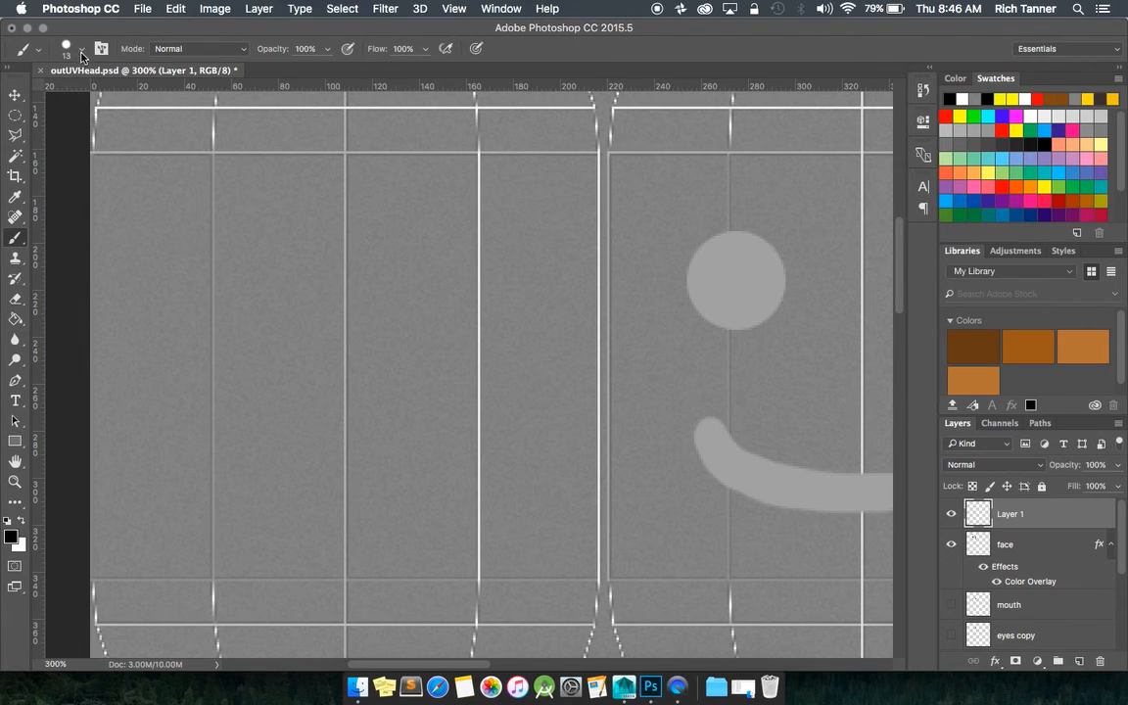
left_click(82, 50)
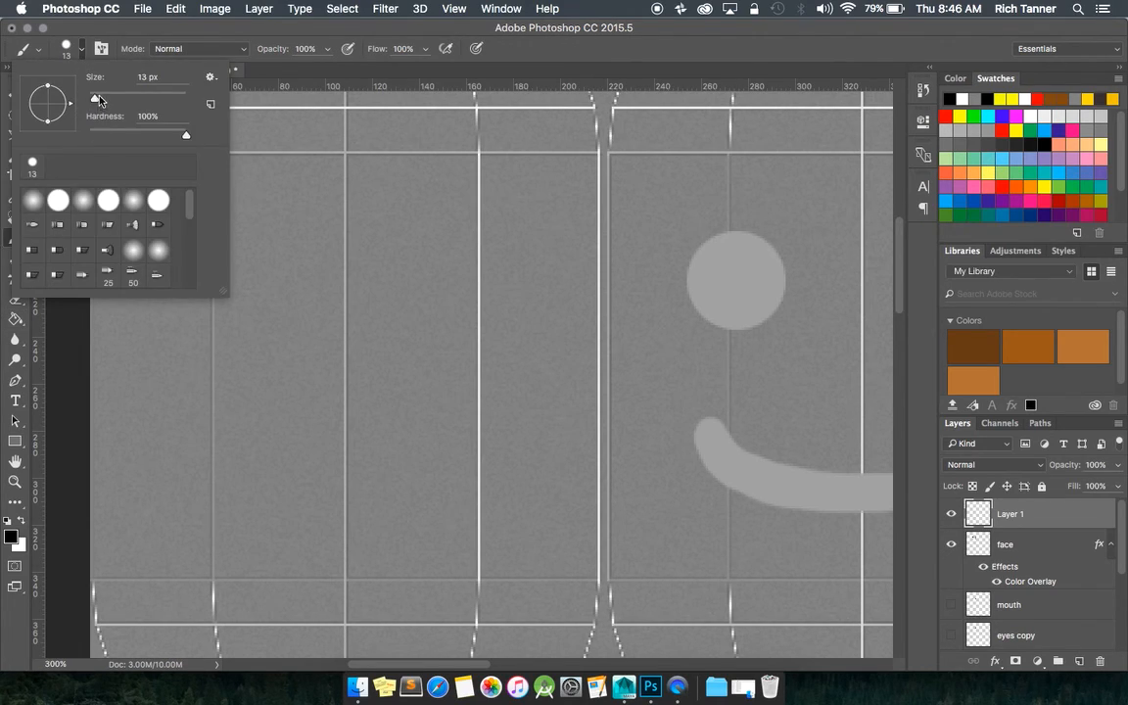
left_click_drag(95, 102, 88, 100)
left_click(259, 288)
left_click_drag(265, 281, 380, 356)
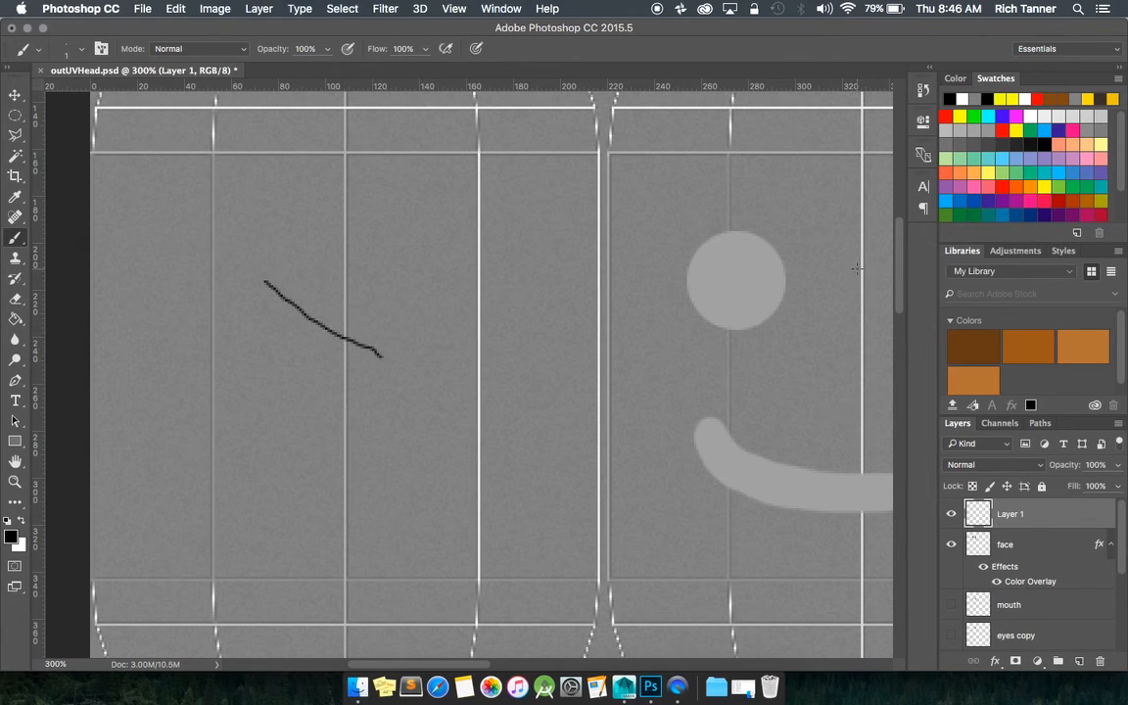
left_click_drag(903, 271, 901, 270)
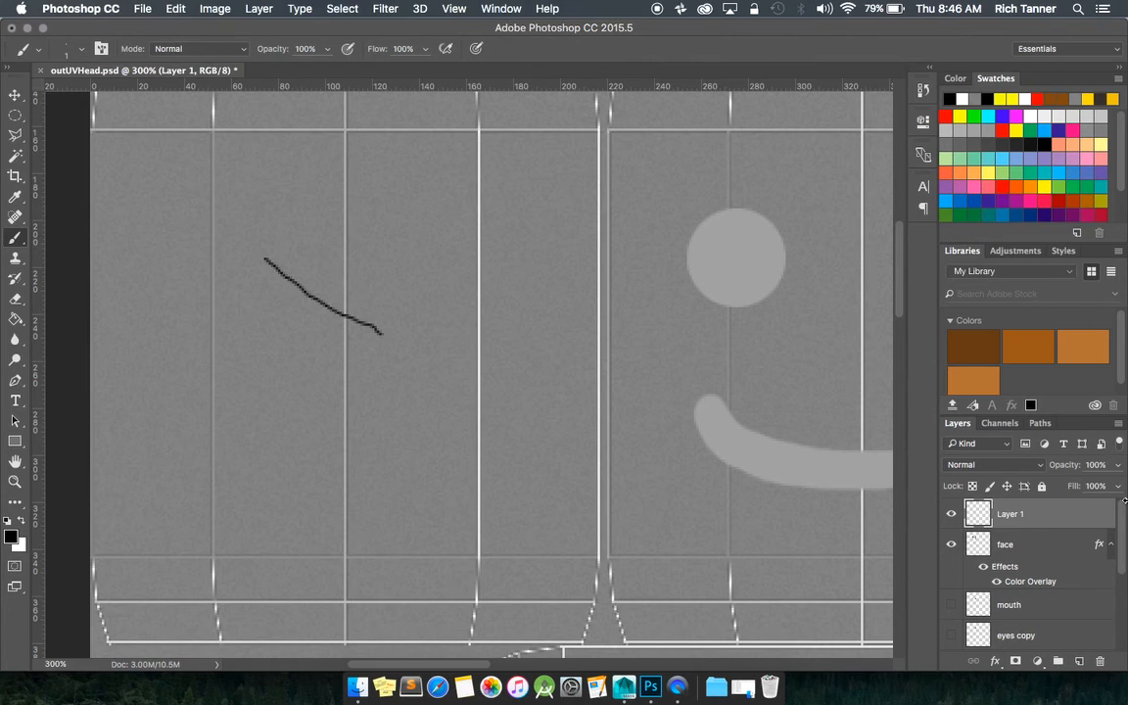
- Try the Multiply blend mode on the layer with the scratch line and return it to Normal
left_click(1040, 465)
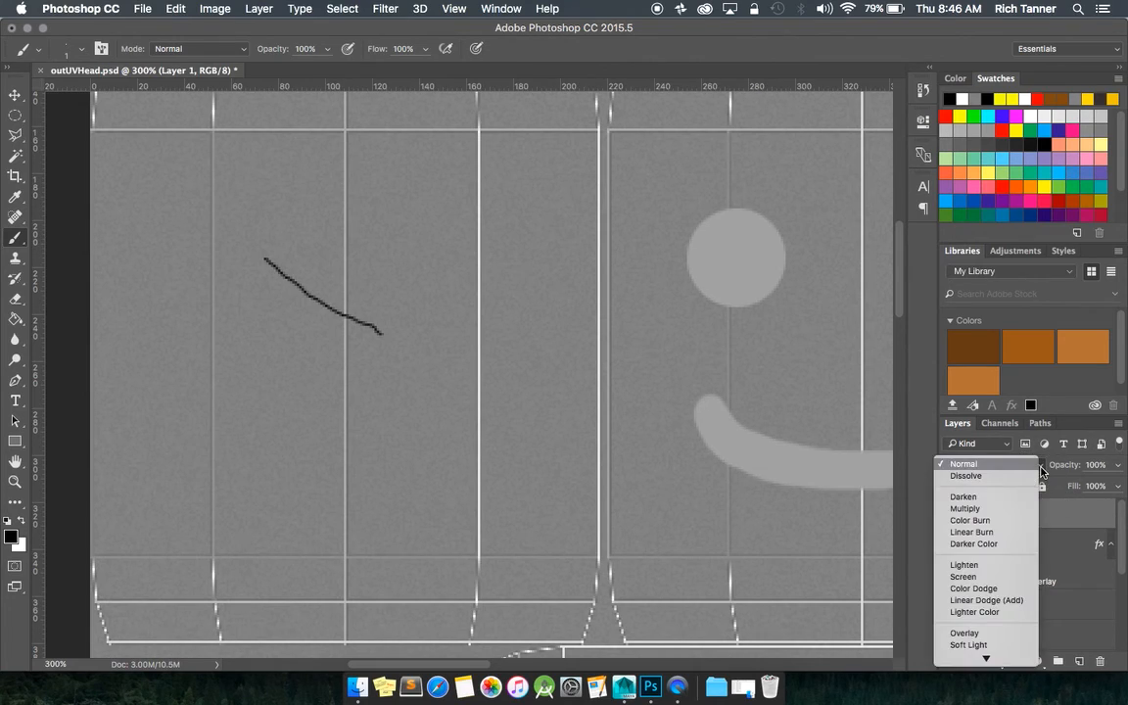
left_click(992, 510)
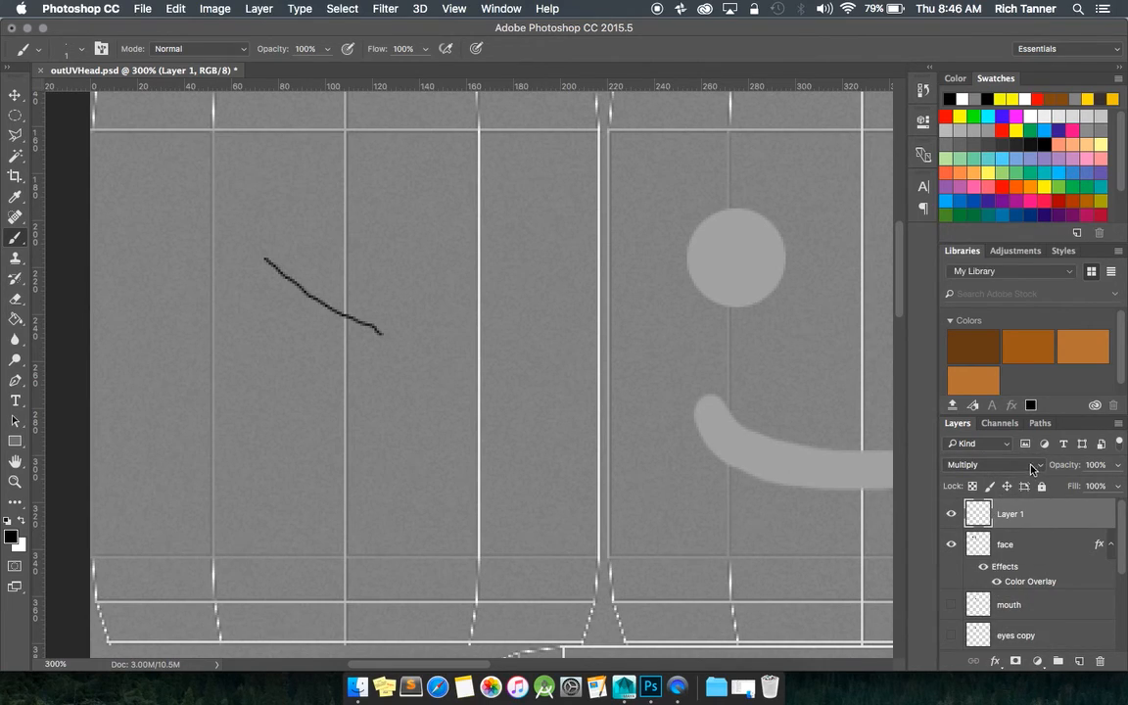
left_click(1040, 465)
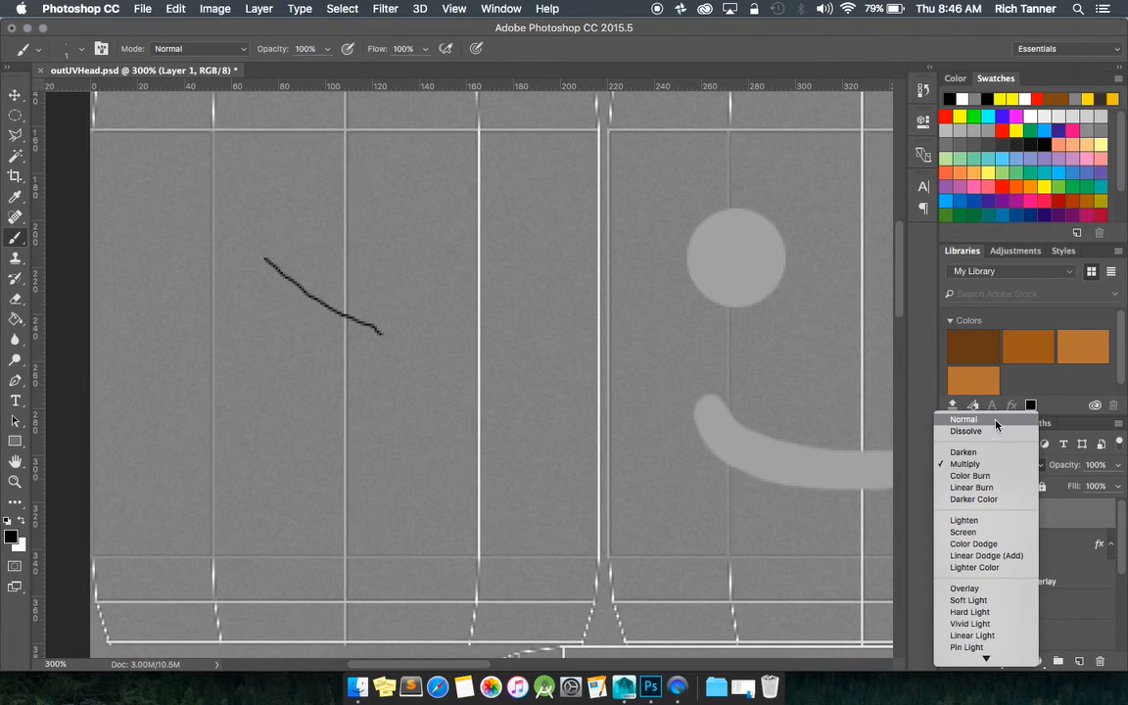
left_click(989, 421)
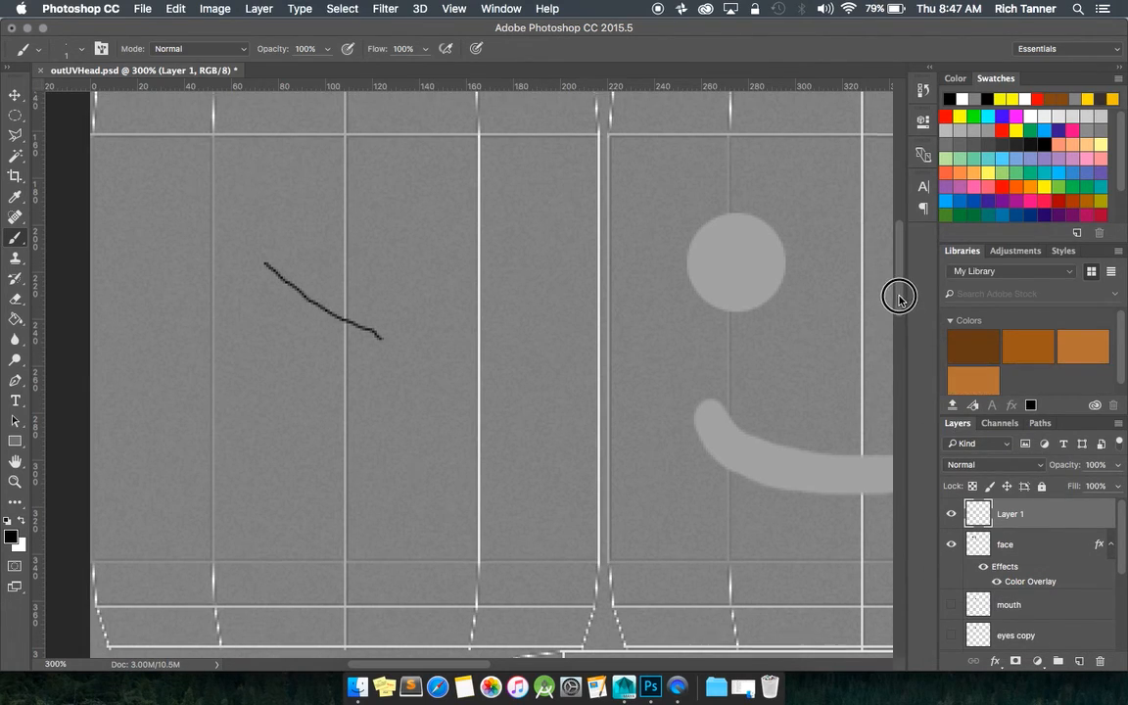
- Rename the layer holding the painted line as scratch
left_click_drag(901, 297, 595, 624)
scroll(571, 594, "up", 10)
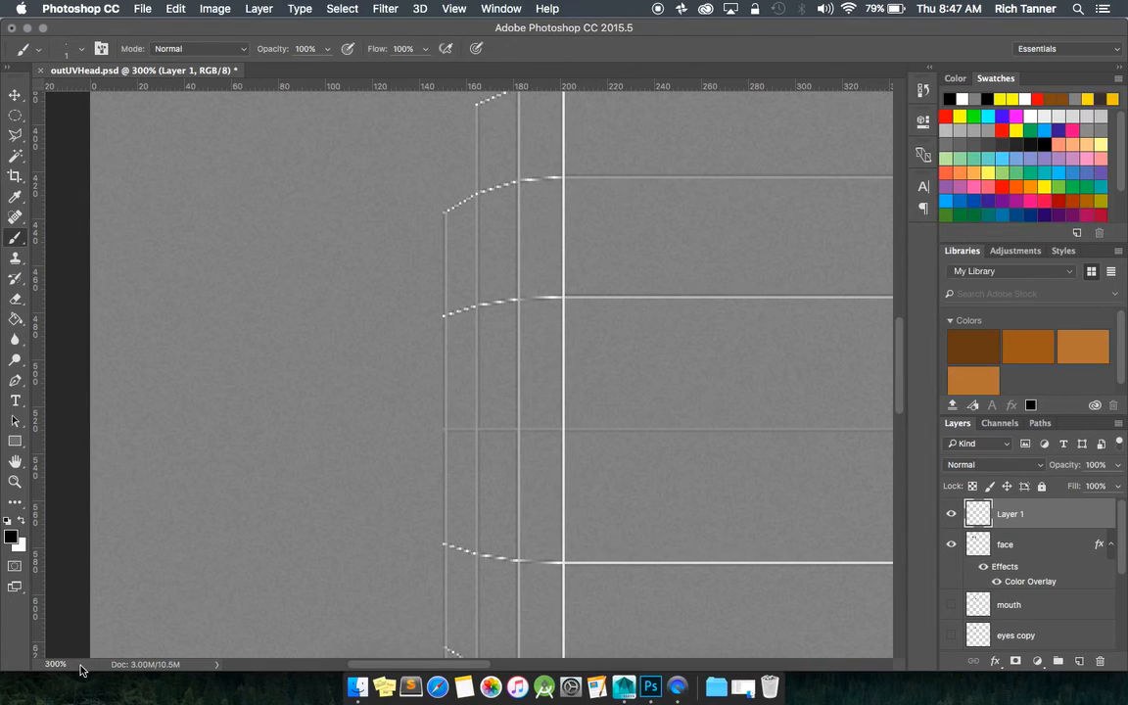
scroll(83, 671, "right", 1)
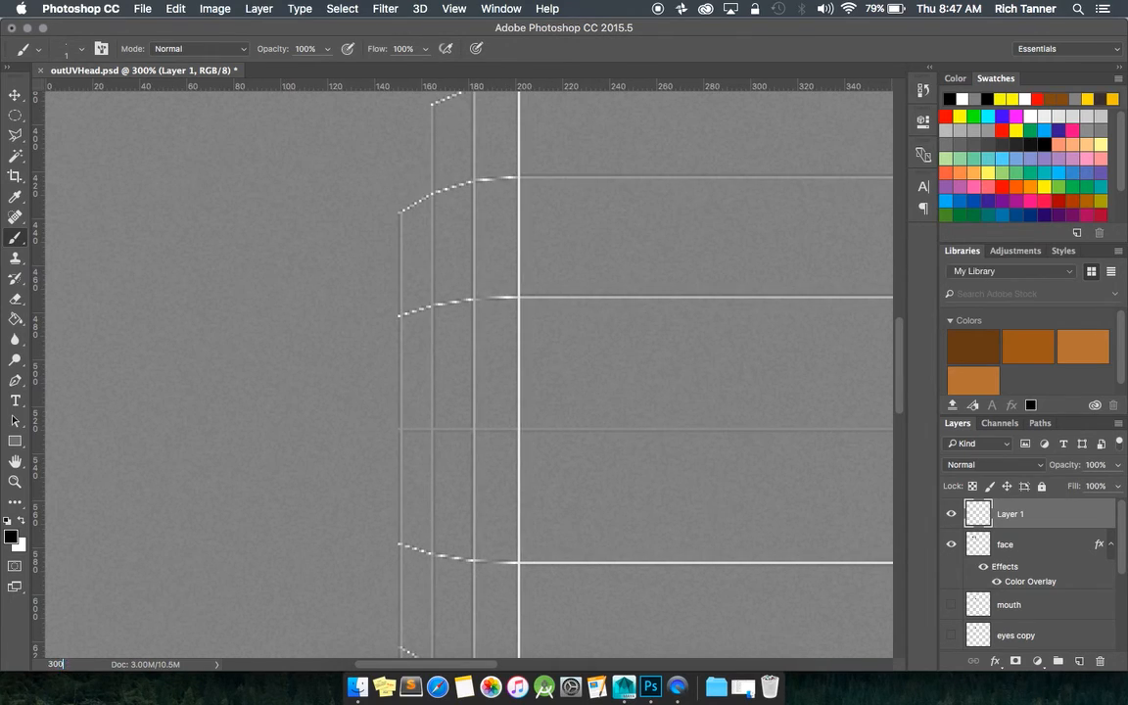
key("Return")
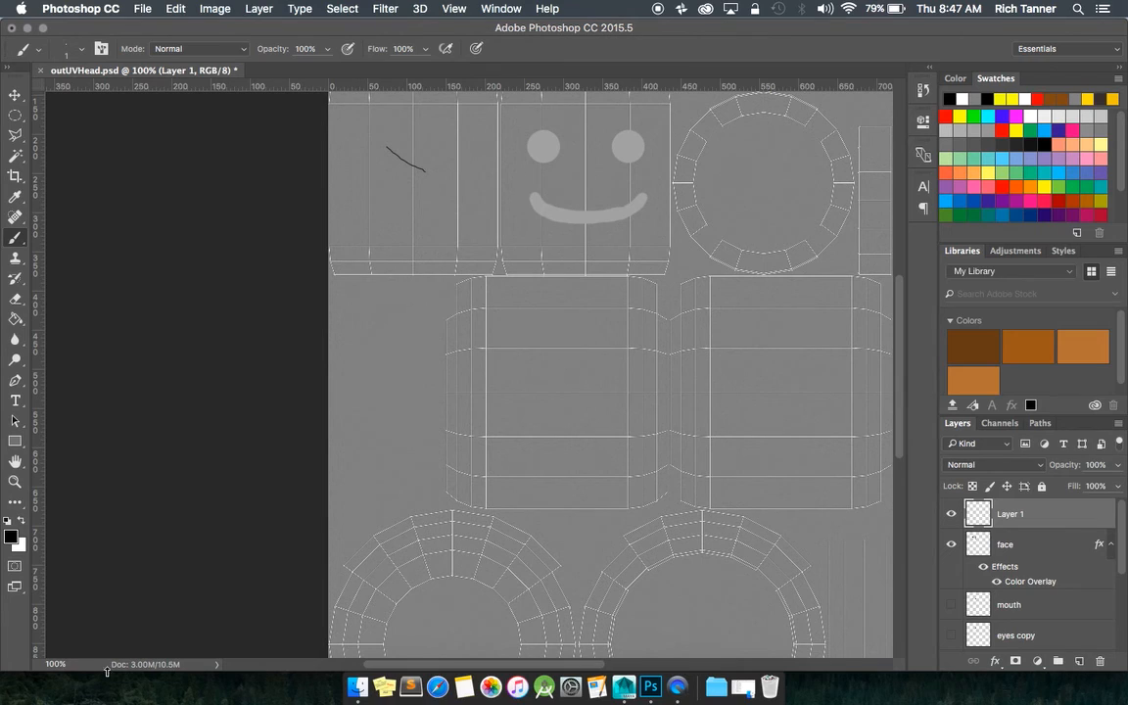
left_click_drag(577, 665, 681, 667)
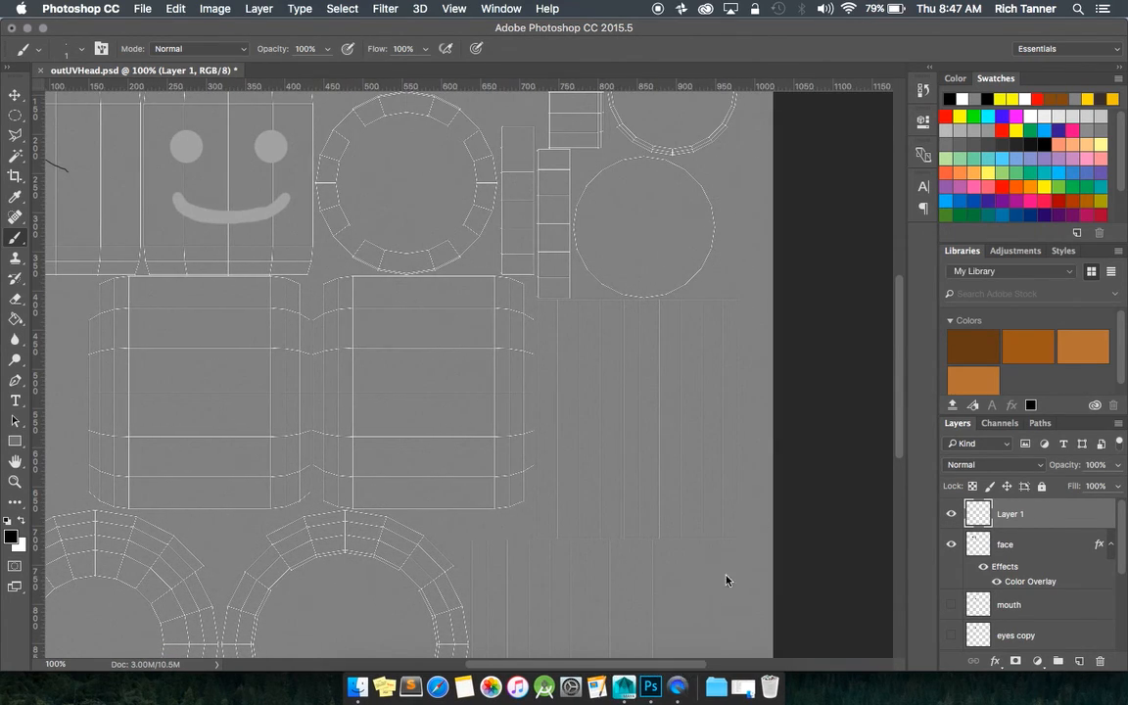
left_click_drag(898, 385, 898, 338)
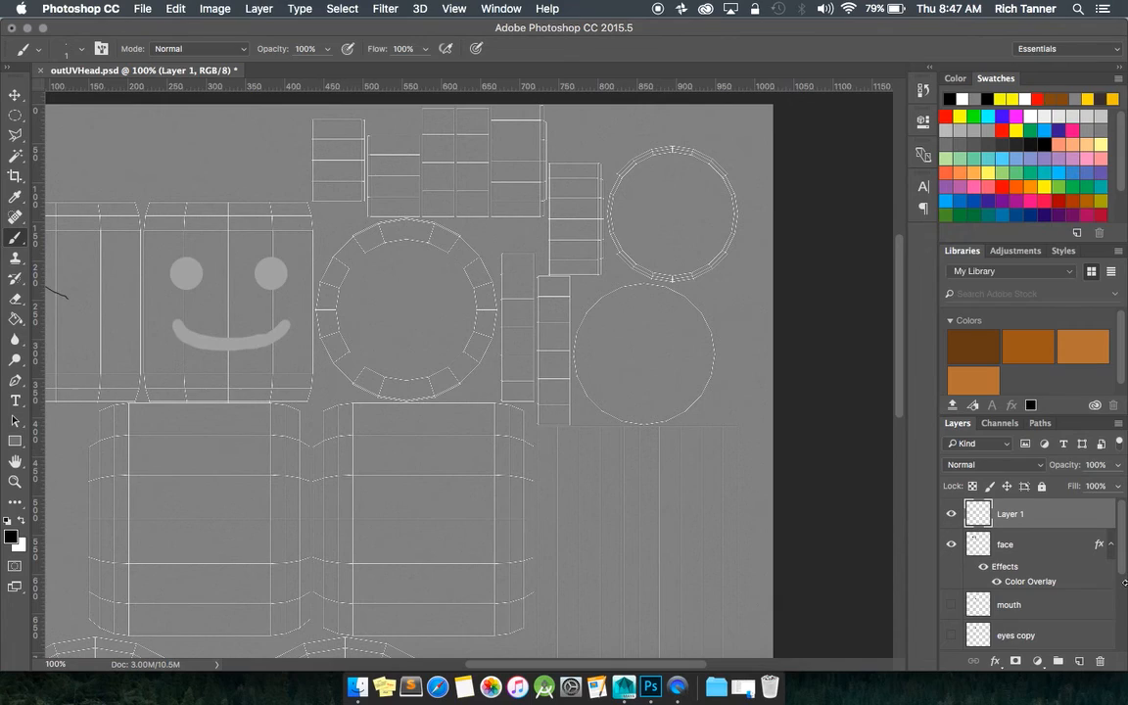
double_click(1009, 513)
type("scratch")
key("Return")
- Add a new layer above scratch and start a text entry inside the double-ringed upper circle of the UV layout
left_click(1079, 660)
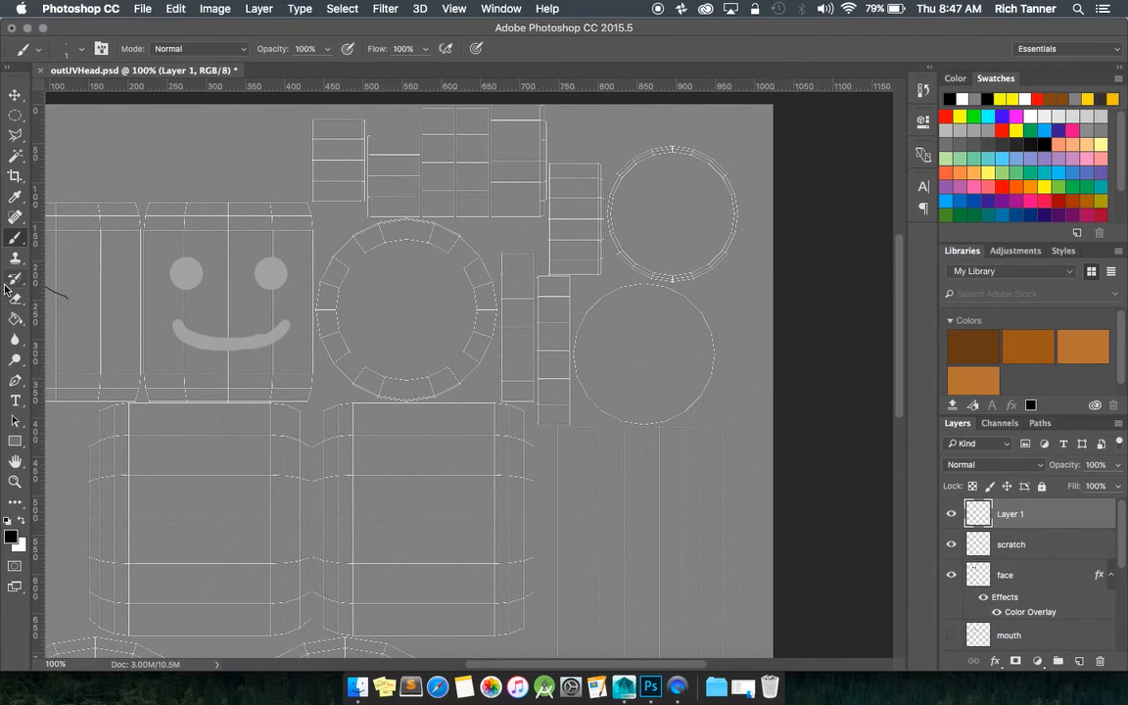
left_click(18, 401)
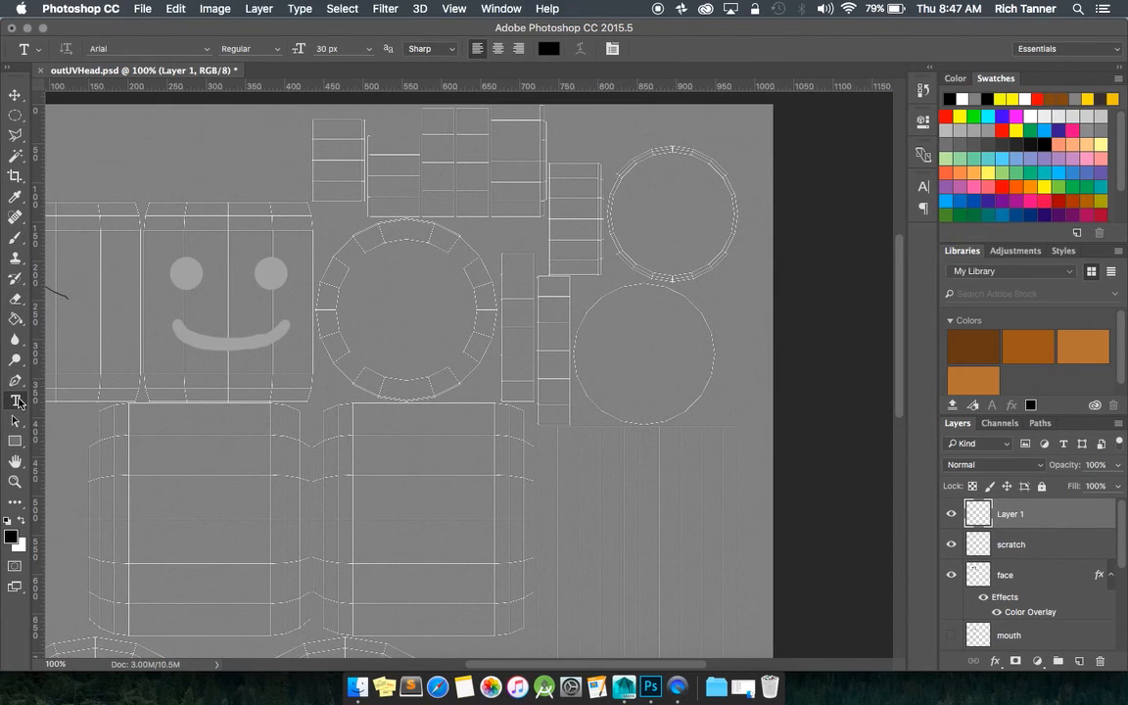
left_click(641, 219)
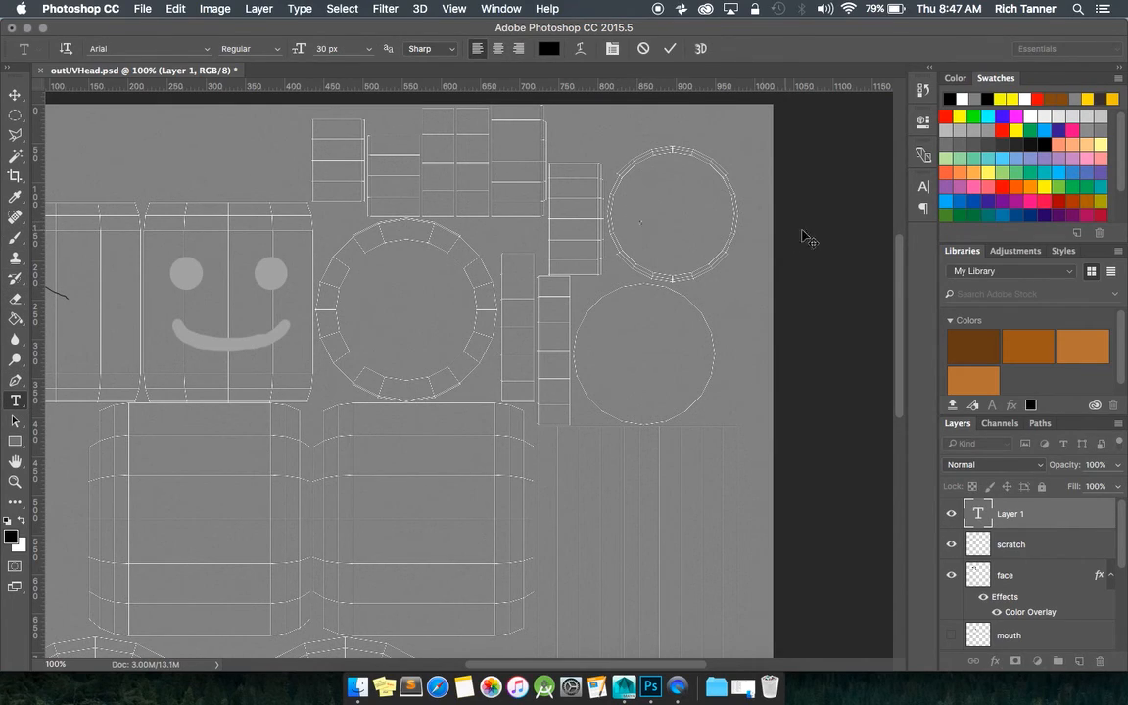
- Look through the available fonts and set the new text entry in the upper circle to Andale Mono
left_click(922, 188)
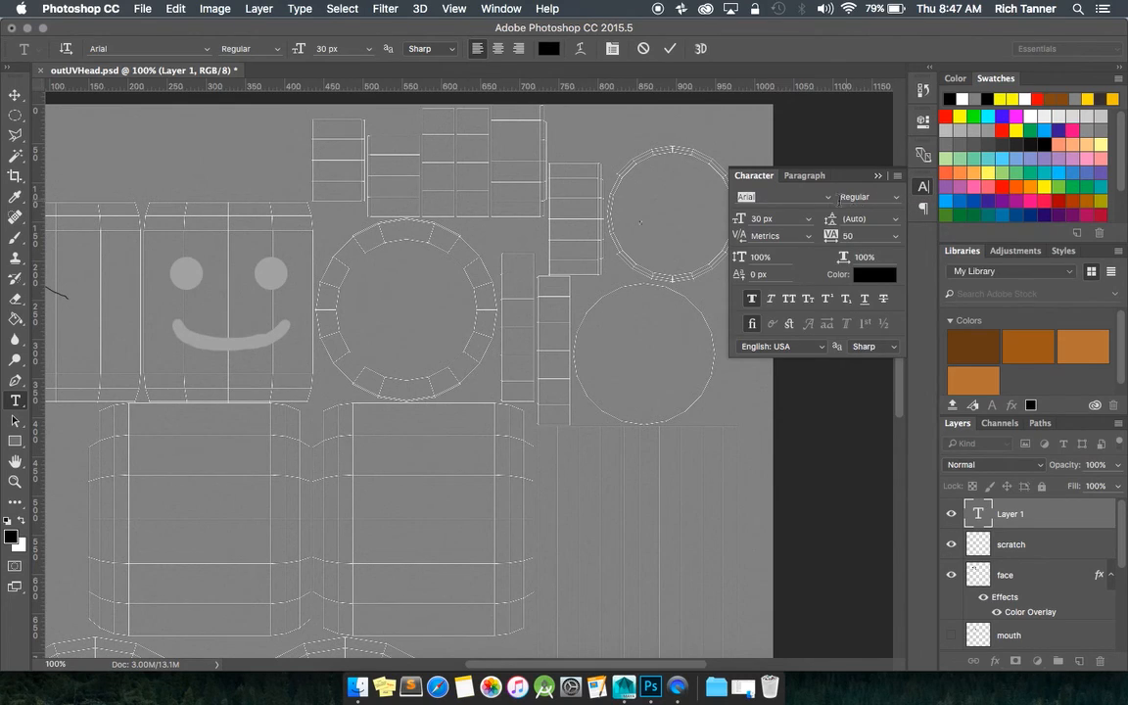
left_click(827, 200)
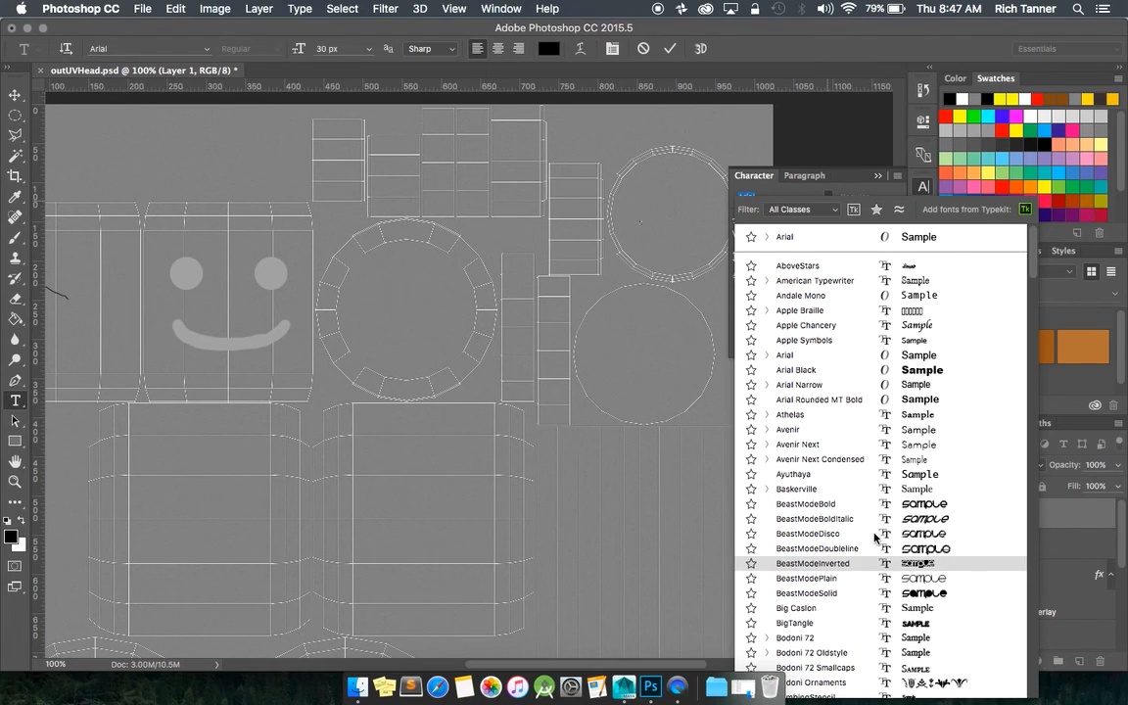
scroll(842, 517, "down", 10)
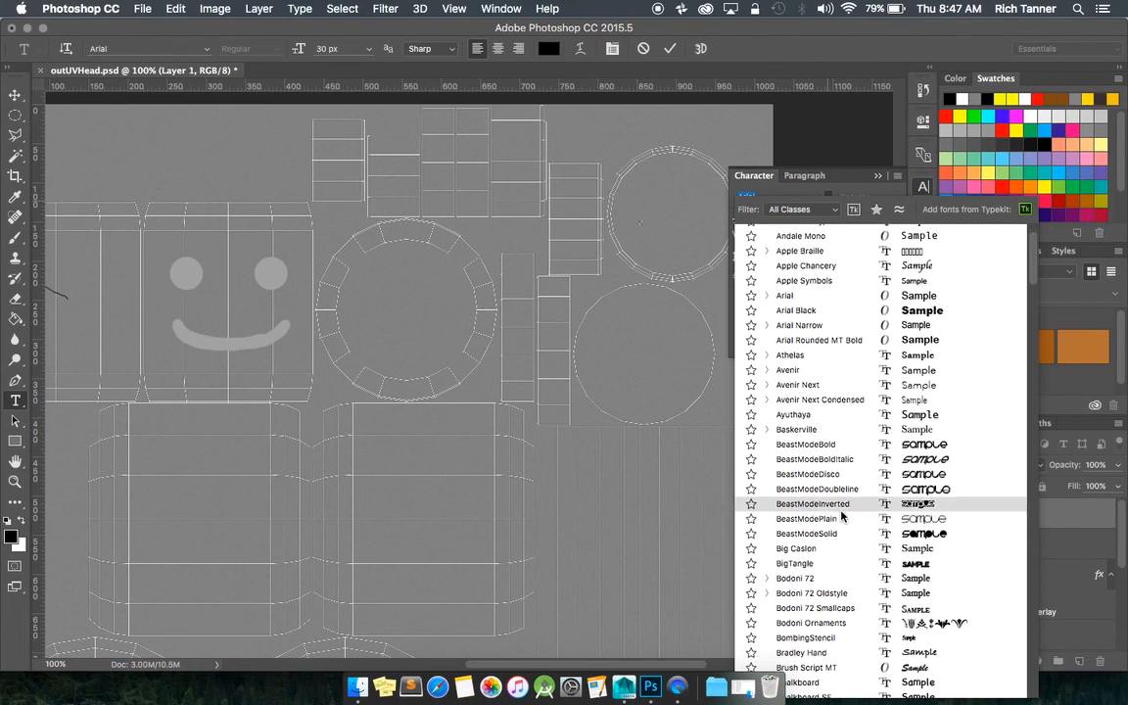
scroll(840, 514, "down", 1)
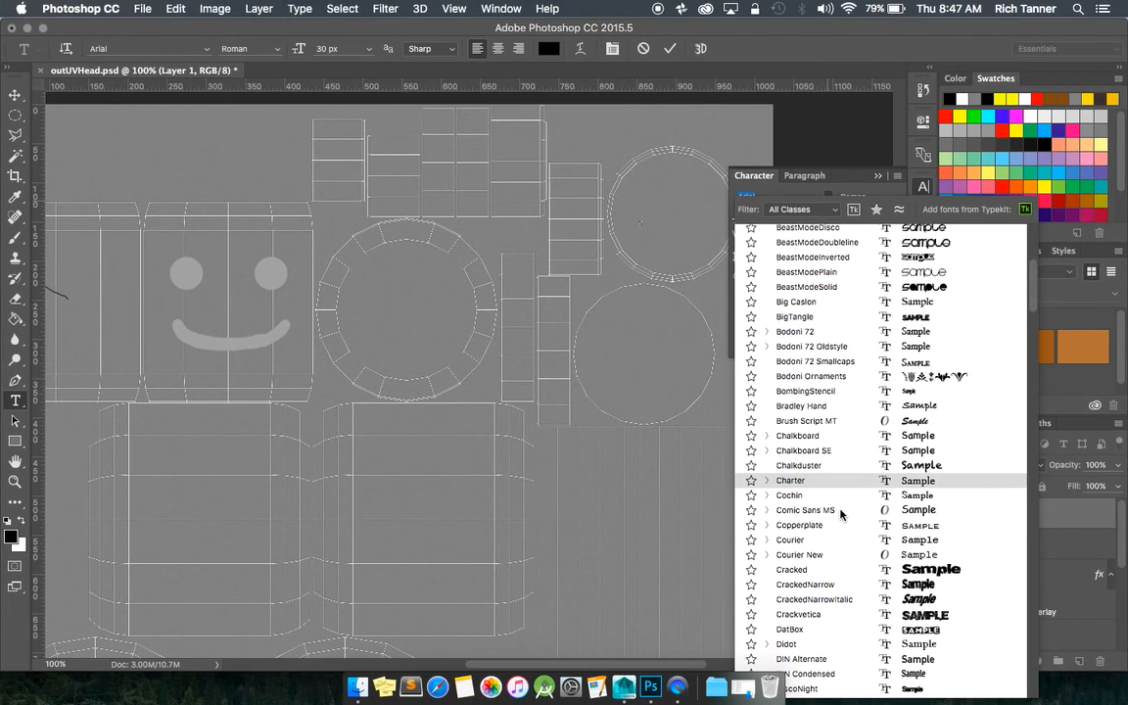
scroll(840, 512, "down", 1)
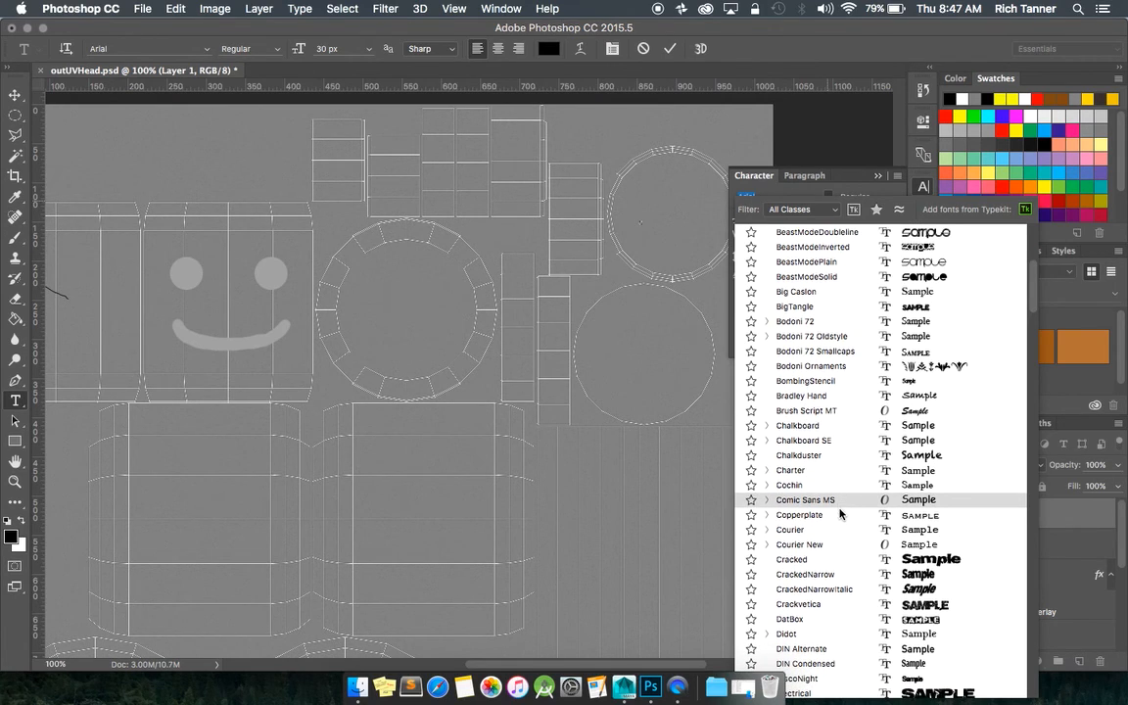
scroll(839, 510, "down", 12)
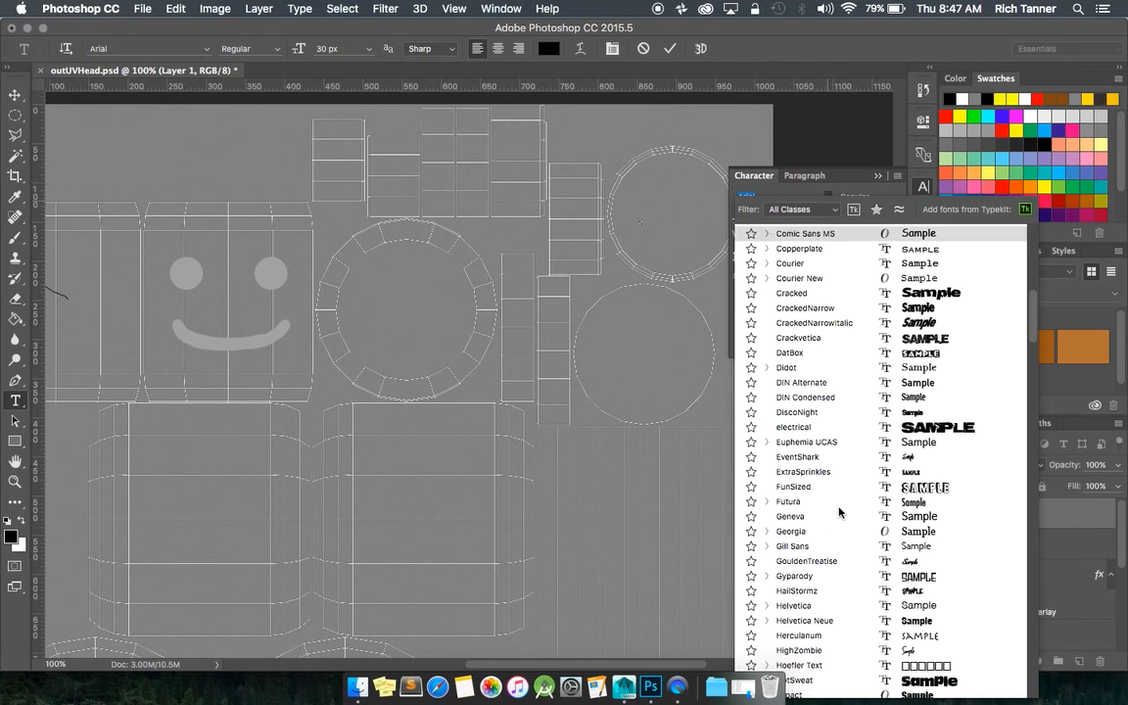
scroll(839, 511, "down", 13)
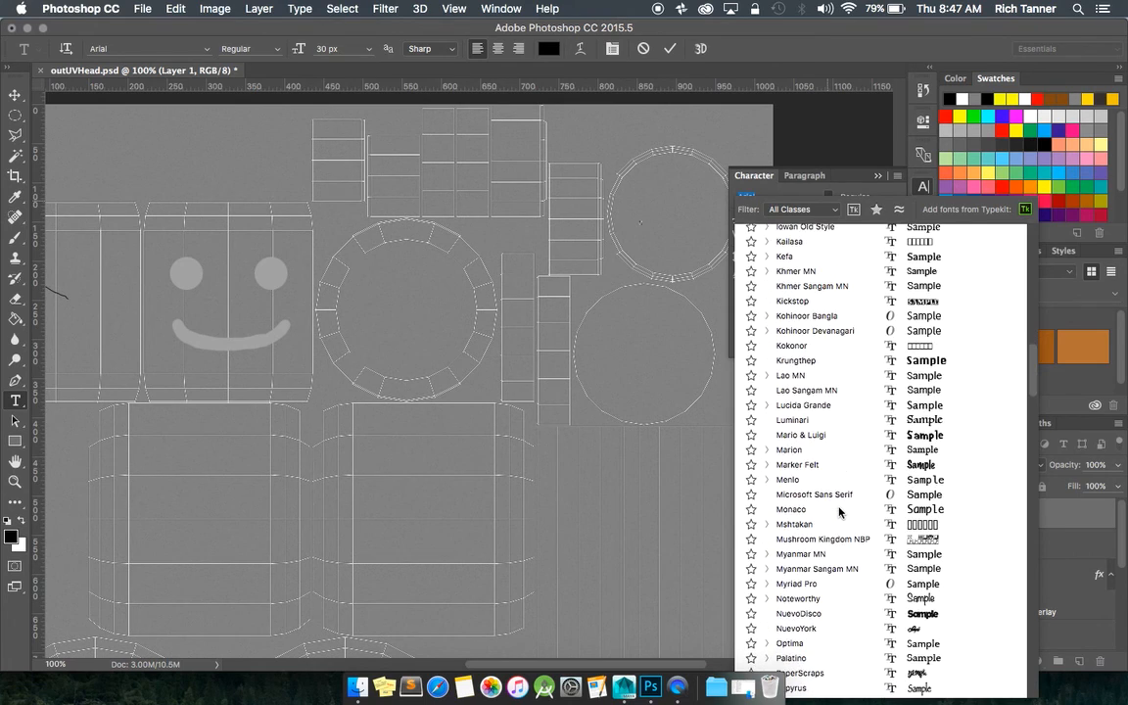
scroll(838, 511, "down", 4)
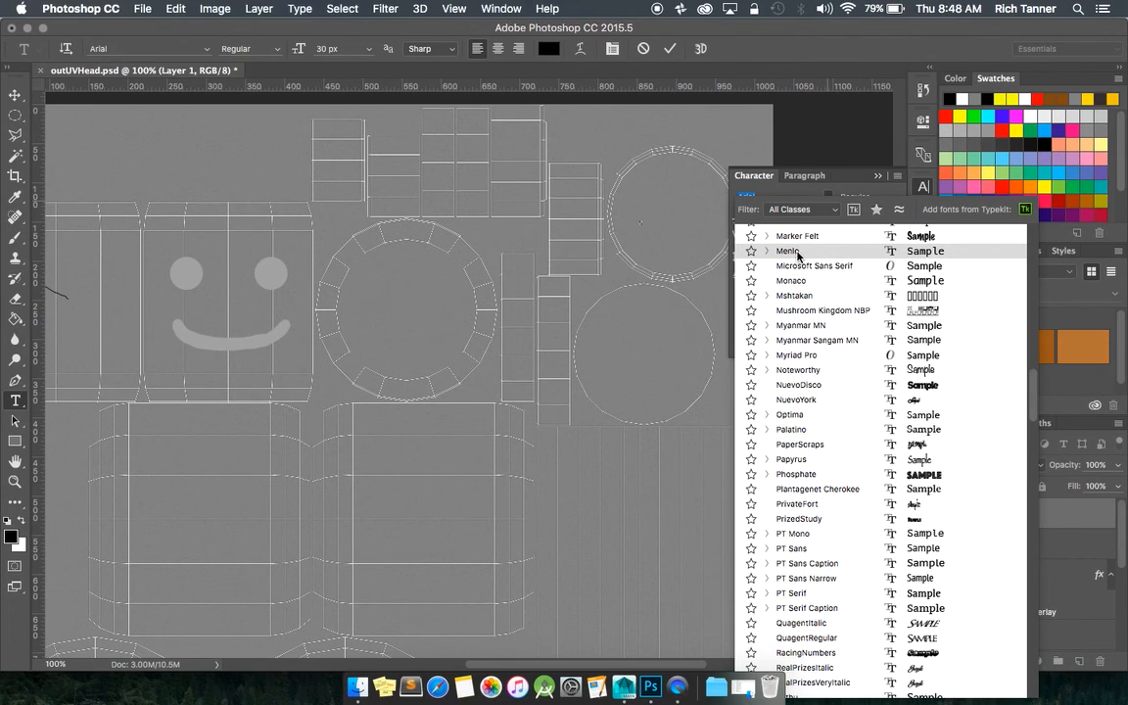
scroll(799, 264, "down", 6)
scroll(799, 284, "down", 6)
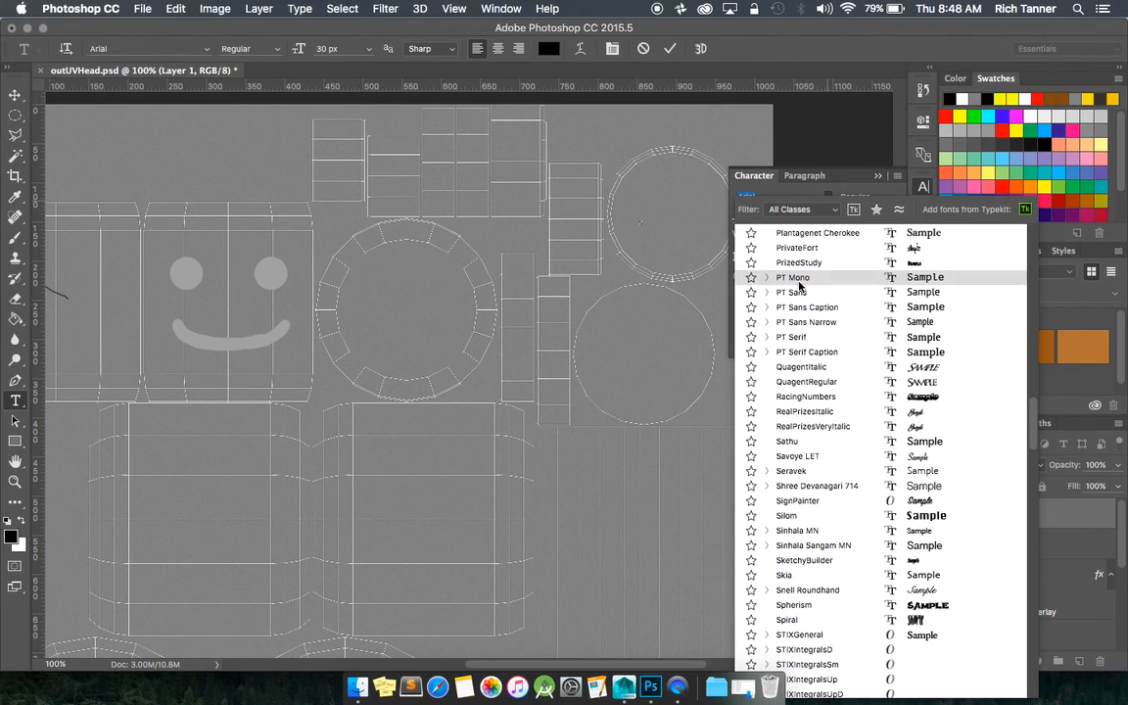
scroll(799, 286, "up", 20)
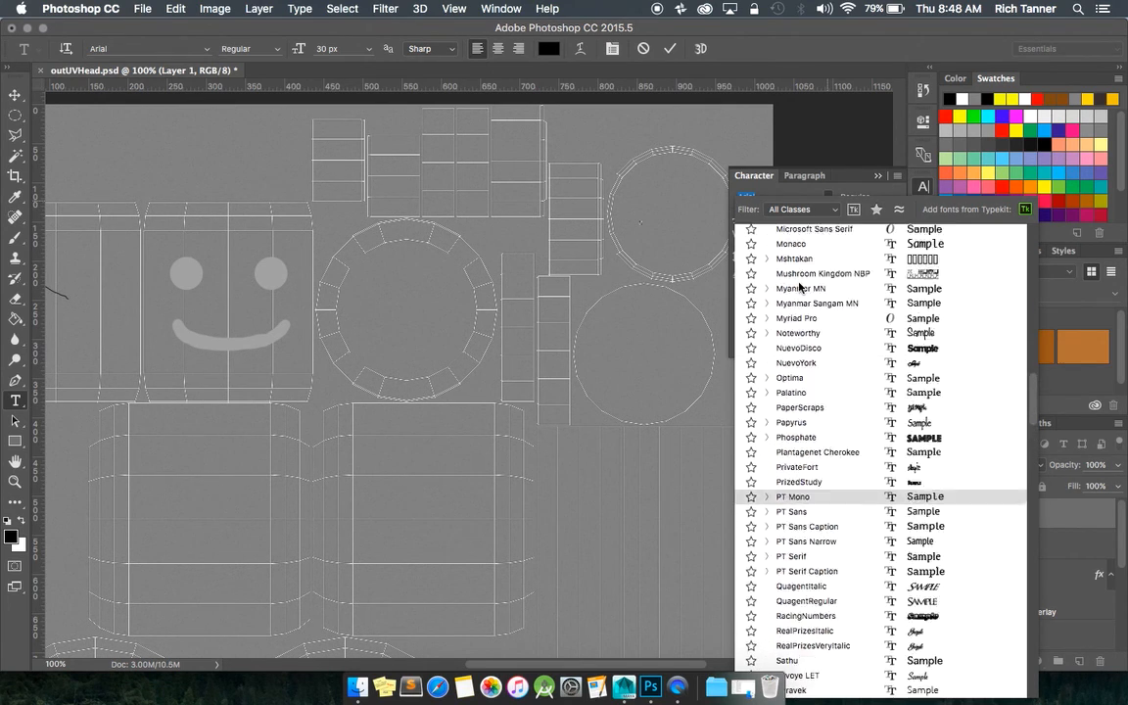
scroll(799, 286, "up", 15)
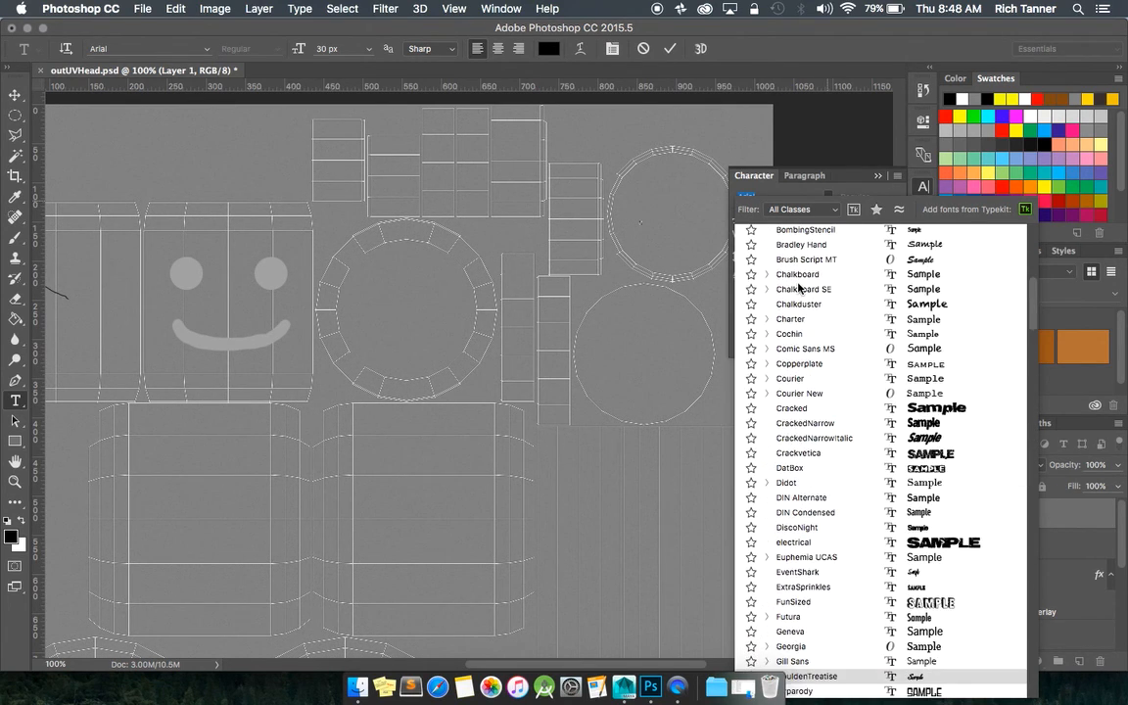
scroll(799, 287, "up", 10)
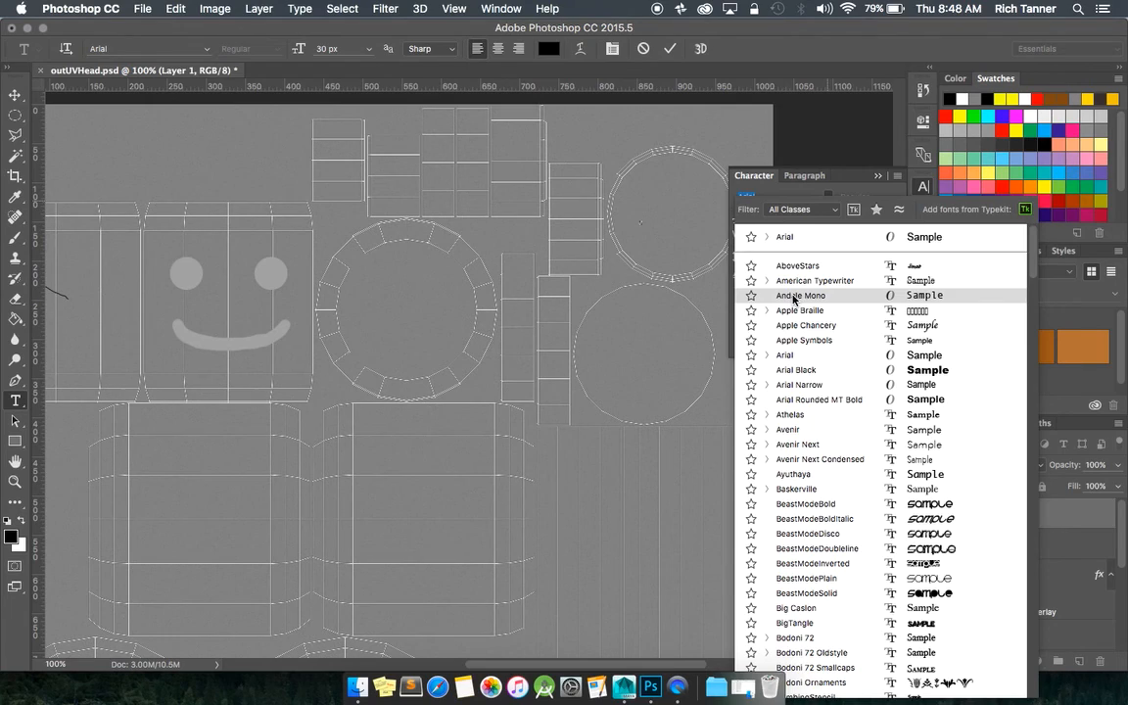
left_click(794, 297)
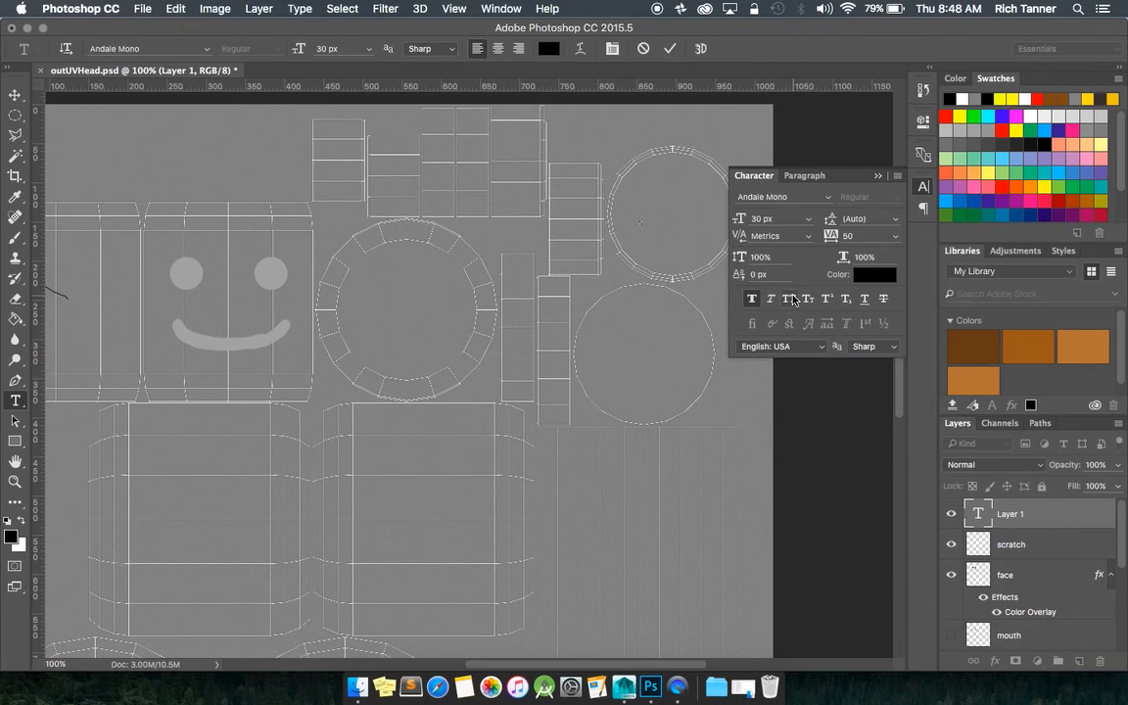
- Set the text colour to white (#ffffff) and enter LEGO inside the double-ringed upper circle
left_click(871, 279)
left_click_drag(569, 383, 647, 196)
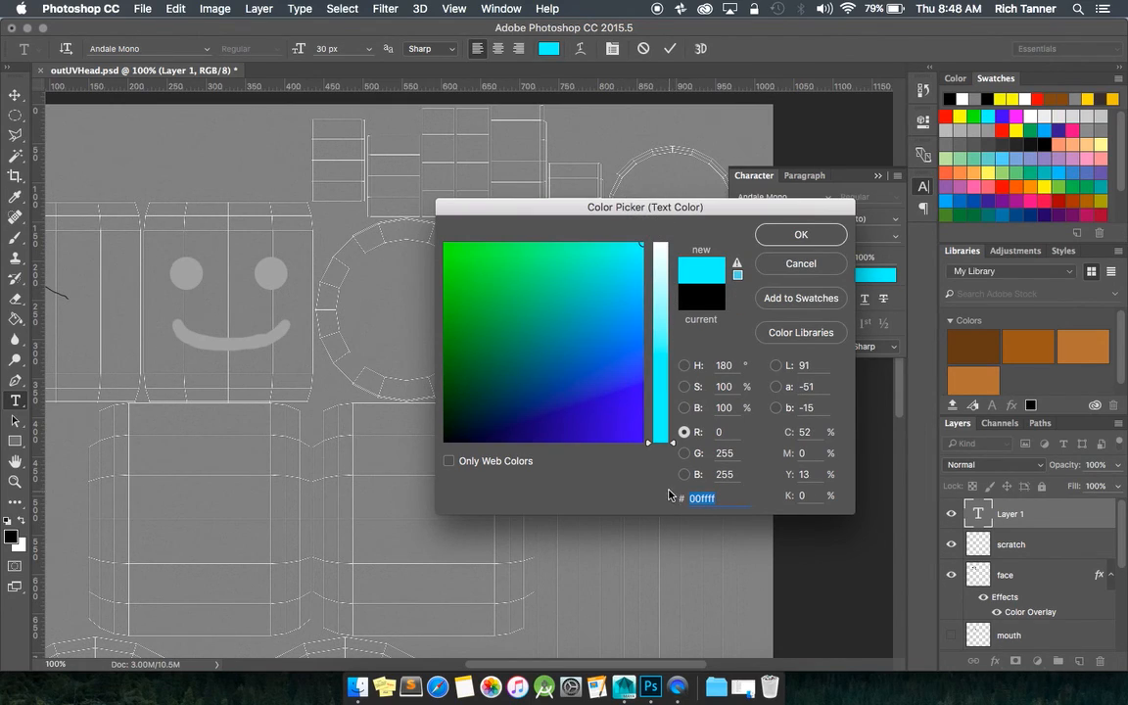
left_click_drag(663, 444, 658, 226)
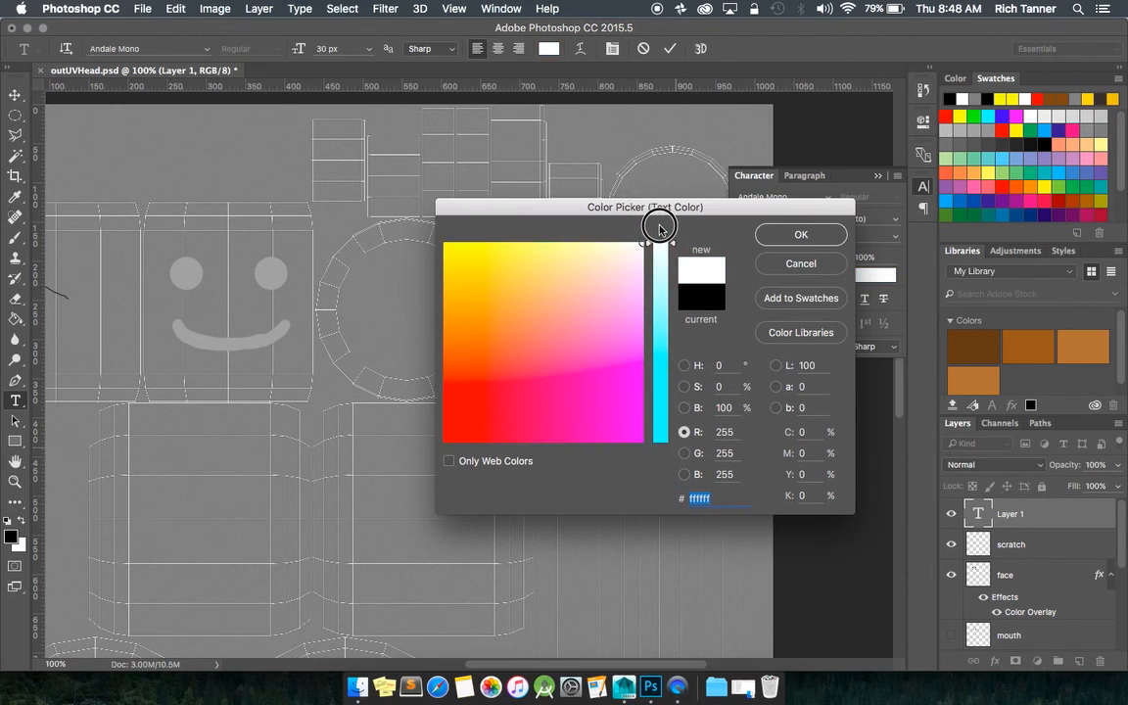
left_click(800, 234)
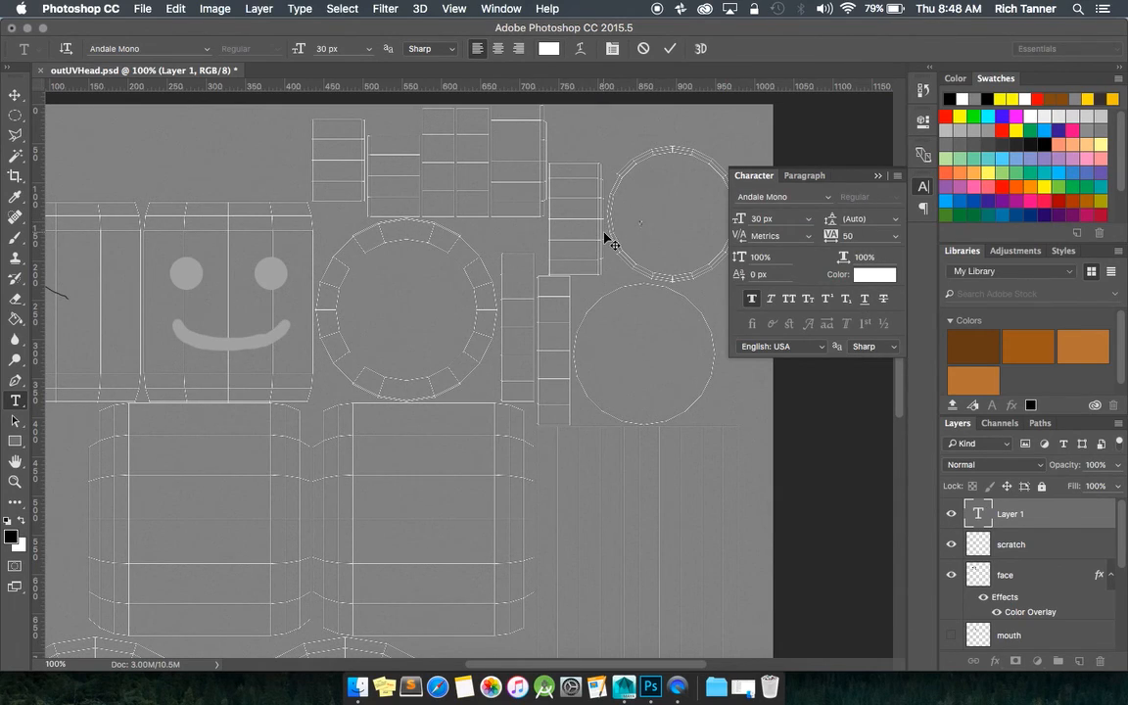
type("O")
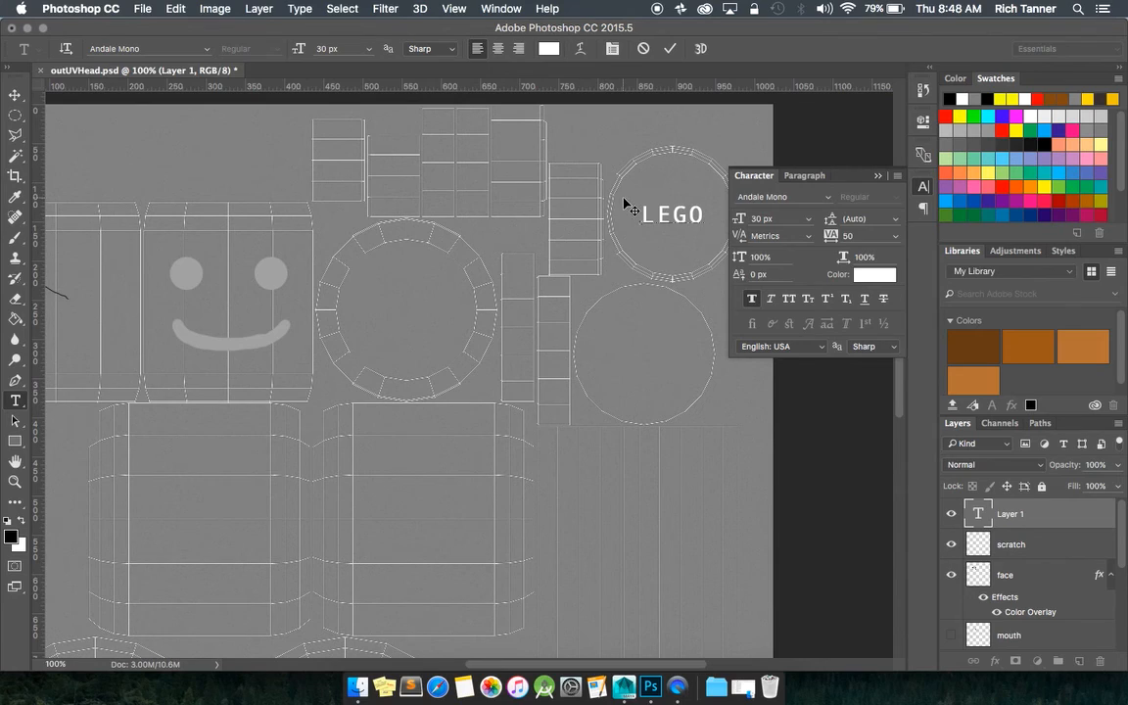
- Enlarge the whole LEGO text to 48 px and shift it left so it fits inside the upper circle
left_click_drag(638, 211, 705, 220)
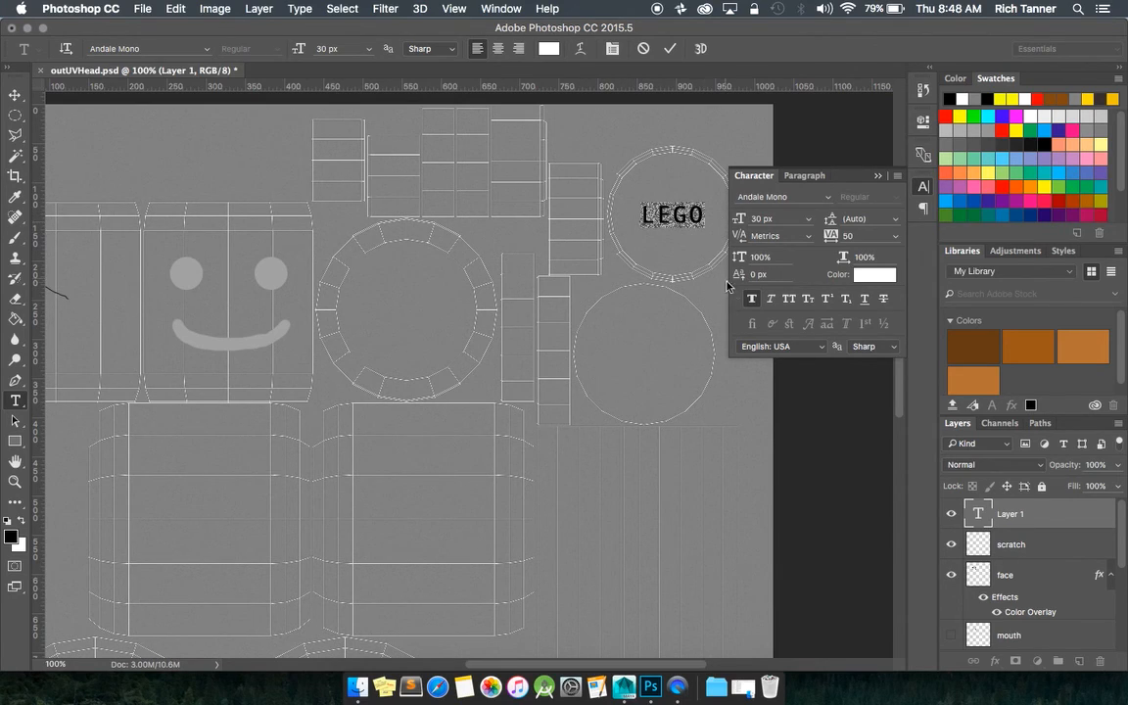
left_click(811, 220)
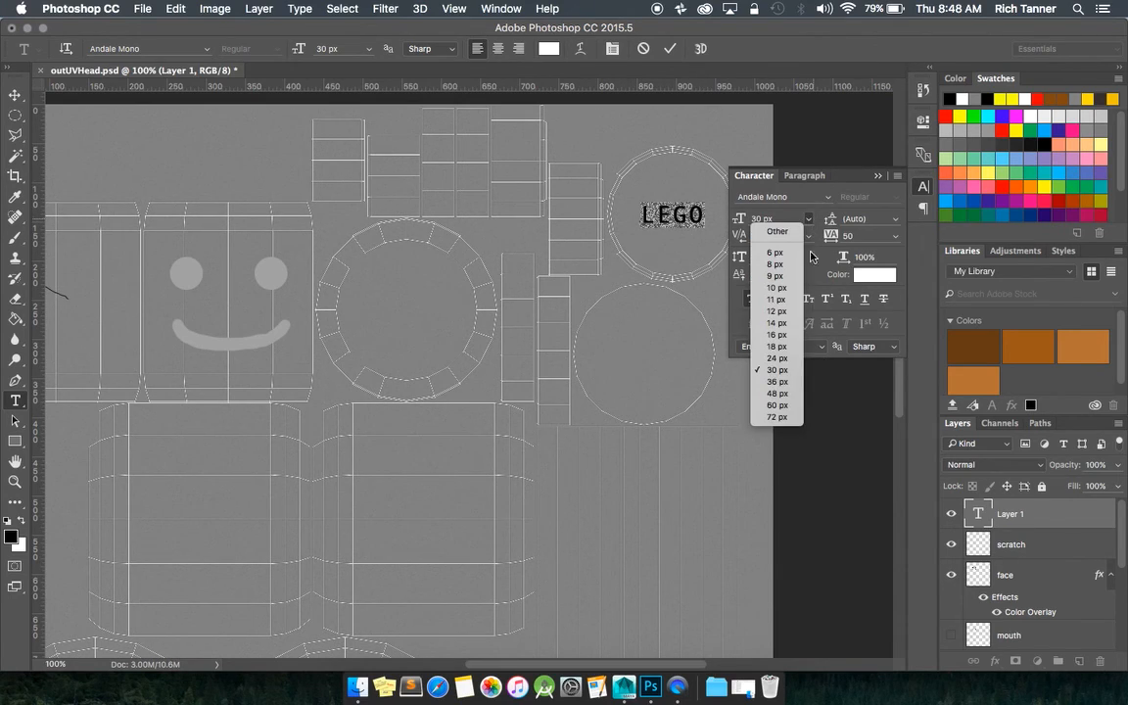
left_click(783, 395)
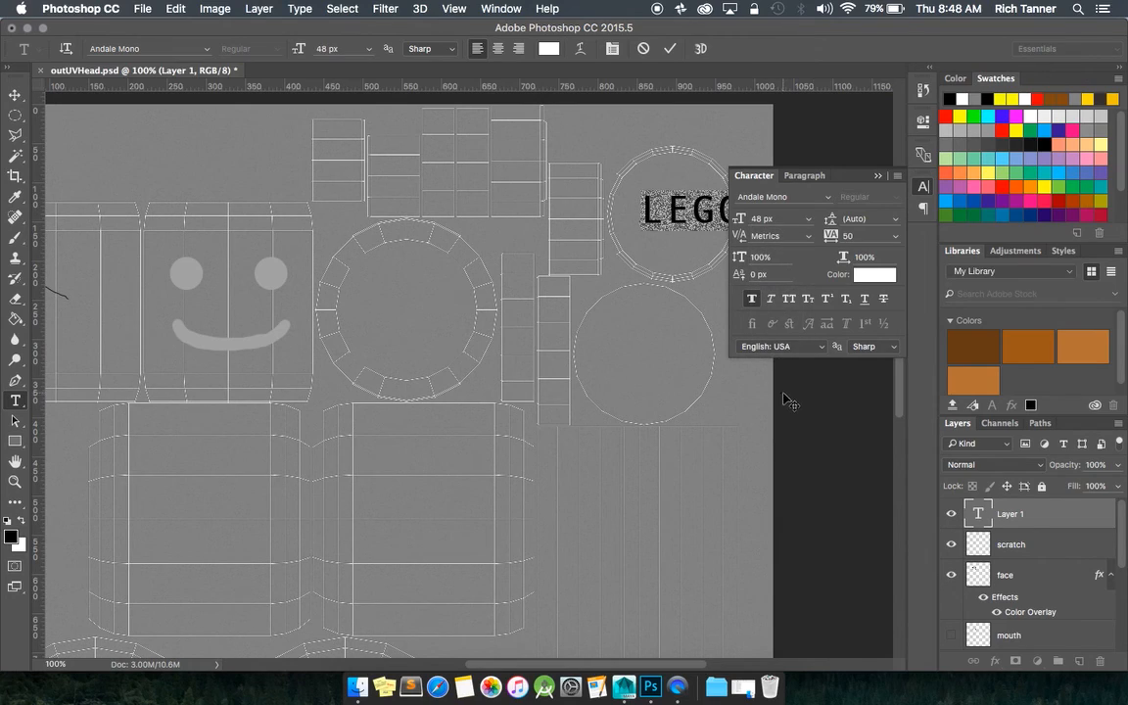
left_click_drag(681, 244, 661, 249, "super")
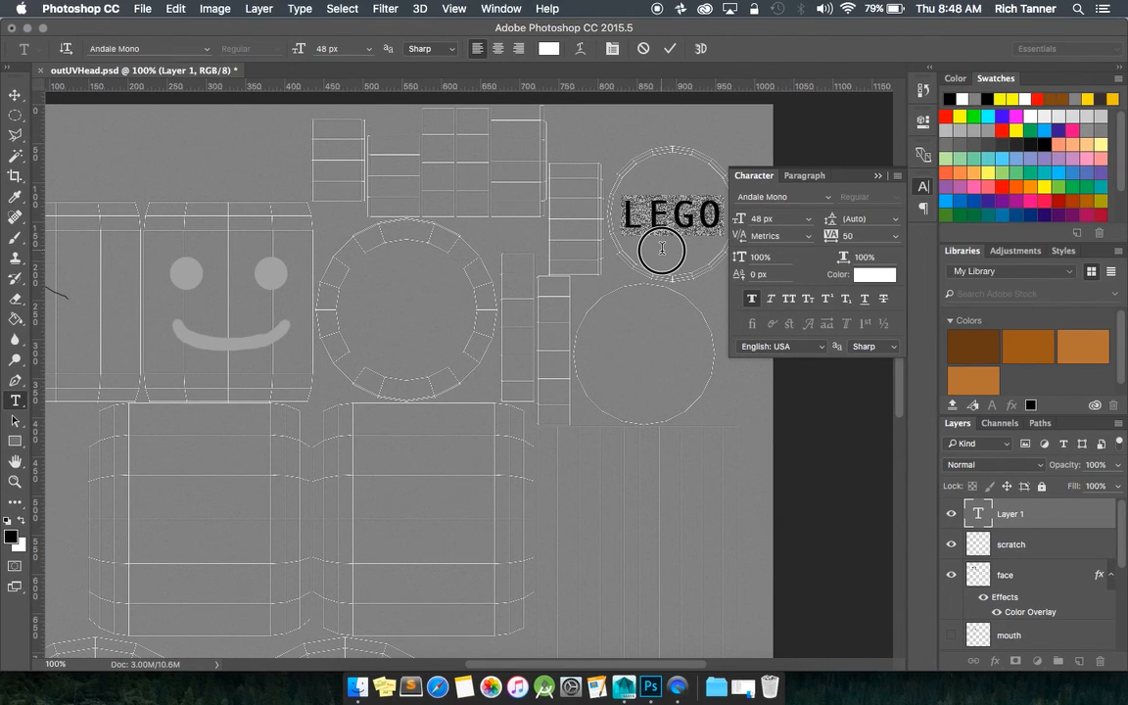
- Apply faux italic to the LEGO text, try it without faux bold, restore the bold and nudge the text slightly right
left_click(772, 299)
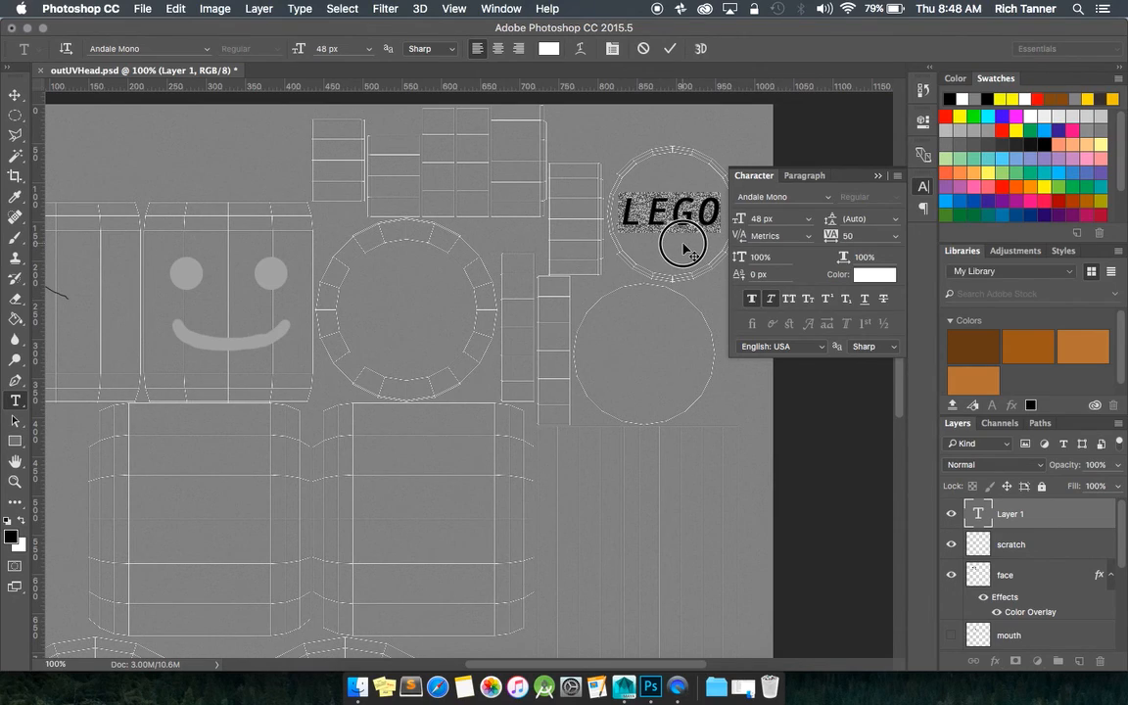
left_click(751, 299)
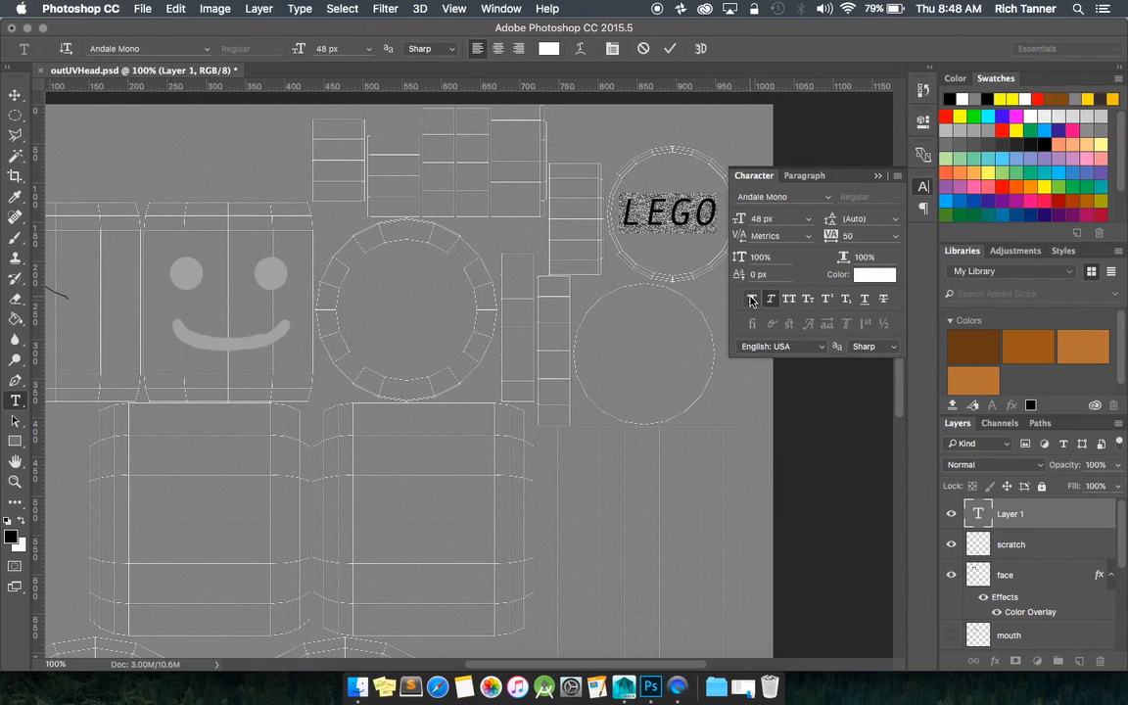
left_click(683, 257)
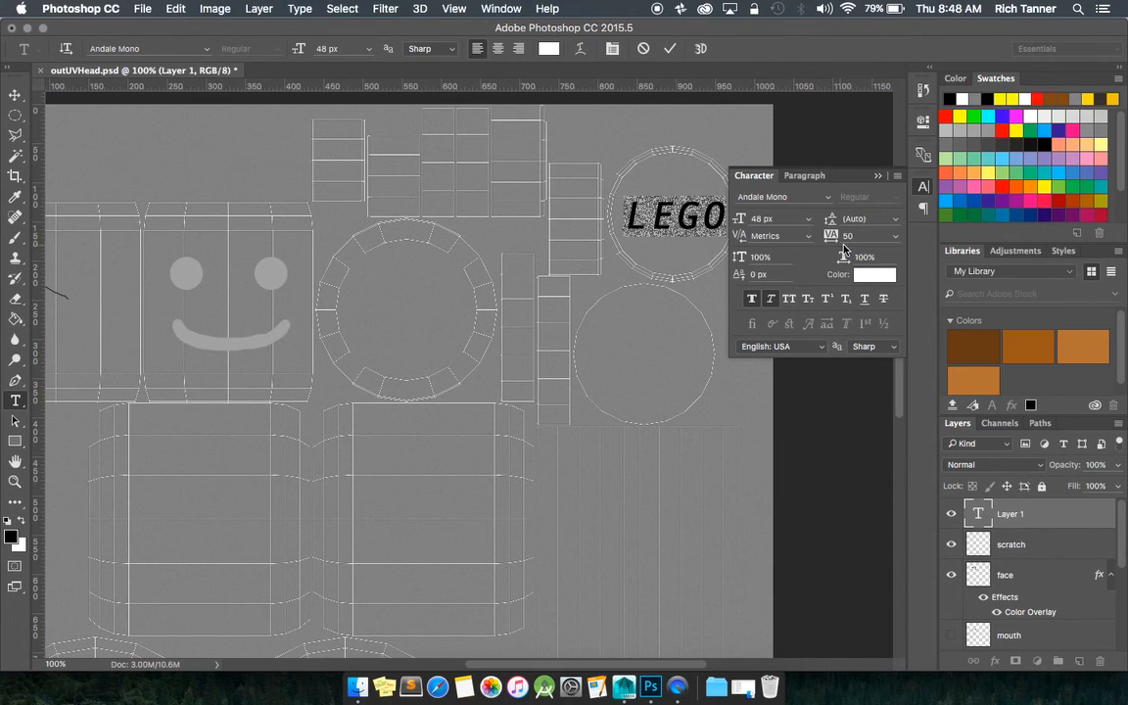
- Tighten the LEGO text's tracking to -75, trying -25 and -50 first, and recentre the word in the circle
left_click(896, 239)
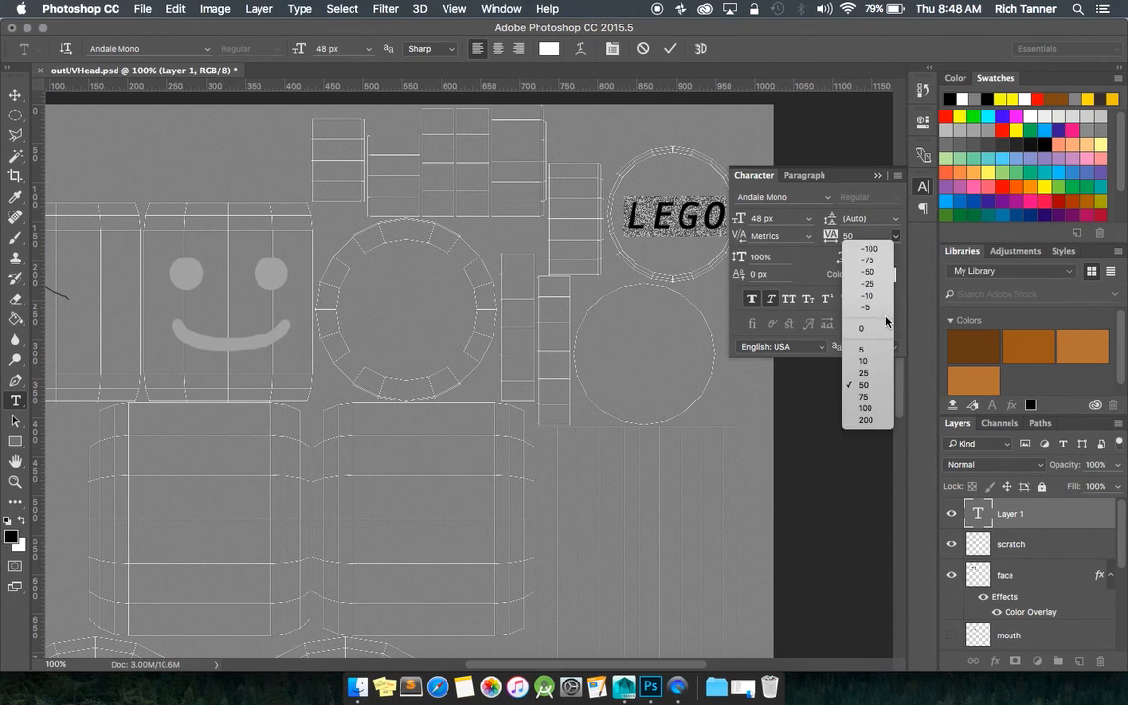
left_click(867, 284)
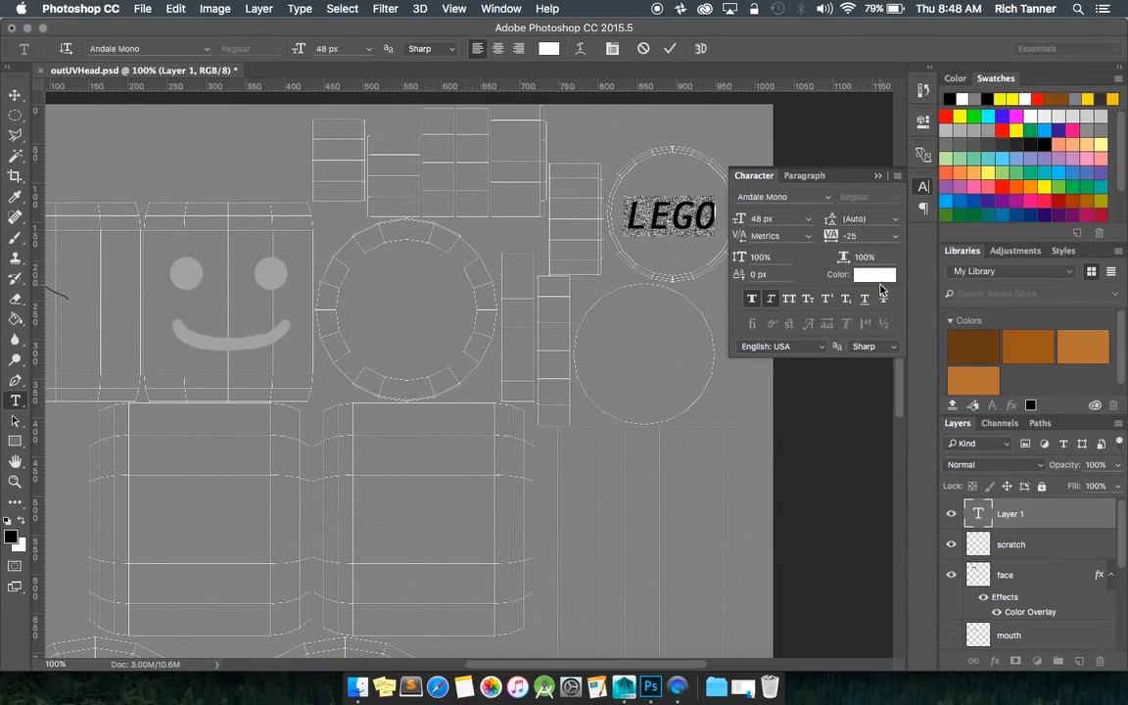
left_click(894, 240)
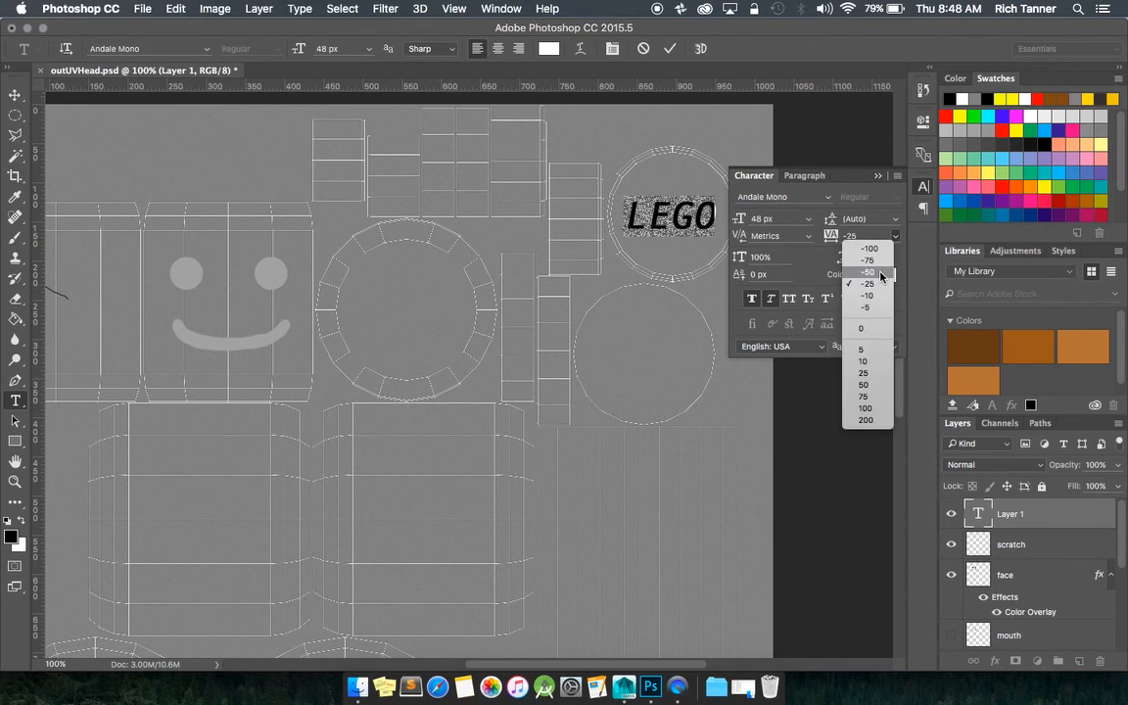
left_click(880, 275)
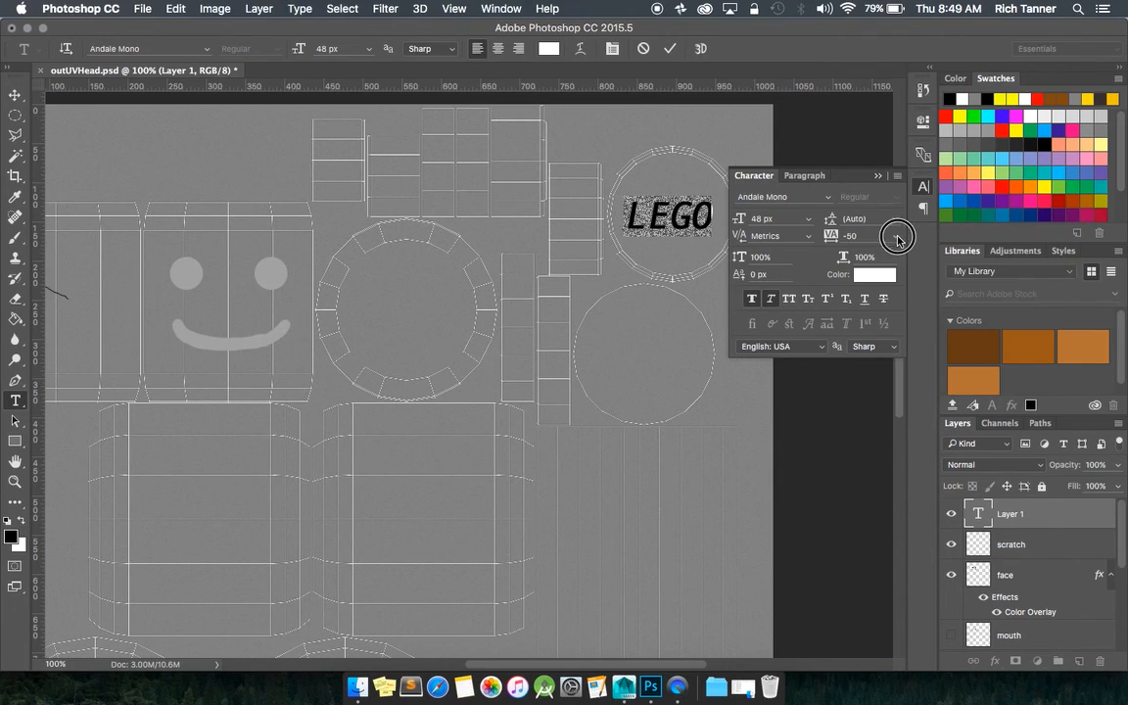
left_click(895, 240)
left_click(865, 224)
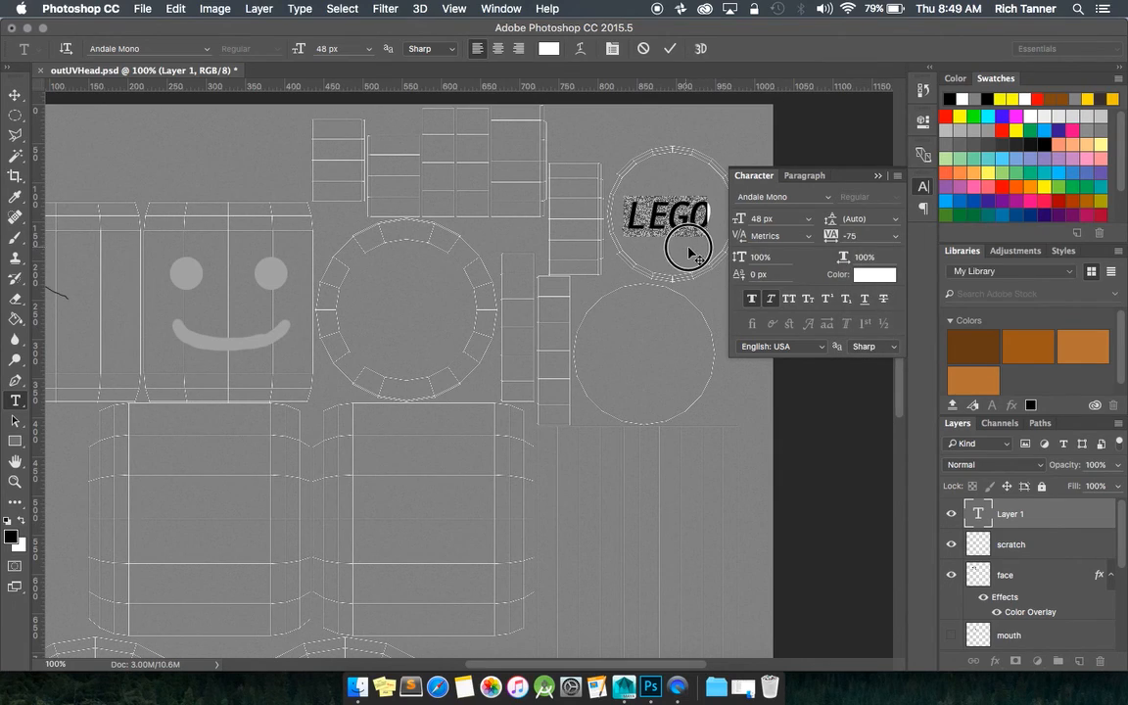
left_click_drag(688, 253, 697, 252, "super")
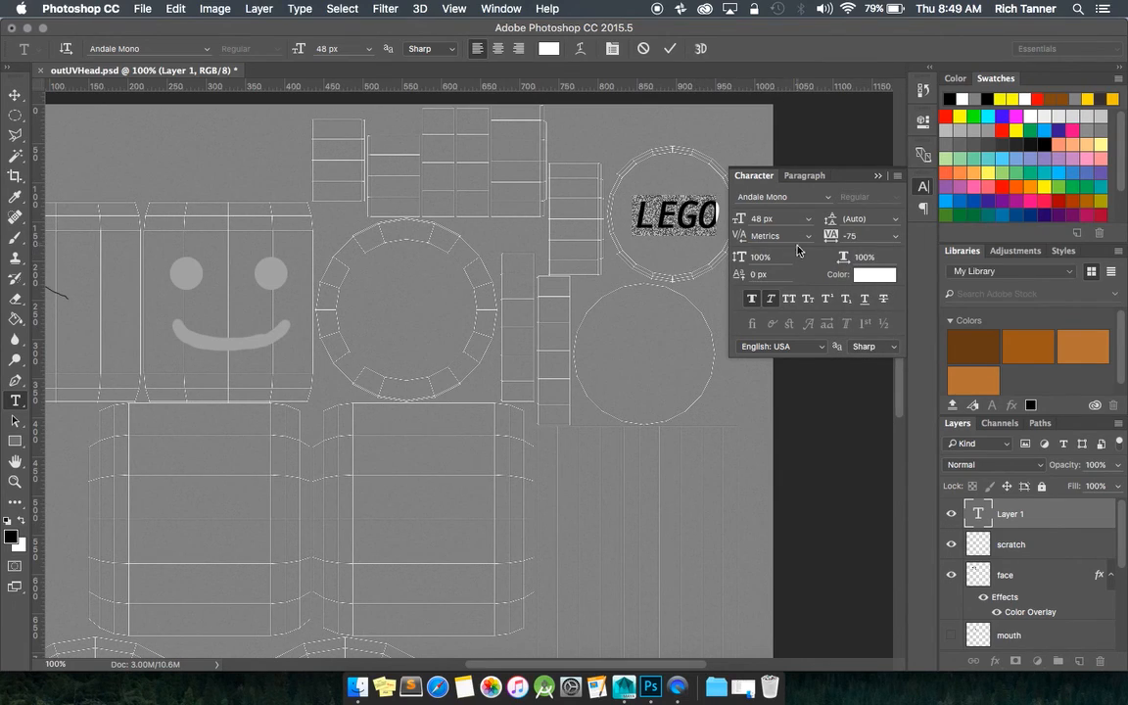
- Enlarge the LEGO text to 60 px, recentre it in the upper circle and commit the text layer
left_click(809, 219)
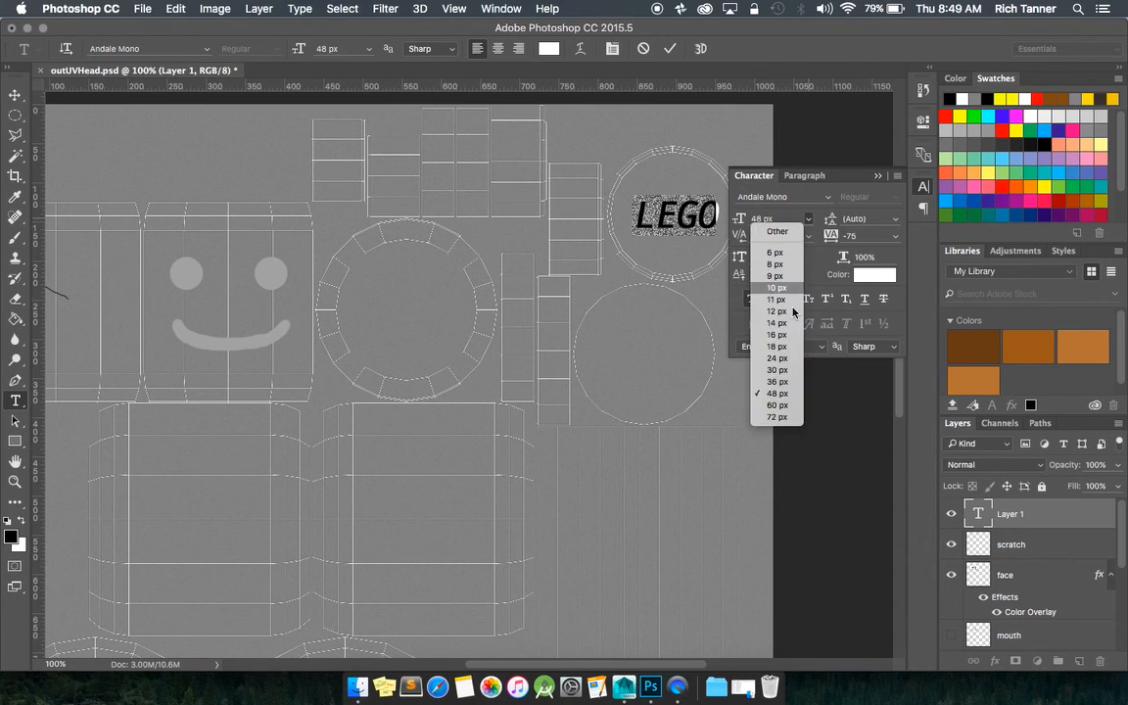
left_click(778, 402)
mouse_move(697, 257)
left_mouse_down("super")
mouse_move(675, 247)
mouse_move(684, 255)
left_mouse_up("super")
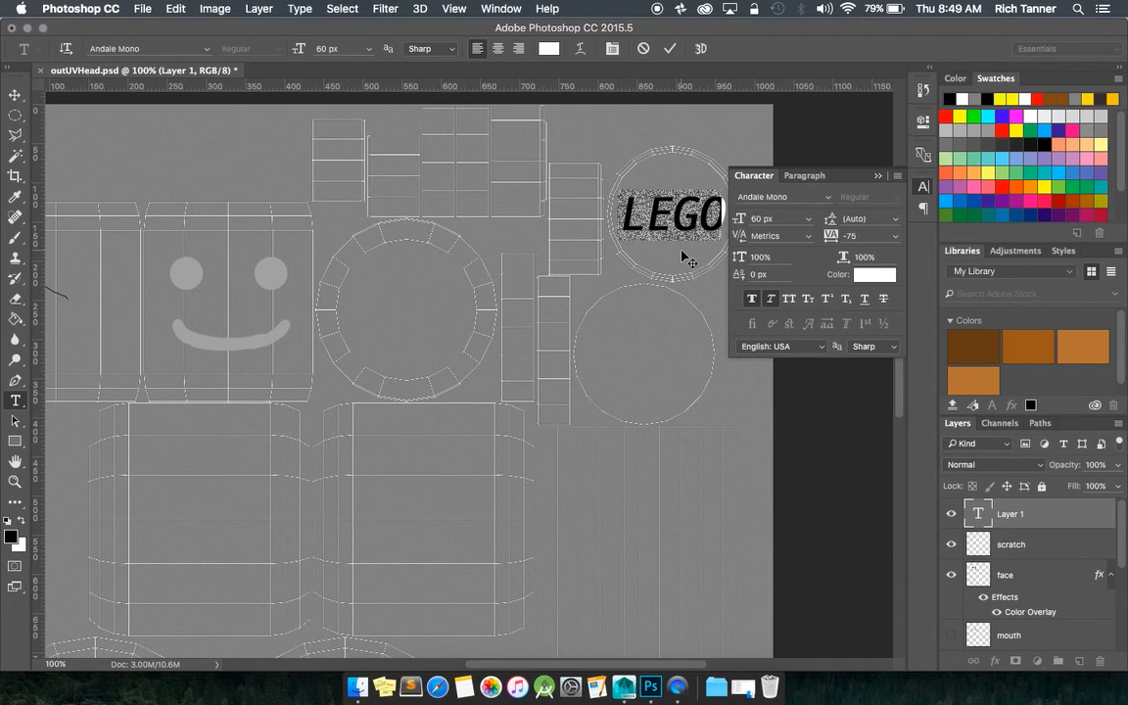
left_click(15, 94)
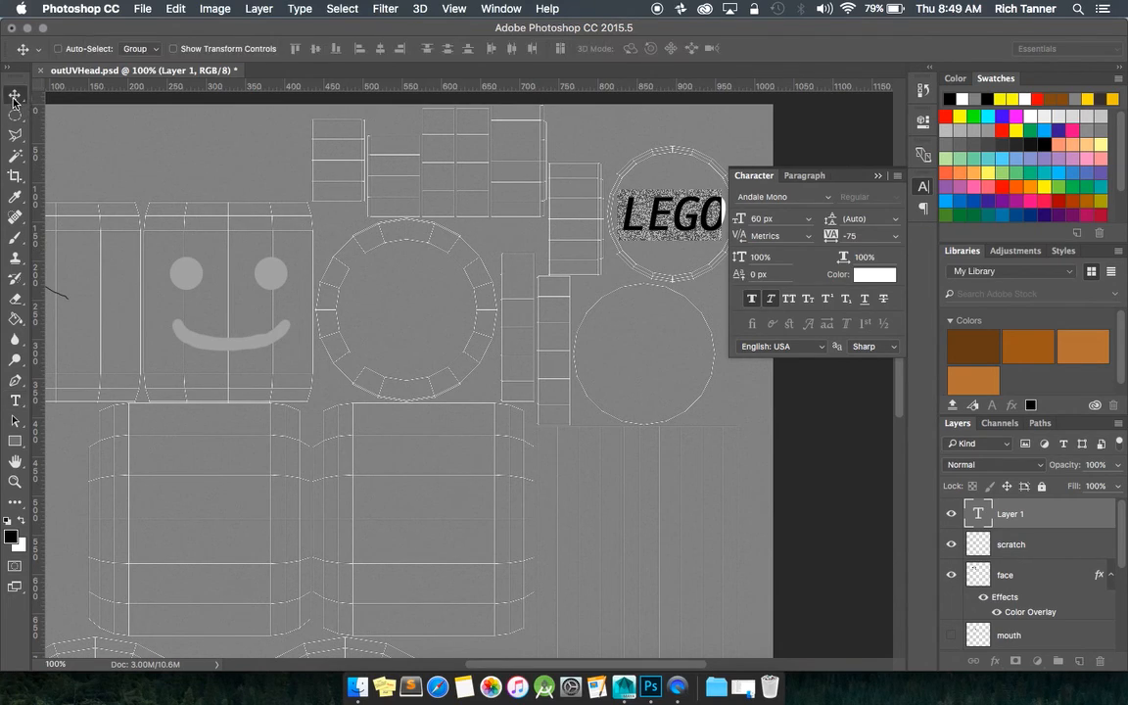
left_click(885, 176)
left_click_drag(901, 321, 894, 321)
left_click_drag(627, 663, 591, 668)
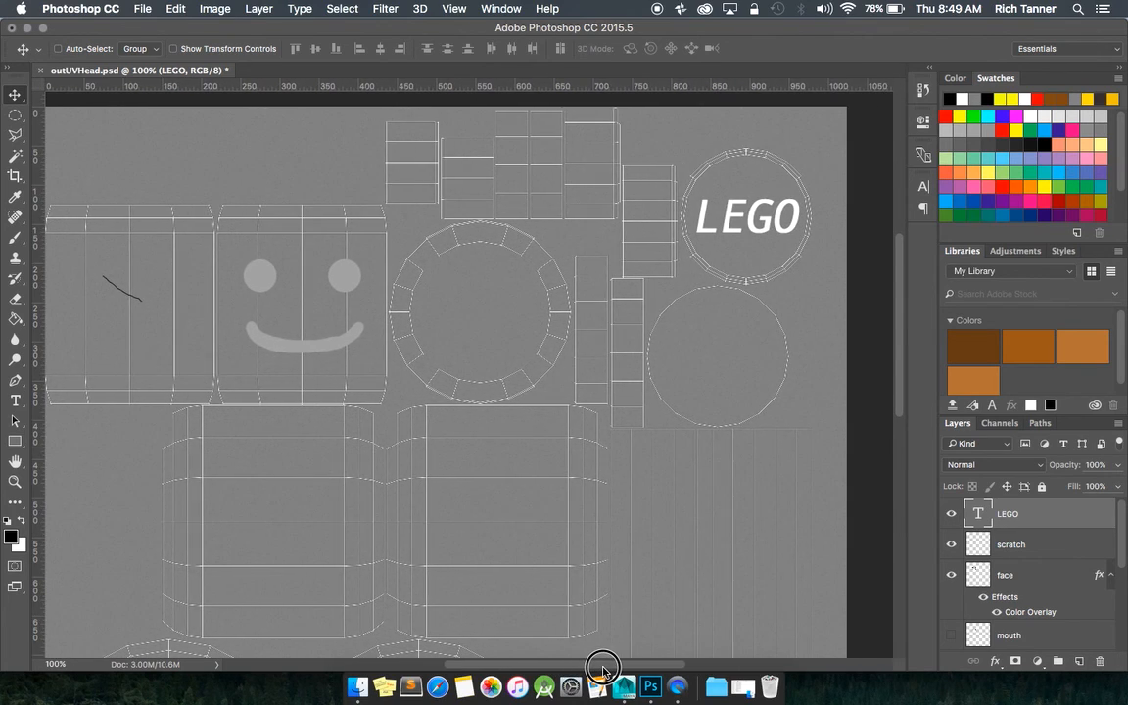
left_click_drag(603, 668, 607, 670)
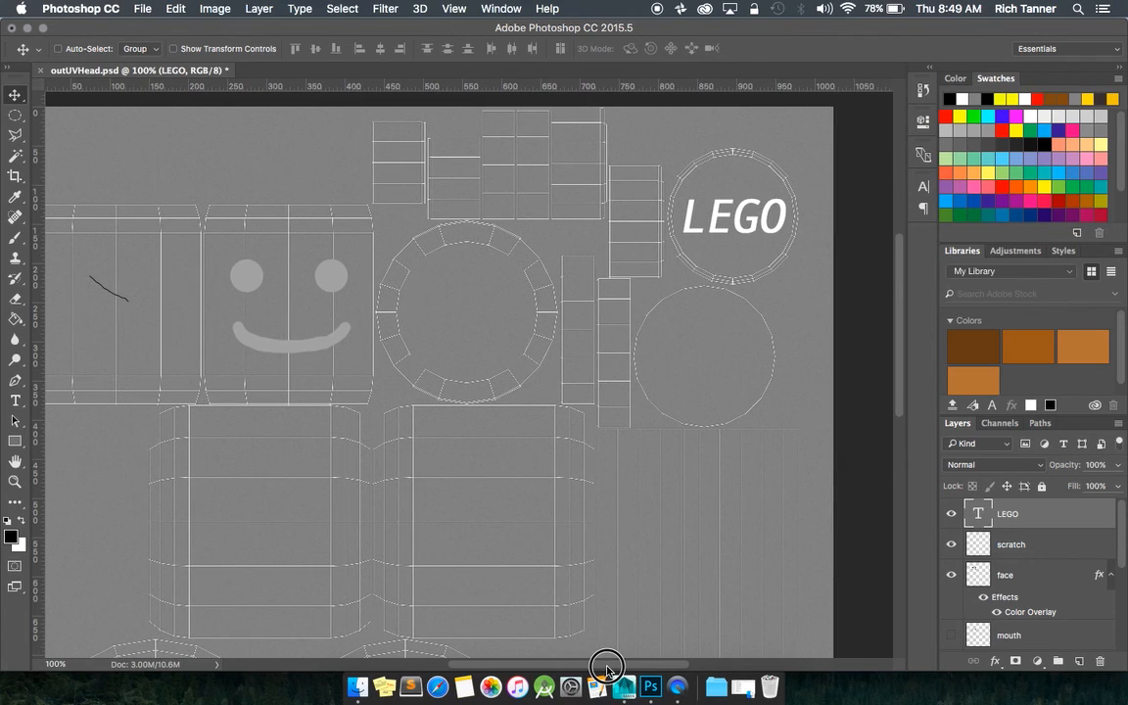
- Hide the outline layer so the UV wireframe is left out of the texture
left_click_drag(606, 667, 607, 670)
scroll(1077, 558, "down", 5)
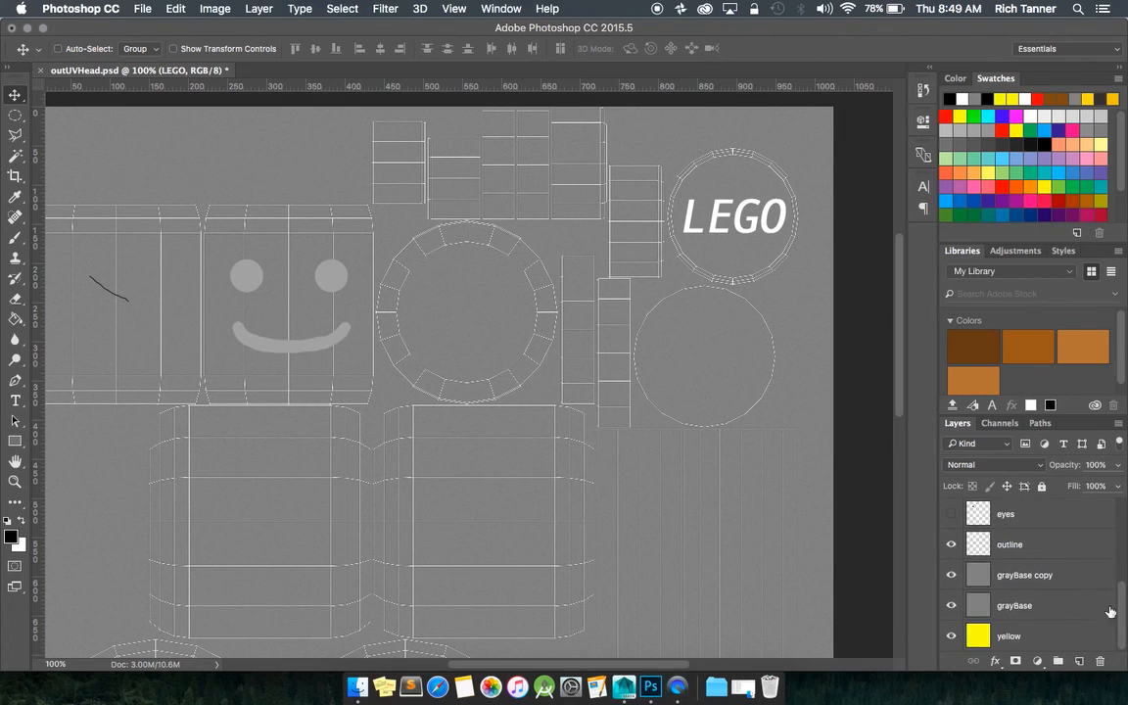
left_click(951, 546)
- Save a PNG copy as mLegoHeadBump.png in the project's images folder, with Smallest / Slow compression and no interlacing
left_click(141, 8)
left_click(181, 172)
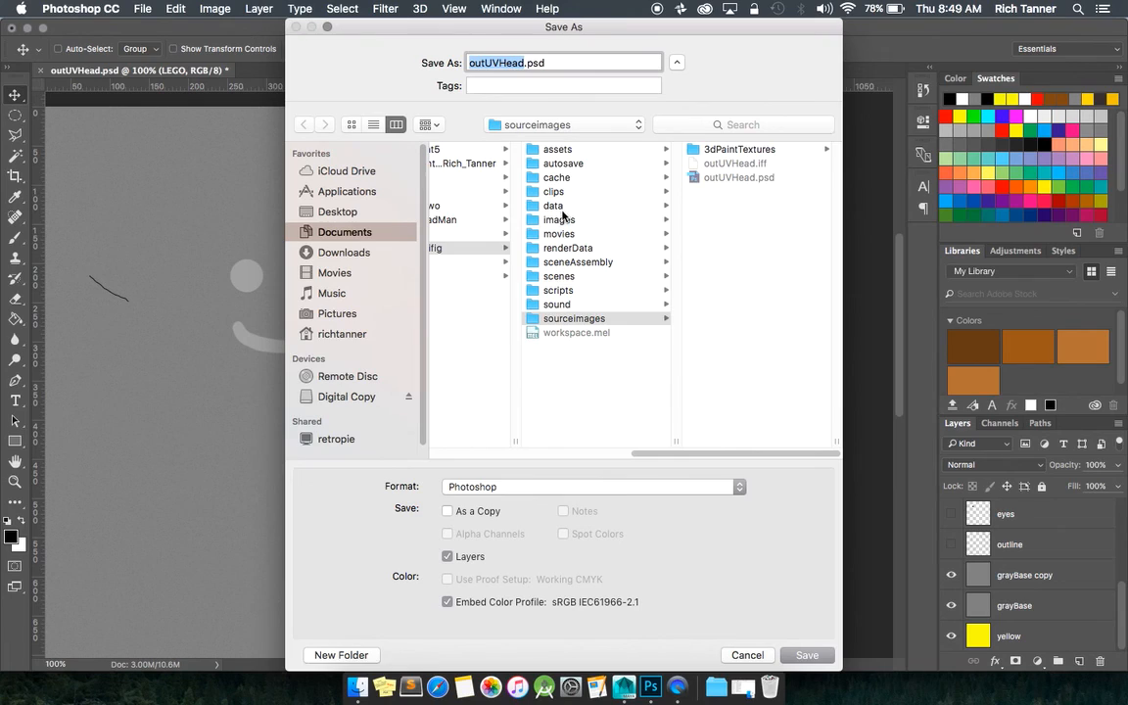
left_click(561, 217)
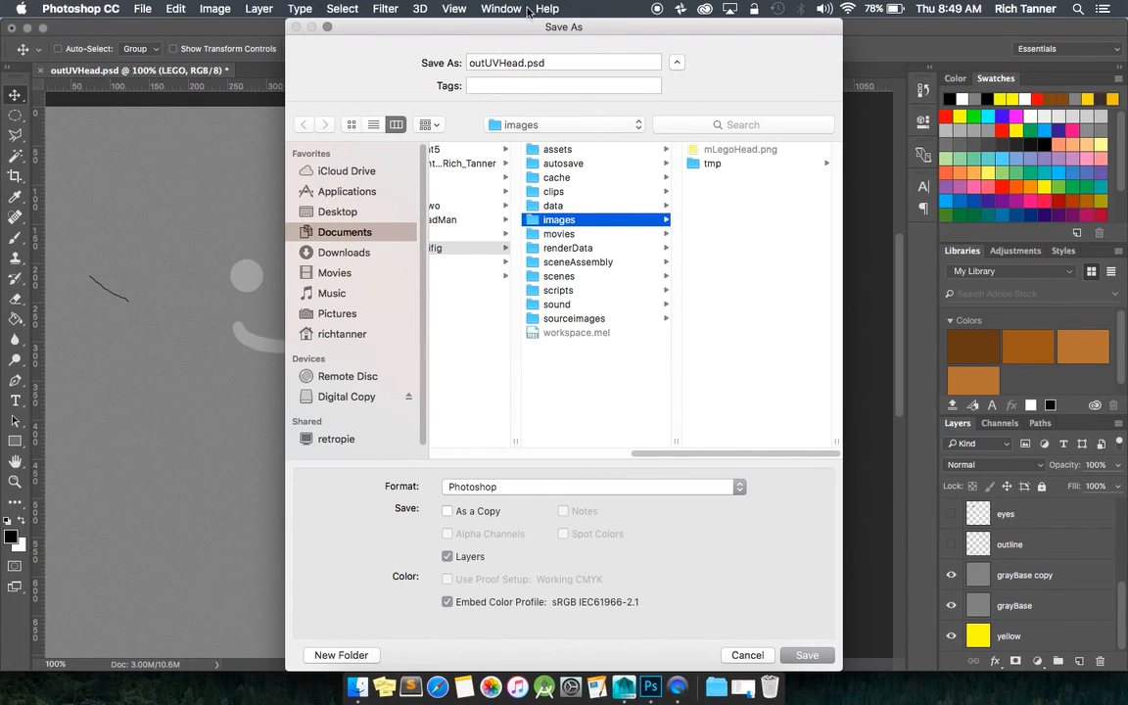
left_click(738, 486)
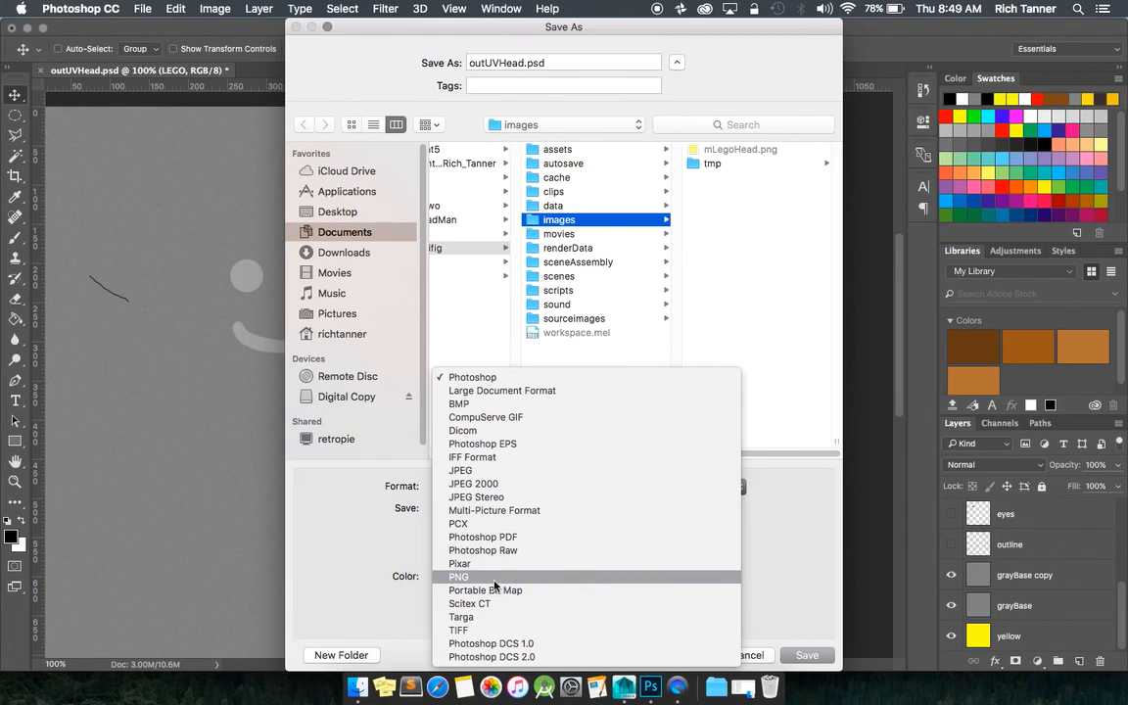
left_click(480, 579)
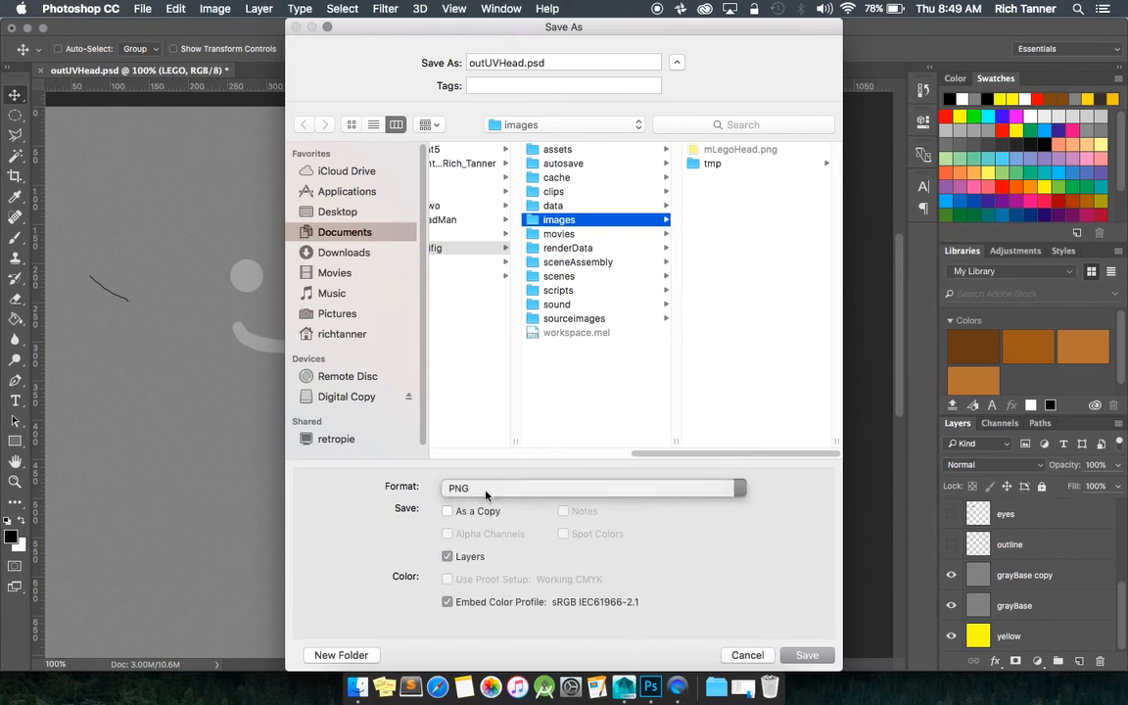
double_click(501, 62)
type("mLegoH")
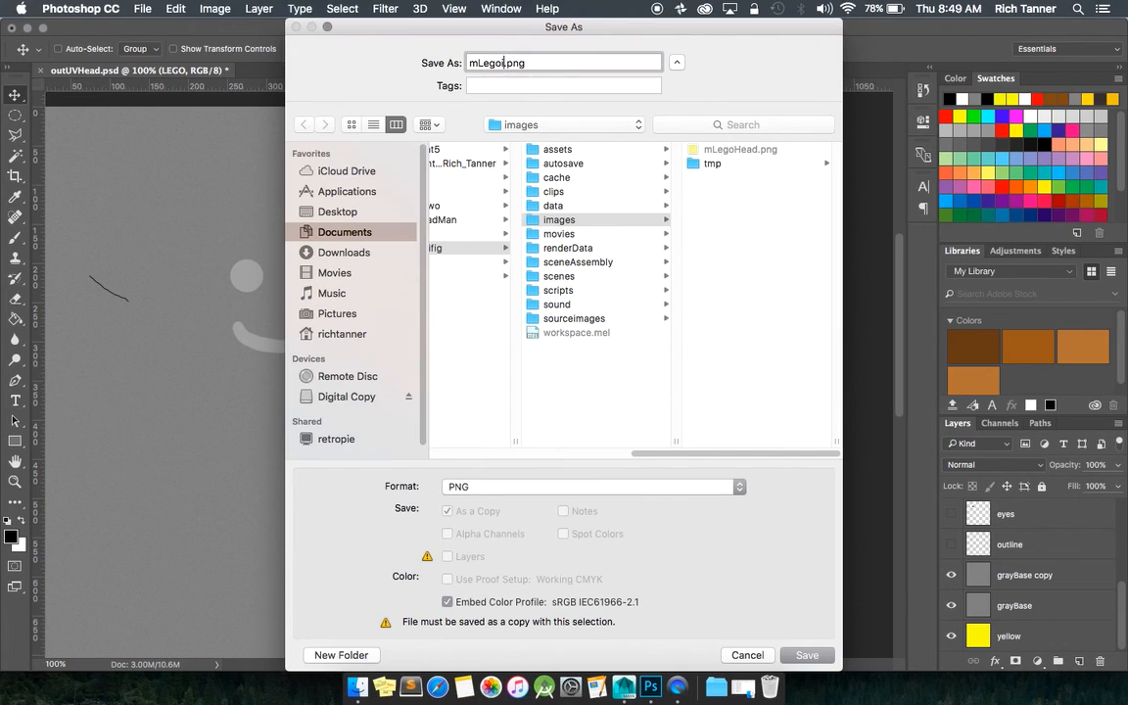
type("eadBump")
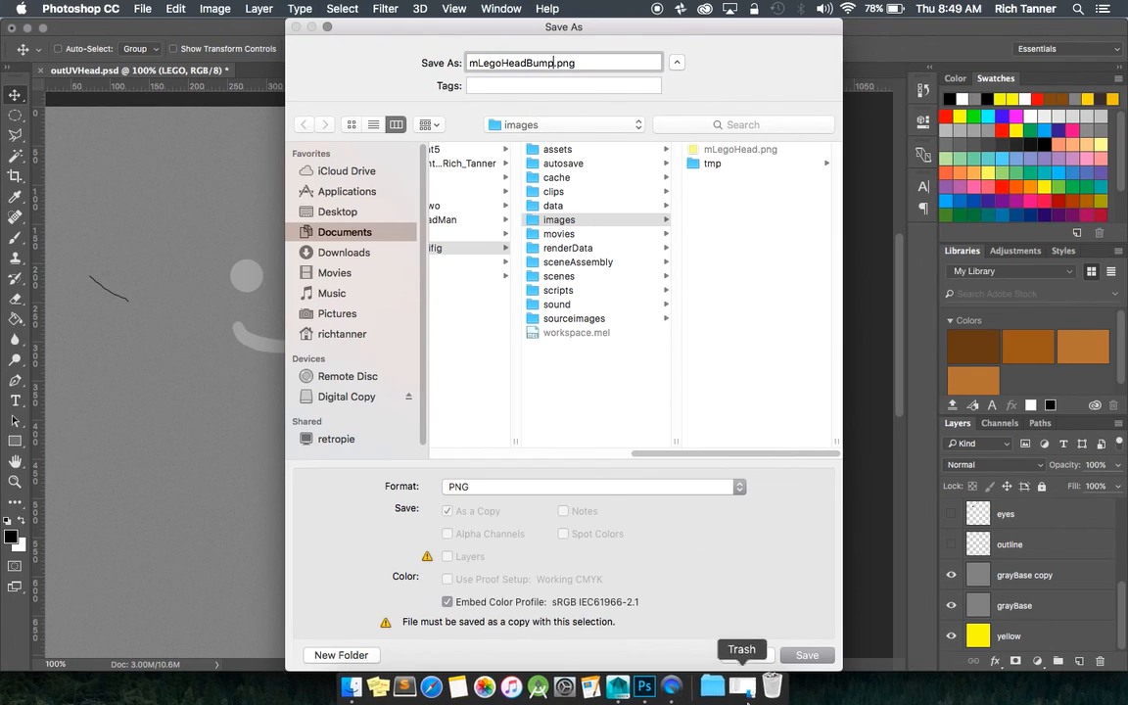
left_click(805, 655)
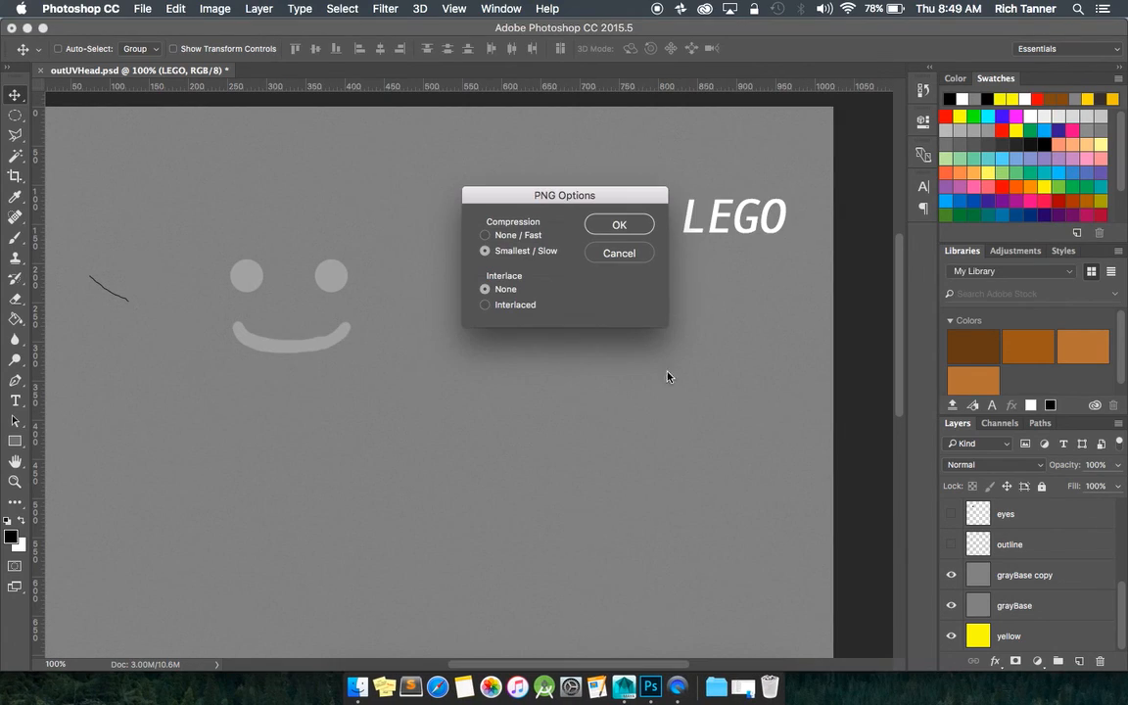
left_click(627, 234)
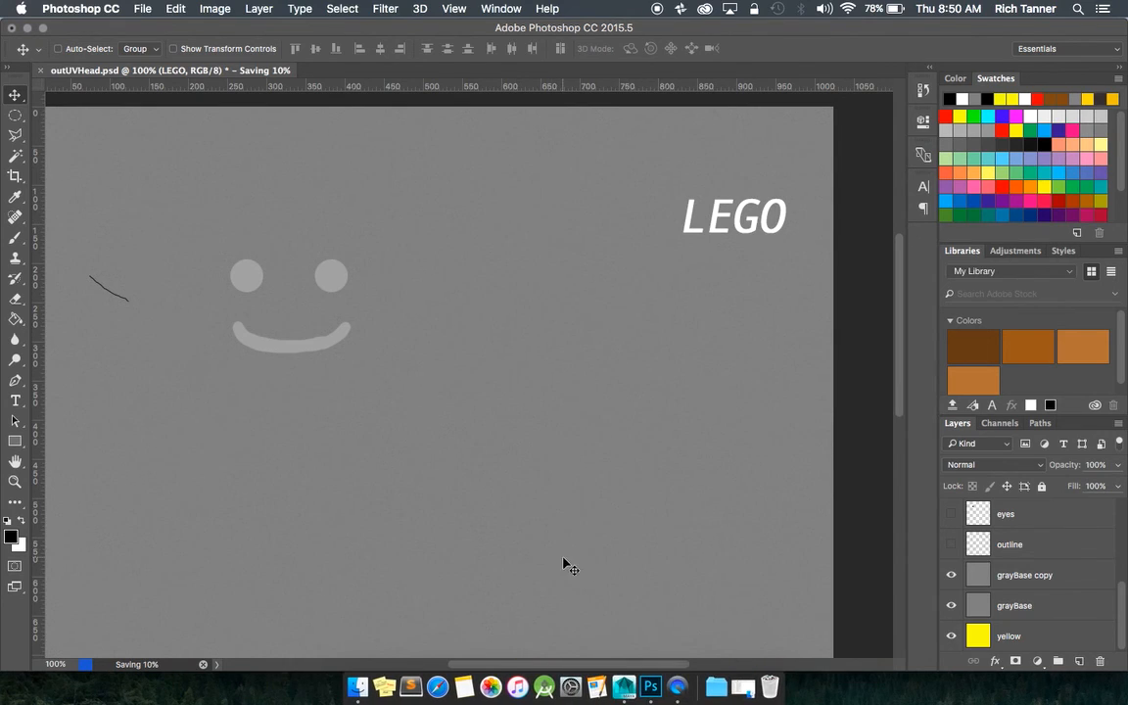
- Switch to Maya and assign a new Blinn material to the minifigure's head
left_click(622, 688)
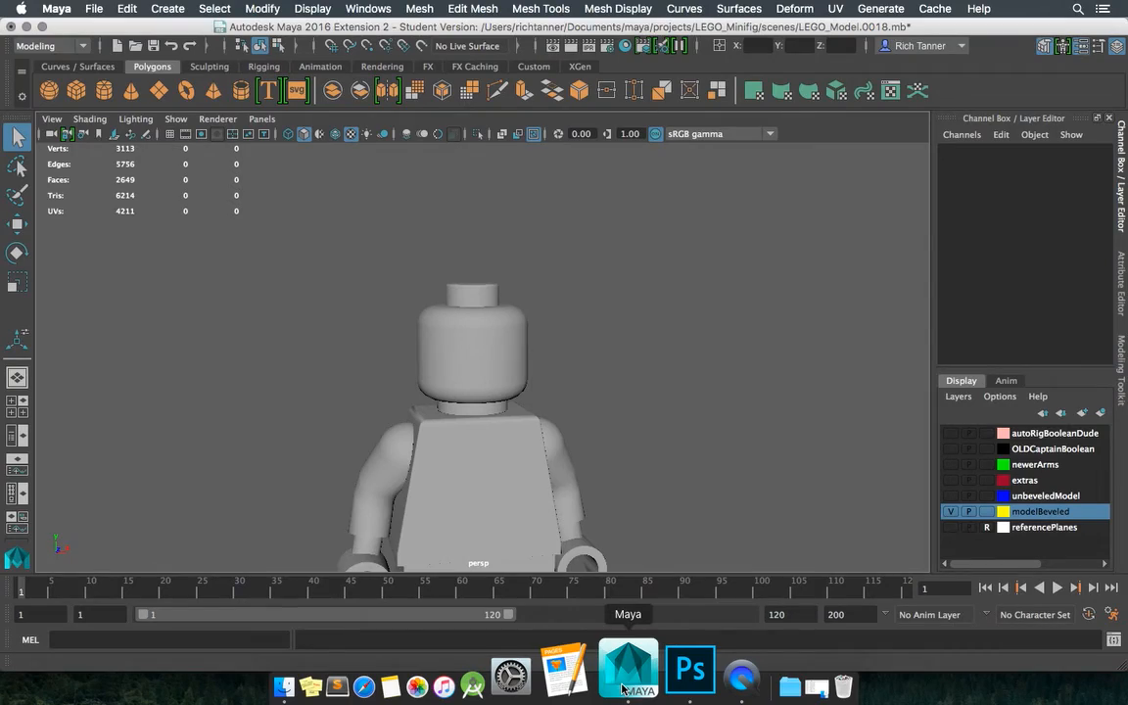
left_click(641, 678)
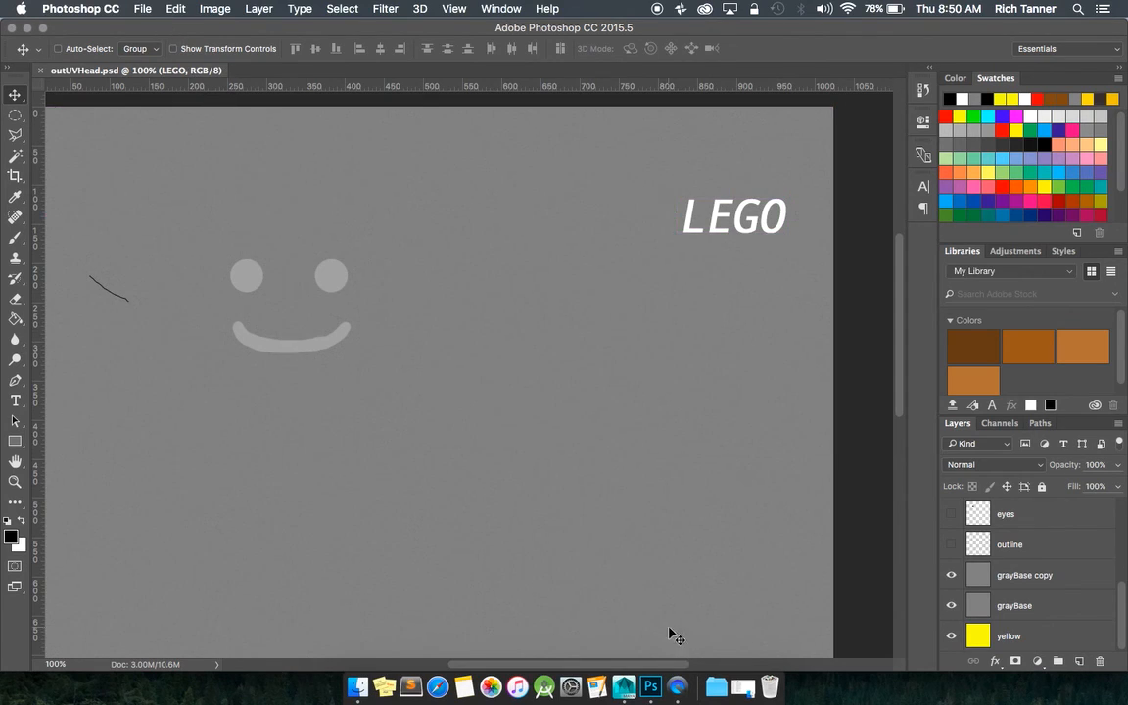
left_click(628, 631)
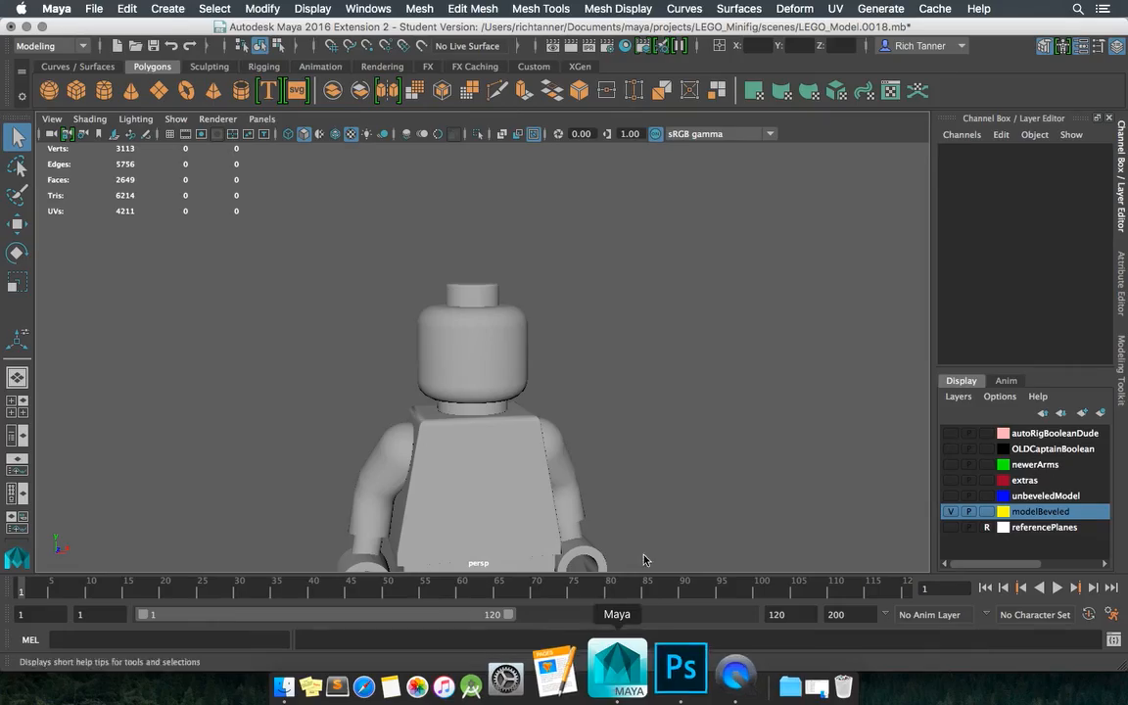
left_click(483, 345)
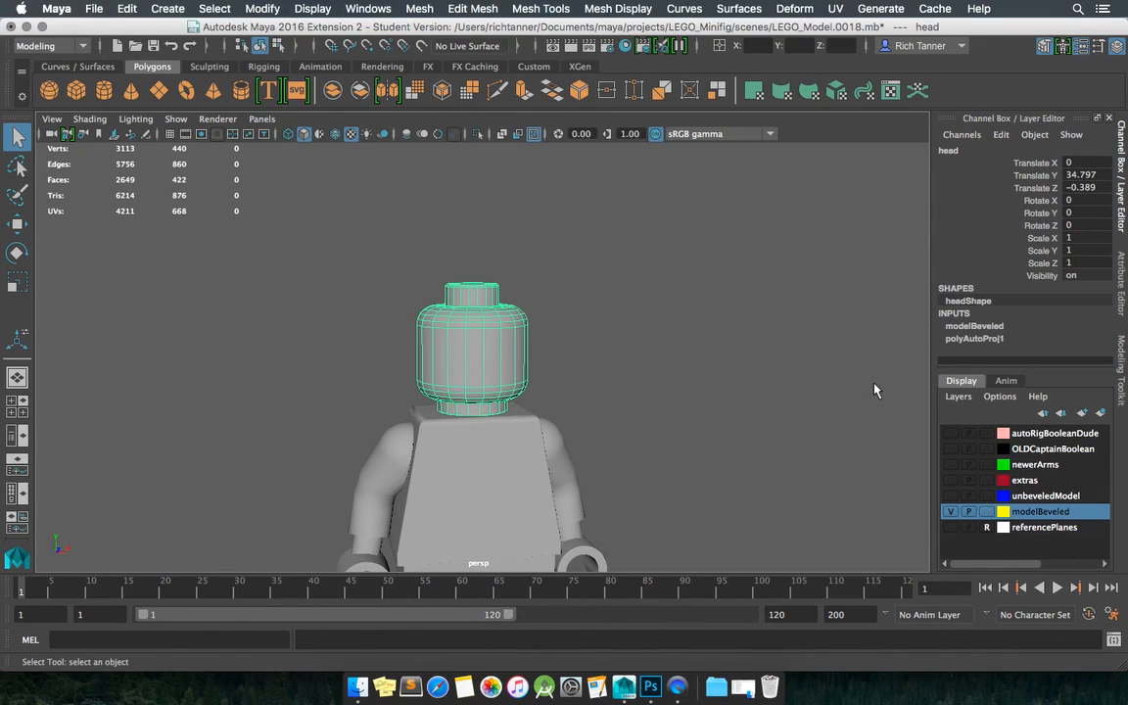
scroll(454, 340, "up", 2)
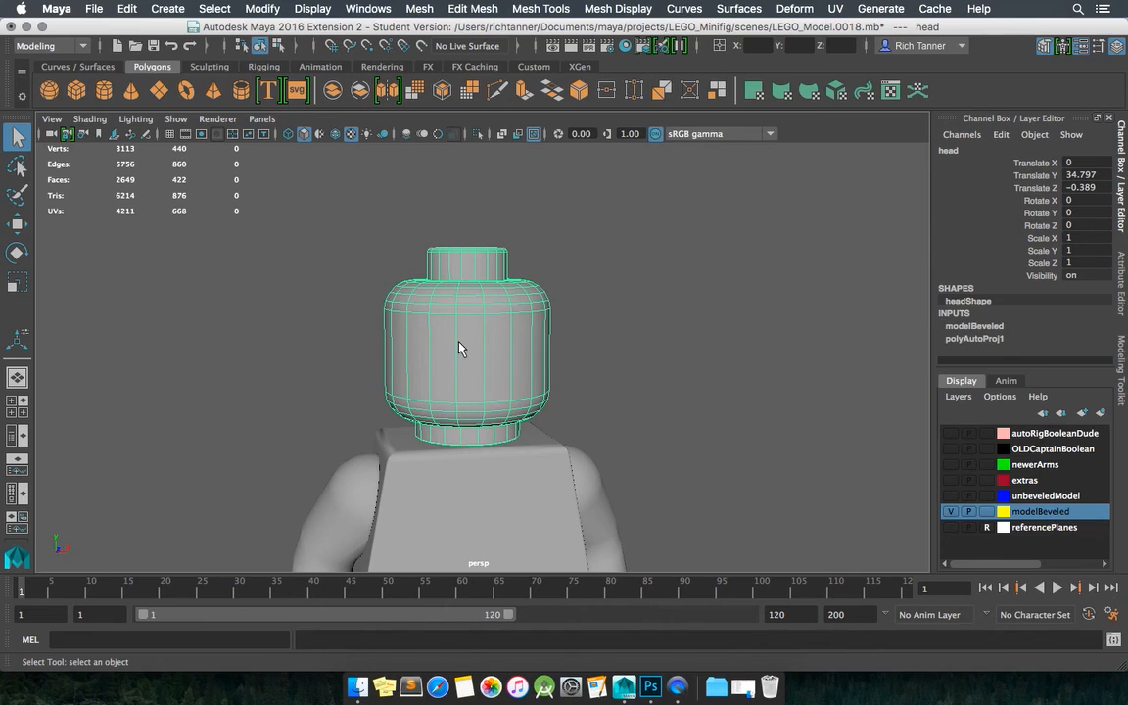
right_click(464, 341)
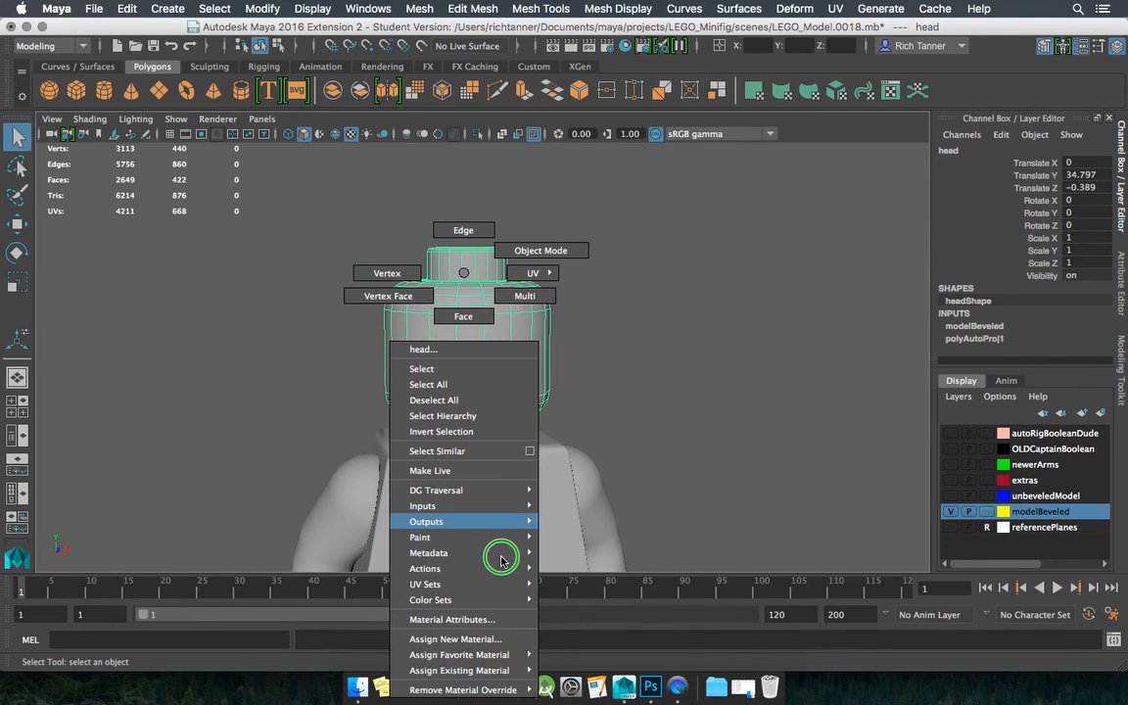
left_click(497, 639)
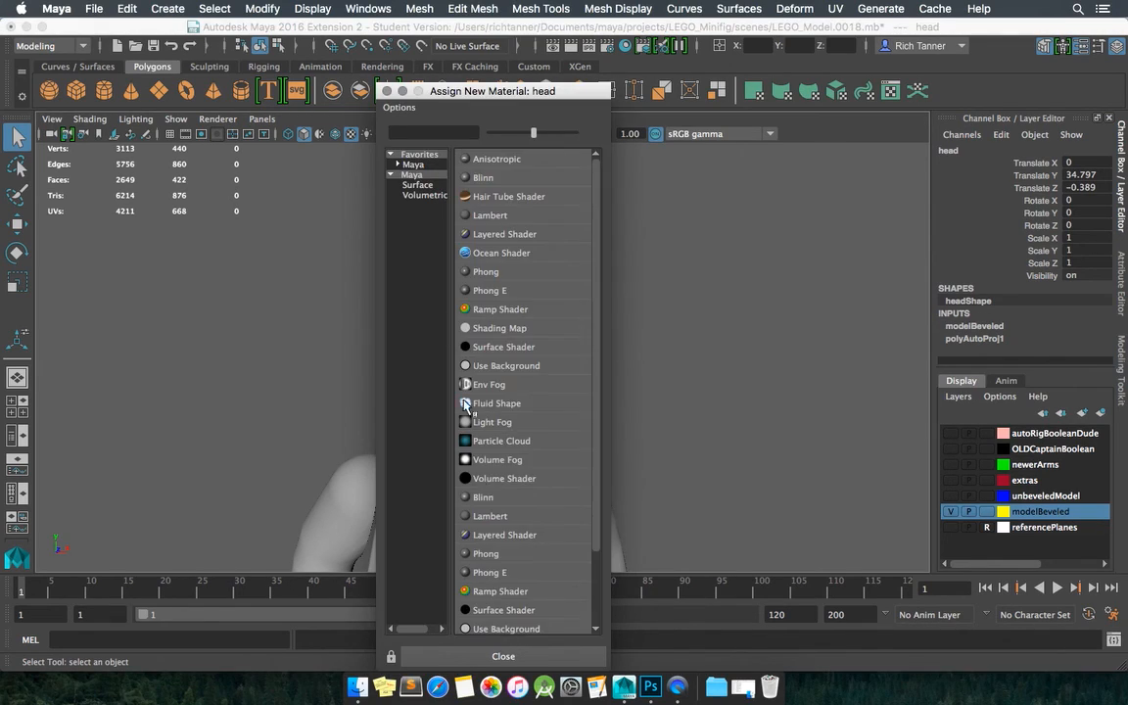
left_click(597, 195)
mouse_move(596, 195)
left_mouse_down()
mouse_move(595, 237)
mouse_move(593, 176)
left_mouse_up()
right_click(597, 186)
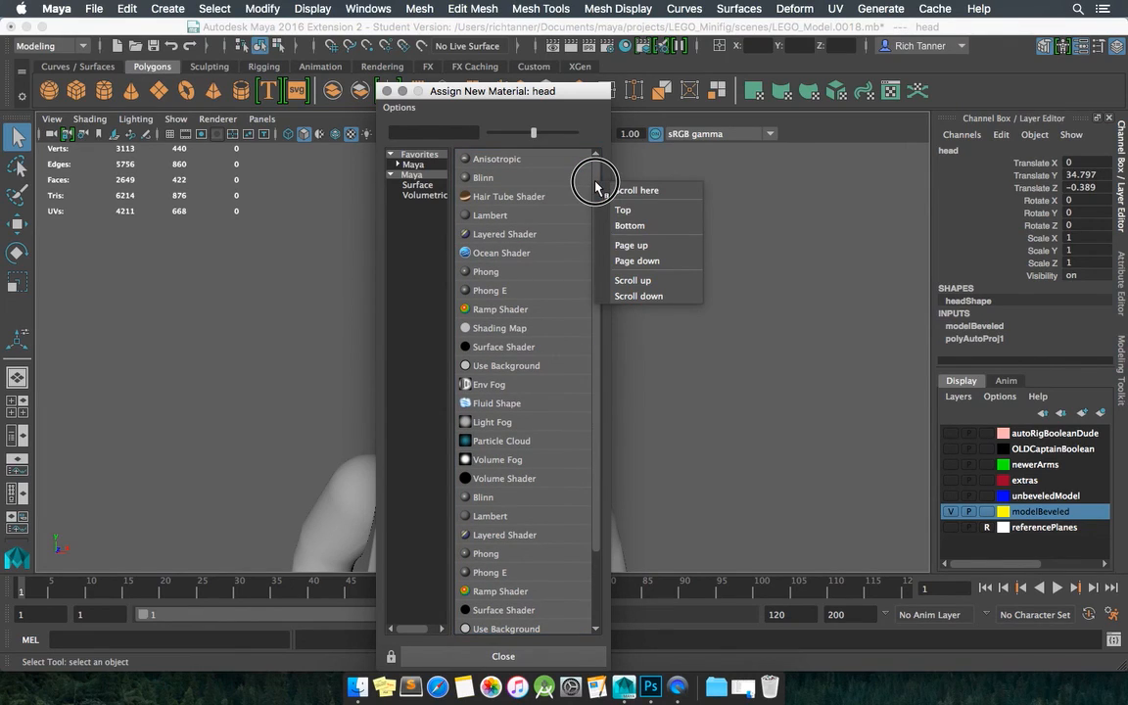
left_click(472, 180)
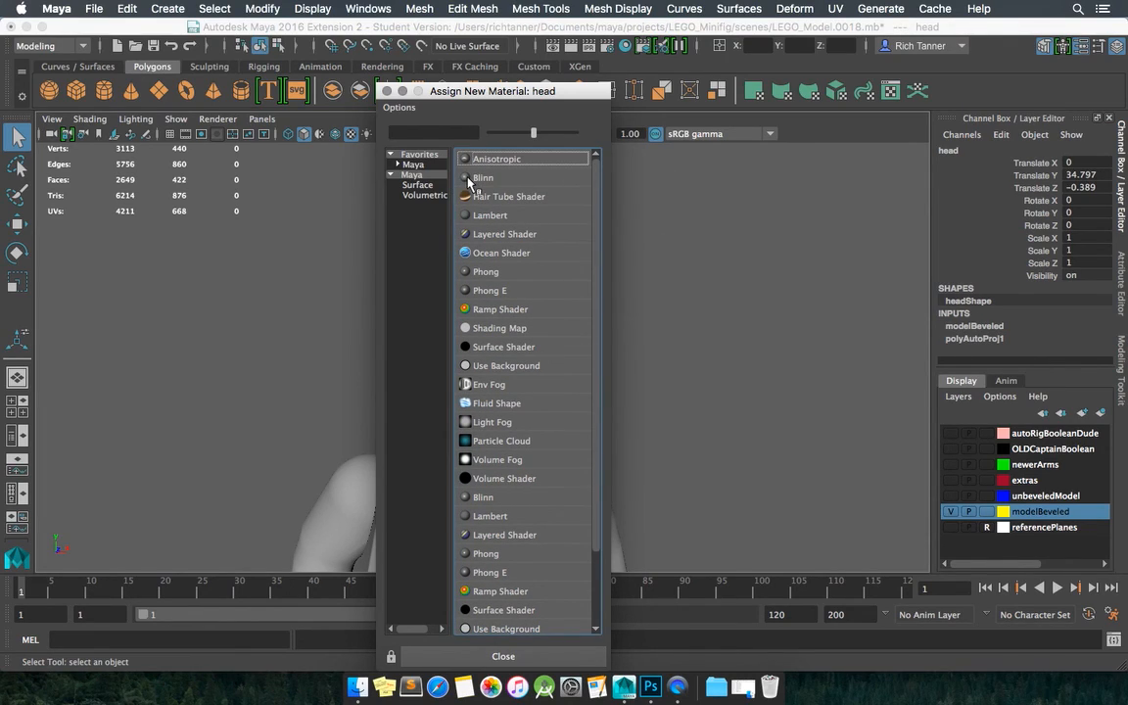
left_click(471, 179)
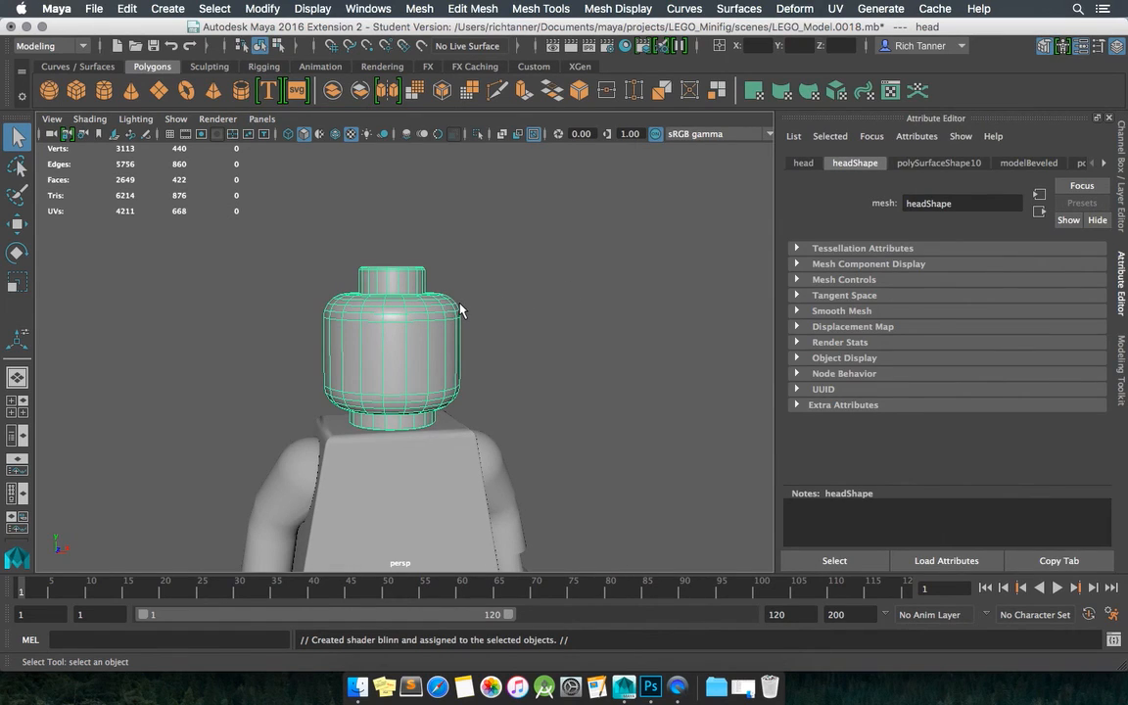
- Rename the head's new Blinn material as mLegoHead
left_click_drag(475, 286, 499, 323, "alt")
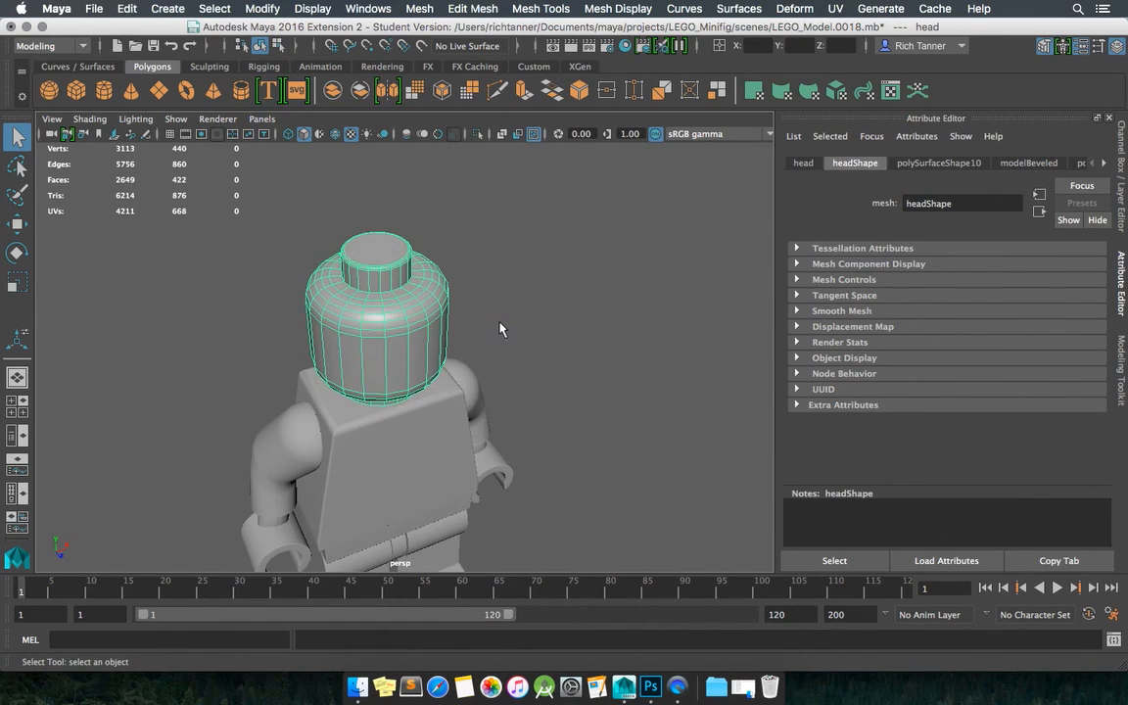
left_click(522, 262)
left_click_drag(398, 381, 435, 316, "alt")
left_click(435, 316)
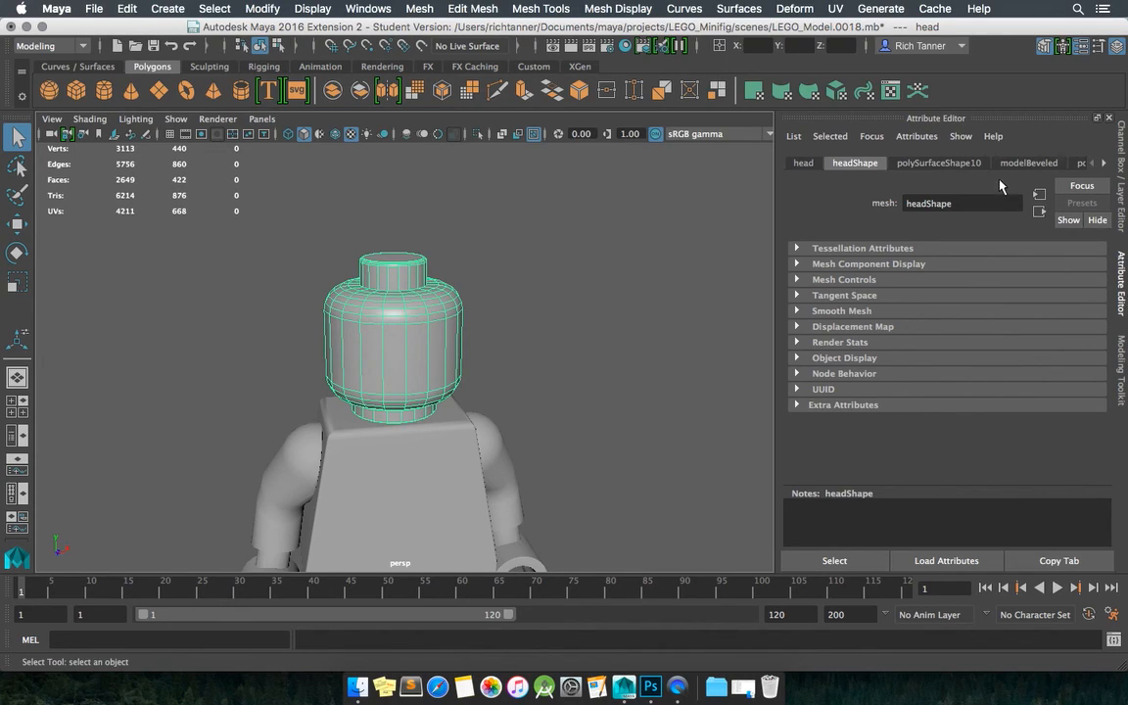
left_click(1097, 163)
left_click(1072, 163)
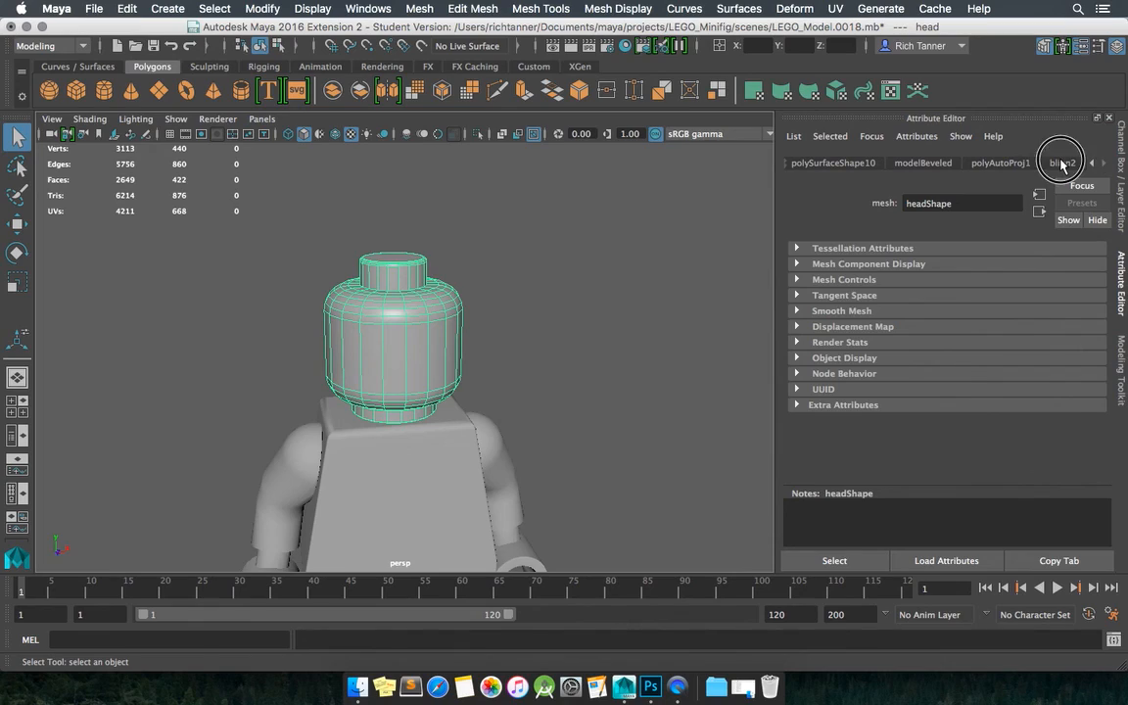
left_click(970, 202)
double_click(966, 203)
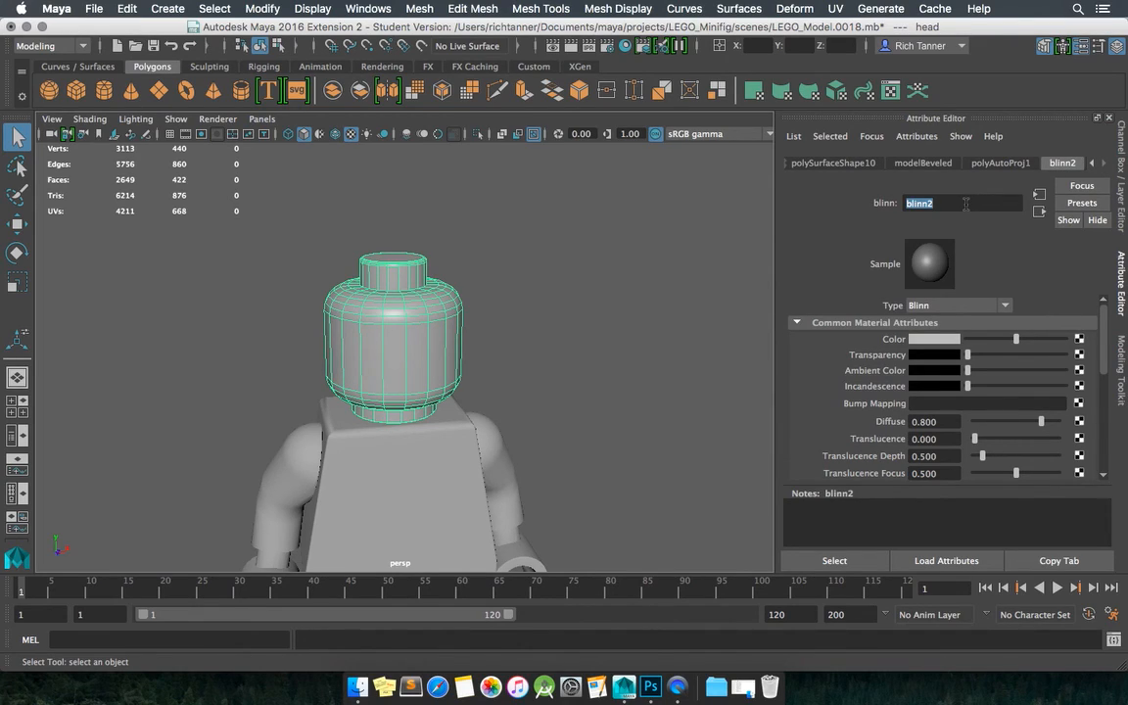
type("mLegoHead")
key("Return")
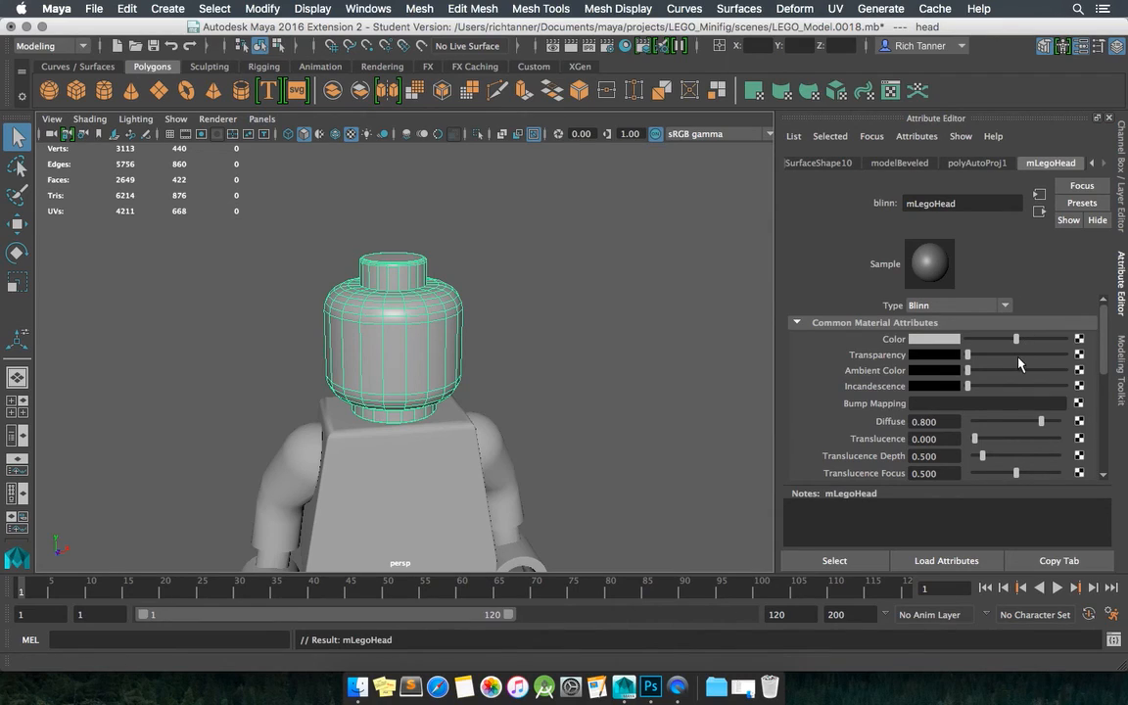
- Connect a File texture to the mLegoHead material's Color and load mLegoHead.png from the images folder
left_click(1079, 343)
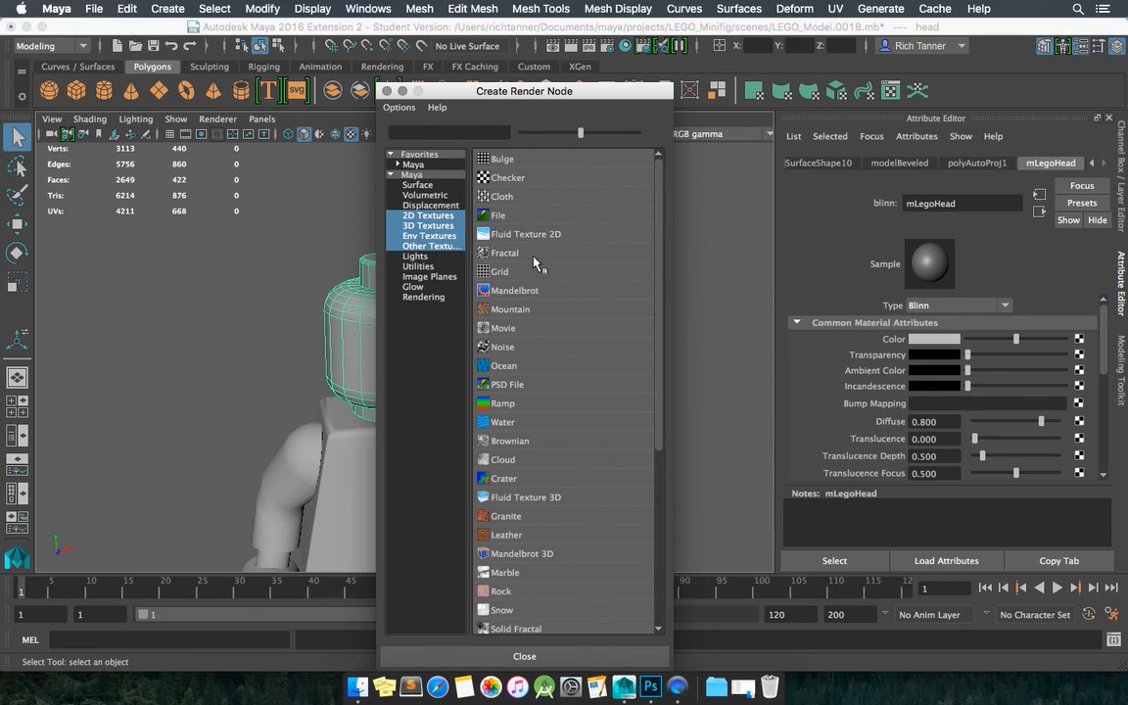
left_click(499, 215)
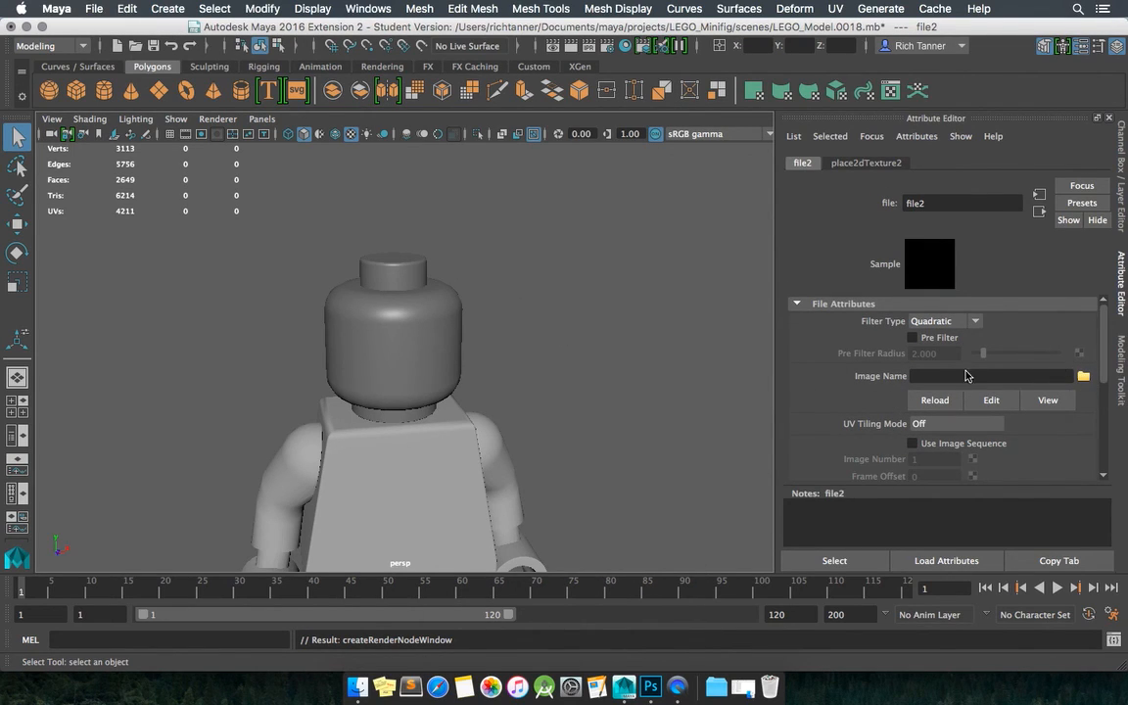
left_click(1082, 376)
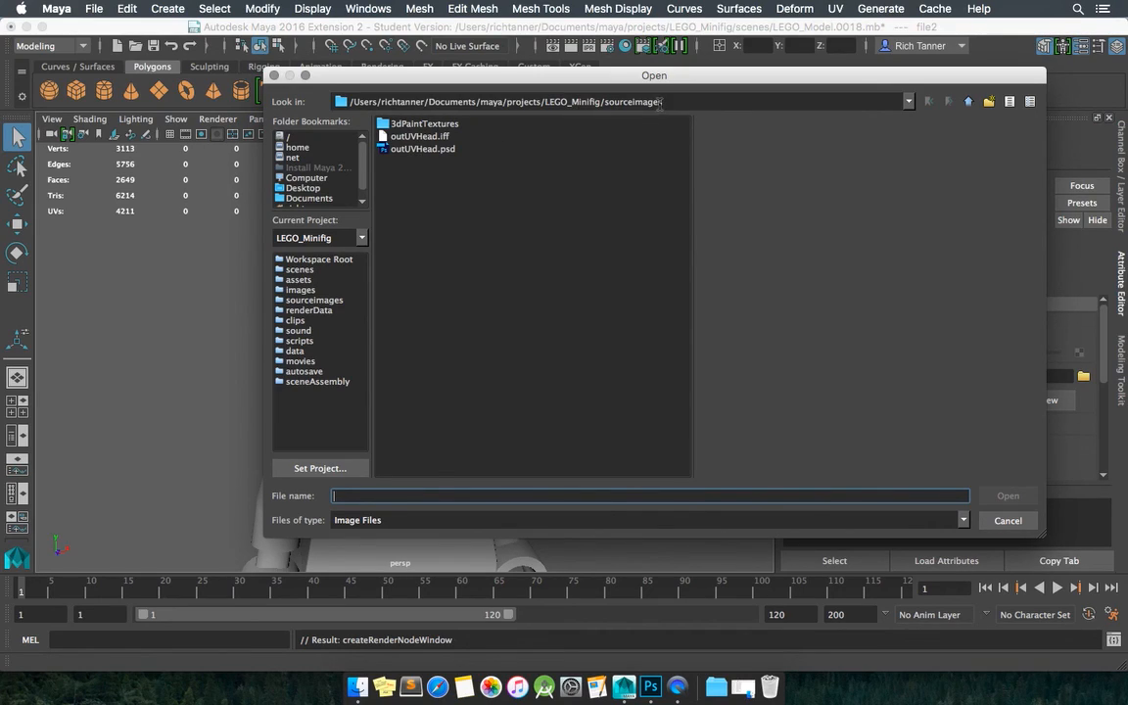
left_click(301, 290)
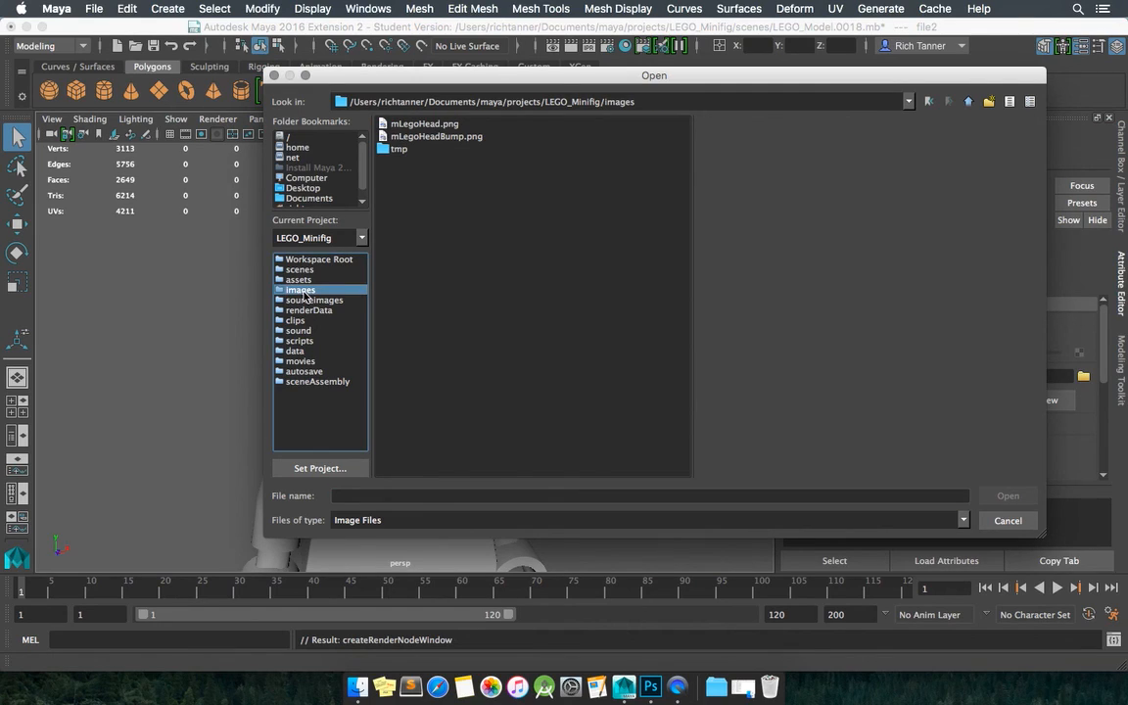
left_click(421, 124)
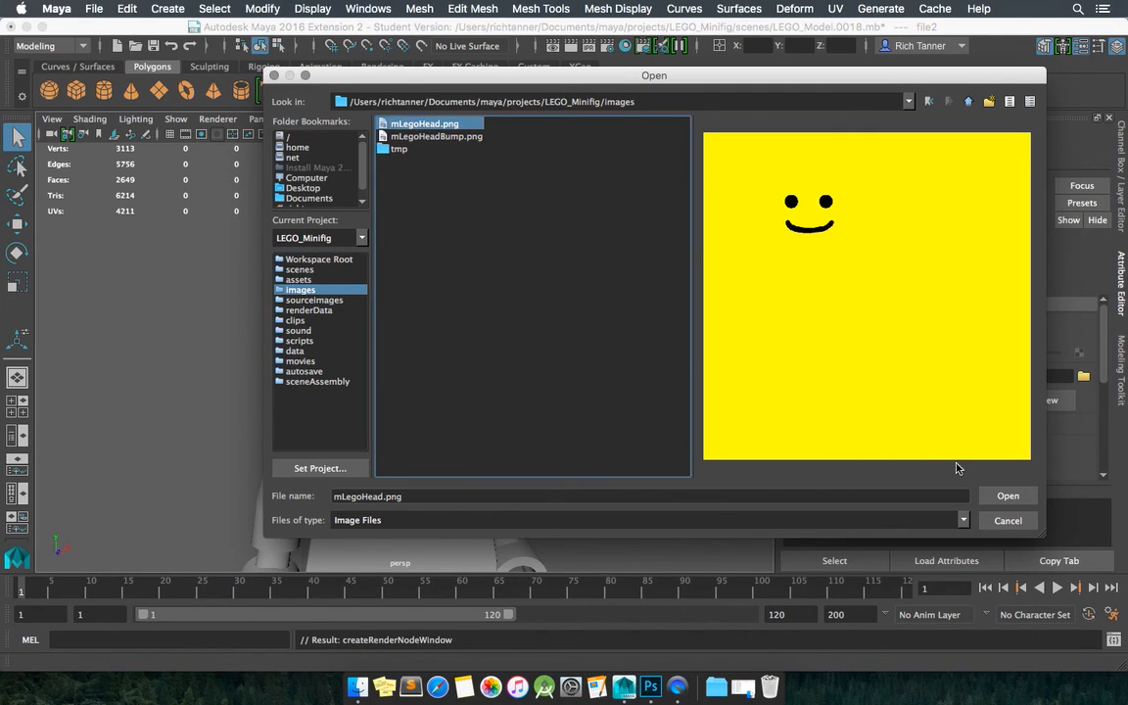
left_click(993, 496)
mouse_move(545, 347)
left_mouse_down("alt")
mouse_move(518, 322)
mouse_move(420, 295)
mouse_move(385, 330)
mouse_move(594, 343)
mouse_move(559, 353)
mouse_move(506, 326)
mouse_move(526, 335)
left_mouse_up("alt")
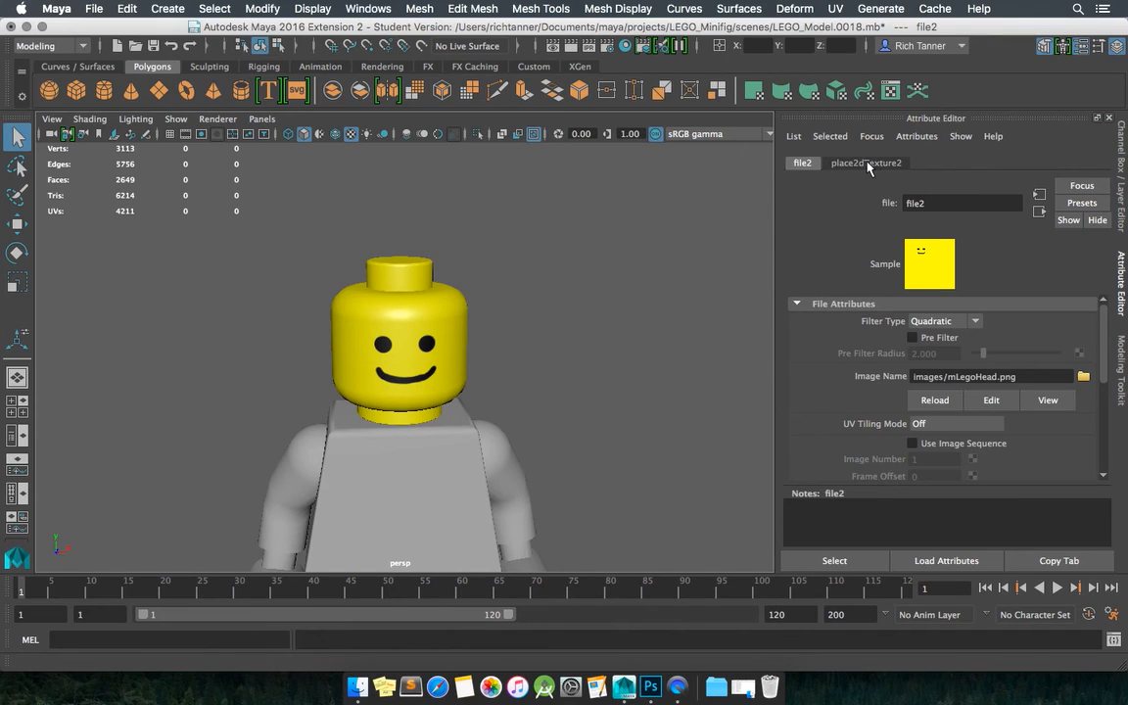
- Reselect the head and connect a new File texture to the mLegoHead material's Bump Mapping
left_click(490, 285)
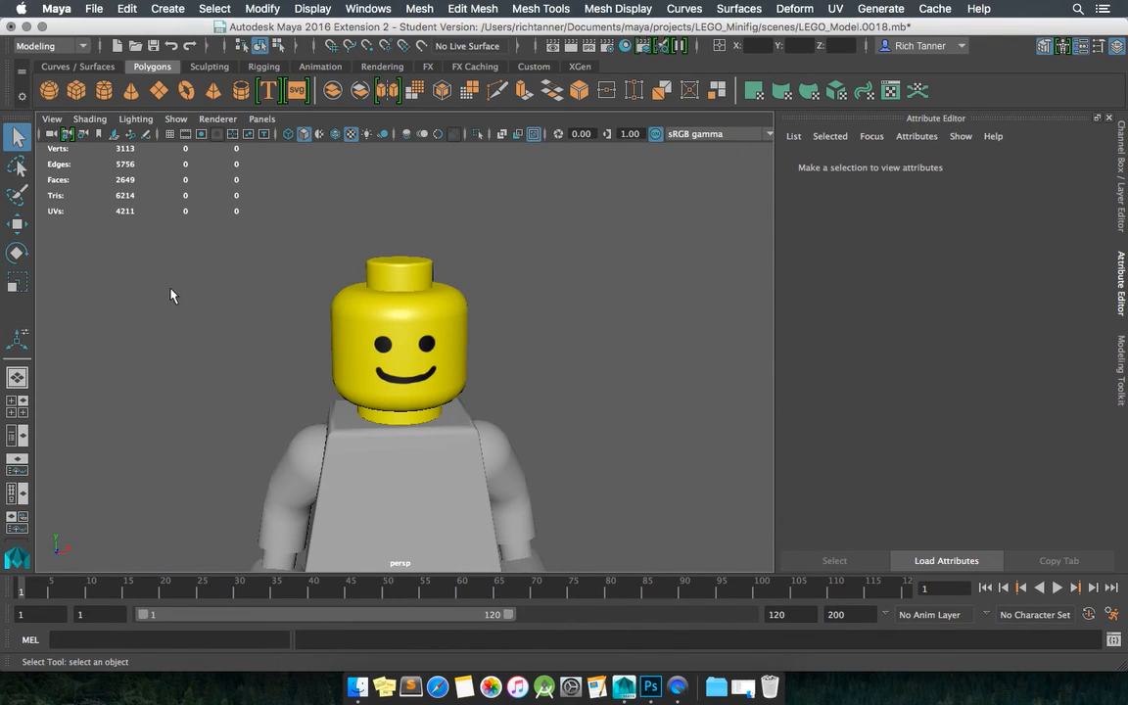
left_click(421, 331)
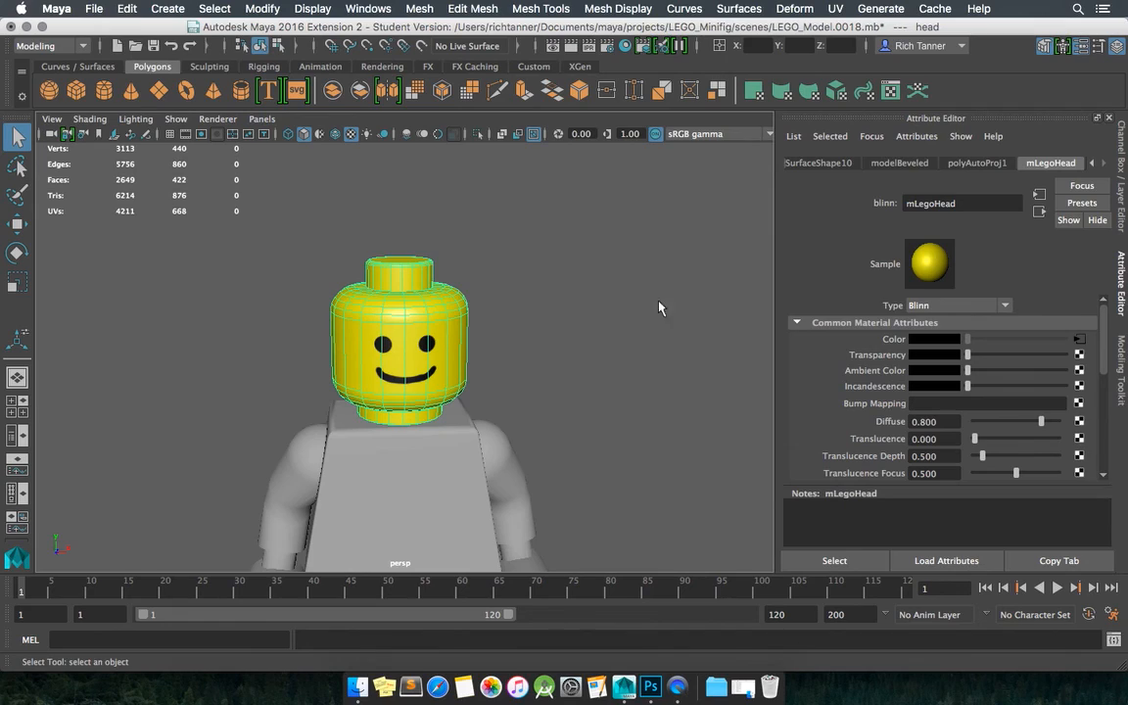
left_click(1079, 404)
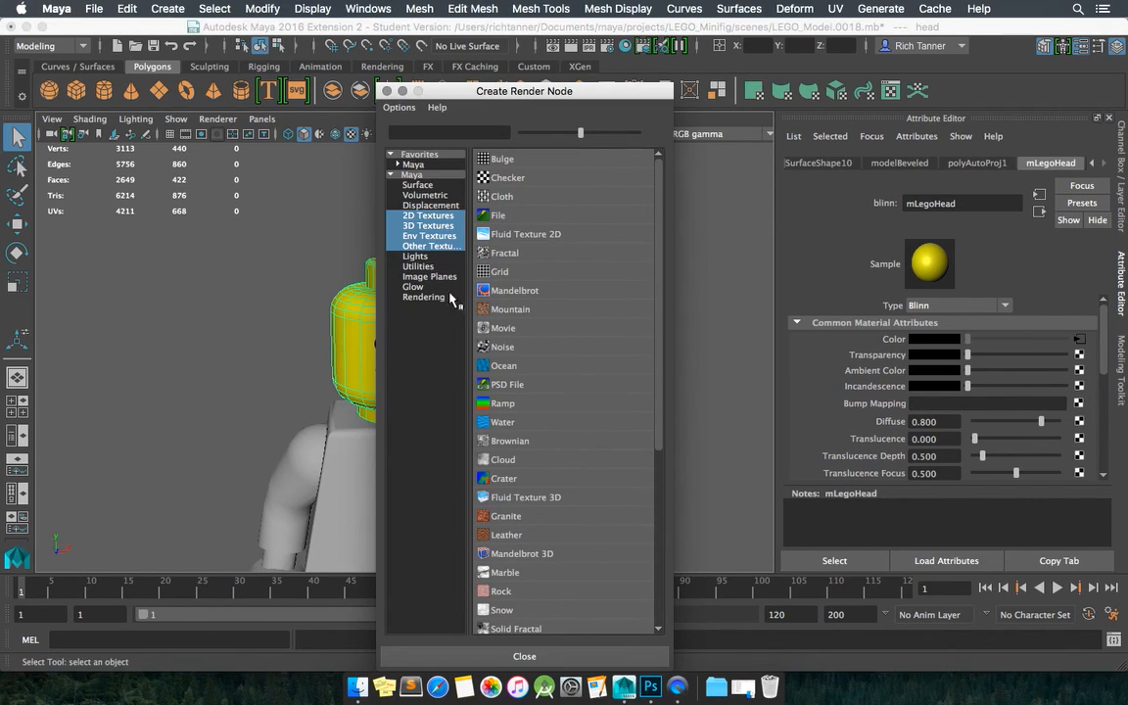
left_click(524, 217)
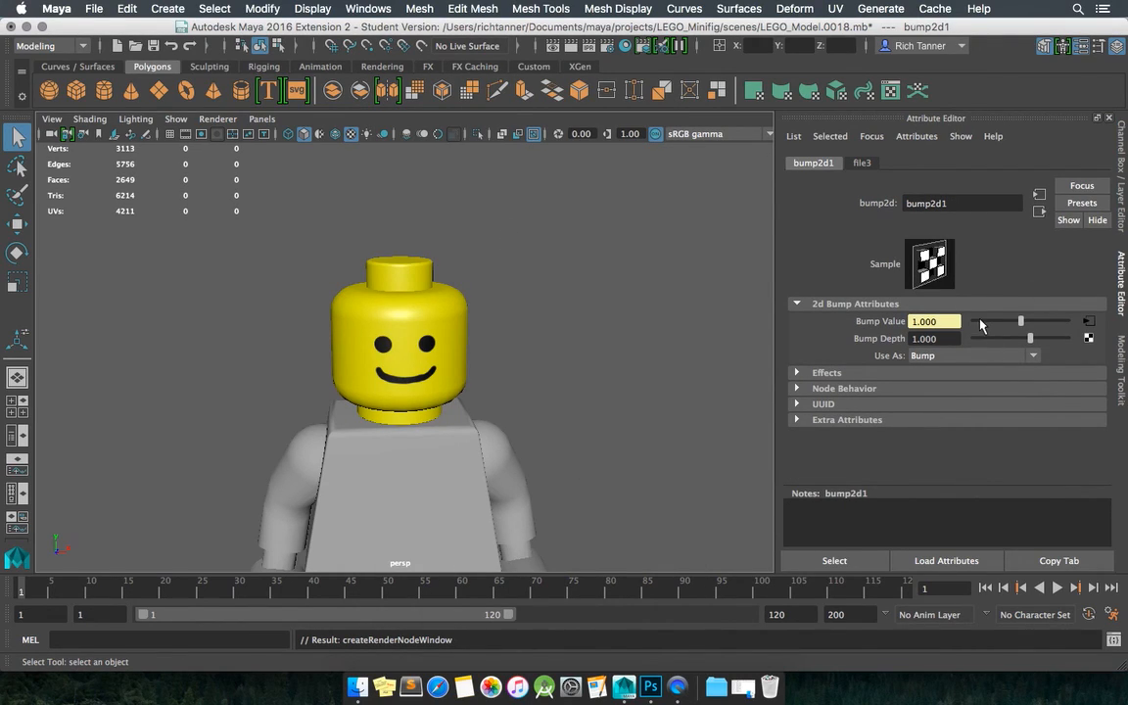
left_click(861, 164)
left_click(809, 162)
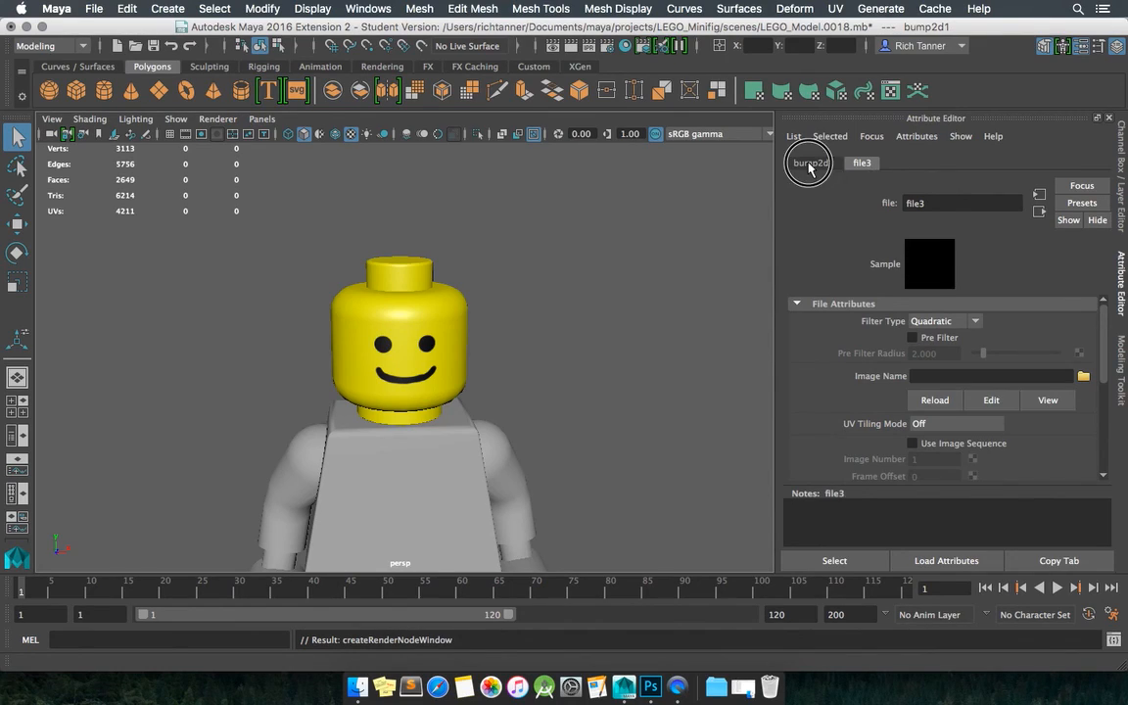
- Load mLegoHeadBump.png from the project's images folder into the File texture that drives the head's bump
left_click(865, 164)
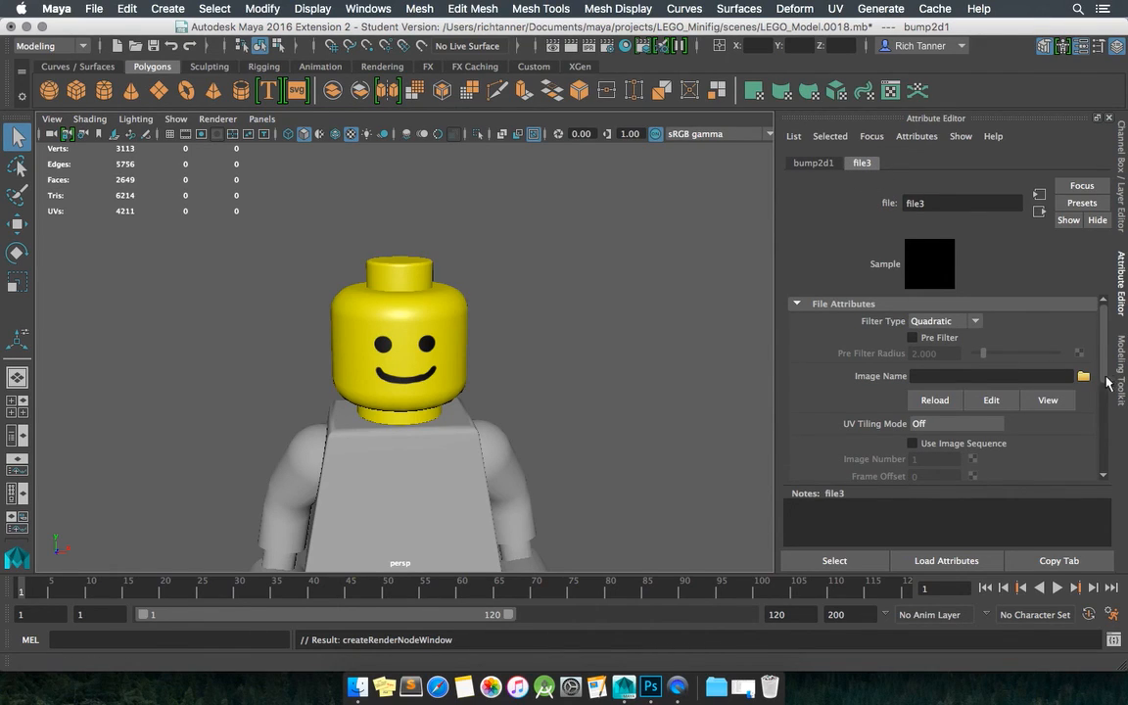
left_click(1083, 378)
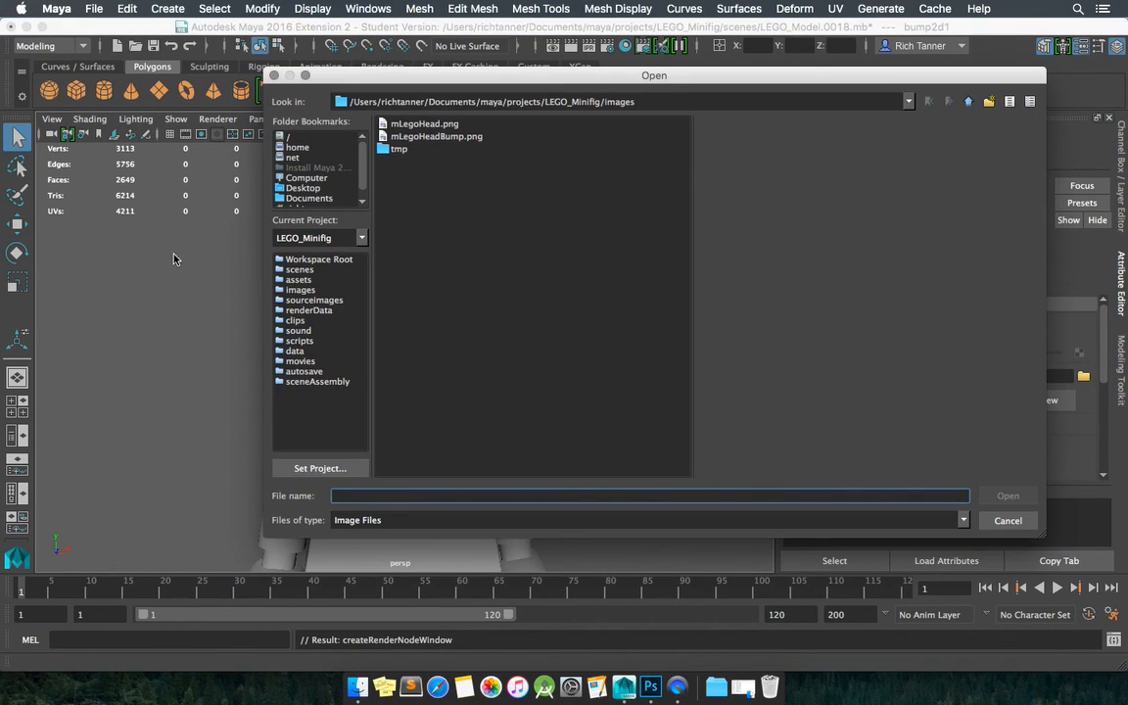
left_click(436, 136)
left_click(1006, 495)
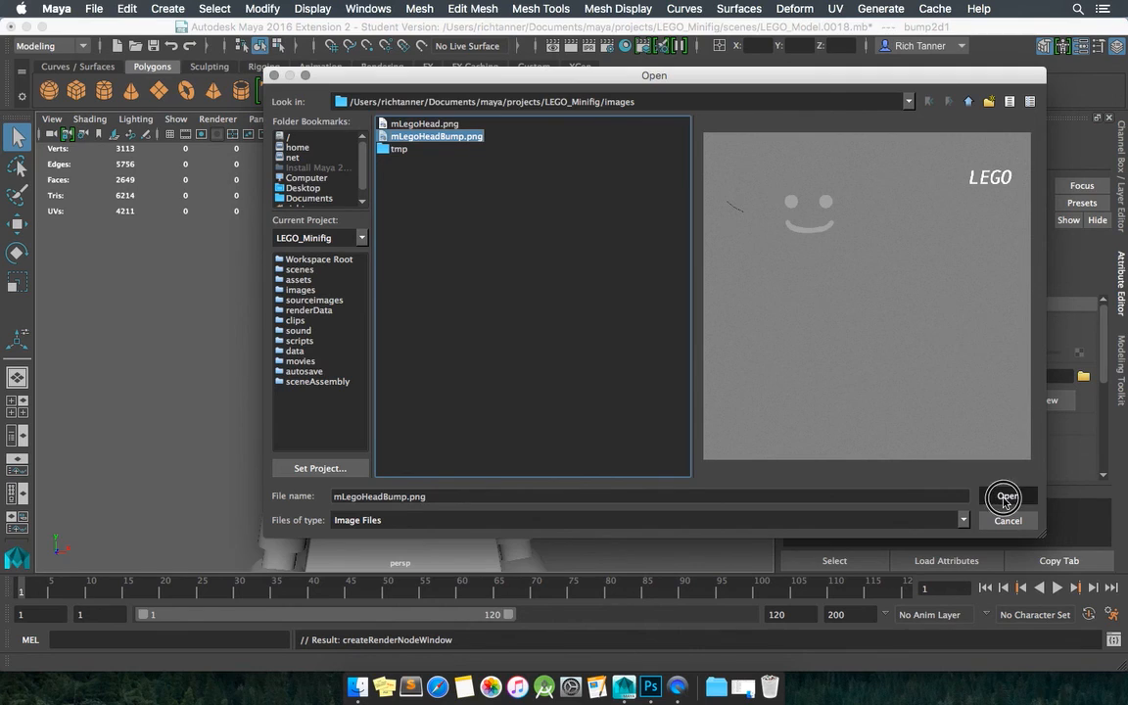
- Examine the bump texture on the minifigure's head, checking the face, the surface grain and the LEGO lettering on the stud
left_click_drag(434, 267, 514, 311, "alt")
scroll(440, 305, "up", 3)
scroll(440, 312, "up", 4)
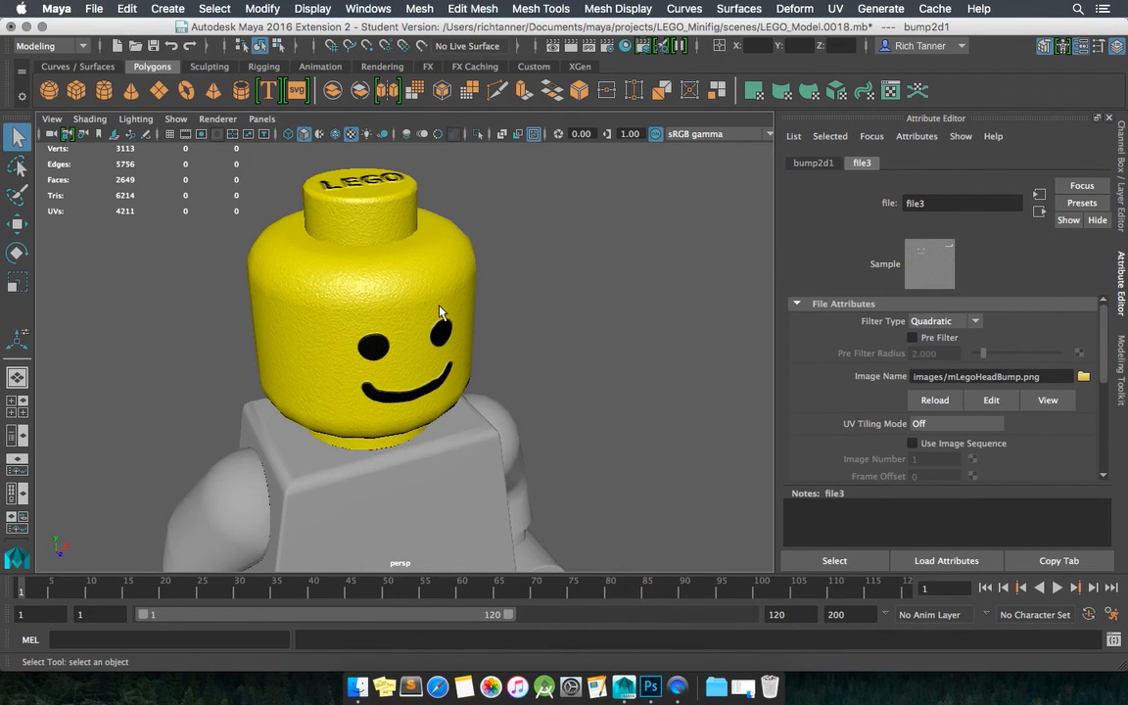
left_click_drag(440, 315, 521, 277, "alt")
left_click_drag(297, 347, 235, 289, "alt")
left_click_drag(377, 256, 538, 307, "alt")
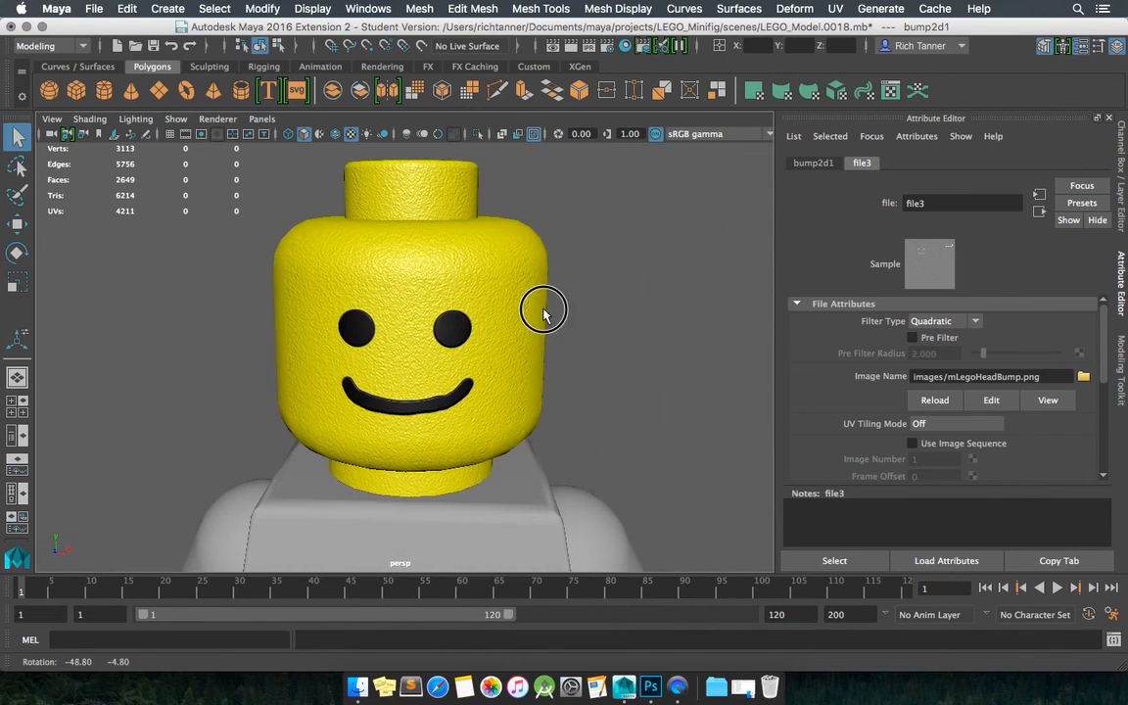
left_click_drag(411, 296, 308, 326, "alt")
scroll(460, 323, "up", 3)
scroll(307, 324, "down", 3)
left_click_drag(441, 249, 416, 301, "alt")
scroll(391, 303, "down", 3)
- Try a stronger Bump Depth of about 4.829 on the head's bump2d1 node and inspect the head's surface
left_click(825, 162)
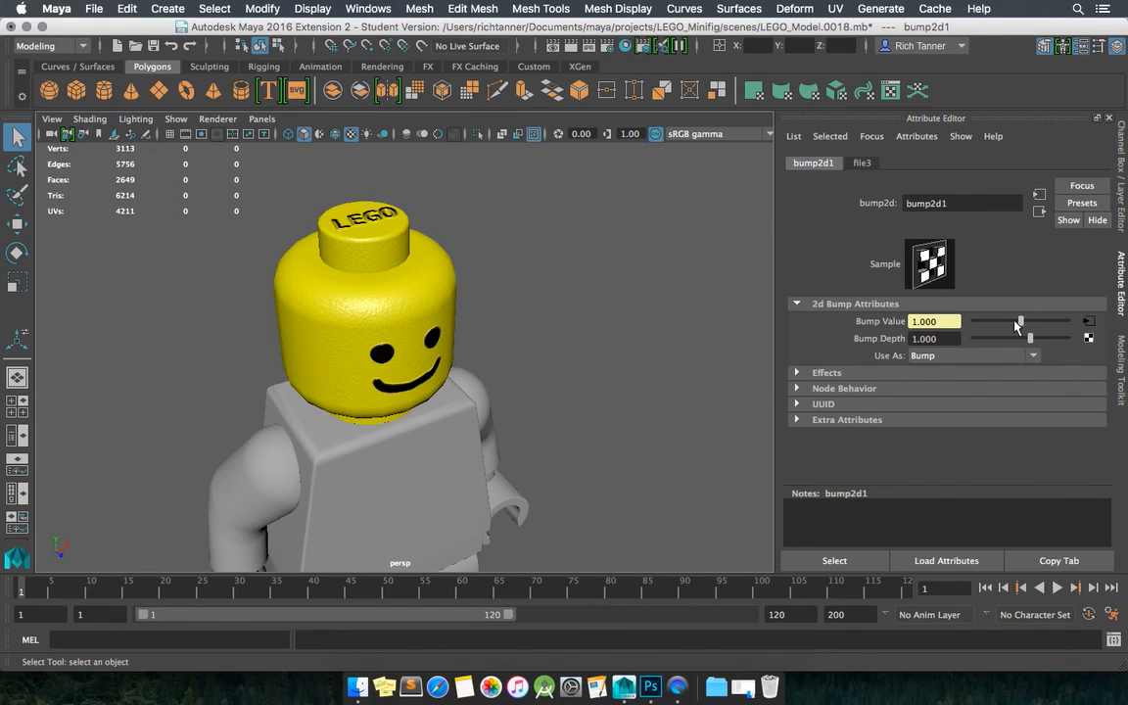
left_click_drag(1019, 321, 1066, 341)
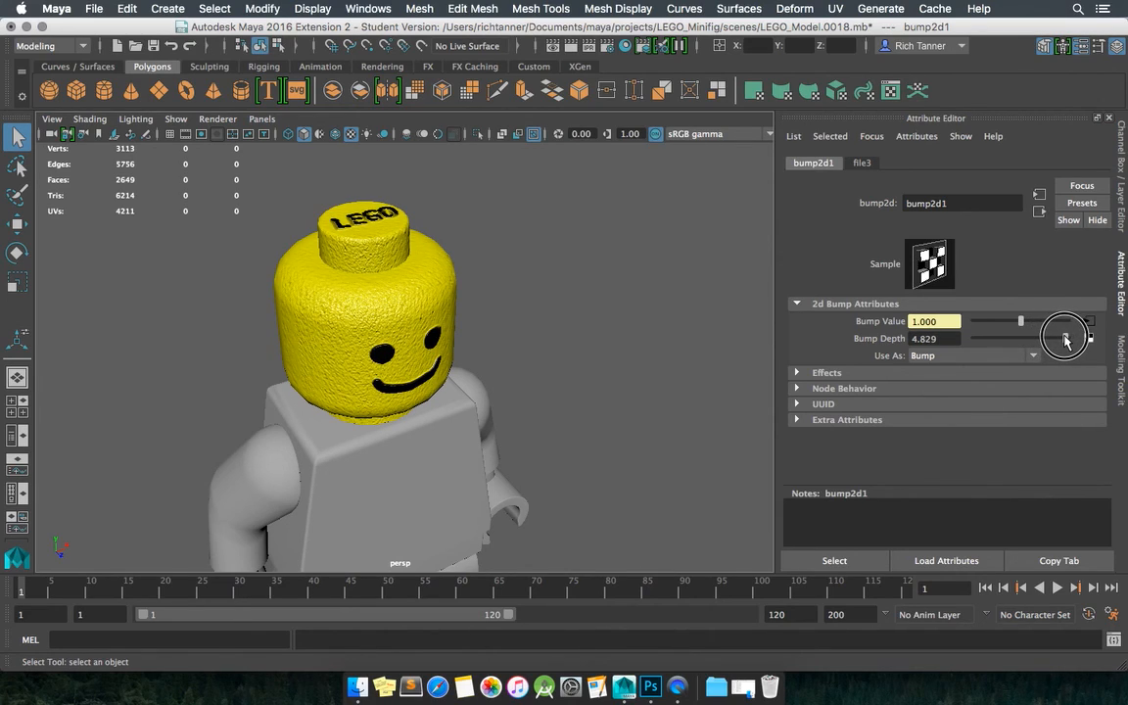
left_click_drag(586, 299, 592, 343, "alt")
left_click_drag(734, 284, 874, 228, "alt")
left_click_drag(606, 258, 360, 310, "alt")
- Try a negative Bump Depth of about -0.556 and inspect the head's face and the scratch on its back
left_click_drag(1043, 343, 1018, 344)
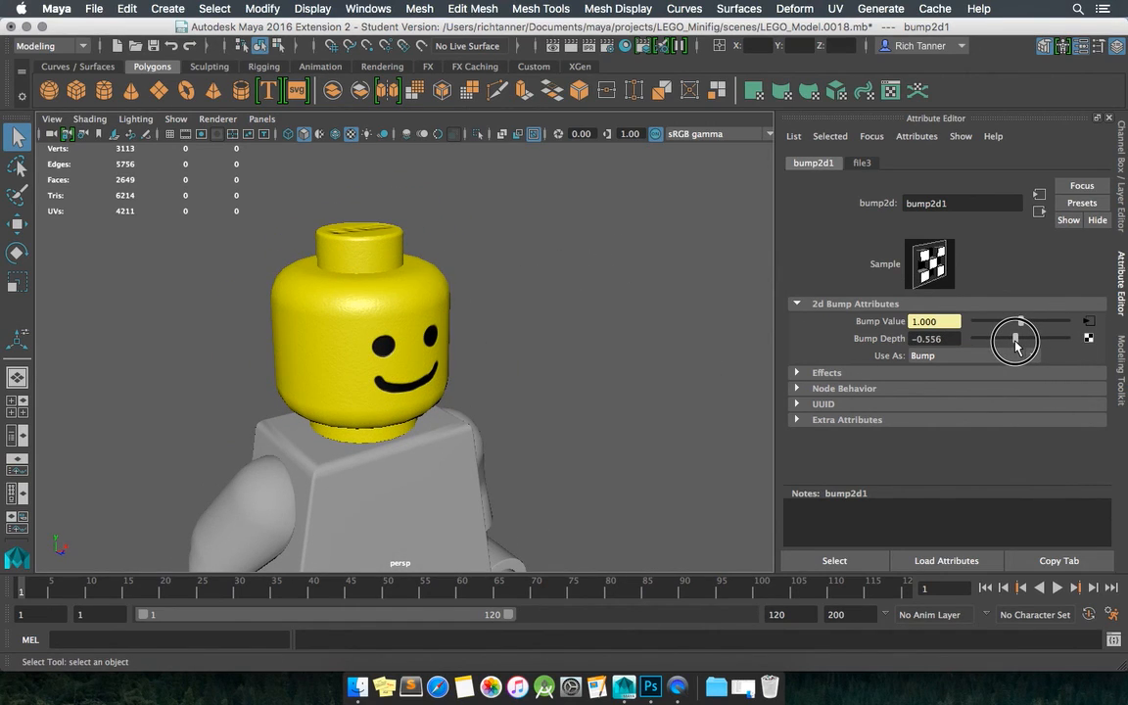
scroll(497, 336, "up", 6)
left_click_drag(482, 337, 419, 349, "alt")
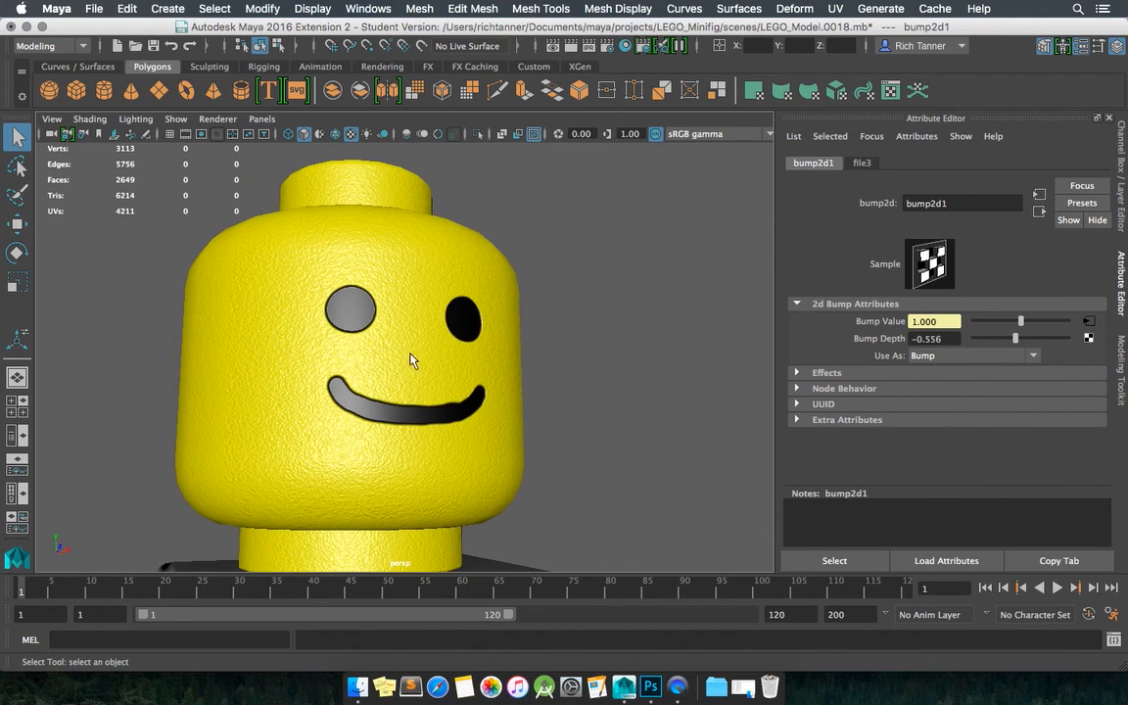
left_click_drag(371, 436, 437, 339, "alt")
left_click_drag(328, 275, 569, 195, "alt")
left_click_drag(462, 318, 460, 299, "alt")
scroll(462, 302, "up", 5)
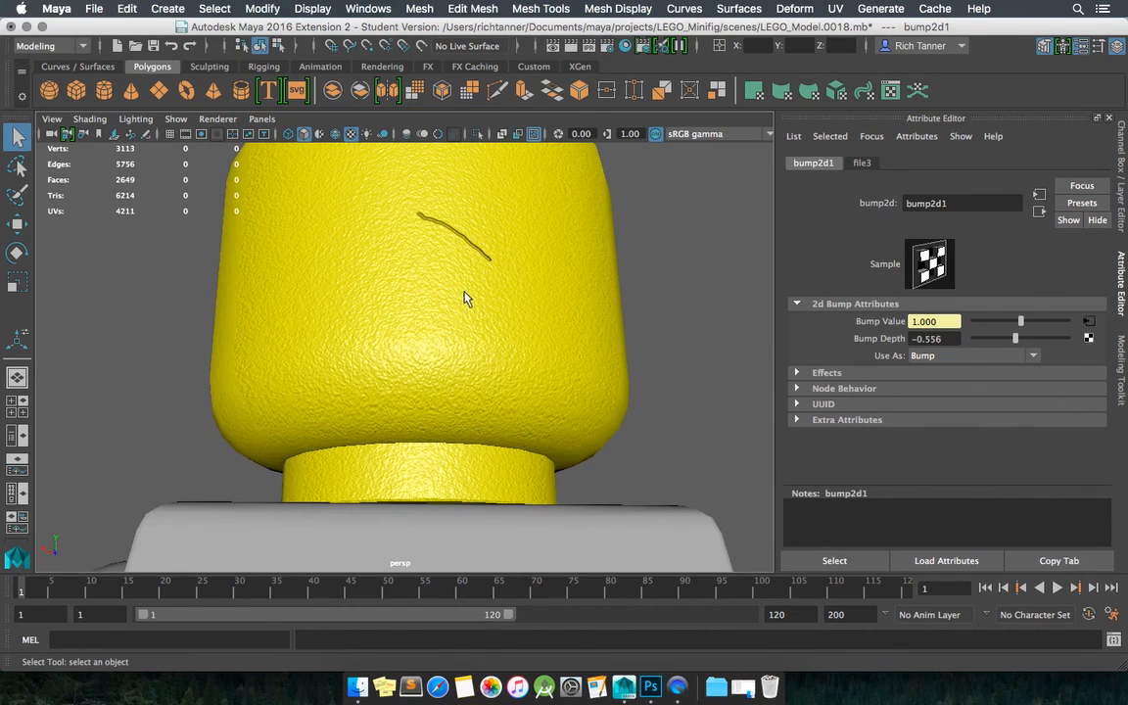
left_click_drag(682, 321, 377, 267, "alt")
scroll(418, 318, "up", 3)
mouse_move(418, 318)
left_mouse_down("alt")
mouse_move(432, 285)
mouse_move(427, 323)
left_mouse_up("alt")
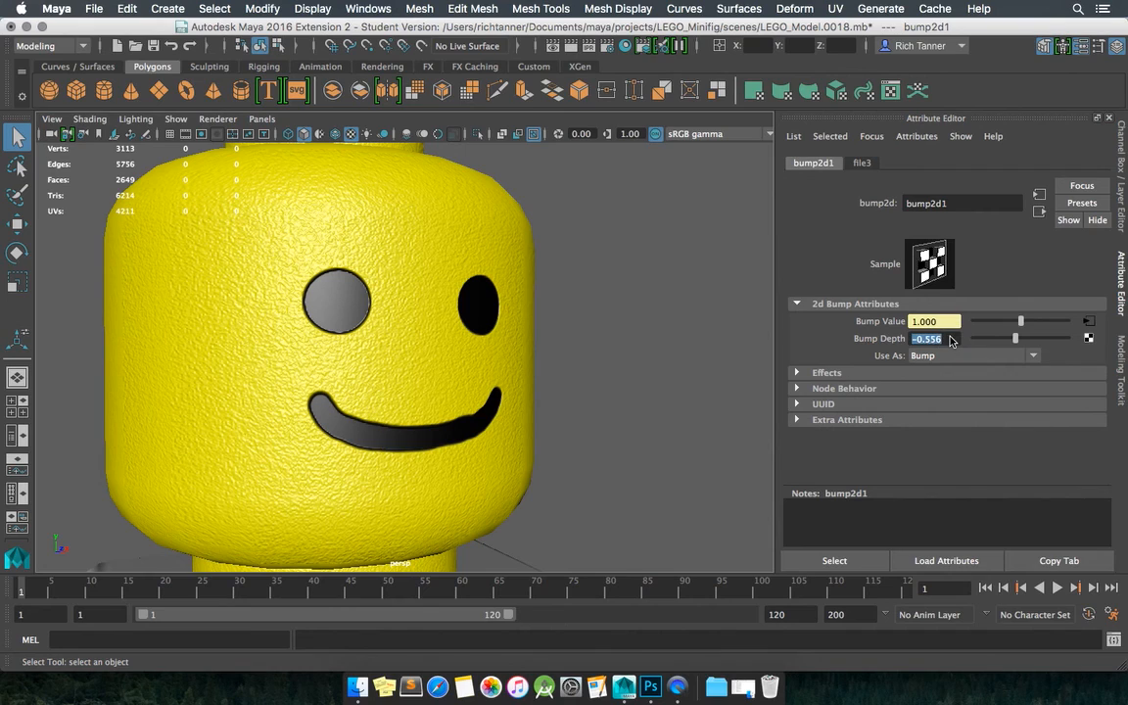
- Set the head's Bump Depth to 0.5, clear the selection and check the head from several angles
key("Return")
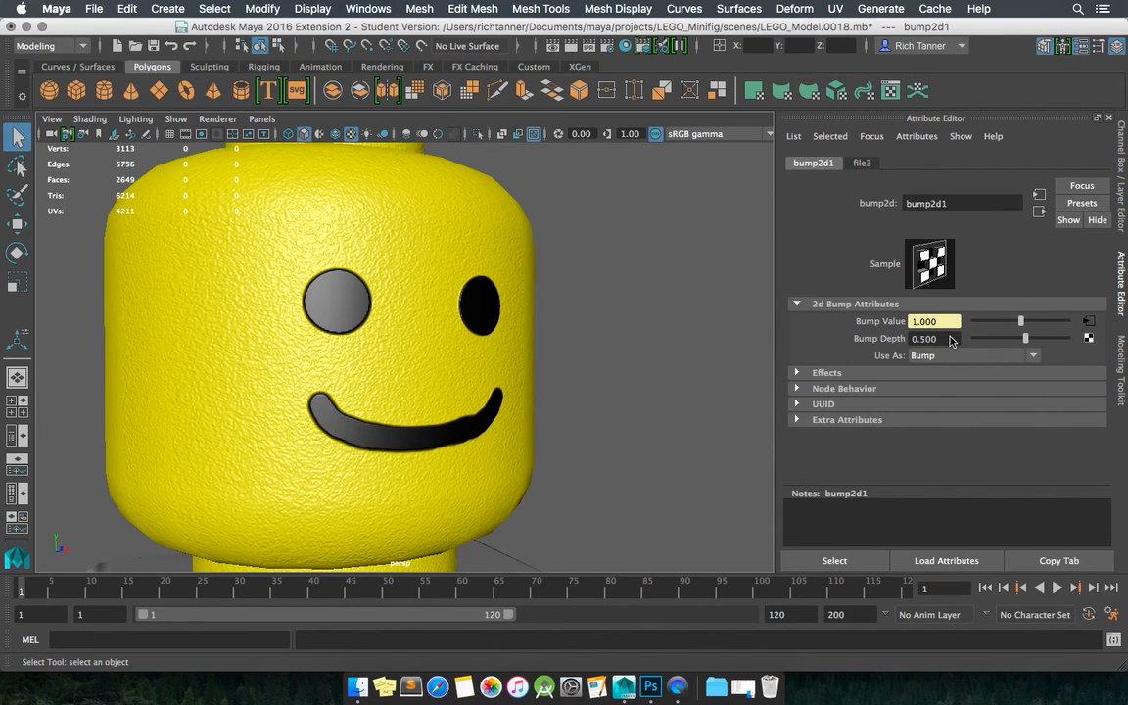
left_click_drag(656, 213, 608, 226, "alt")
scroll(660, 256, "down", 5)
left_click_drag(693, 247, 726, 217, "alt")
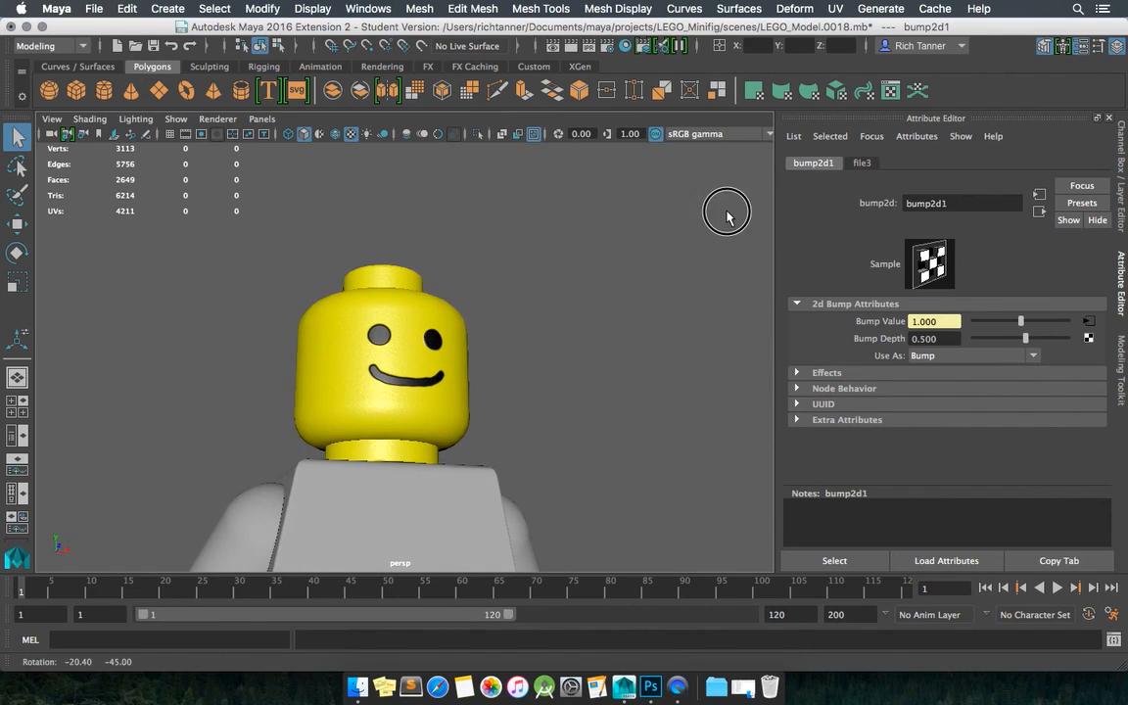
left_click(623, 252)
left_click_drag(623, 253, 619, 284, "alt")
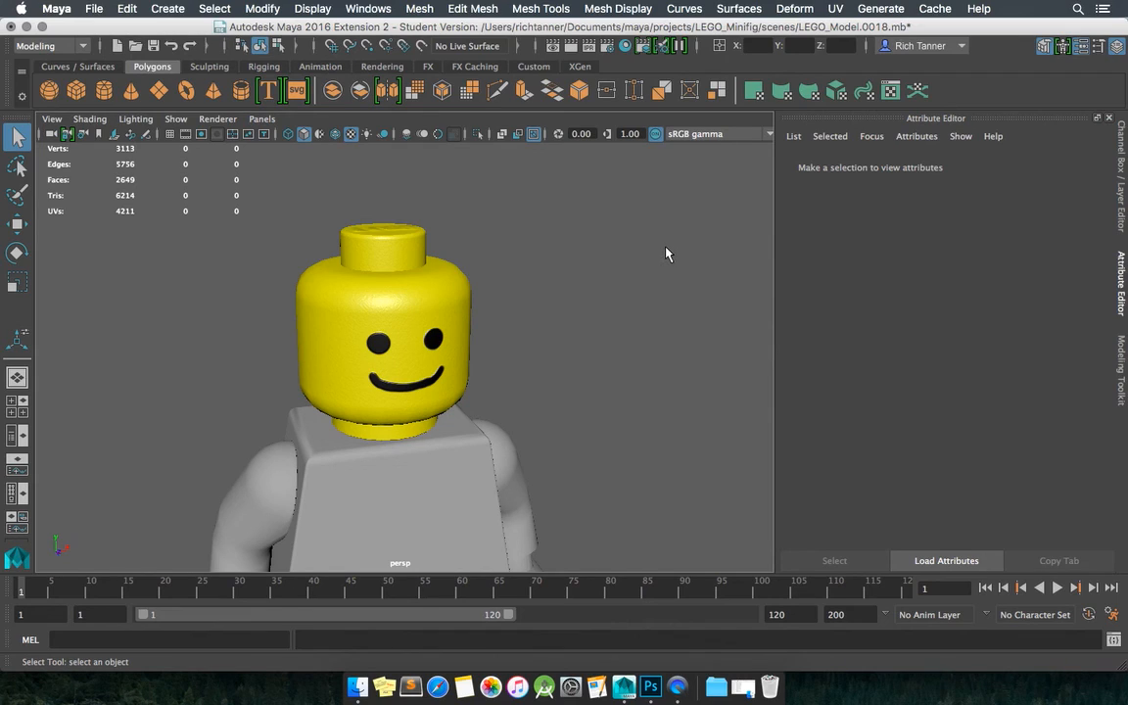
mouse_move(413, 319)
left_mouse_down("alt")
mouse_move(303, 299)
mouse_move(373, 294)
mouse_move(490, 312)
mouse_move(492, 323)
mouse_move(411, 315)
left_mouse_up("alt")
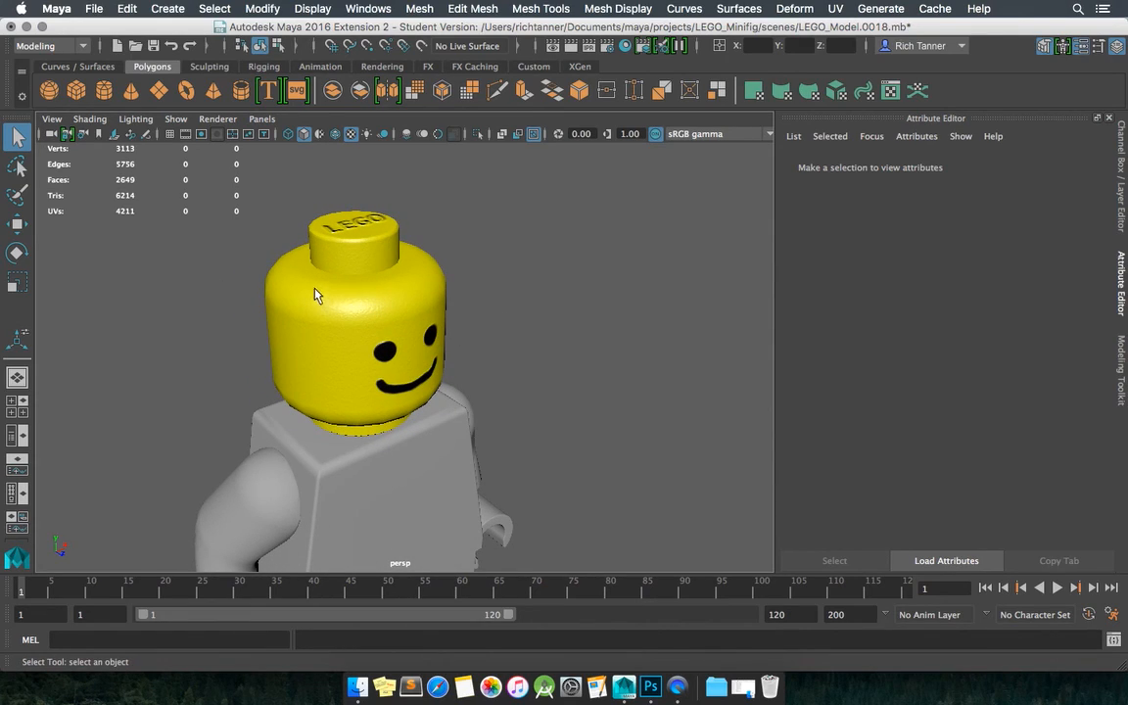
- Save the scene as a new incremented version, accepting the student version notice
left_click(93, 8)
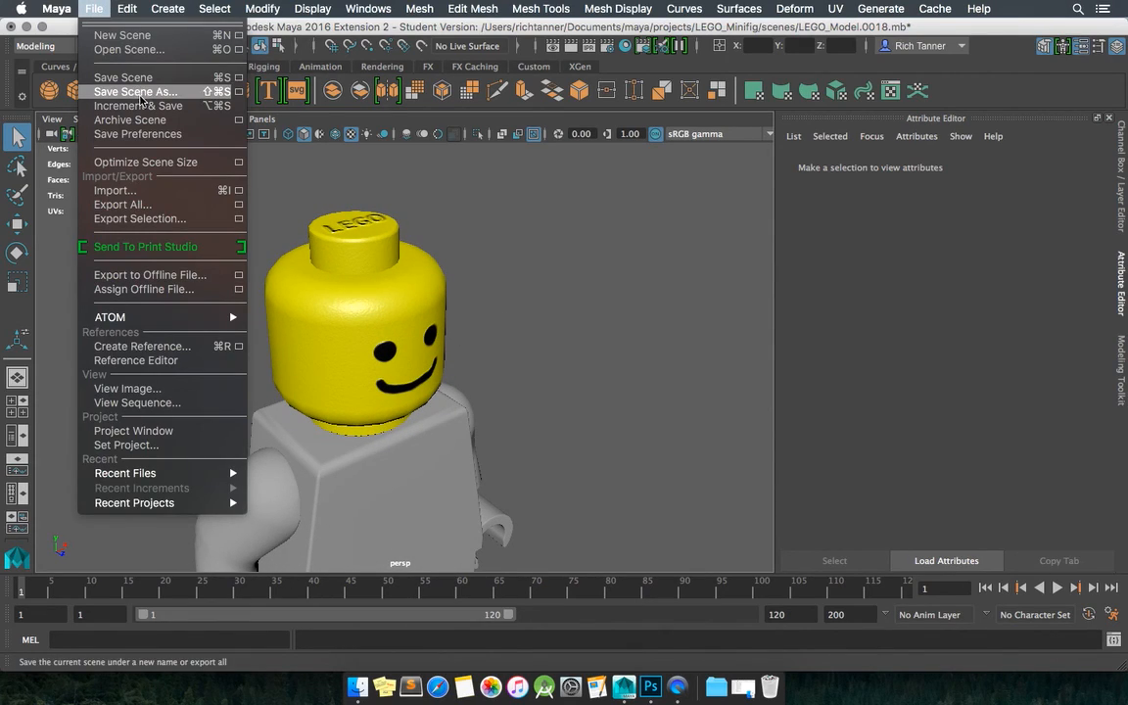
left_click(138, 106)
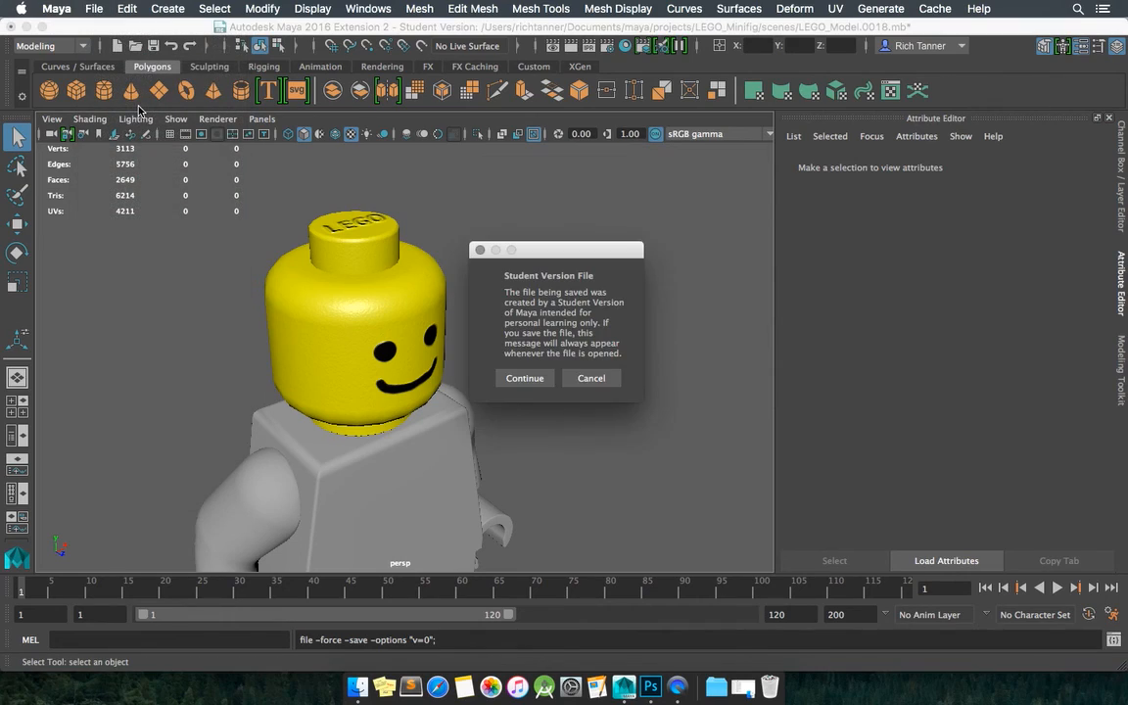
left_click(519, 380)
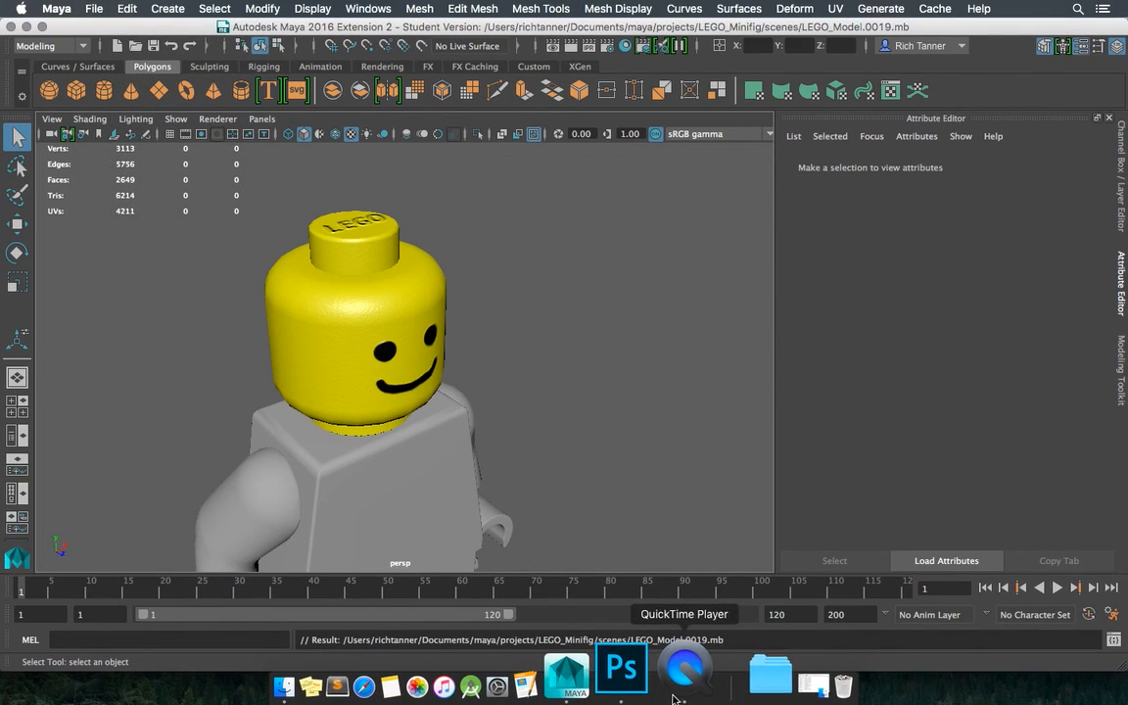